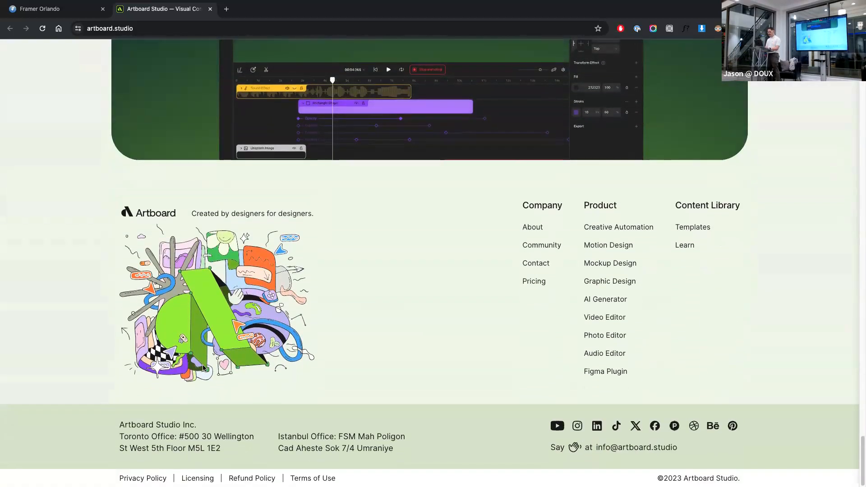
# Switch to the Figma presentation and open incident.framer.website from the Made with Framer slide, continuing past the leaving-Figma page
pyautogui.press('super+Tab')
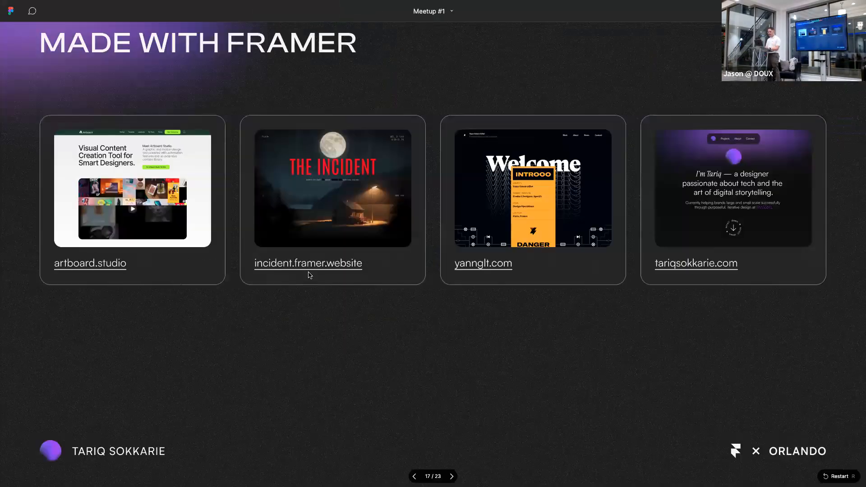
pyautogui.click(314, 264)
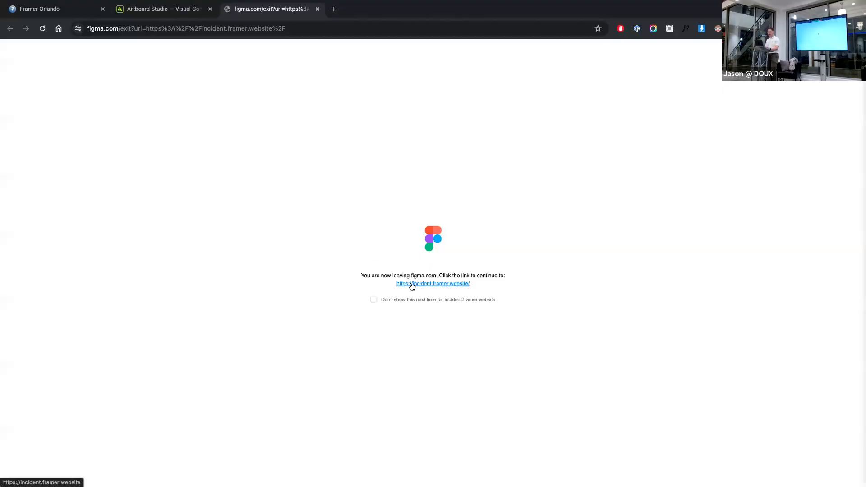
pyautogui.click(411, 284)
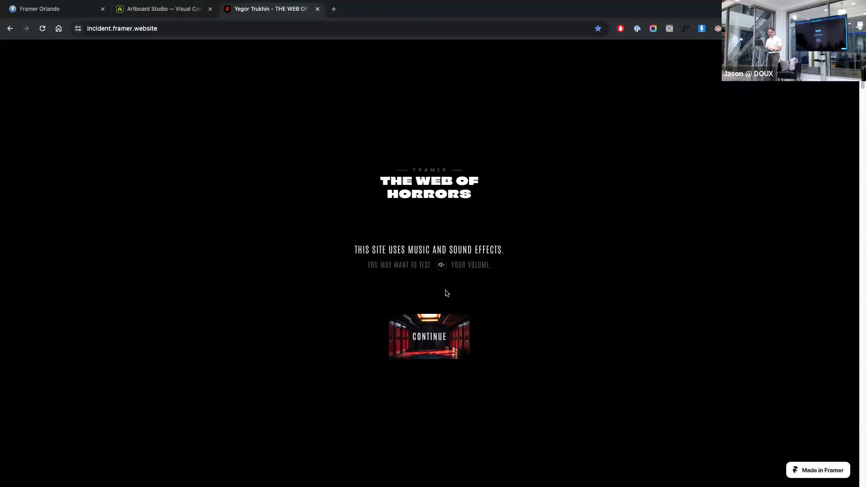
# Play the site's volume test, adjust the system volume, and continue into The Incident experience
pyautogui.click(442, 265)
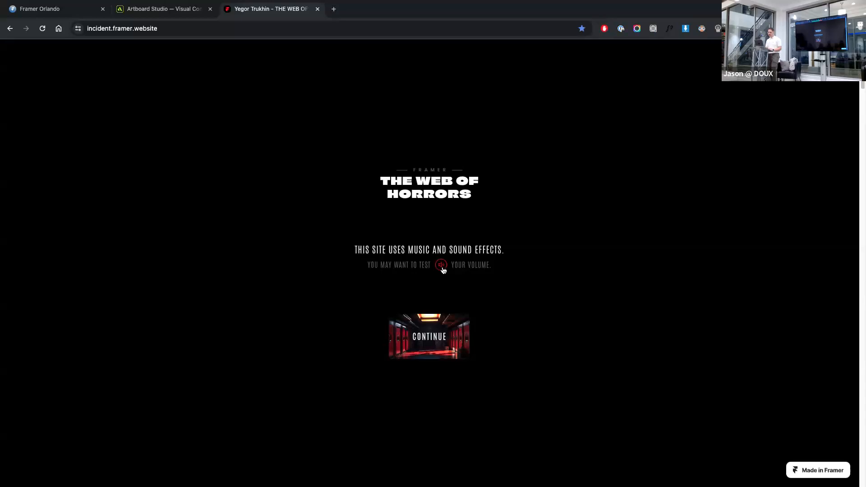
pyautogui.press('XF86AudioRaiseVolume')
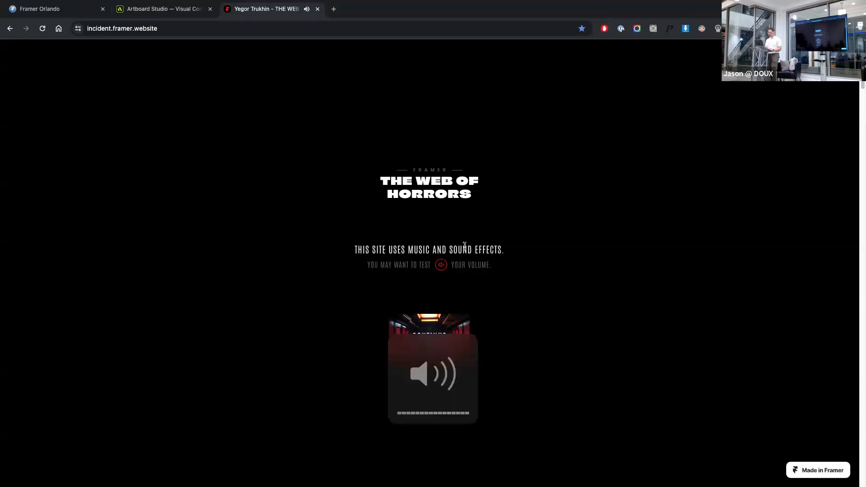
pyautogui.press('XF86AudioLowerVolume')
pyautogui.press('XF86AudioLowerVolume')
pyautogui.press('XF86AudioLowerVolume')
pyautogui.press('XF86AudioLowerVolume')
pyautogui.press('XF86AudioRaiseVolume')
pyautogui.click(453, 325)
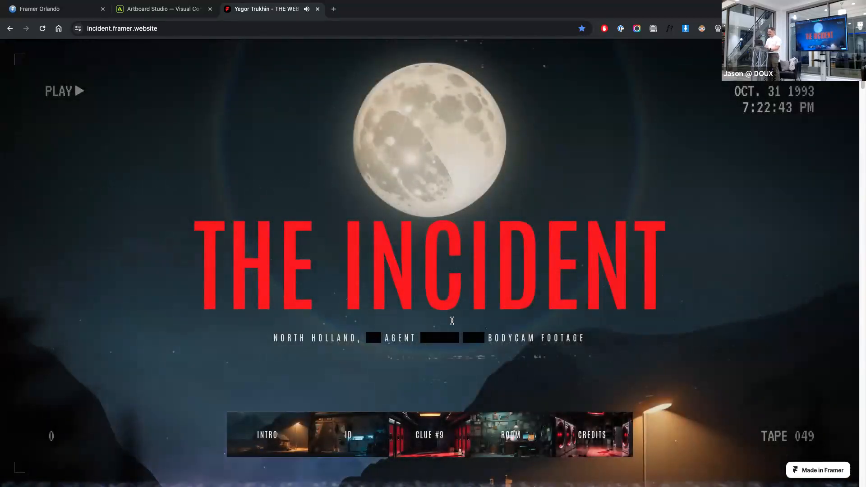
pyautogui.press('XF86AudioLowerVolume')
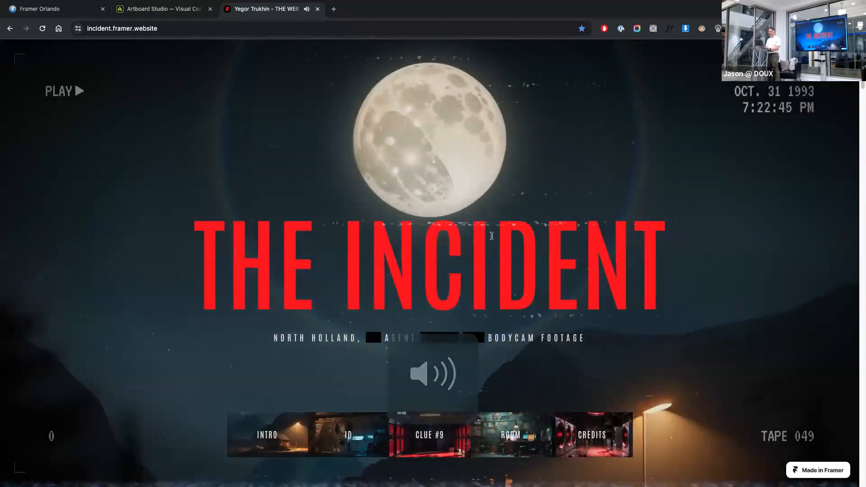
# Examine The Incident page's scroll effects, from the moon and cabin intro through the ID badge to the Suspect #17 text
pyautogui.scroll(-1, 543, 235)
pyautogui.scroll(-5, 543, 235)
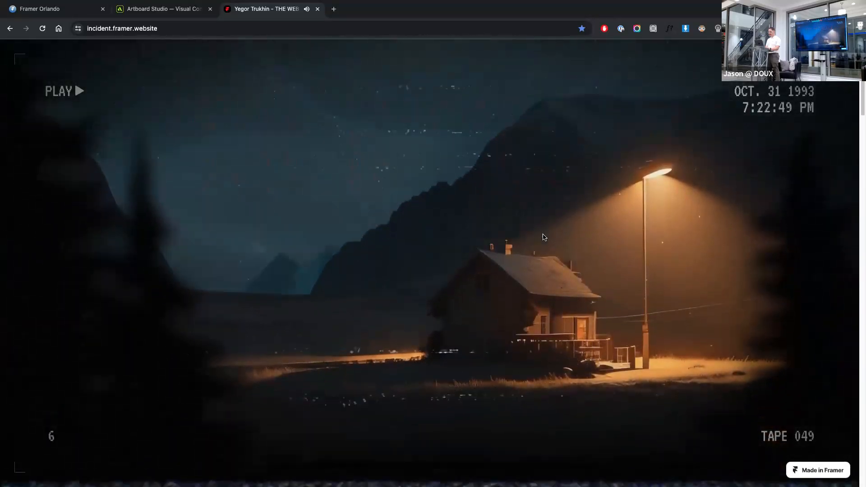
pyautogui.scroll(-5, 545, 236)
pyautogui.scroll(5, 544, 238)
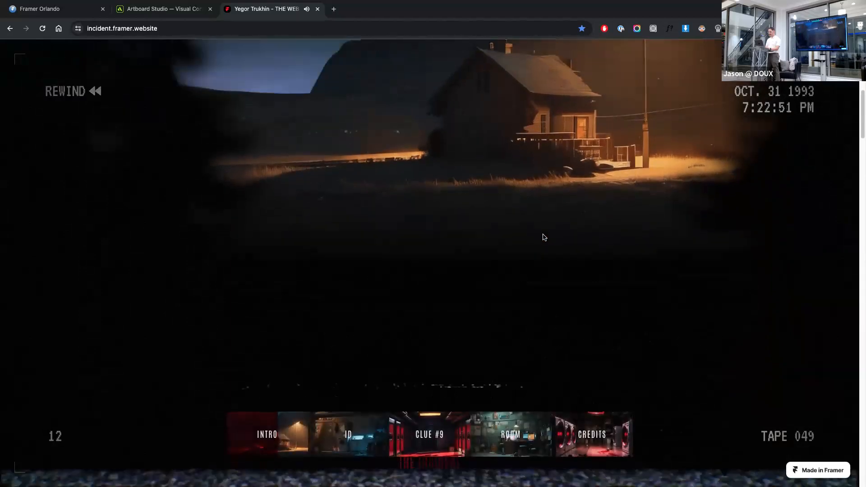
pyautogui.scroll(4, 544, 237)
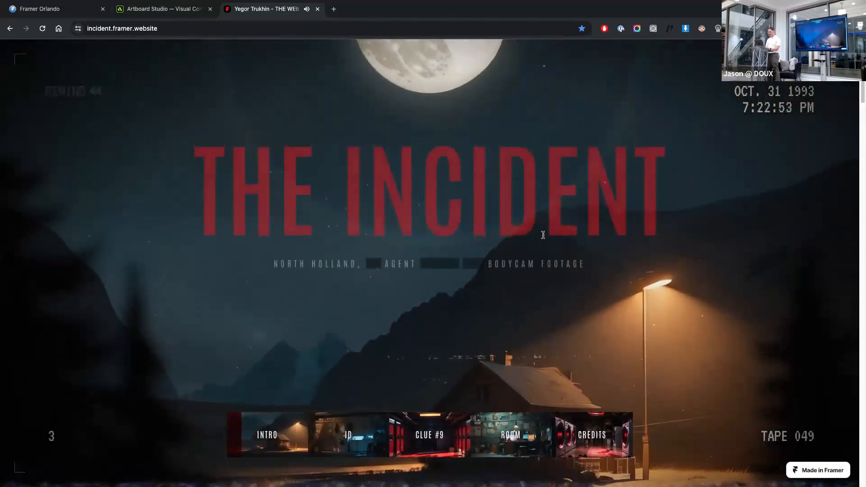
pyautogui.scroll(-2, 544, 237)
pyautogui.scroll(-8, 544, 237)
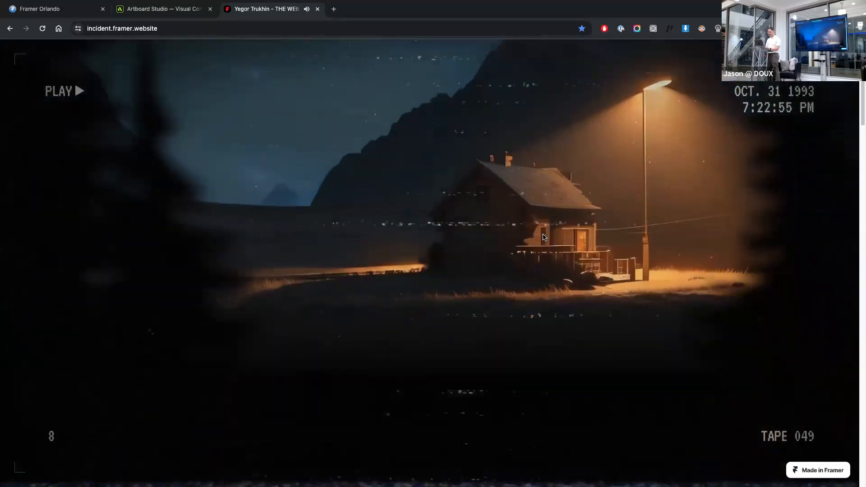
pyautogui.scroll(-5, 545, 237)
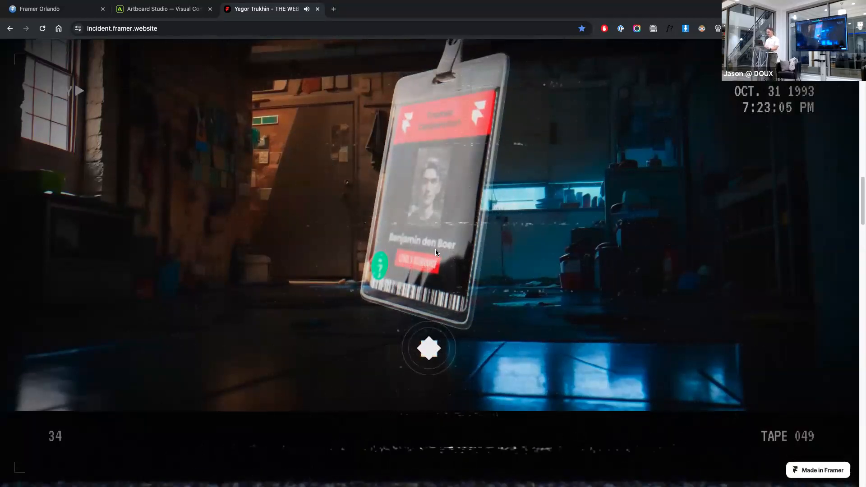
pyautogui.scroll(-10, 454, 243)
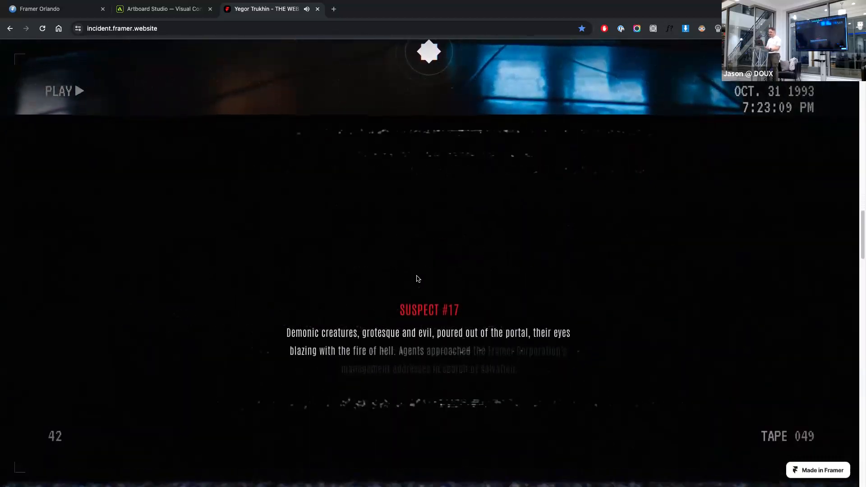
# Close the two example-site tabs and open the third site, the Welcome portfolio, from the Made with Framer slide in Figma
pyautogui.press('super+w')
pyautogui.press('super+w')
pyautogui.press('super+Tab')
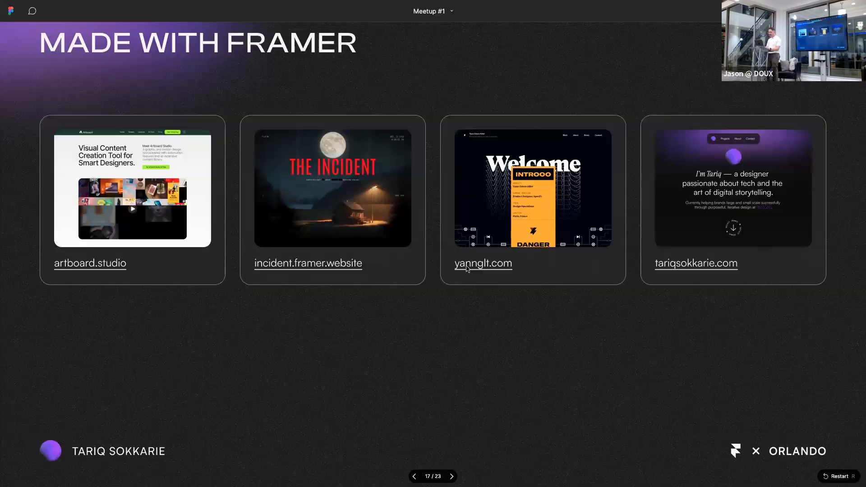
pyautogui.click(467, 266)
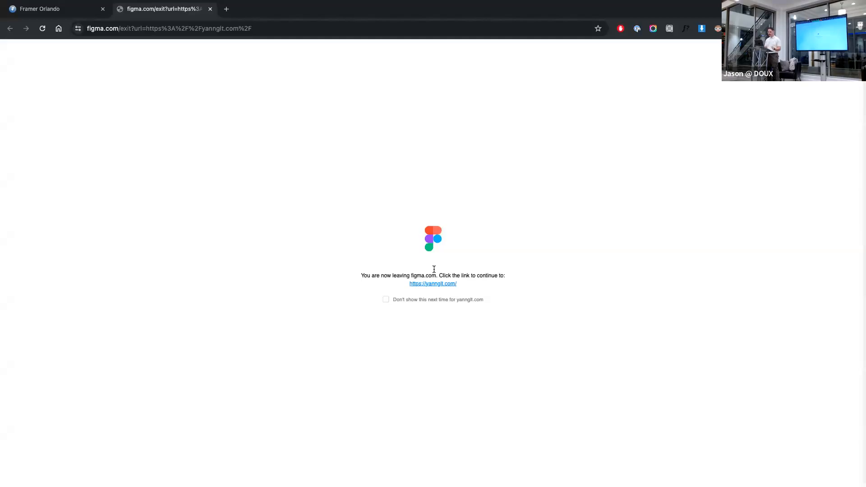
pyautogui.click(436, 284)
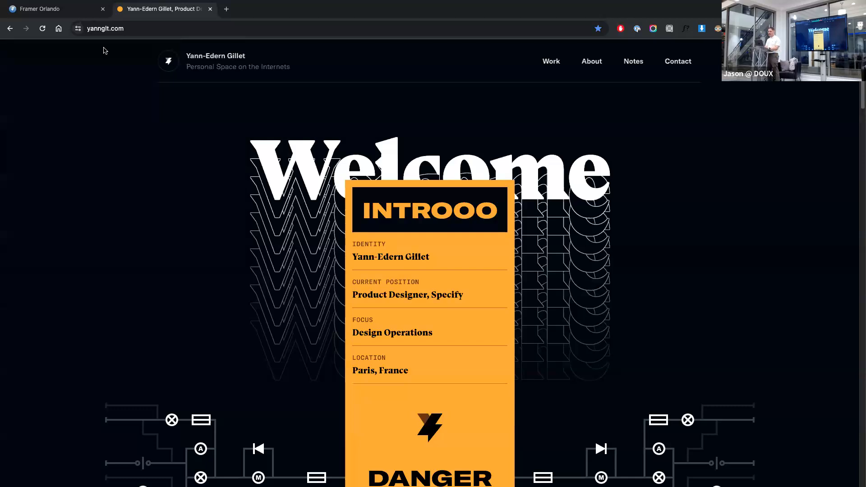
# Look through the Welcome portfolio's homepage, from the intro badge and work cards down to the quick-fact cards
pyautogui.click(57, 30)
pyautogui.scroll(-10, 310, 320)
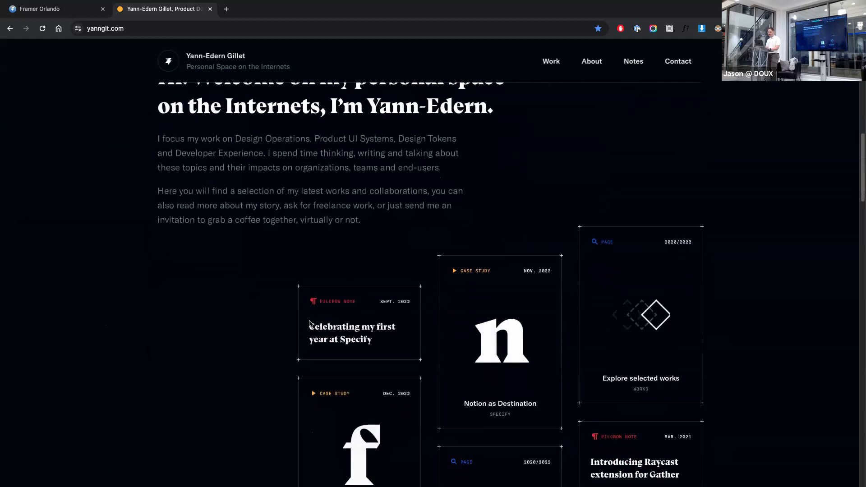
pyautogui.scroll(-12, 310, 323)
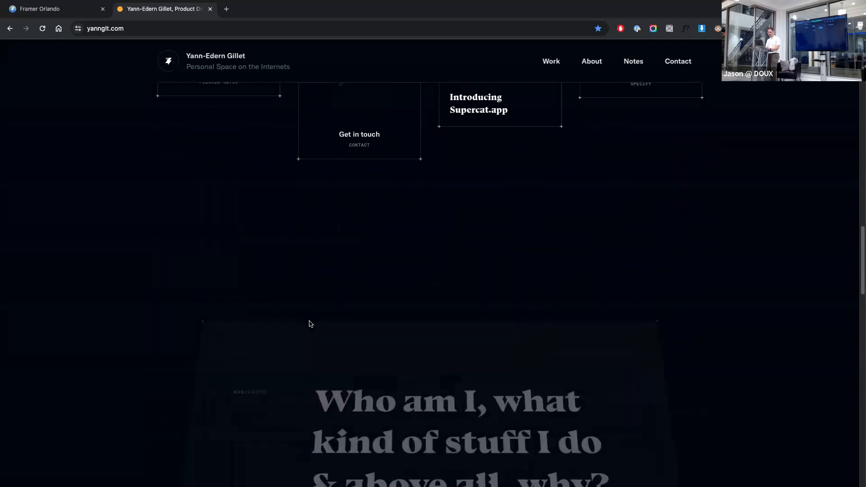
pyautogui.scroll(-8, 310, 324)
pyautogui.scroll(-10, 310, 323)
pyautogui.scroll(-10, 310, 323)
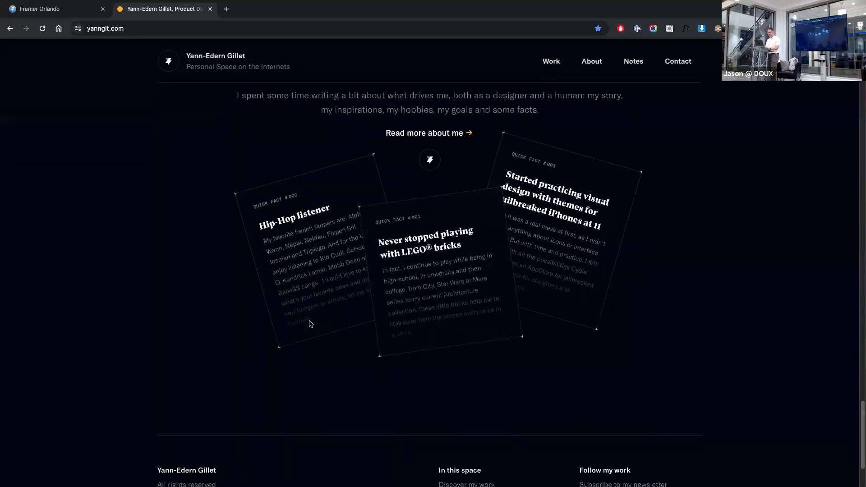
# Return to the Figma slide and open the fourth site, the presenter's own portfolio, continuing past the leaving-Figma page
pyautogui.press('super+Tab')
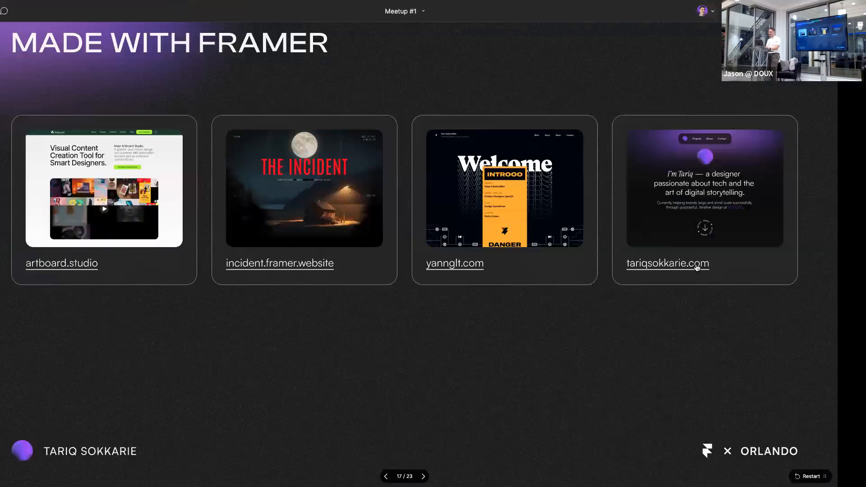
pyautogui.press('super+Tab')
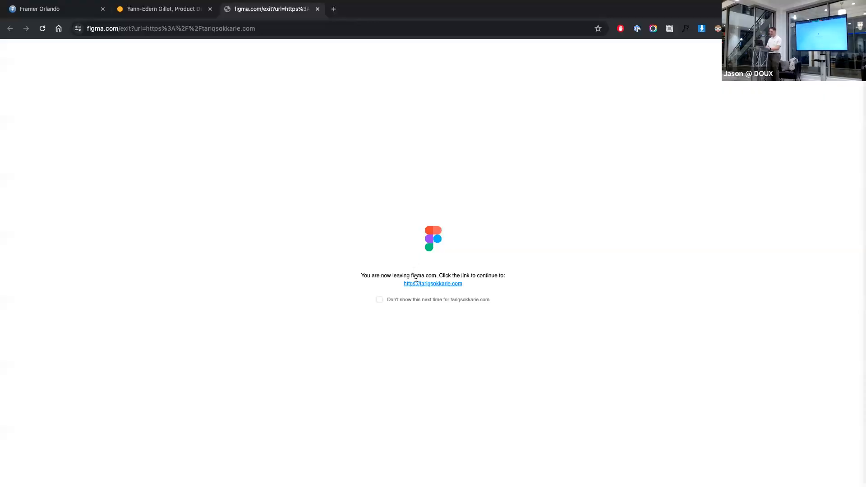
pyautogui.click(415, 285)
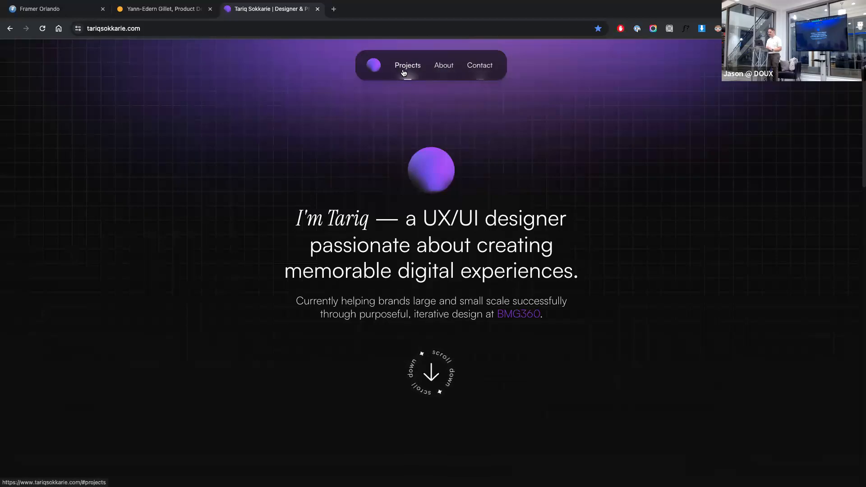
# Look through the presenter's portfolio, including its brands and project cards, and copy the email address from the footer
pyautogui.scroll(-5, 454, 148)
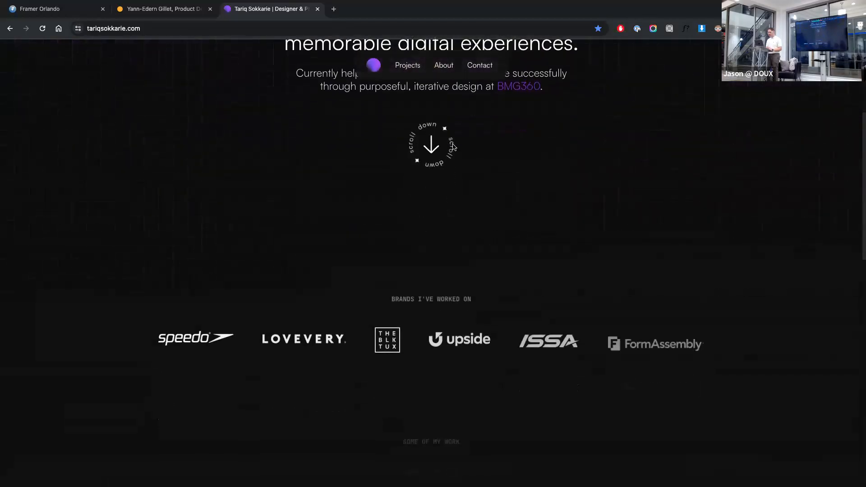
pyautogui.scroll(-7, 454, 148)
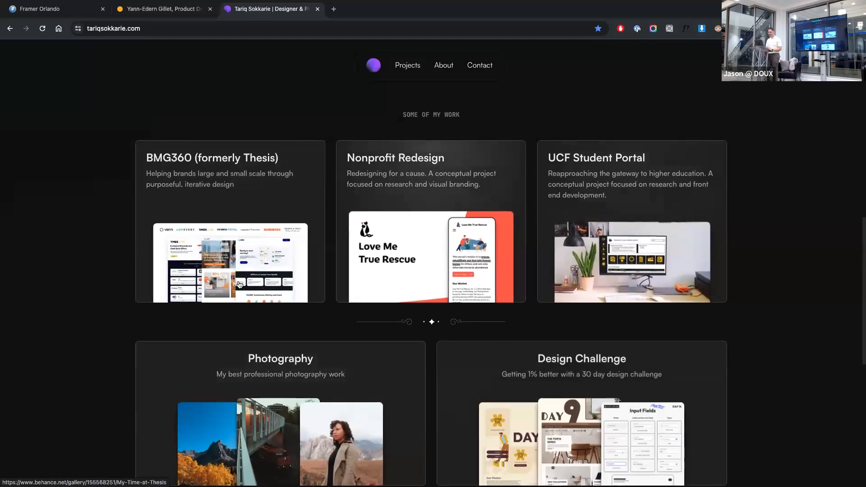
pyautogui.scroll(-8, 240, 284)
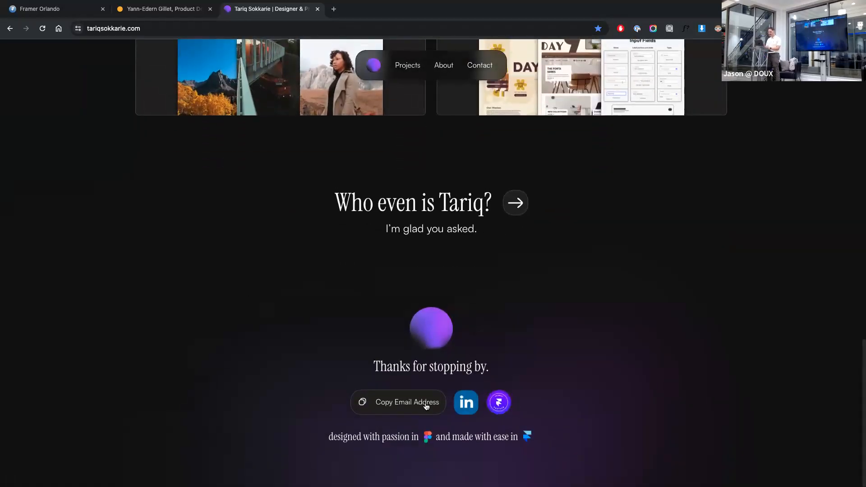
pyautogui.click(426, 406)
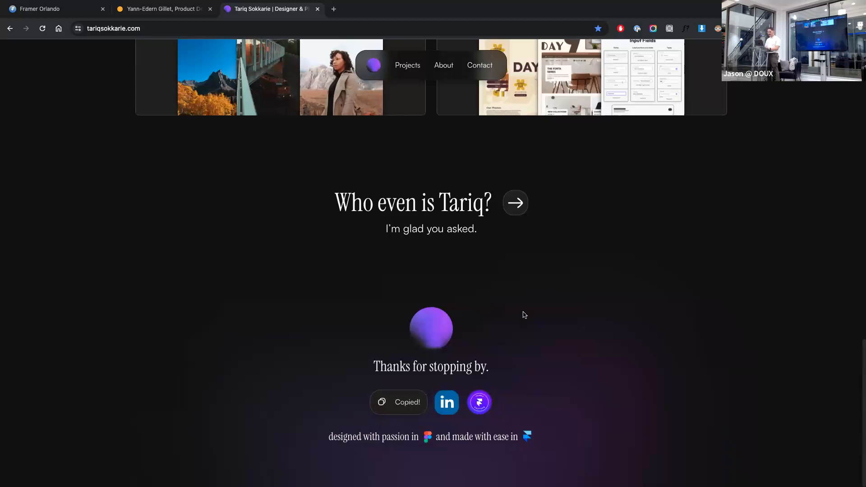
# Close both portfolio tabs, return to the Figma presentation, and advance past Let's Build! to the orlando.framer.website slide
pyautogui.hotkey('ctrl', 'w')
pyautogui.hotkey('ctrl', 'w')
pyautogui.hotkey('ctrl', 'Left')
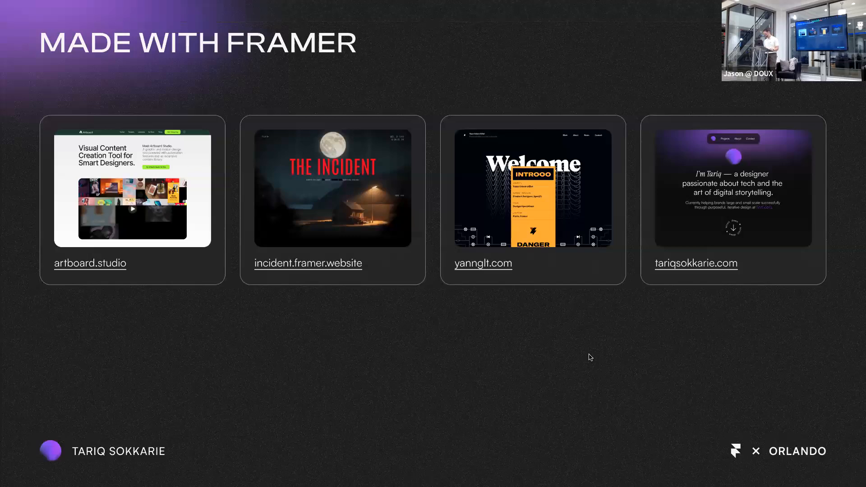
pyautogui.press('Right')
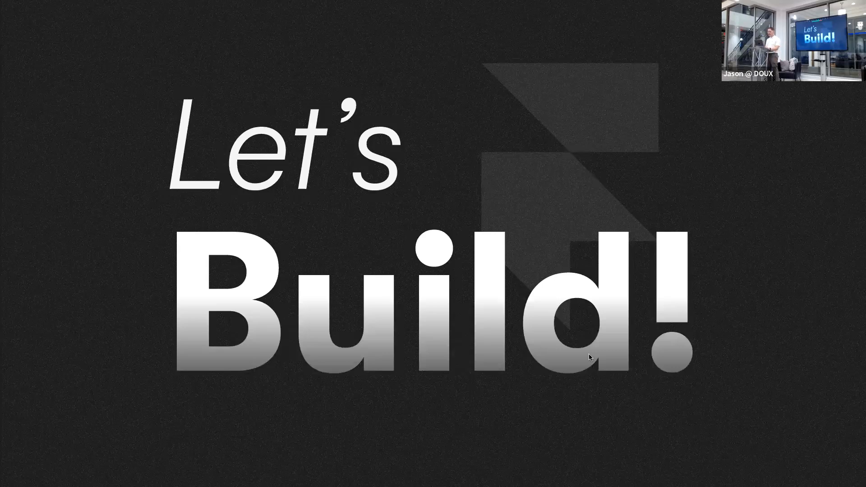
pyautogui.press('Right')
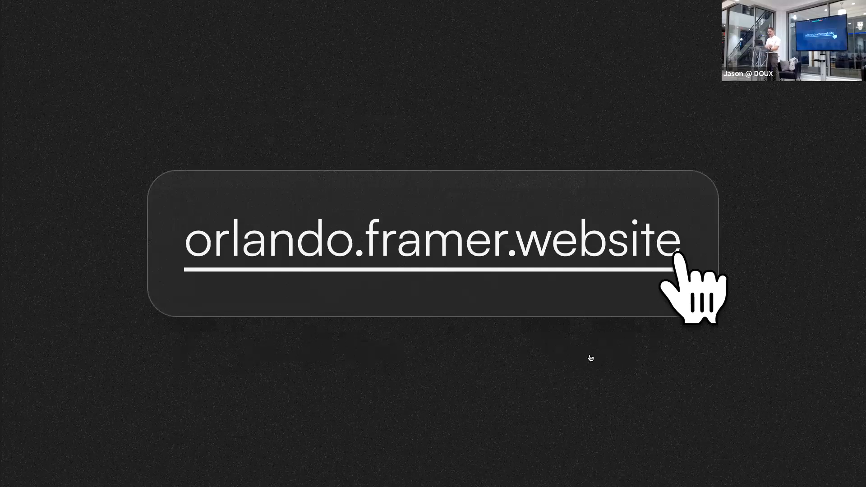
# Switch to the browser to show the orlando.framer.website links page, revisiting the slide with its address in between
pyautogui.press('super+Tab')
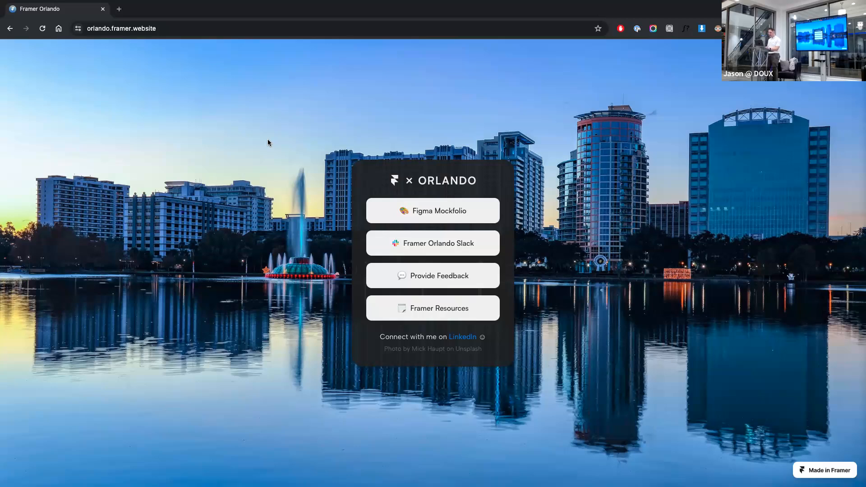
pyautogui.hotkey('ctrl', 'Left')
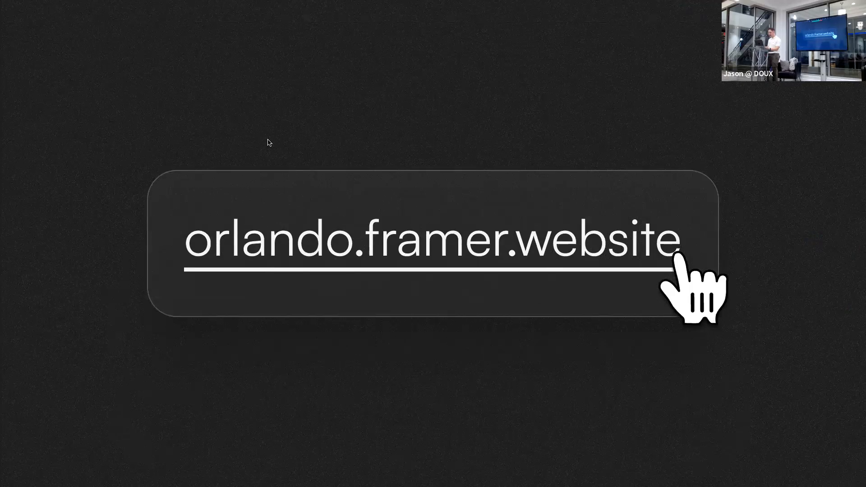
pyautogui.press('super+Tab')
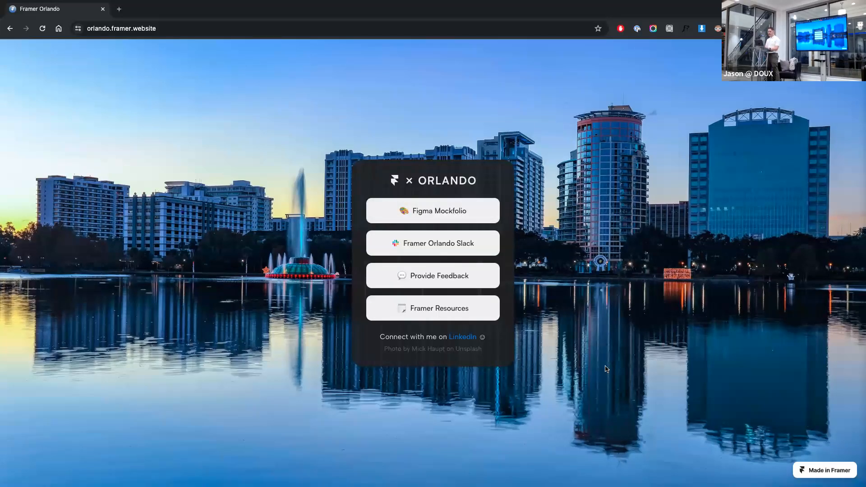
# Switch to Figma, open the Framer x Orlando Meetup #1 design file, and make the window full screen
pyautogui.press('super+Tab')
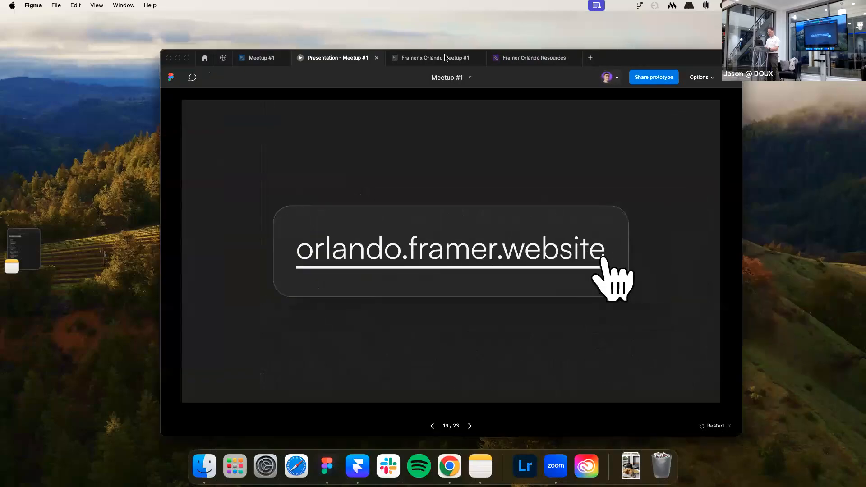
pyautogui.click(440, 58)
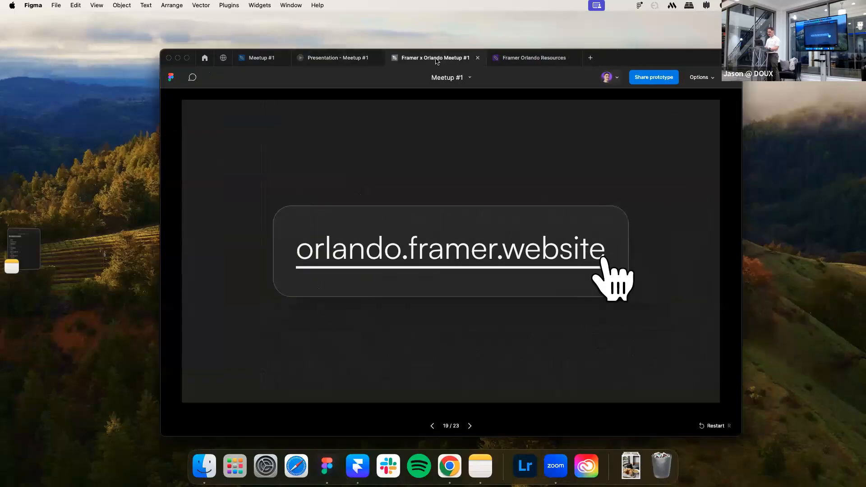
pyautogui.click(187, 57)
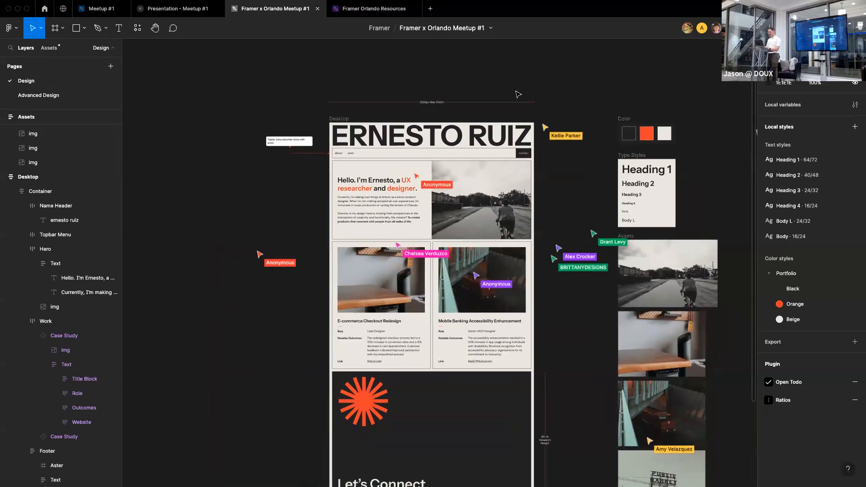
# Show the Framer x Orlando Meetup #1 file's options, including Duplicate, and close them
pyautogui.scroll(2, 470, 92)
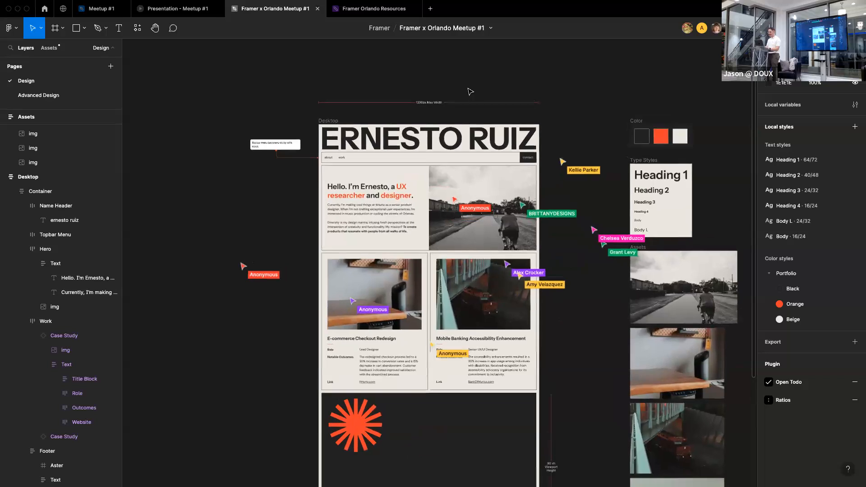
pyautogui.scroll(3, 438, 79)
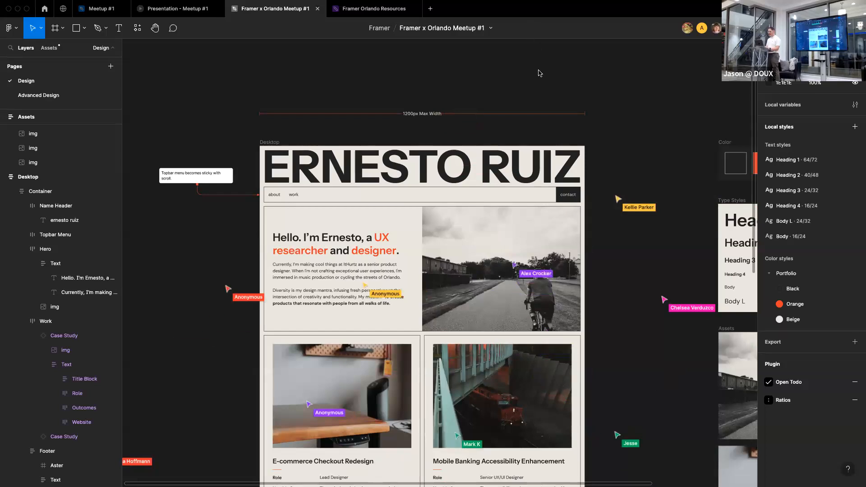
pyautogui.click(491, 28)
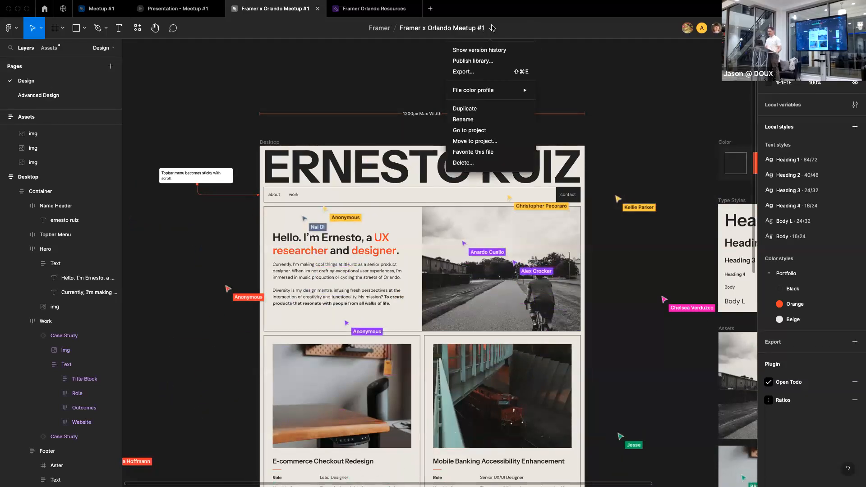
pyautogui.click(492, 31)
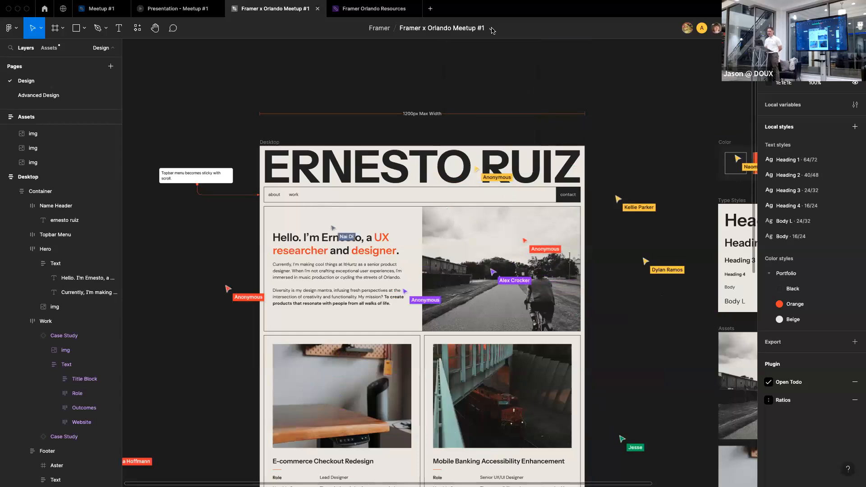
pyautogui.click(492, 30)
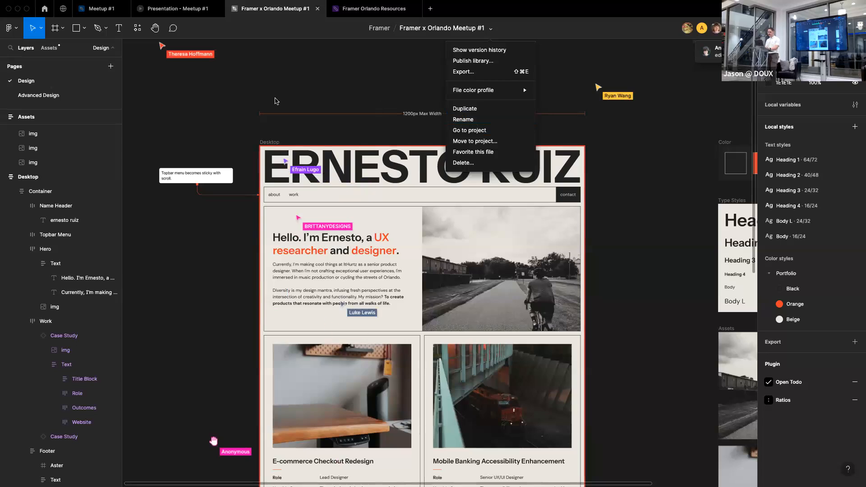
pyautogui.click(291, 100)
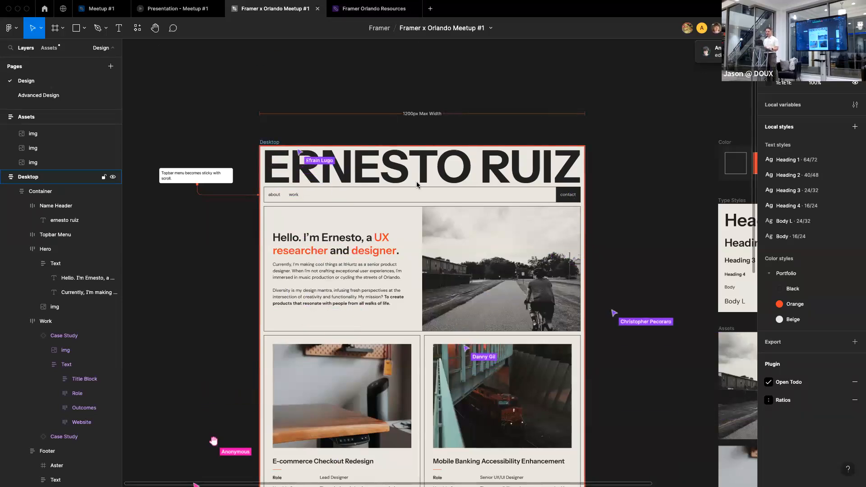
# Look through the Desktop portfolio mockup from the name header and hero past the case studies to the Let's Connect footer and back
pyautogui.scroll(-3, 462, 131)
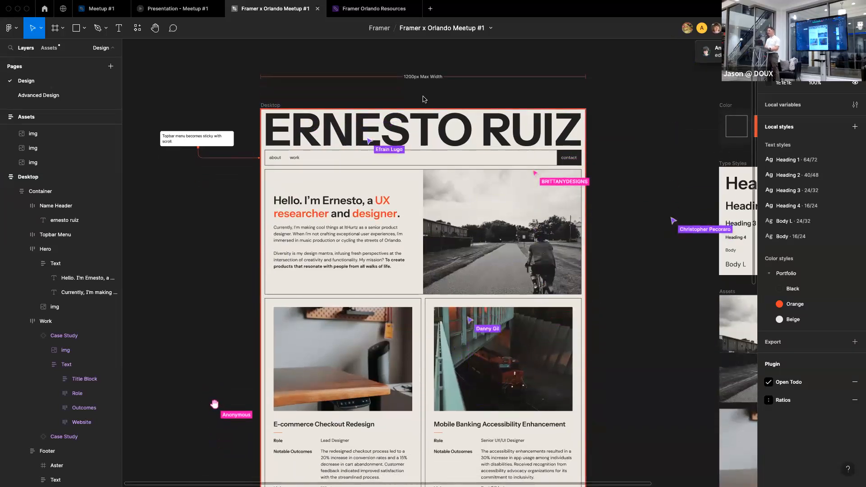
pyautogui.scroll(-1, 397, 95)
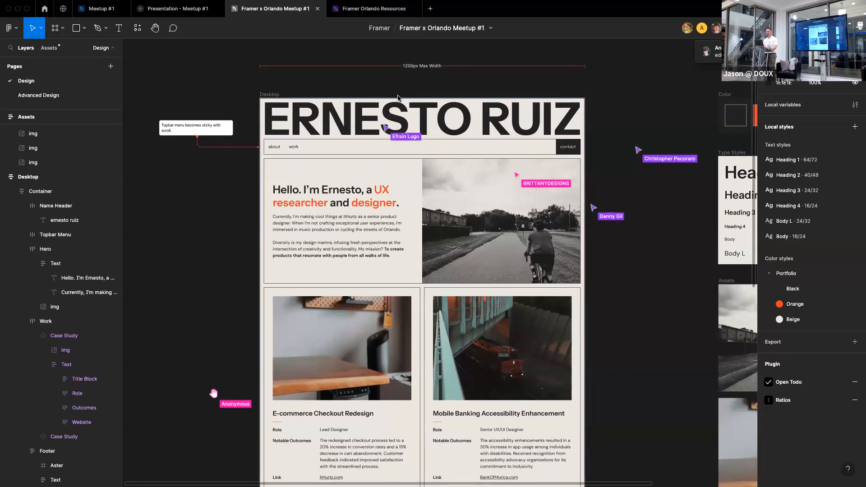
pyautogui.click(398, 99)
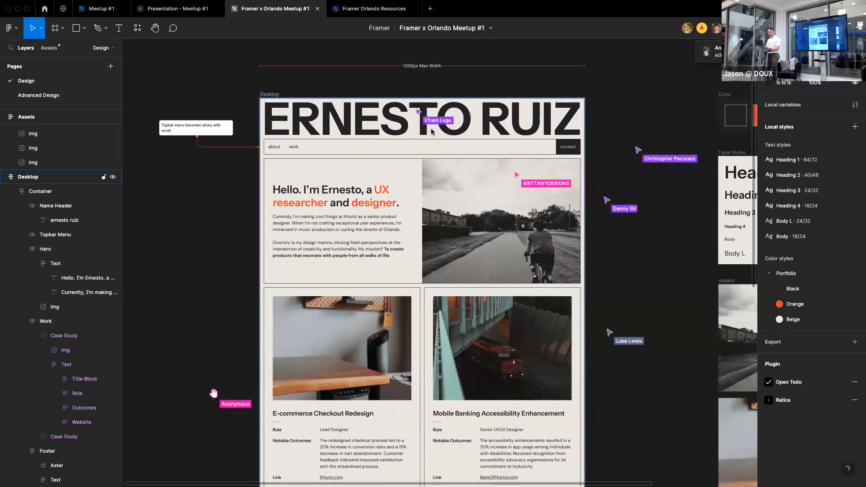
pyautogui.scroll(-5, 442, 145)
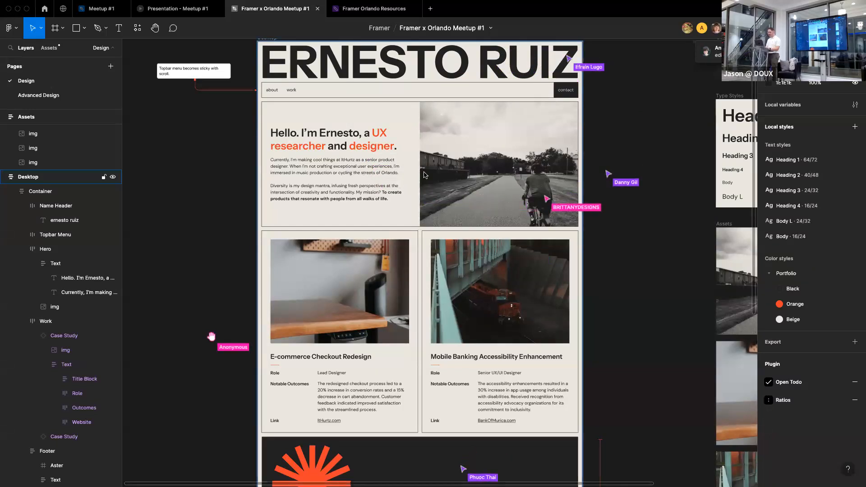
pyautogui.scroll(-5, 424, 175)
pyautogui.scroll(-8, 424, 175)
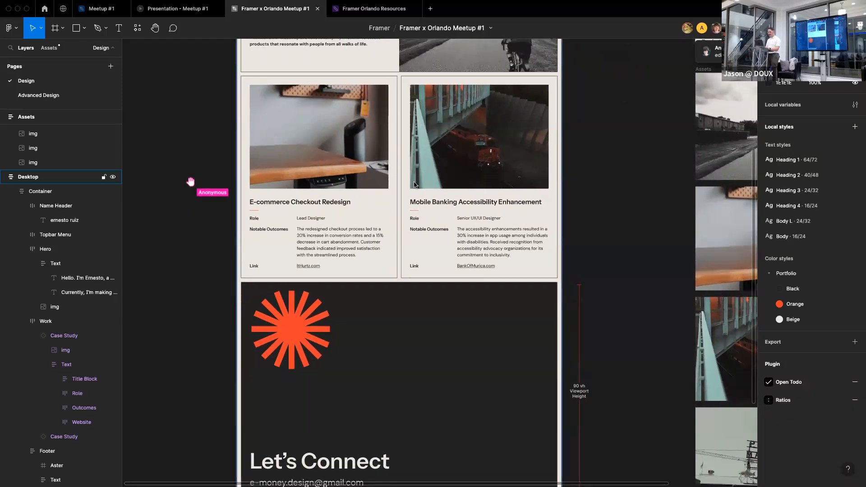
pyautogui.scroll(-3, 420, 179)
pyautogui.scroll(-5, 416, 190)
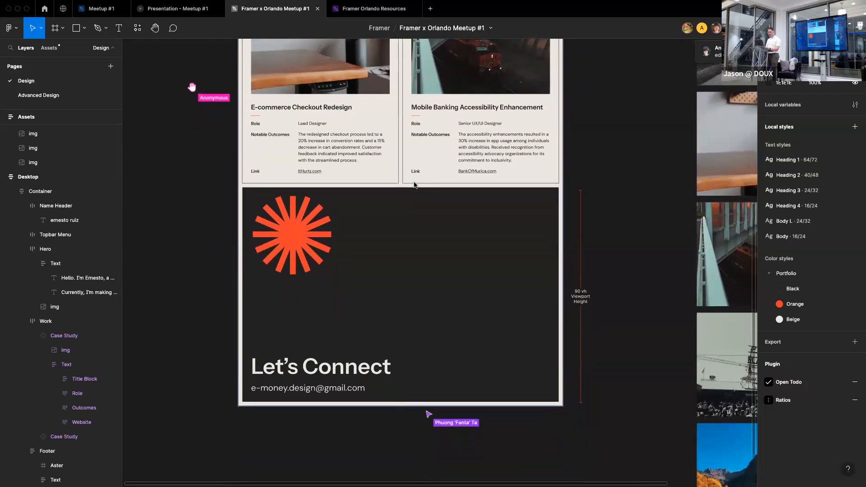
pyautogui.scroll(20, 427, 261)
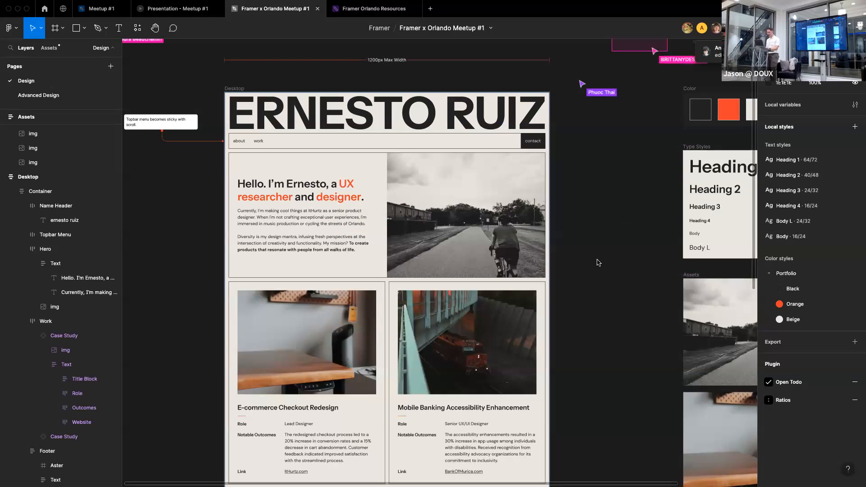
# Switch to Chrome, show framer.com in a new tab, and return to the Framer dashboard
pyautogui.press('super+Tab')
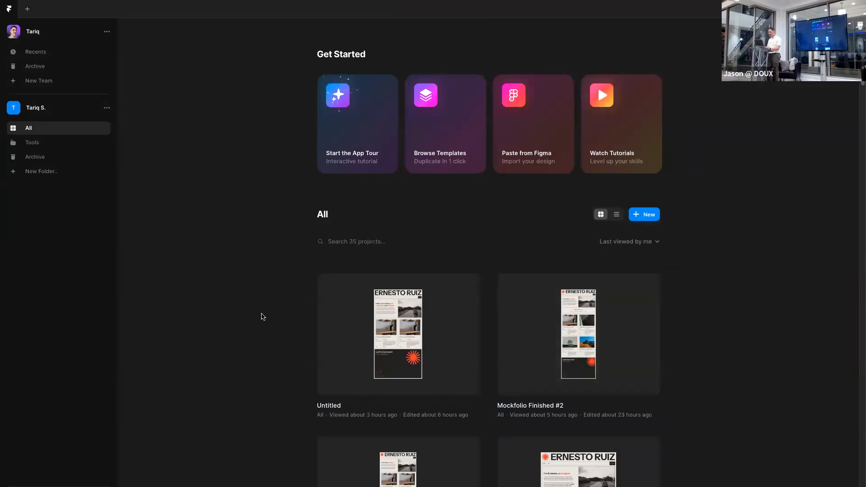
pyautogui.press('super+Tab')
pyautogui.press('super+Tab')
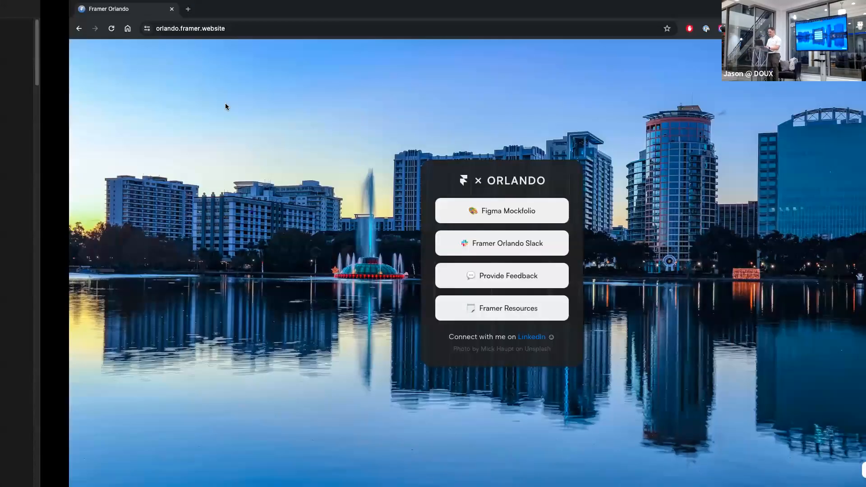
pyautogui.press('super+t')
pyautogui.write('framer.com')
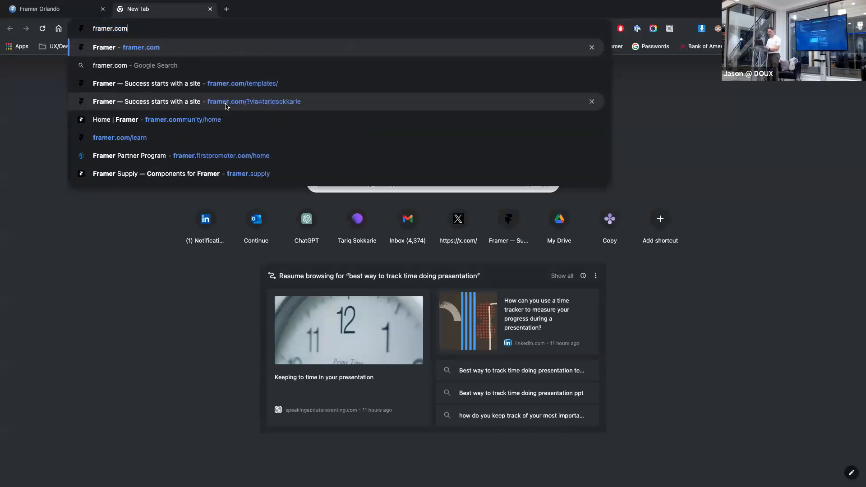
pyautogui.press('Return')
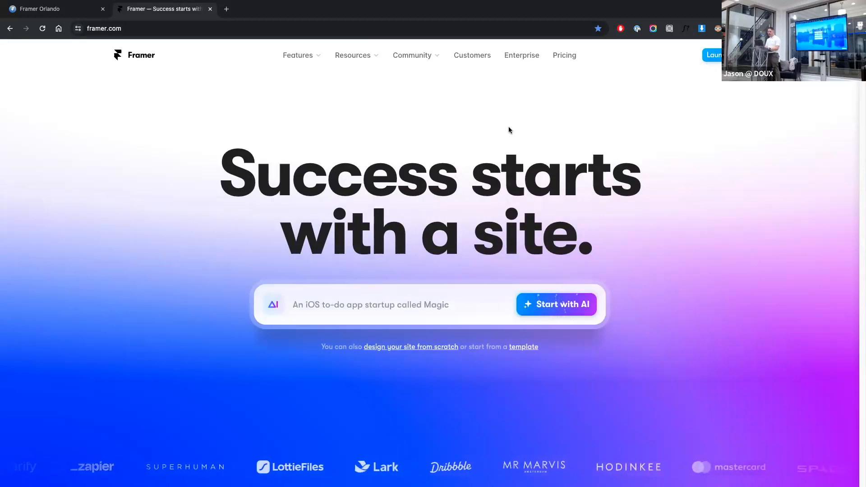
pyautogui.hotkey('ctrl', 'shift', 'Tab')
pyautogui.press('super+Tab')
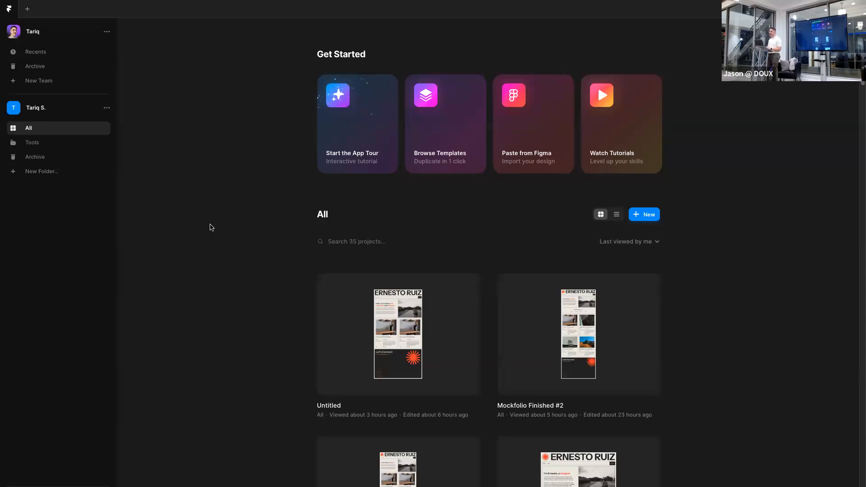
# Browse the Framer templates and their full row of categories from the dashboard, close the page, and return to Framer
pyautogui.click(440, 135)
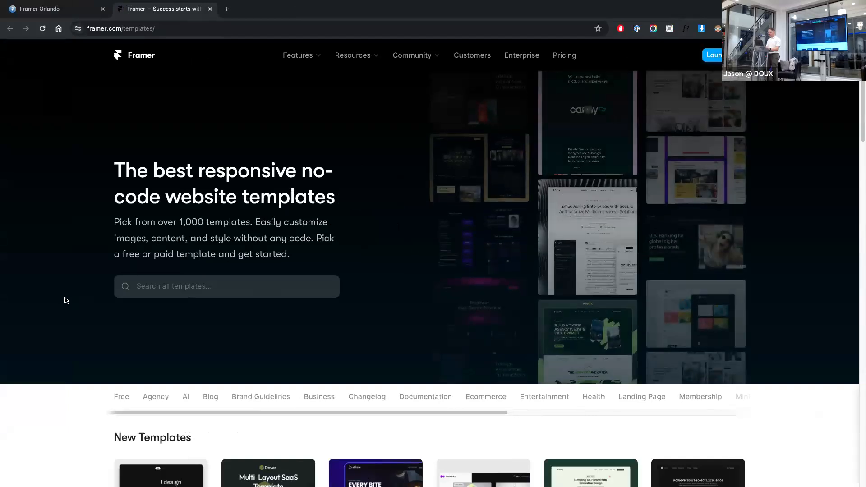
pyautogui.scroll(-4, 63, 298)
pyautogui.moveTo(237, 231); pyautogui.dragTo(193, 228)
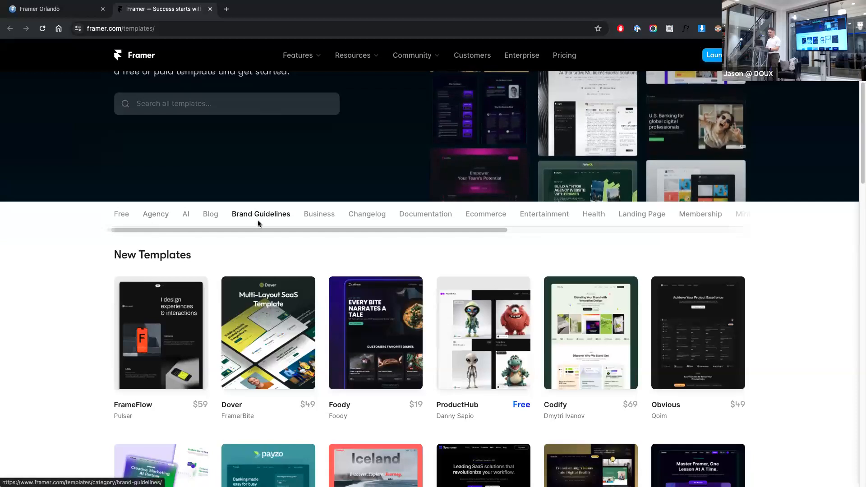
pyautogui.moveTo(256, 228); pyautogui.dragTo(524, 243)
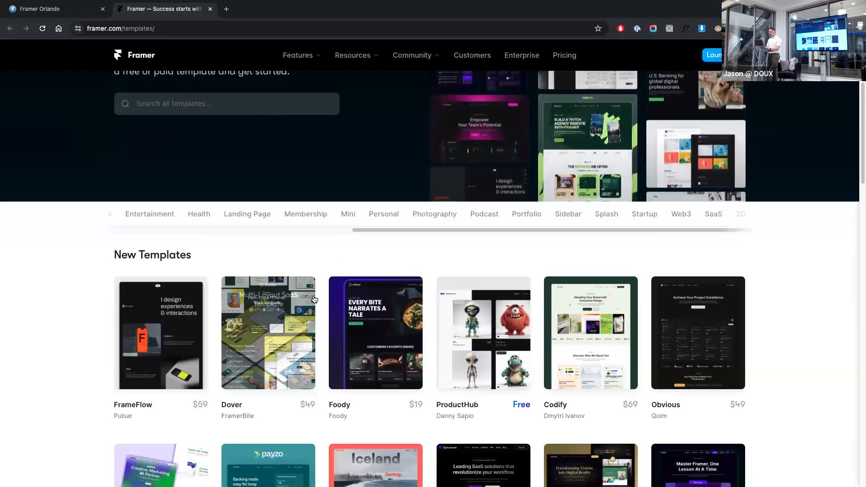
pyautogui.moveTo(352, 231); pyautogui.dragTo(106, 229)
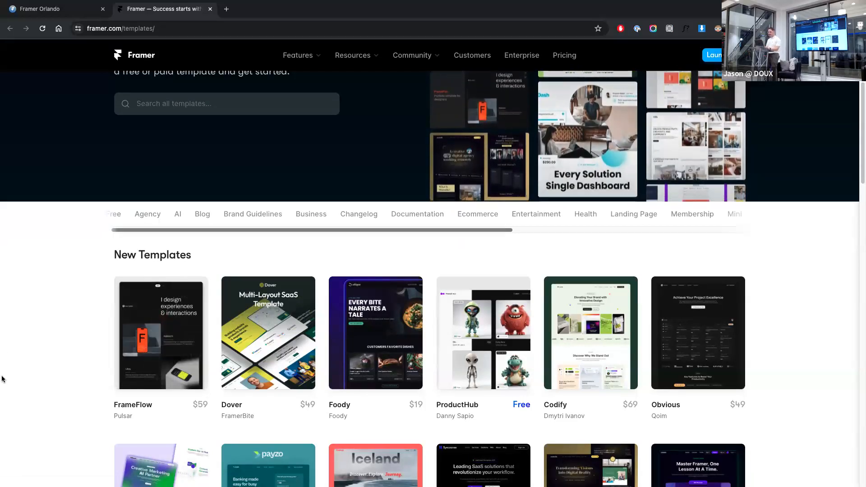
pyautogui.press('super+w')
pyautogui.hotkey('ctrl', 'Left')
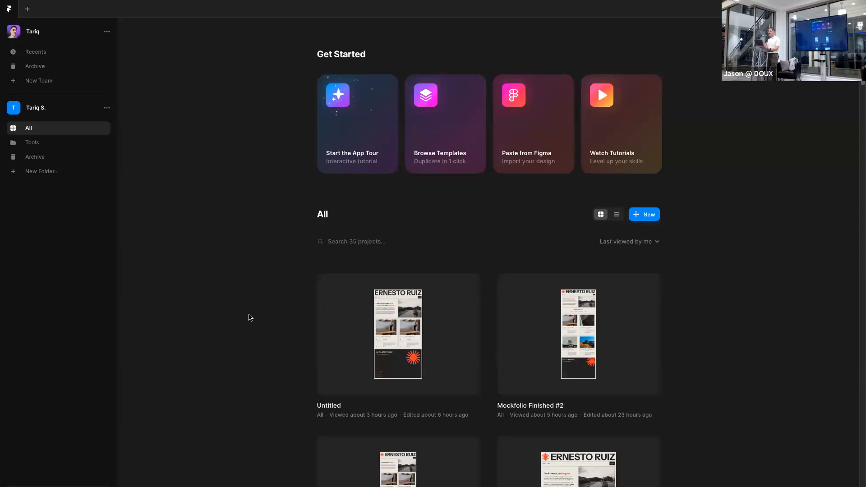
# Switch to Chrome, search for "html to framer", view the HTML to Framer extension's Chrome Web Store page, and close it
pyautogui.press('super+Tab')
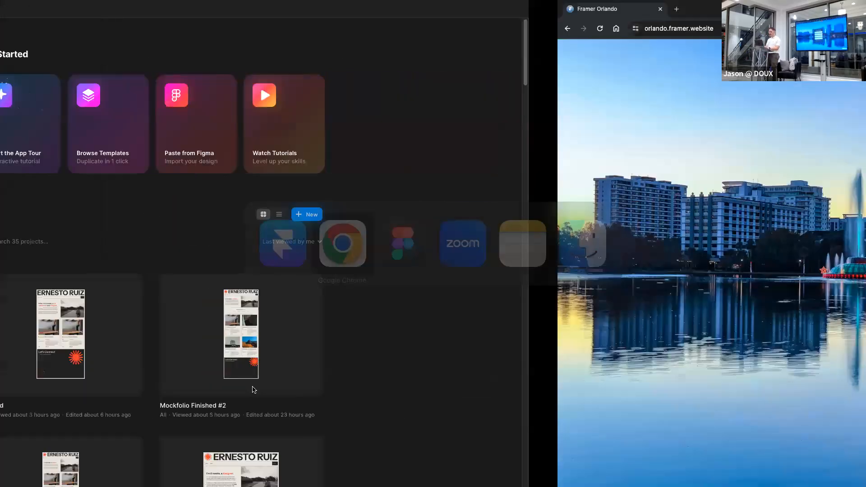
pyautogui.press('super+t')
pyautogui.write('html to framer')
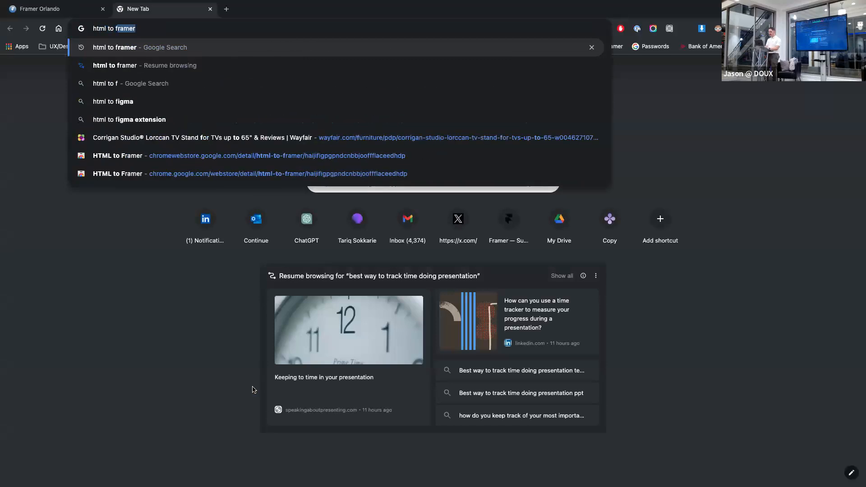
pyautogui.press('Return')
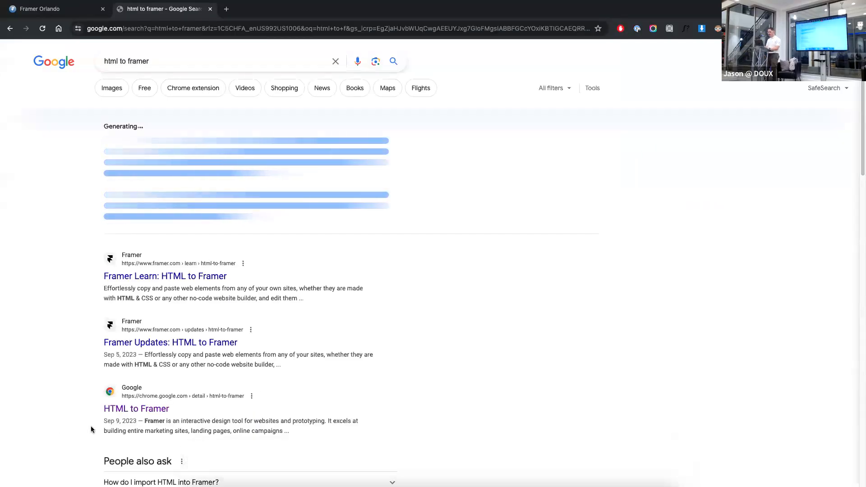
pyautogui.click(118, 412)
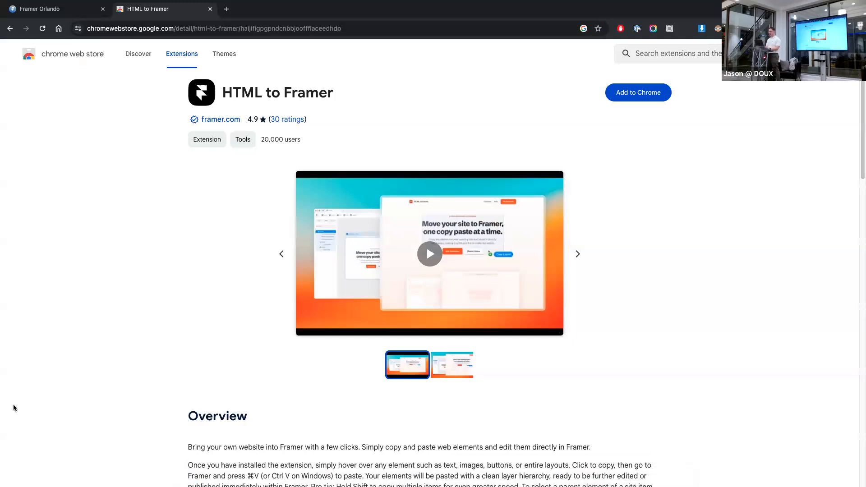
pyautogui.press('super+w')
# Switch to Figma and show the Figma to HTML with Framer plugin among the plugins matching "framer"
pyautogui.press('super+Tab')
pyautogui.press('super+Tab')
pyautogui.scroll(1, 174, 273)
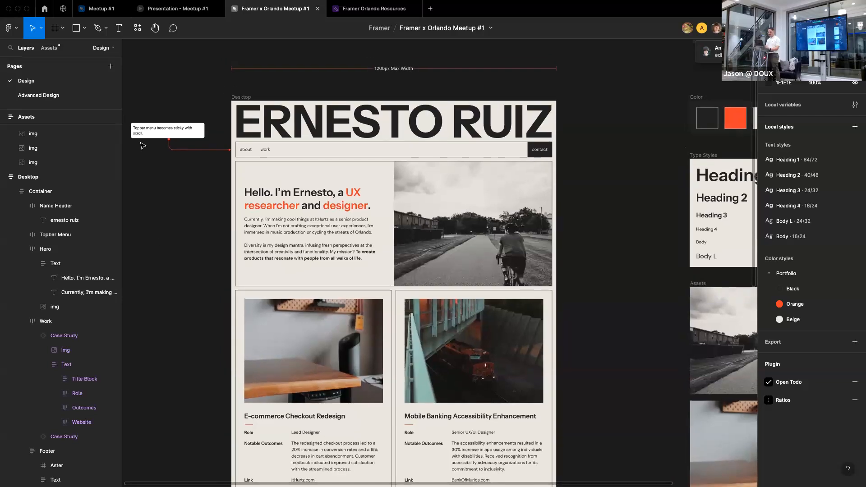
pyautogui.click(137, 28)
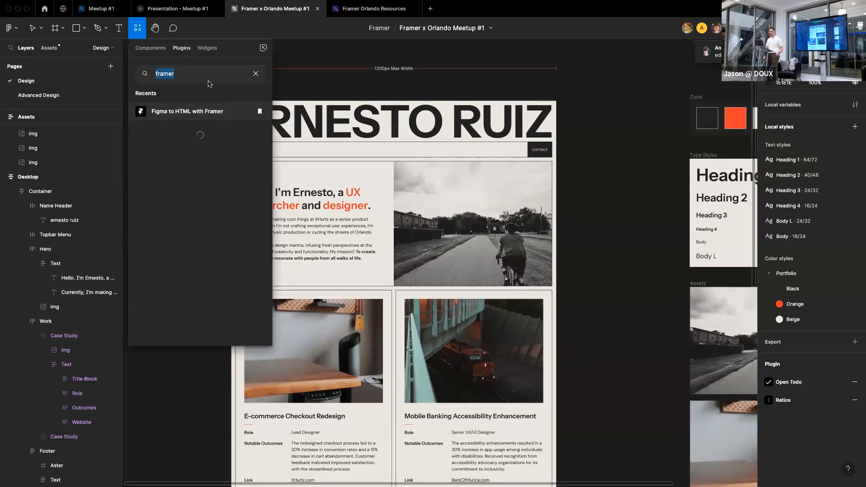
pyautogui.click(138, 28)
pyautogui.click(137, 28)
pyautogui.click(199, 76)
pyautogui.write('a')
pyautogui.press('BackSpace')
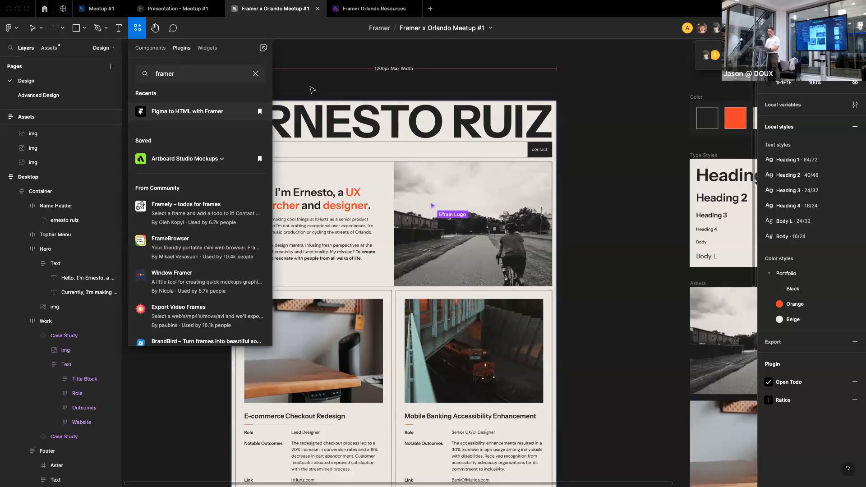
pyautogui.press('Escape')
# Switch to the Framer dashboard and create a new blank project
pyautogui.press('super+Tab')
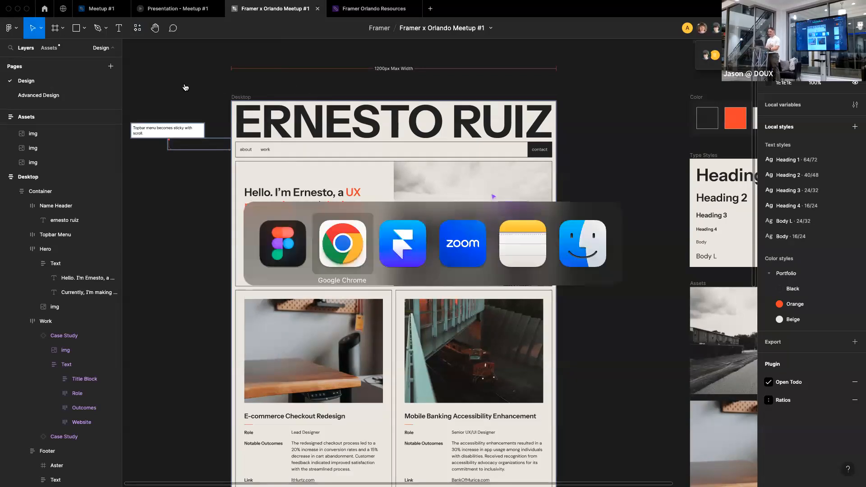
pyautogui.press('super+Tab')
pyautogui.press('super+Tab')
pyautogui.press('super+Tab')
pyautogui.press('super+Tab')
pyautogui.press('super+Tab')
pyautogui.press('super+Tab')
pyautogui.press('super+Tab')
pyautogui.press('super+Tab')
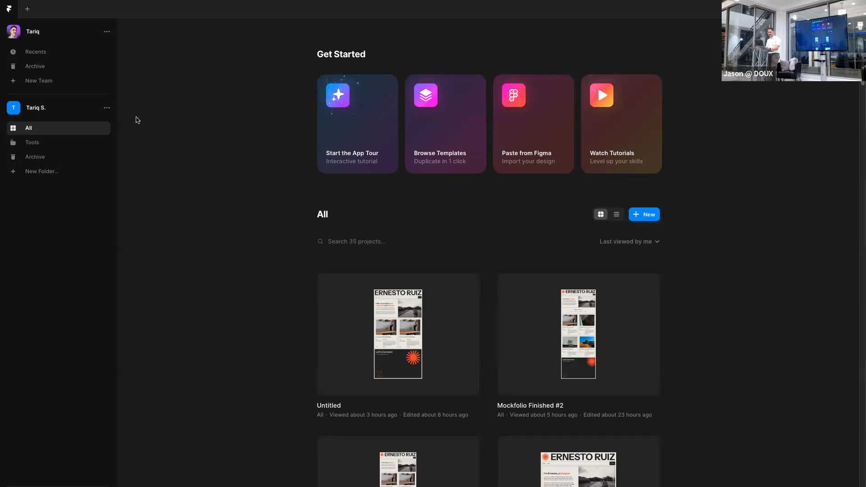
pyautogui.click(645, 216)
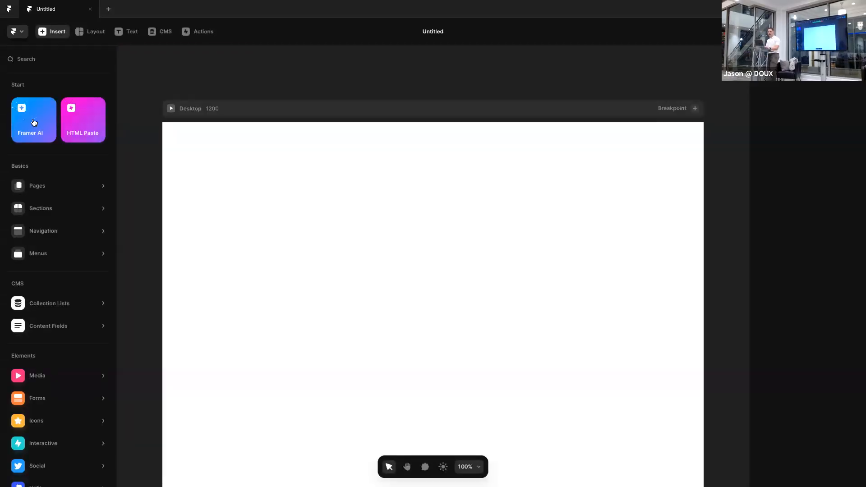
# Show the Framer AI prompt for generating a website and dismiss it
pyautogui.click(34, 122)
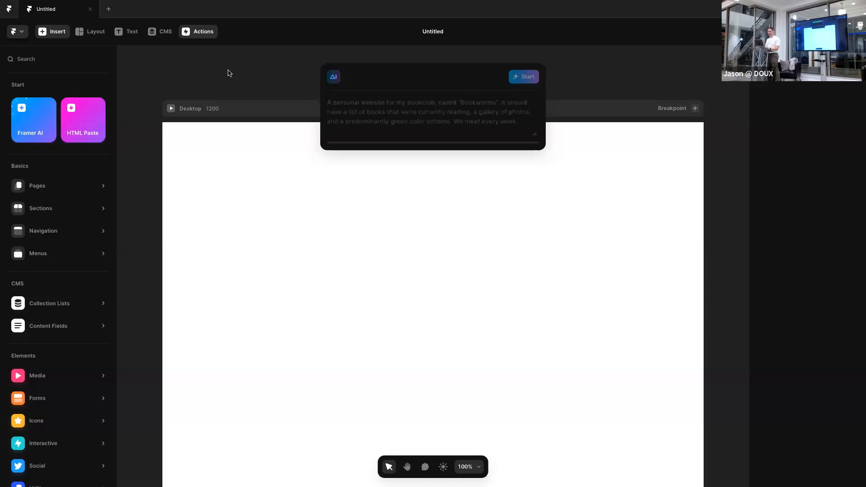
pyautogui.click(216, 75)
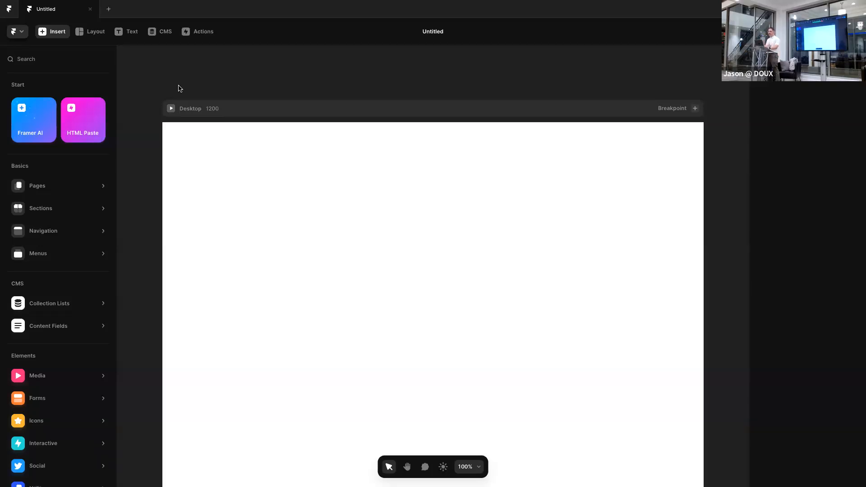
# Switch to Chrome, search for "framepad", look through the Framepad component library's sections, close the page, and return to Framer
pyautogui.press('super+Tab')
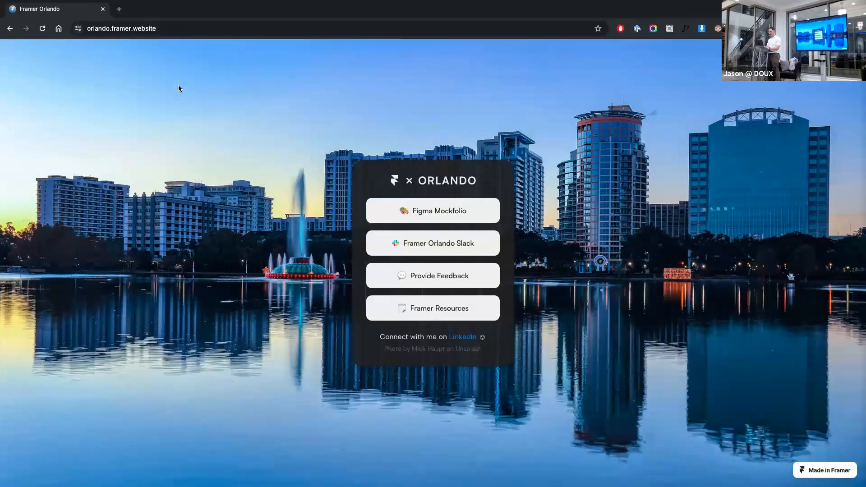
pyautogui.press('super+t')
pyautogui.write('framepad')
pyautogui.press('Return')
pyautogui.click(18, 64)
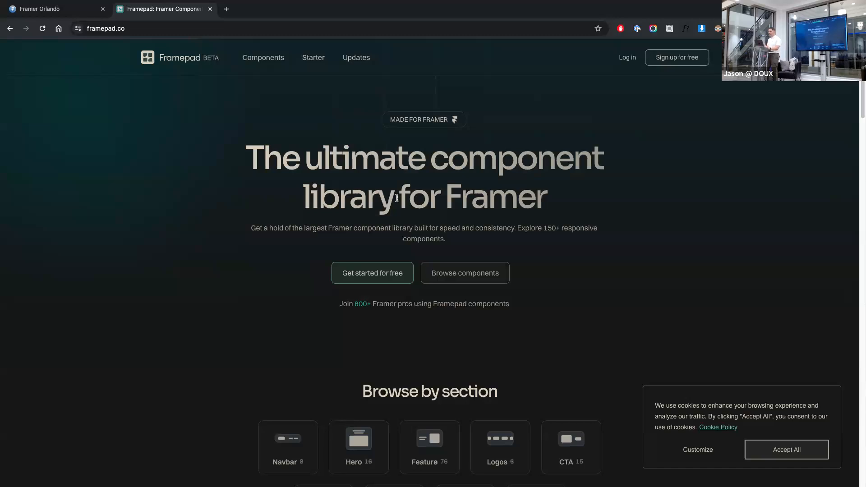
pyautogui.scroll(-5, 397, 198)
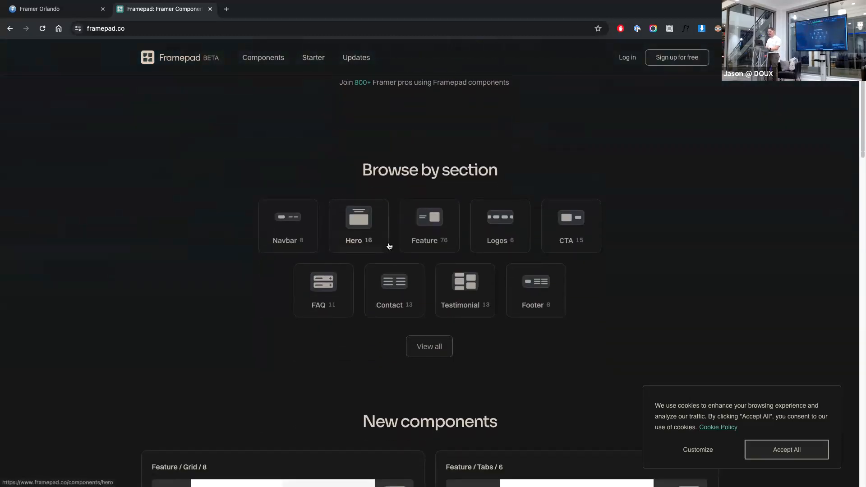
pyautogui.scroll(-10, 387, 246)
pyautogui.scroll(12, 385, 246)
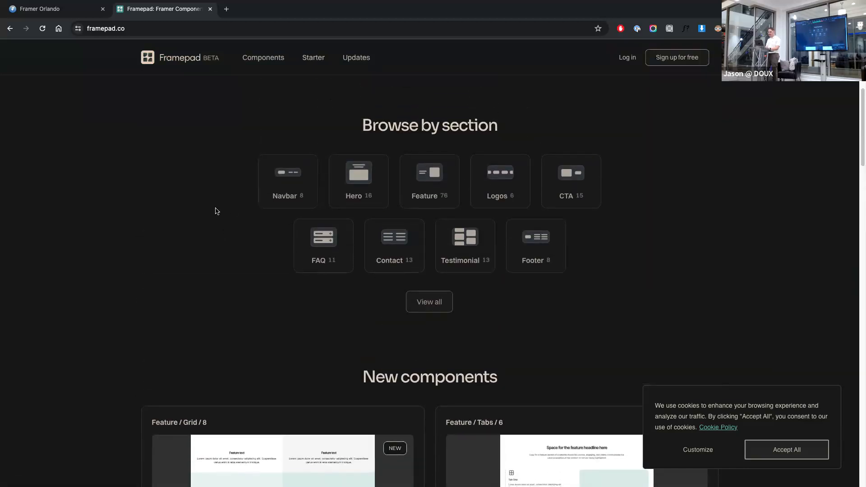
pyautogui.press('super+w')
pyautogui.press('super+Tab')
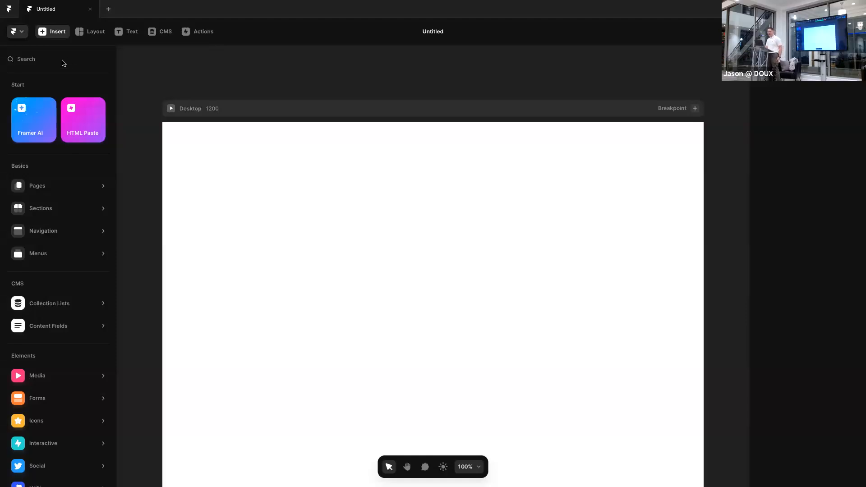
# Add a new web page with the default /page URL to the project, and delete it
pyautogui.click(212, 69)
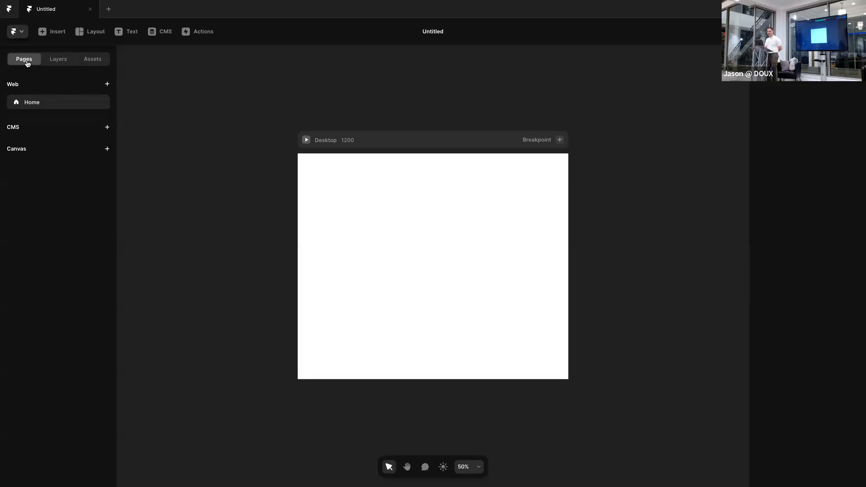
pyautogui.click(107, 85)
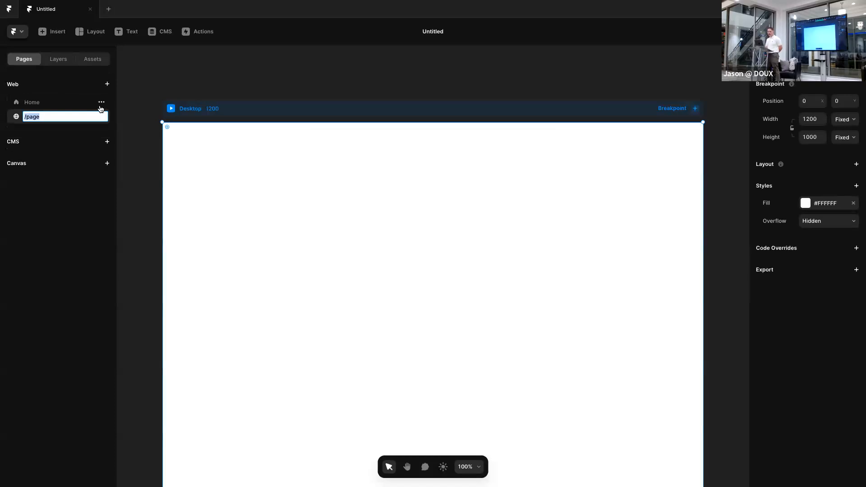
pyautogui.click(15, 121)
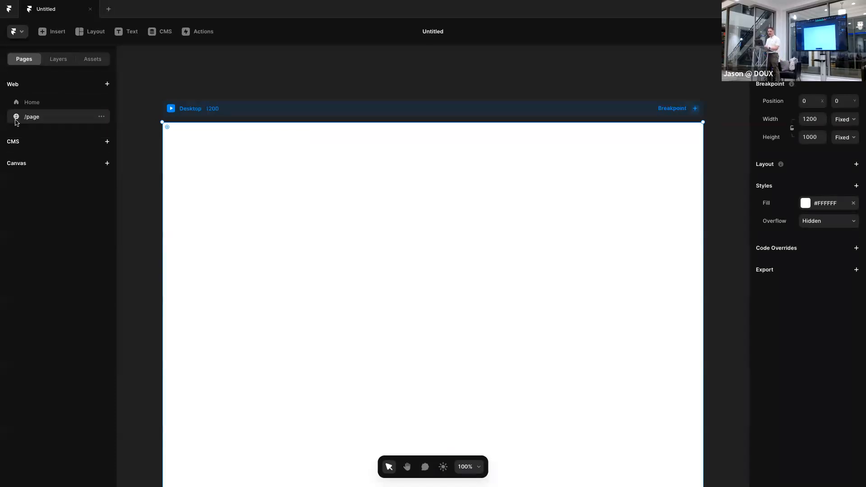
pyautogui.click(101, 117)
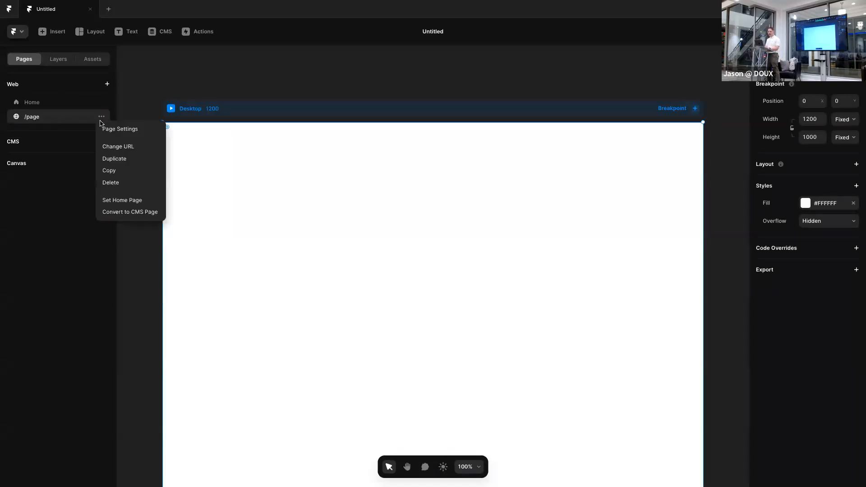
pyautogui.click(117, 183)
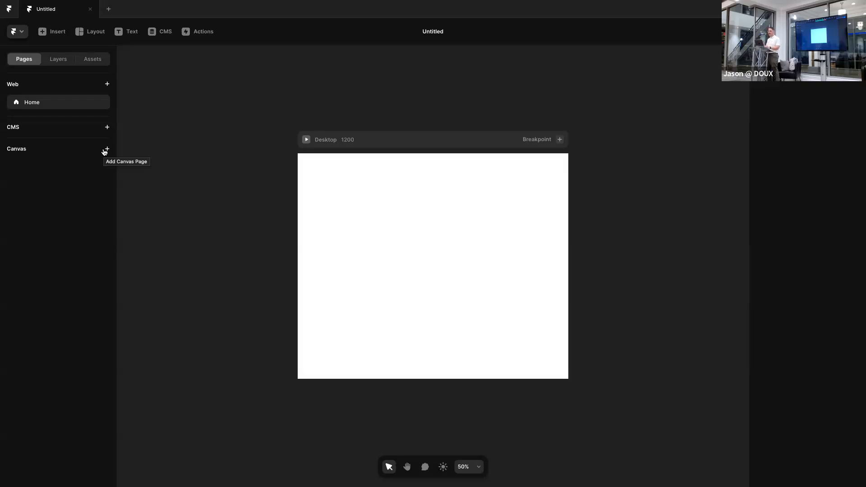
# Show the Home page's layers and select the Desktop breakpoint
pyautogui.click(63, 62)
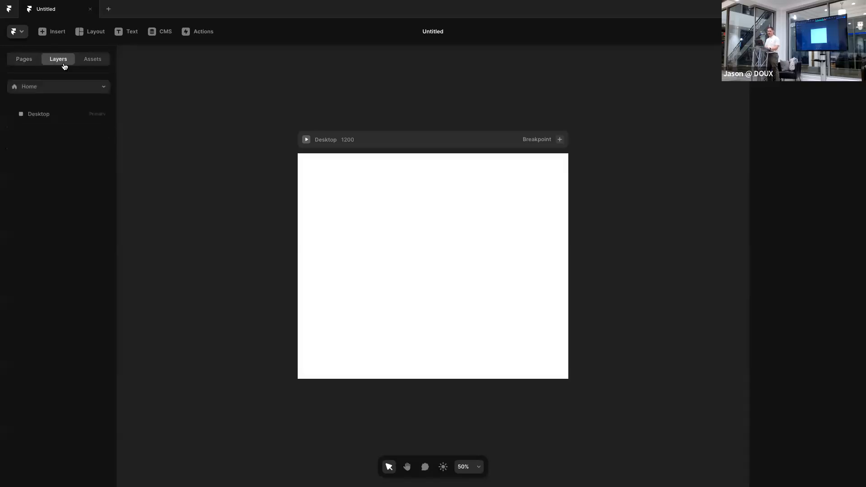
pyautogui.click(96, 86)
pyautogui.click(57, 143)
pyautogui.click(58, 116)
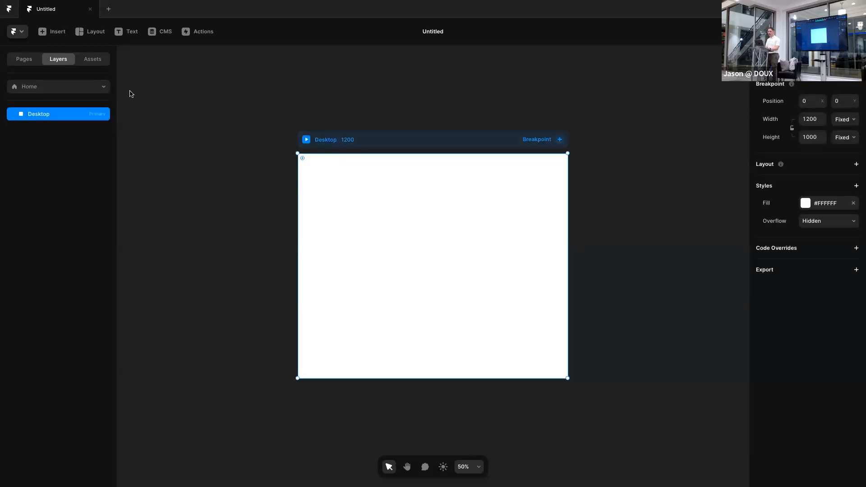
# Show the project assets, view the style types that can be created and the code file creation options, and dismiss them
pyautogui.click(89, 64)
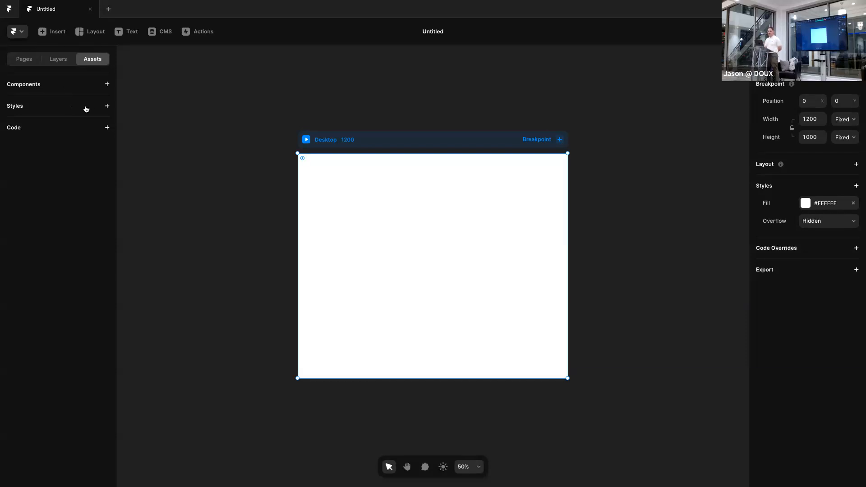
pyautogui.click(99, 110)
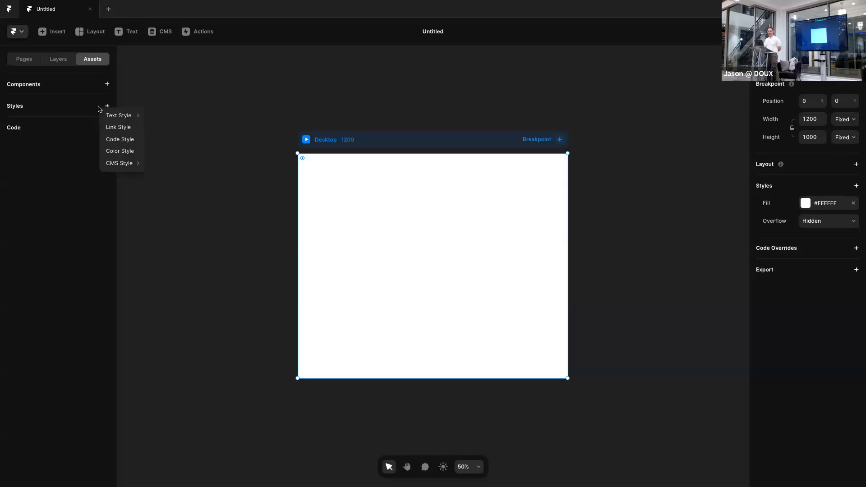
pyautogui.moveTo(100, 112)
pyautogui.click(67, 165)
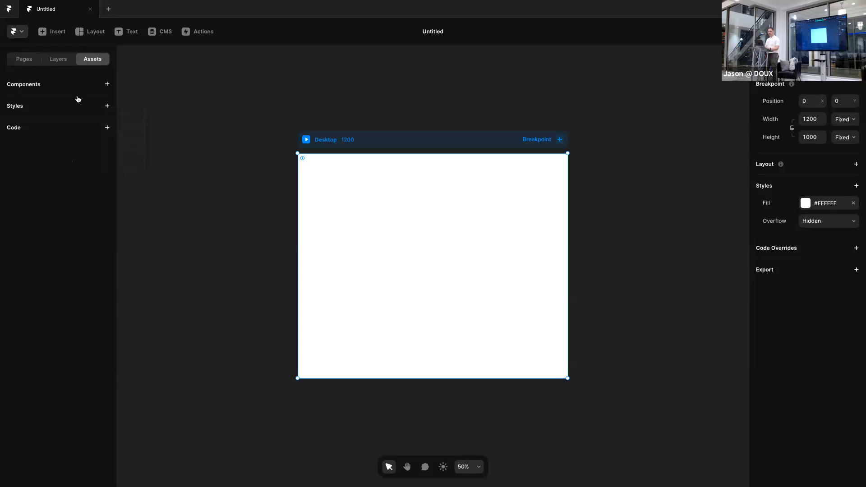
pyautogui.click(86, 130)
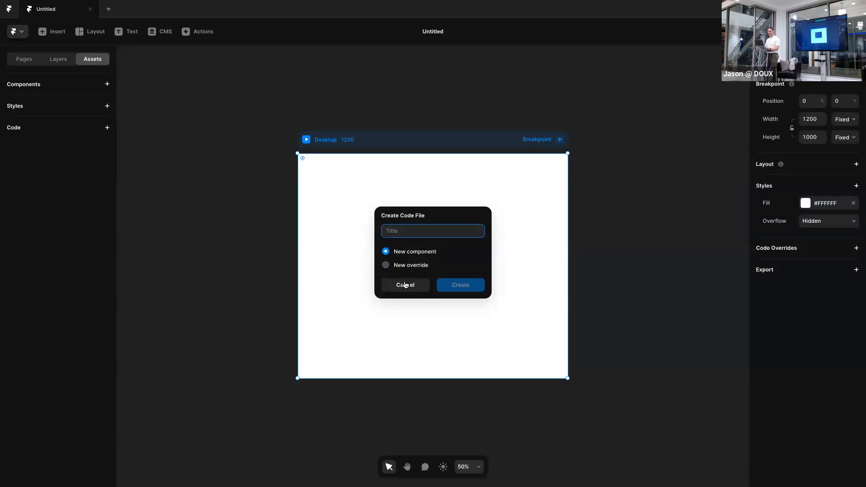
pyautogui.click(405, 284)
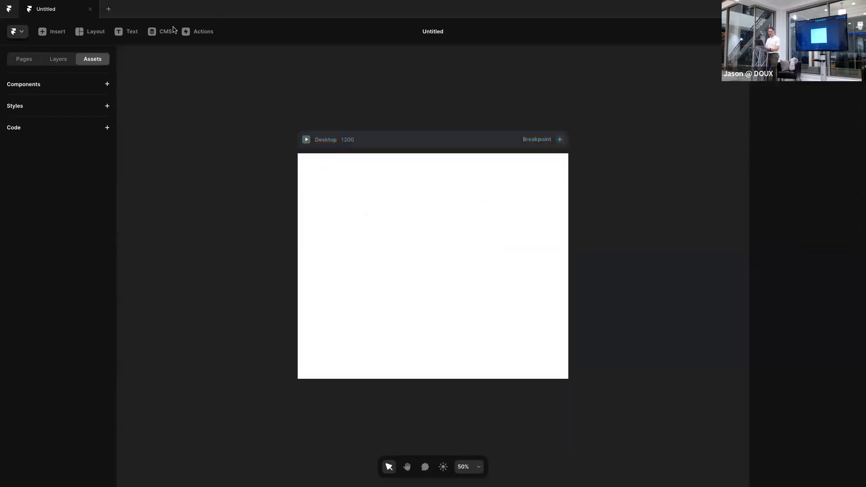
# Examine the insertable content, including page templates, menus, media, forms, icons and utility elements, and close the library
pyautogui.click(54, 34)
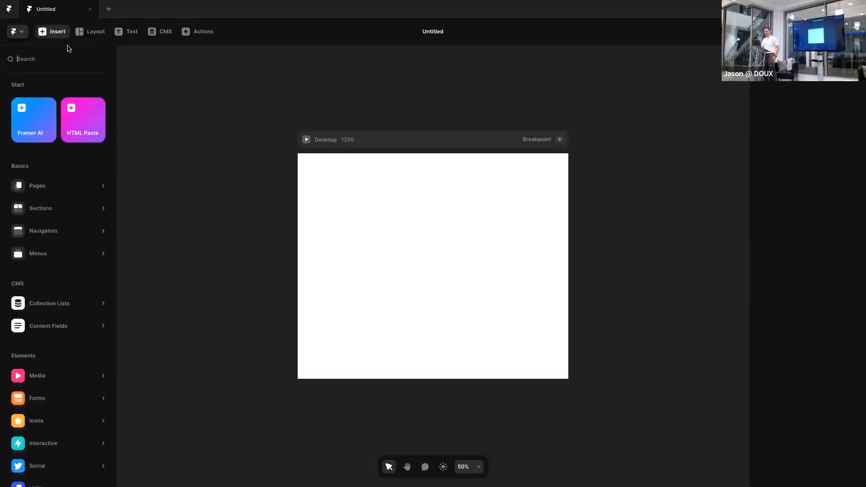
pyautogui.moveTo(42, 184)
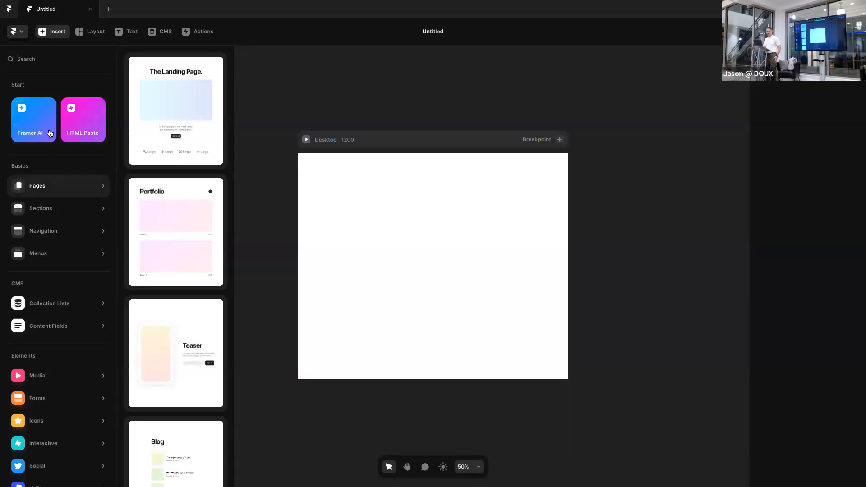
pyautogui.scroll(-1, 74, 164)
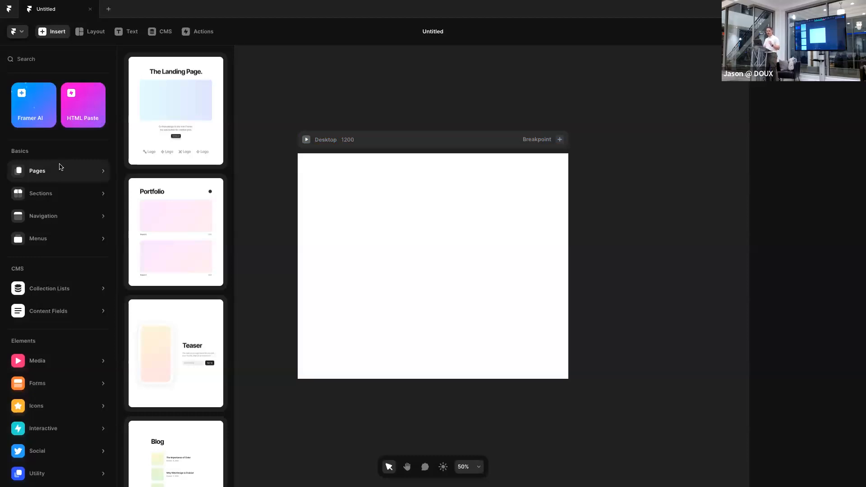
pyautogui.moveTo(55, 239)
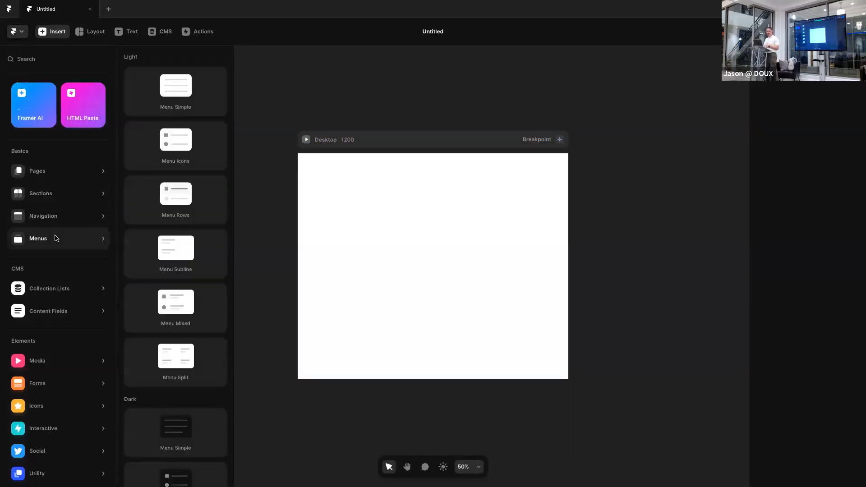
pyautogui.moveTo(65, 170)
pyautogui.scroll(-1, 52, 354)
pyautogui.moveTo(52, 354)
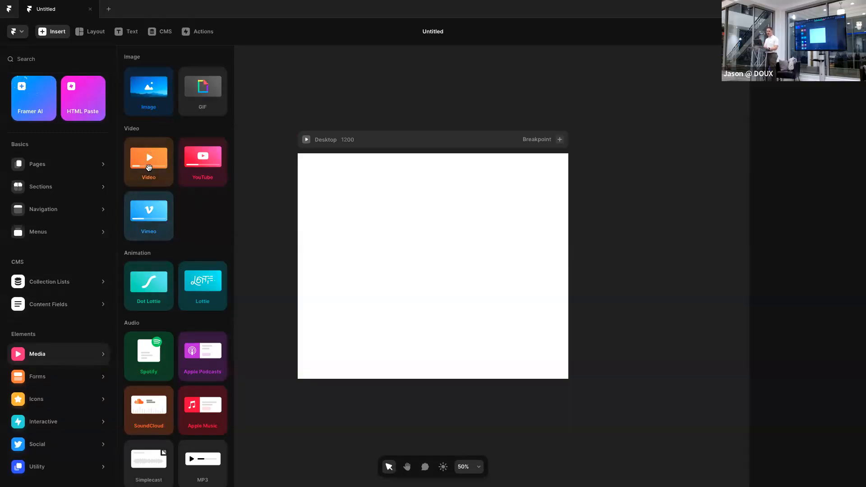
pyautogui.moveTo(73, 376)
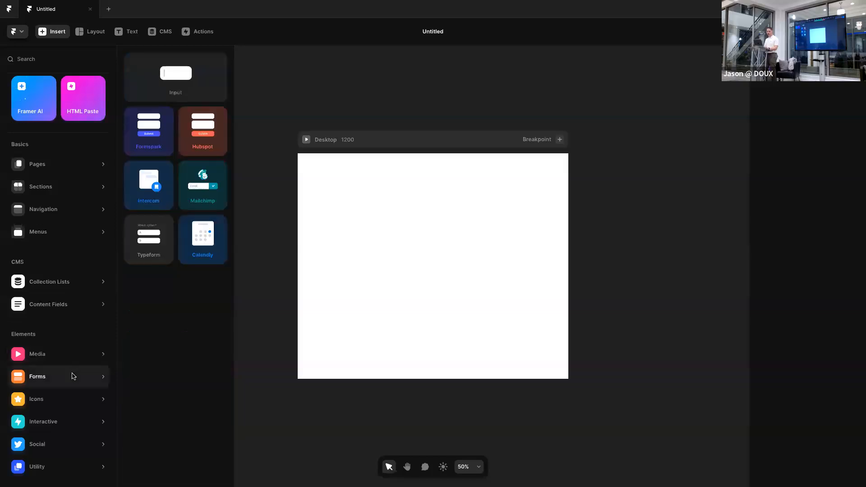
pyautogui.moveTo(76, 407)
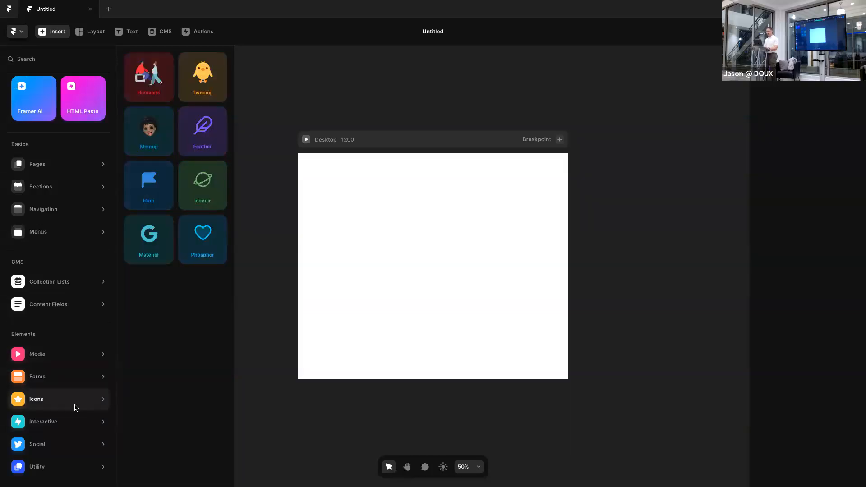
pyautogui.moveTo(59, 470)
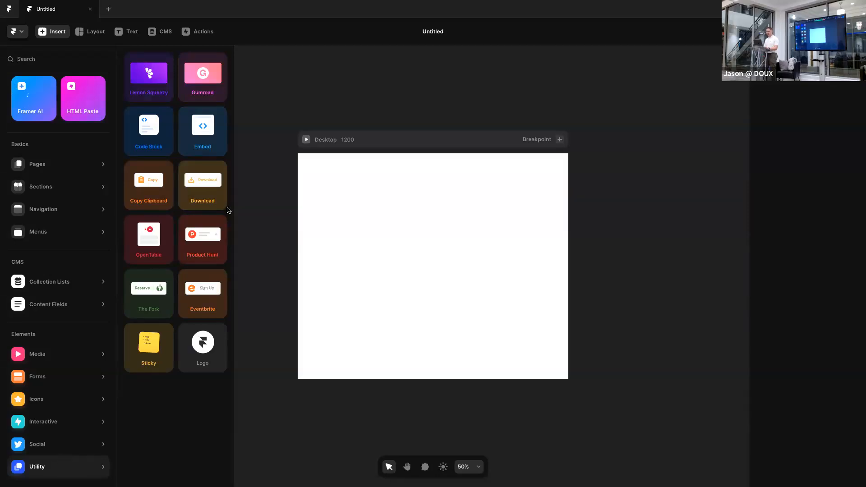
pyautogui.click(289, 83)
# Draw a Rows layout about 708 by 646 in the middle of the Desktop breakpoint
pyautogui.click(98, 38)
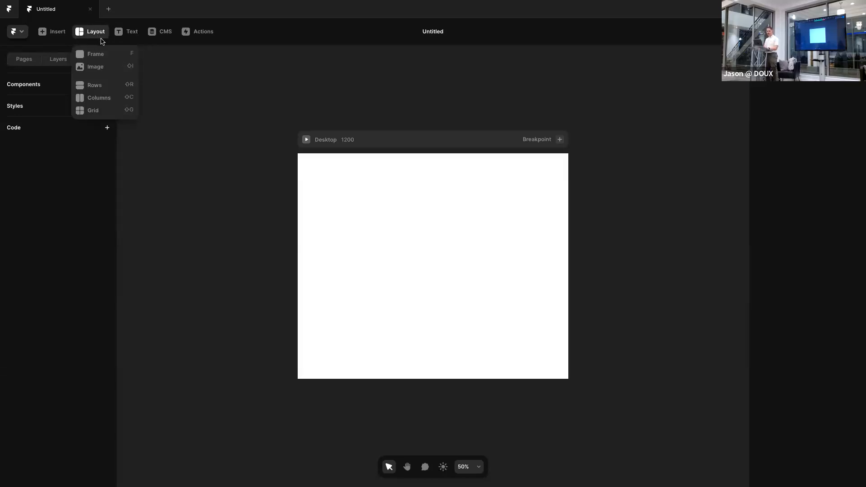
pyautogui.click(101, 89)
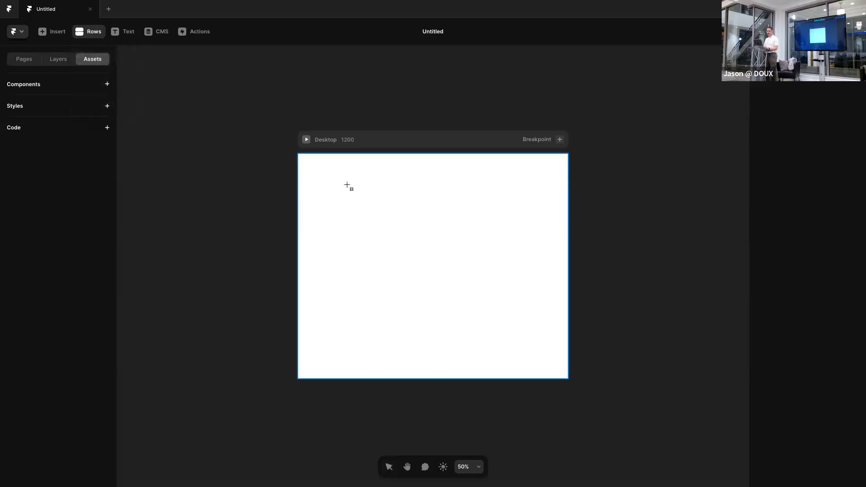
pyautogui.moveTo(351, 187); pyautogui.dragTo(511, 333)
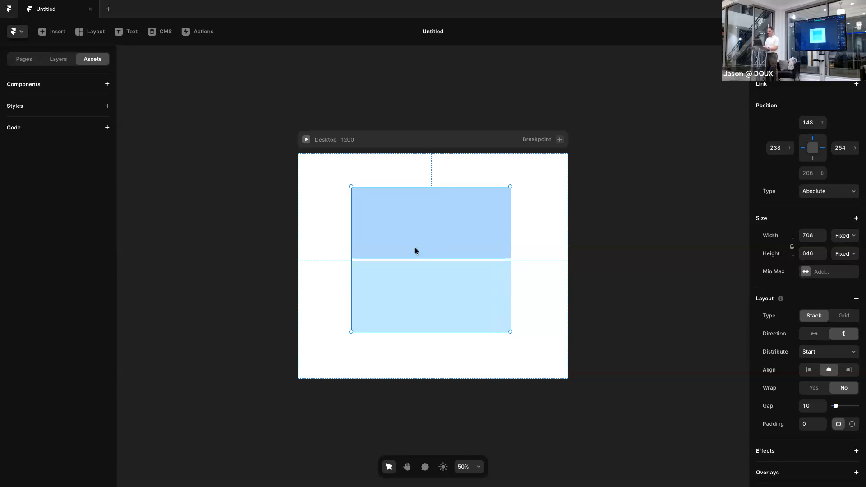
# Show the layer hierarchy and change the Rows stack's direction to horizontal
pyautogui.click(70, 63)
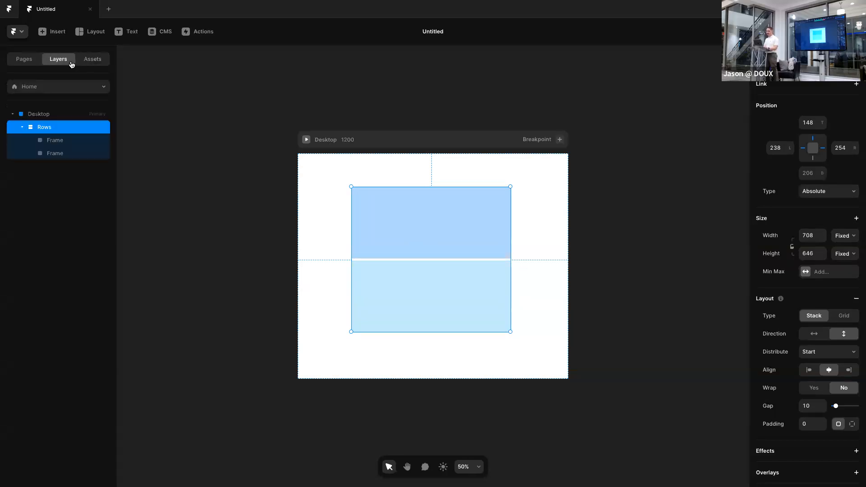
pyautogui.click(63, 114)
pyautogui.click(67, 128)
pyautogui.click(813, 333)
pyautogui.click(832, 334)
pyautogui.click(826, 333)
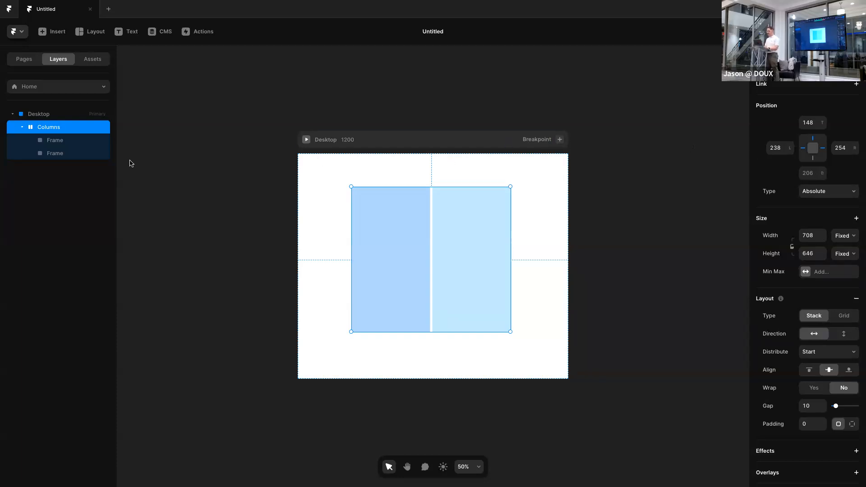
# Try the Grid layout type on the Columns stack and set it back to Stack
pyautogui.click(69, 140)
pyautogui.click(68, 133)
pyautogui.scroll(-1, 824, 219)
pyautogui.scroll(-2, 824, 219)
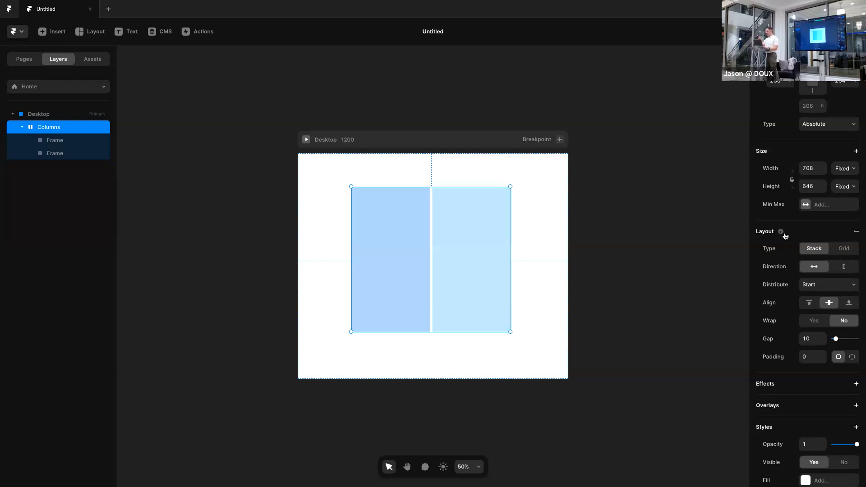
pyautogui.click(831, 251)
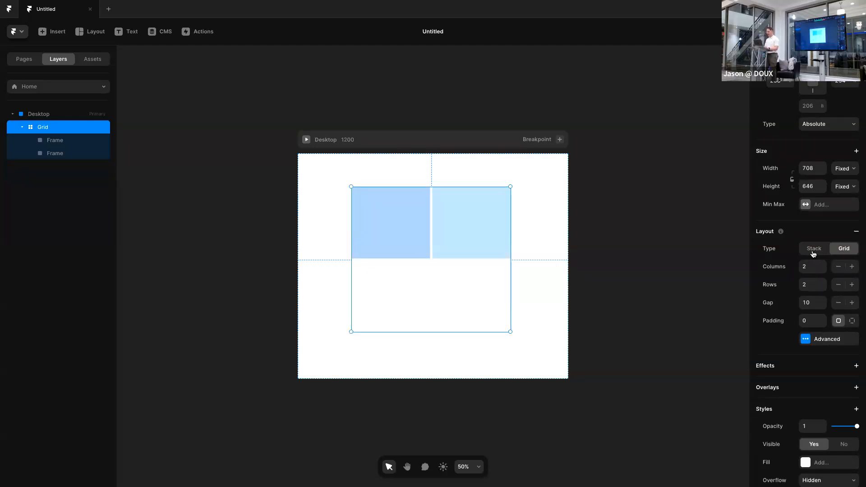
pyautogui.click(813, 251)
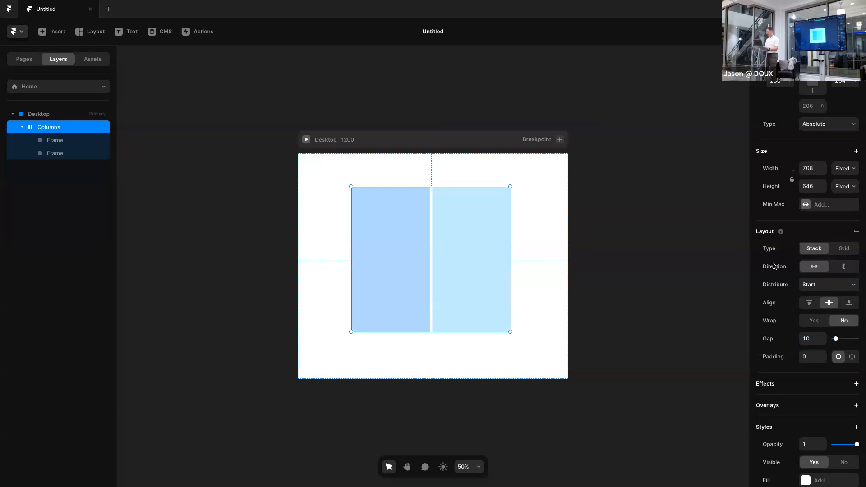
# Toggle the stack's direction between vertical and horizontal, ending on horizontal
pyautogui.click(845, 268)
pyautogui.click(817, 268)
pyautogui.click(844, 267)
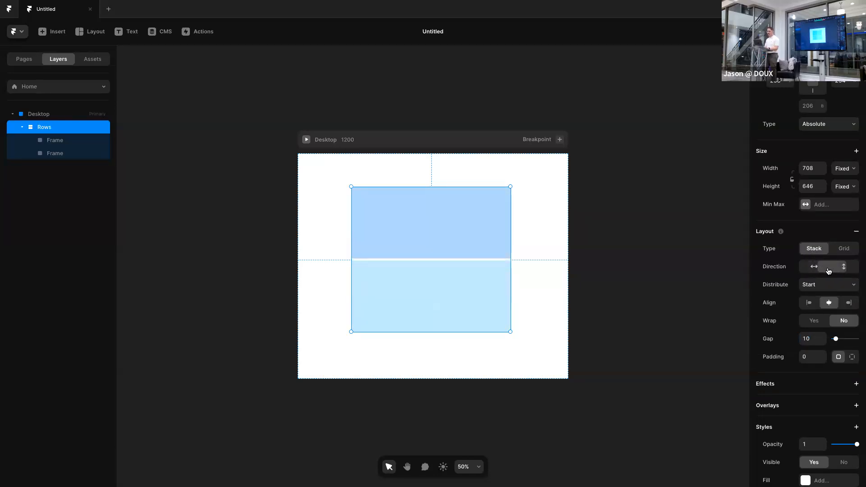
pyautogui.click(810, 271)
# Review the Columns stack's distribution options and try its start and end alignments, ending on center alignment
pyautogui.click(825, 285)
pyautogui.click(825, 285)
pyautogui.click(826, 285)
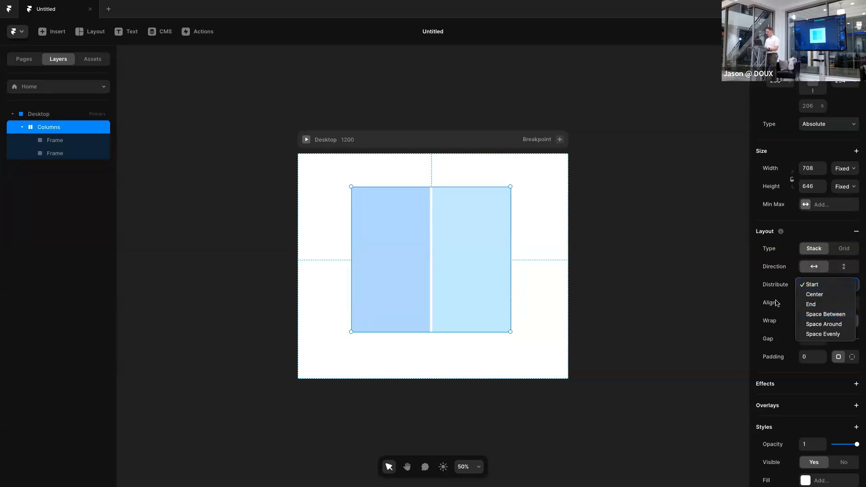
pyautogui.click(776, 303)
pyautogui.click(812, 306)
pyautogui.click(847, 305)
pyautogui.click(829, 305)
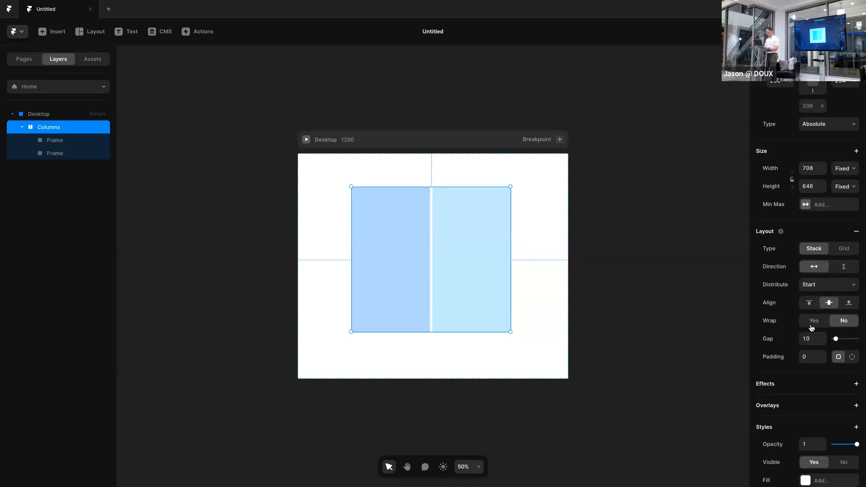
# Set the Columns stack's gap to 106 and its padding to 80
pyautogui.click(811, 339)
pyautogui.write('26')
pyautogui.hotkey('shift', 'Up')
pyautogui.hotkey('shift', 'Up')
pyautogui.hotkey('shift', 'Up')
pyautogui.hotkey('shift', 'Up')
pyautogui.hotkey('shift', 'Up')
pyautogui.hotkey('shift', 'Up')
pyautogui.hotkey('shift', 'Up')
pyautogui.hotkey('shift', 'Up')
pyautogui.press('Tab')
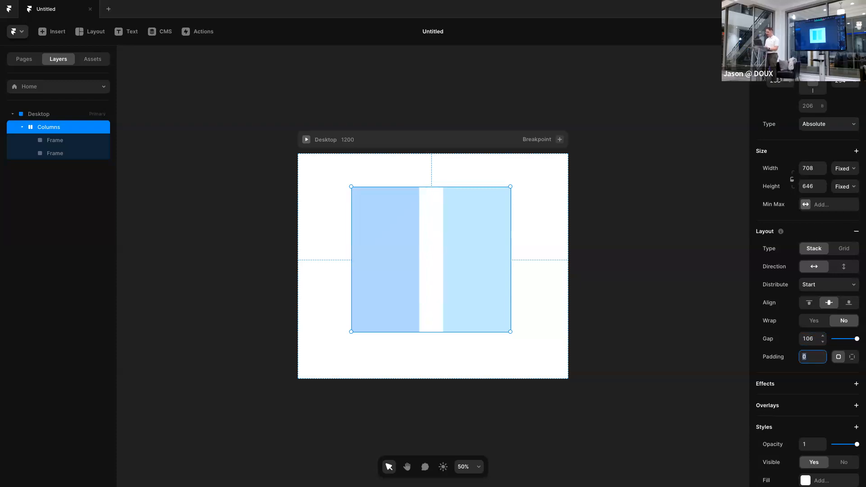
pyautogui.write('80')
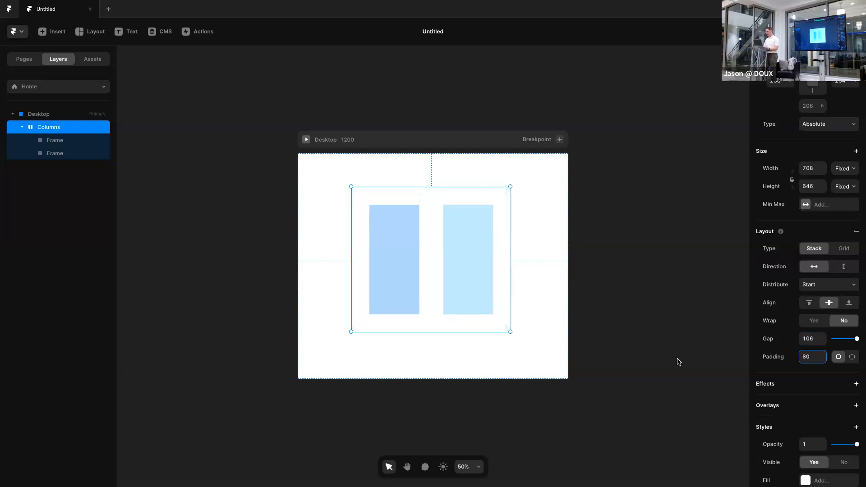
# Delete the Columns stack from the Desktop breakpoint
pyautogui.click(514, 275)
pyautogui.click(438, 202)
pyautogui.press('Delete')
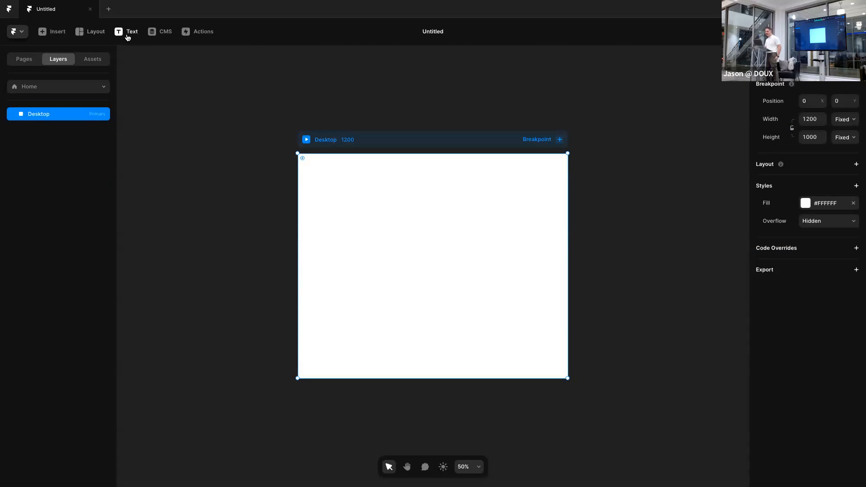
# Review the quick actions list and the general site settings, from the site title through custom code, and return to the canvas
pyautogui.click(192, 32)
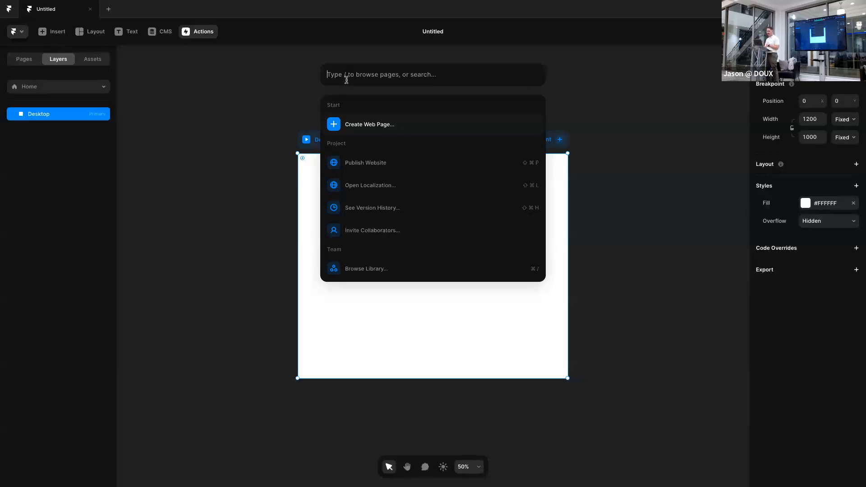
pyautogui.click(287, 83)
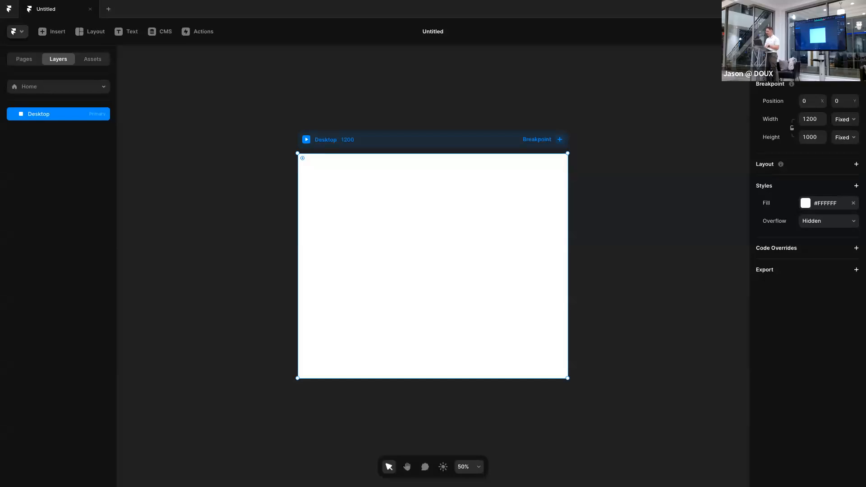
pyautogui.click(771, 31)
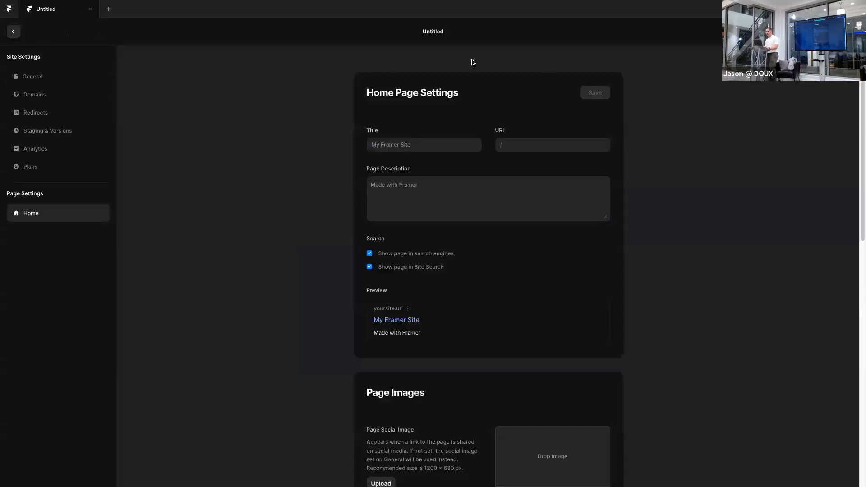
pyautogui.click(56, 79)
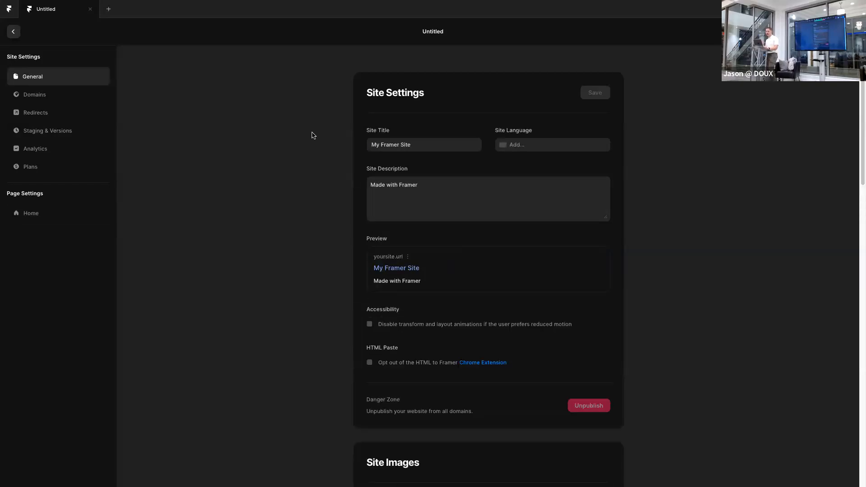
pyautogui.scroll(-7, 312, 134)
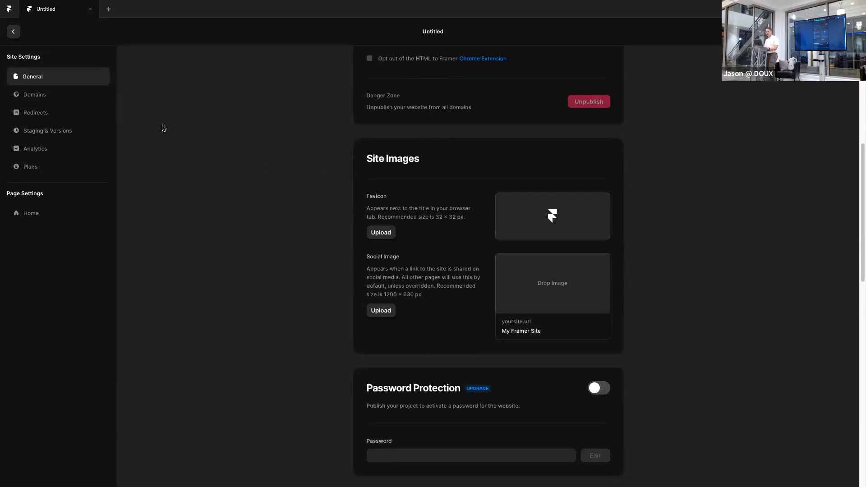
pyautogui.scroll(-10, 193, 185)
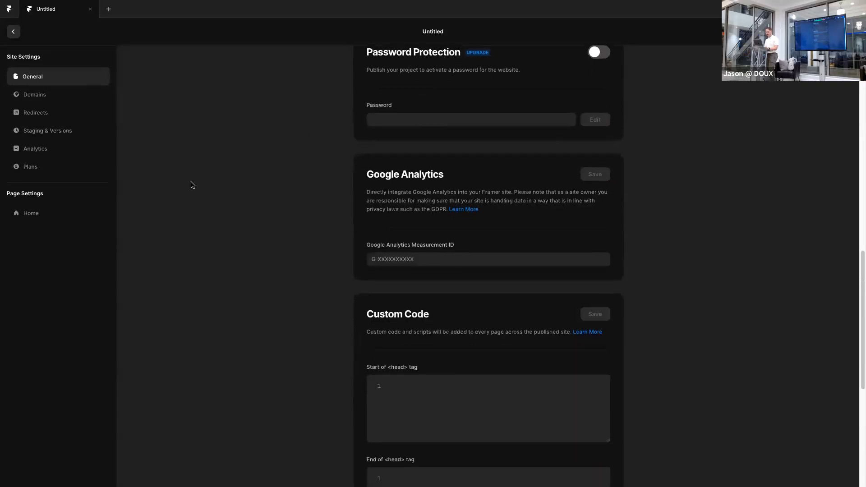
pyautogui.scroll(4, 193, 185)
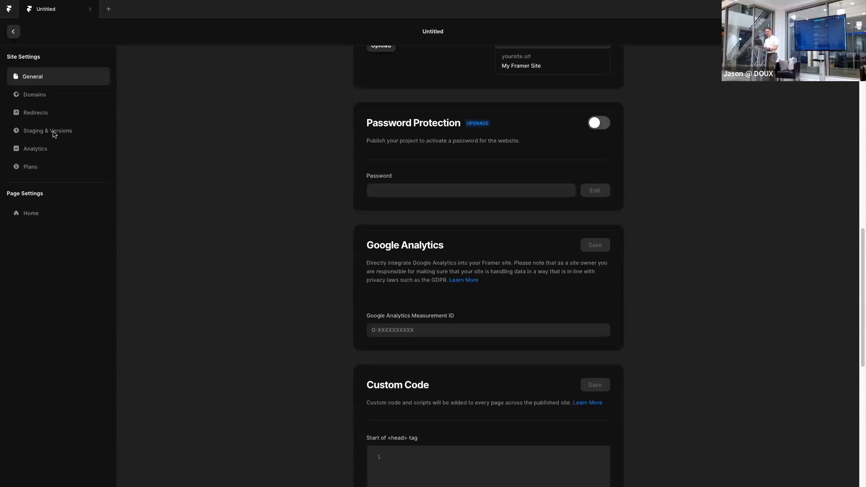
pyautogui.click(13, 31)
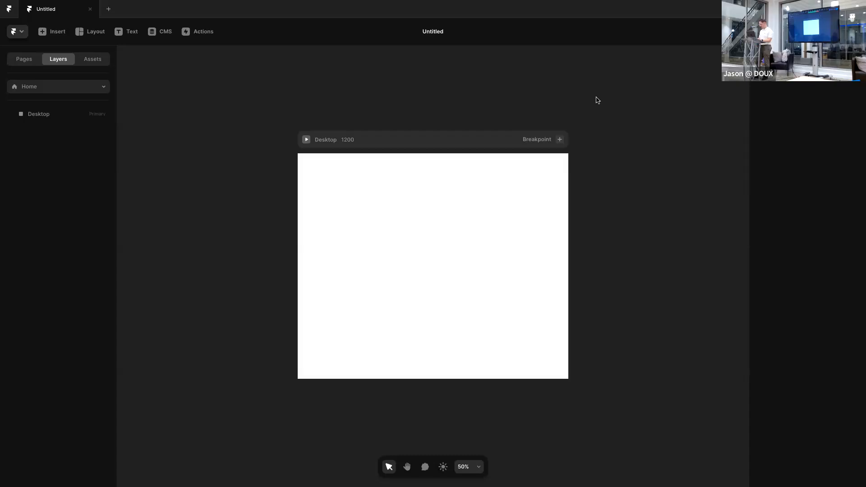
# Switch to Notes and review the Site Build Checklist
pyautogui.press('super+Tab')
pyautogui.press('super+Tab')
pyautogui.press('super+Tab')
pyautogui.press('super+Tab')
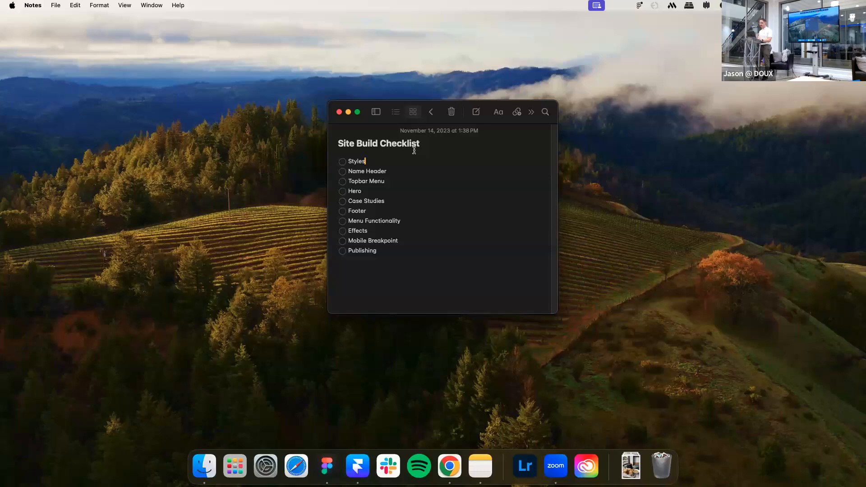
# Switch to the Figma file Framer x Orlando Meetup #1 and view its file options, including Duplicate
pyautogui.press('super+Tab')
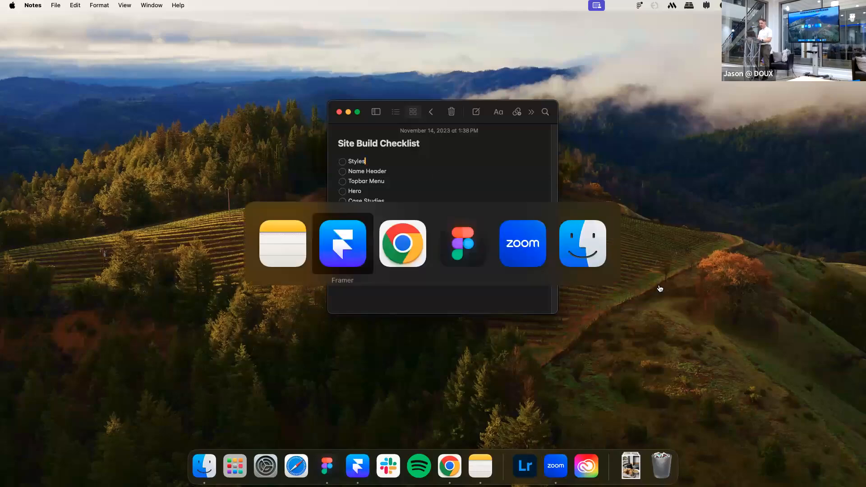
pyautogui.press('super+Tab')
pyautogui.press('super+Tab')
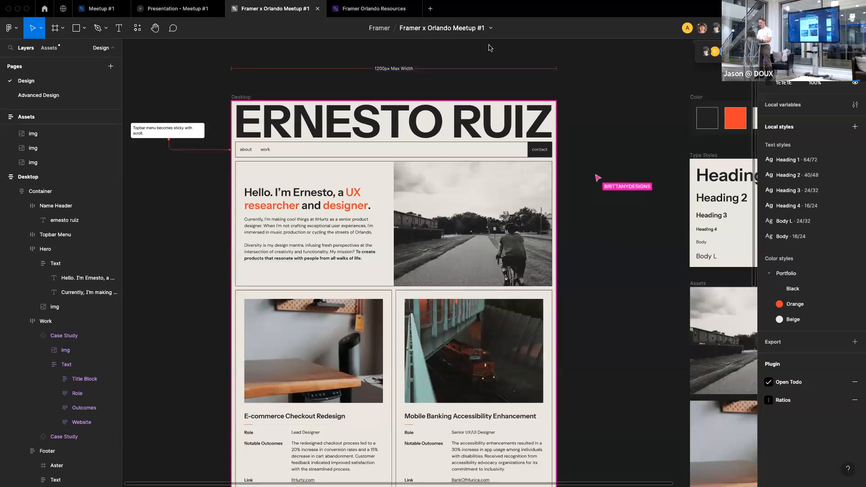
pyautogui.click(491, 29)
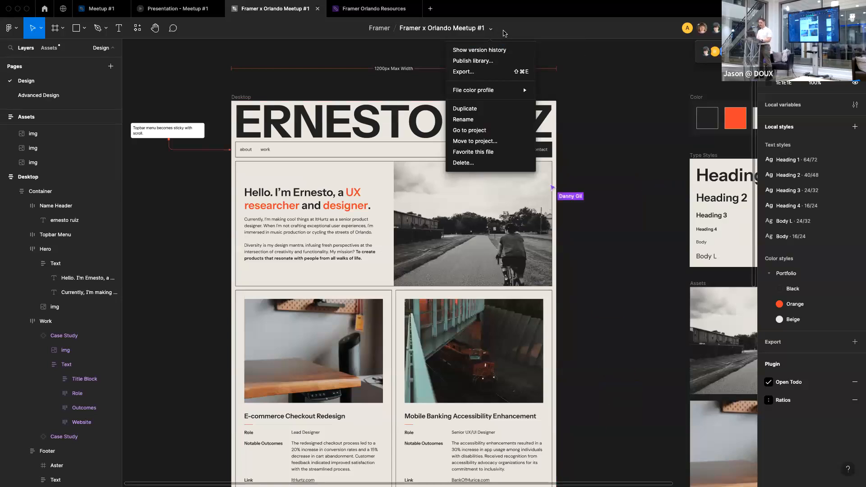
pyautogui.click(504, 33)
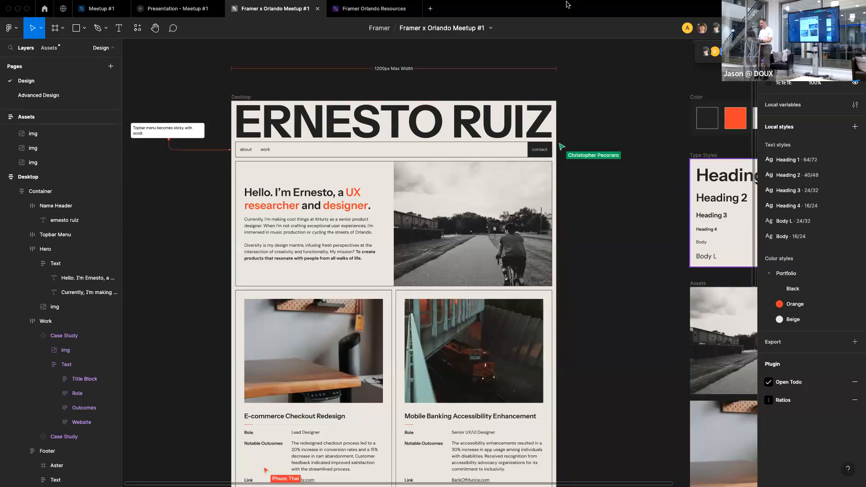
# Look over the Color and Type Styles frames beside the Desktop mockup, selecting both and clearing the selection
pyautogui.hscroll(5, 479, 80)
pyautogui.scroll(-2, 478, 79)
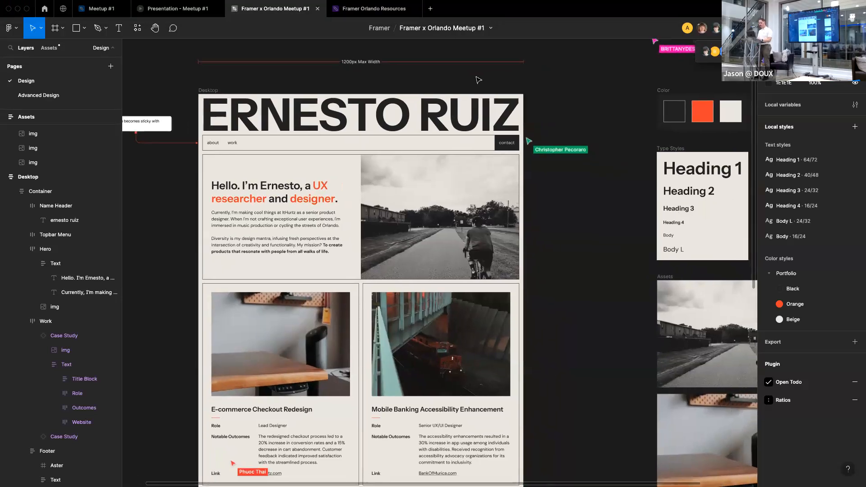
pyautogui.hscroll(3, 478, 80)
pyautogui.scroll(1, 479, 80)
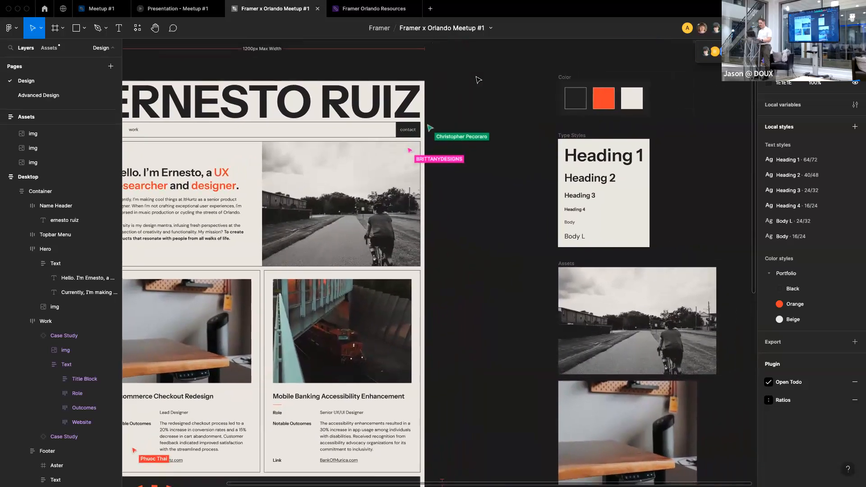
pyautogui.click(536, 78)
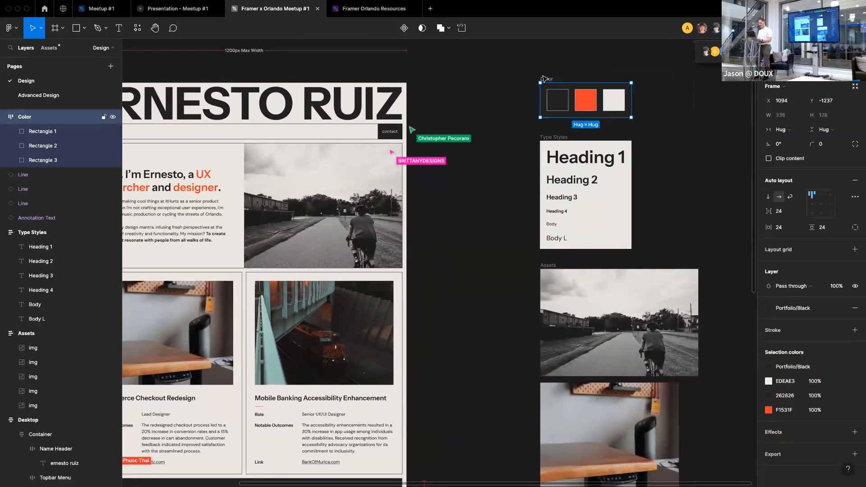
pyautogui.keyDown('shift'); pyautogui.click(557, 137); pyautogui.keyUp('shift')
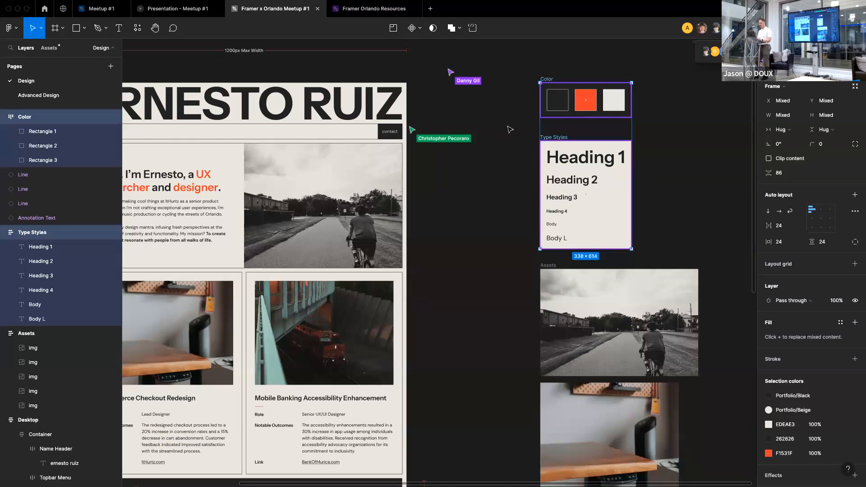
pyautogui.hscroll(2, 525, 133)
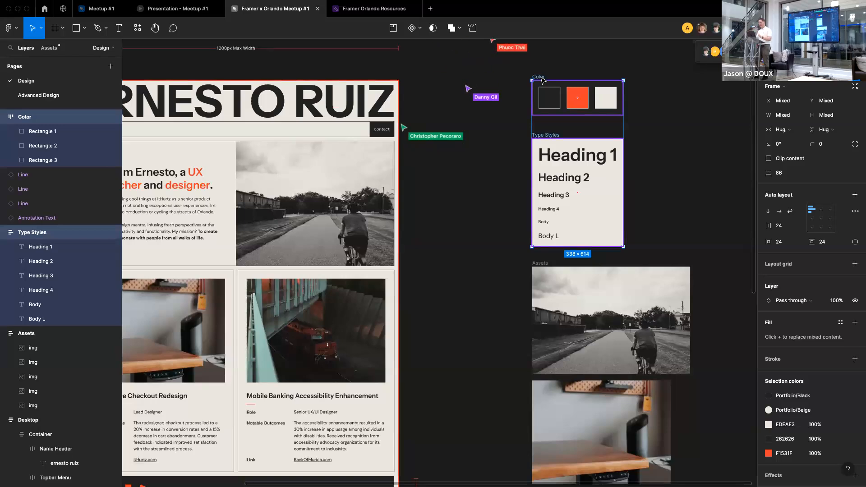
pyautogui.press('Escape')
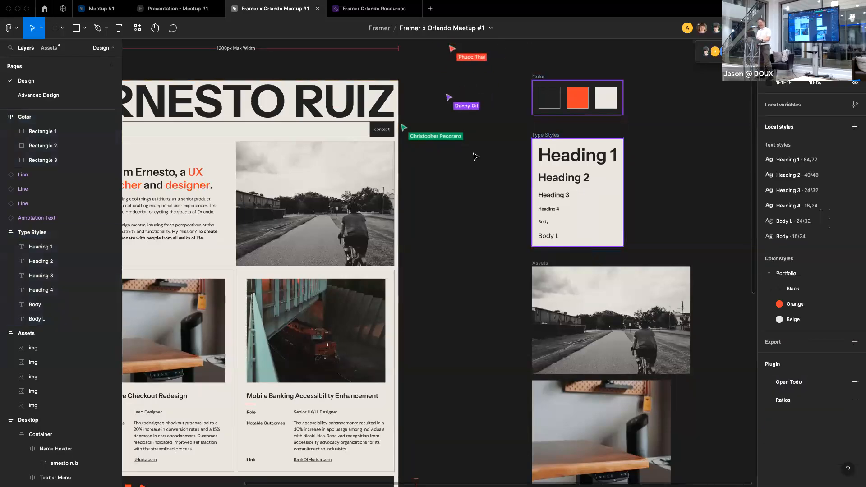
# Select the Color and Type Styles frames, search the plugins for framer, and run Figma to HTML with Framer on them
pyautogui.click(542, 76)
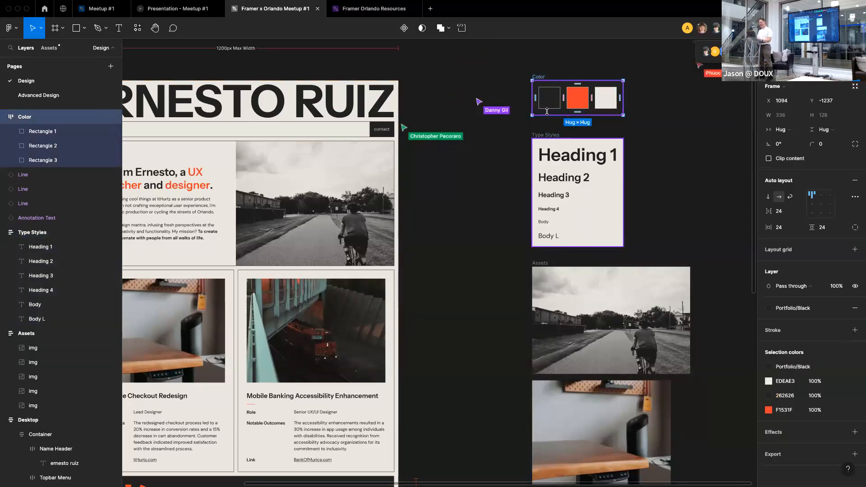
pyautogui.keyDown('shift'); pyautogui.click(545, 134); pyautogui.keyUp('shift')
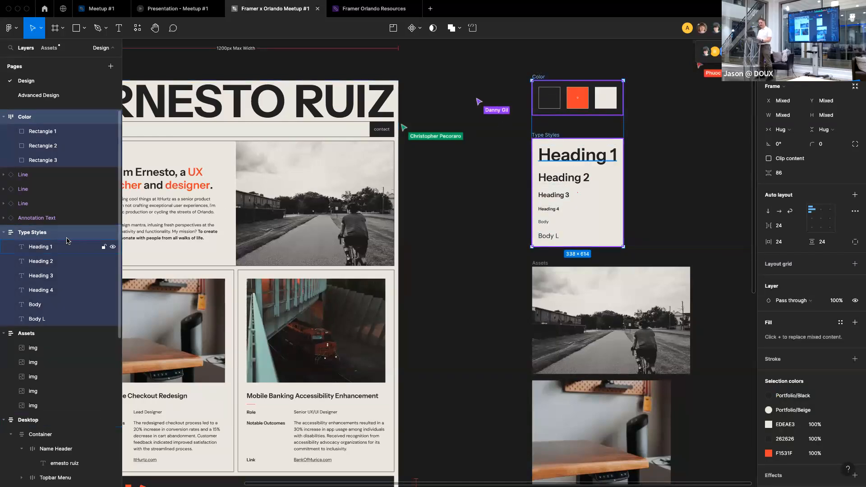
pyautogui.click(137, 29)
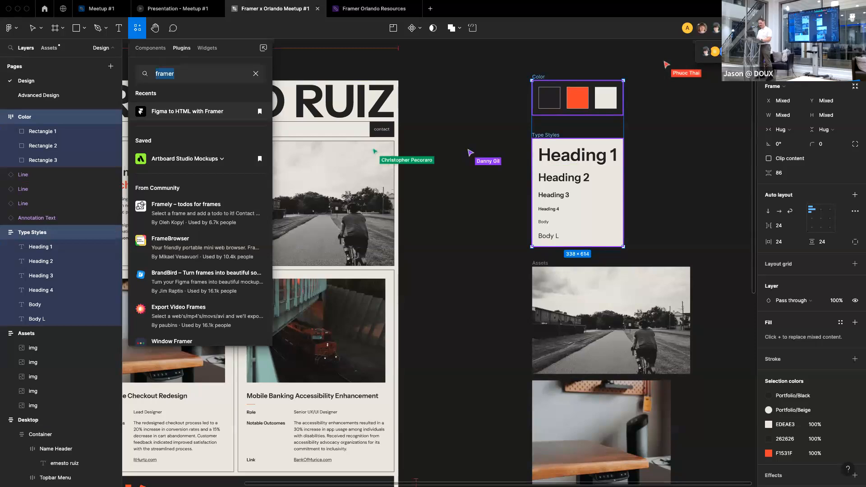
pyautogui.write('framer')
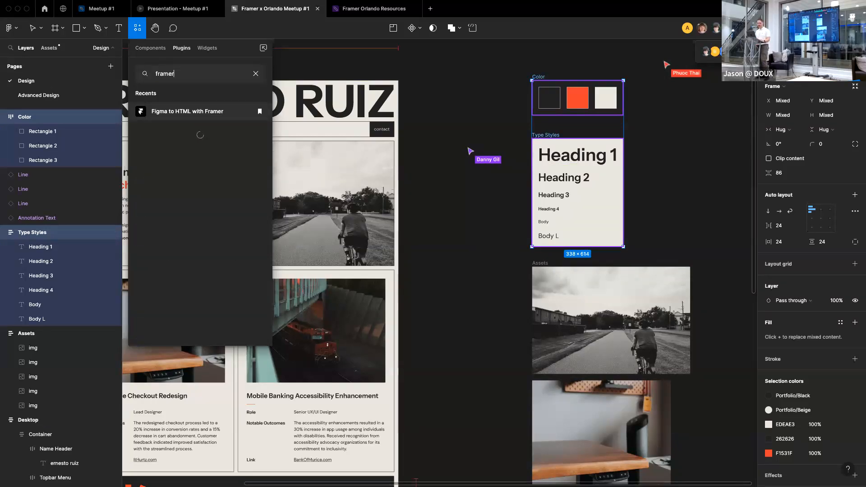
pyautogui.click(167, 117)
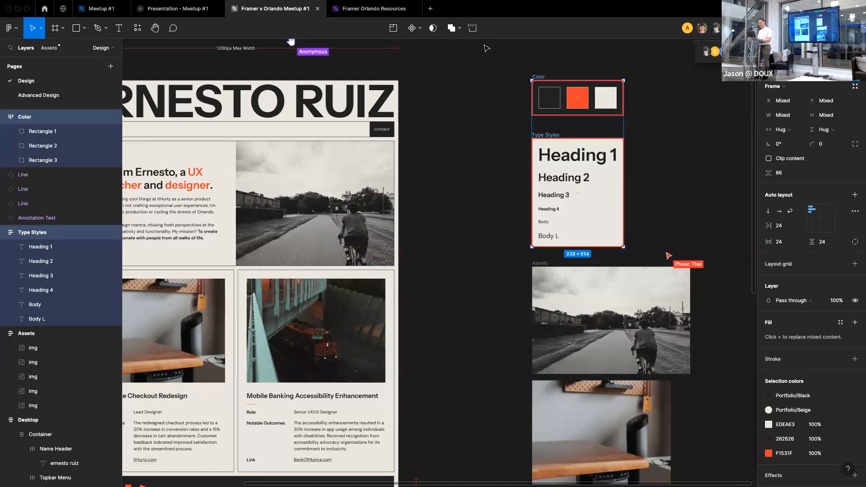
# Switch to Framer and paste the copied Color and Type Styles frames onto the empty canvas left of the Desktop breakpoint
pyautogui.click(485, 122)
pyautogui.press('super+Tab')
pyautogui.press('super+Tab')
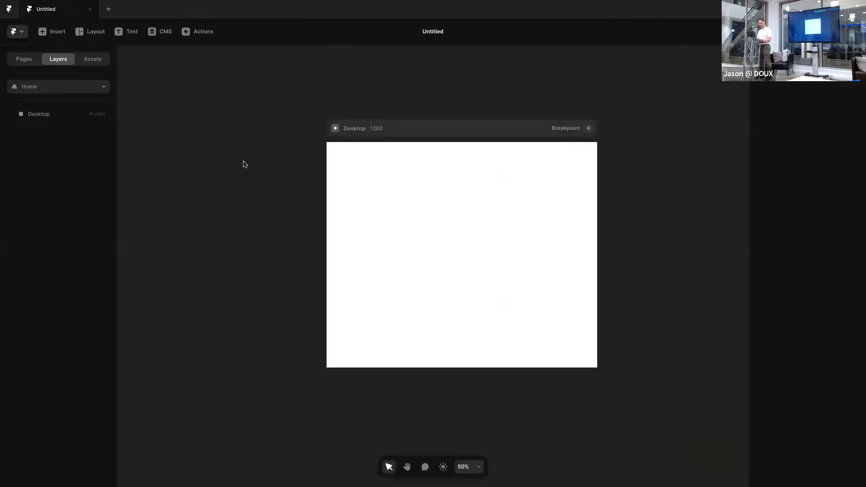
pyautogui.rightClick(244, 164)
pyautogui.click(237, 157)
pyautogui.rightClick(246, 164)
pyautogui.click(260, 173)
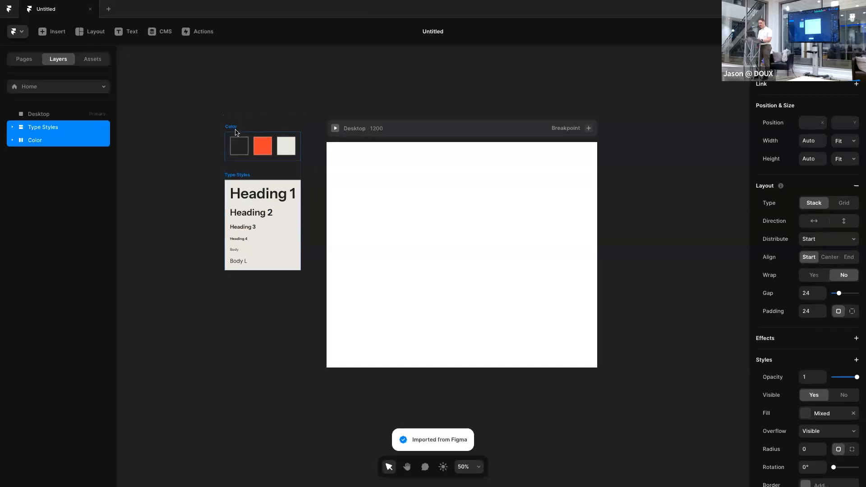
pyautogui.click(235, 130)
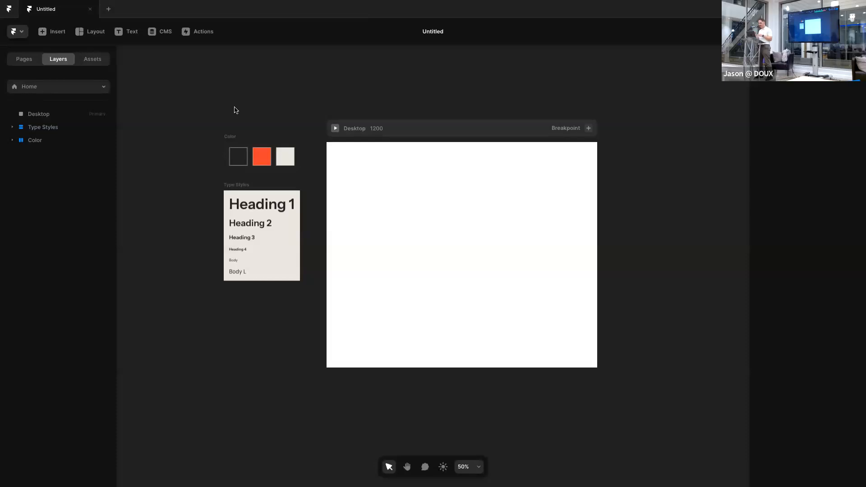
# Create a color style named Black from the dark swatch's fill and check it among the project's style assets
pyautogui.click(241, 156)
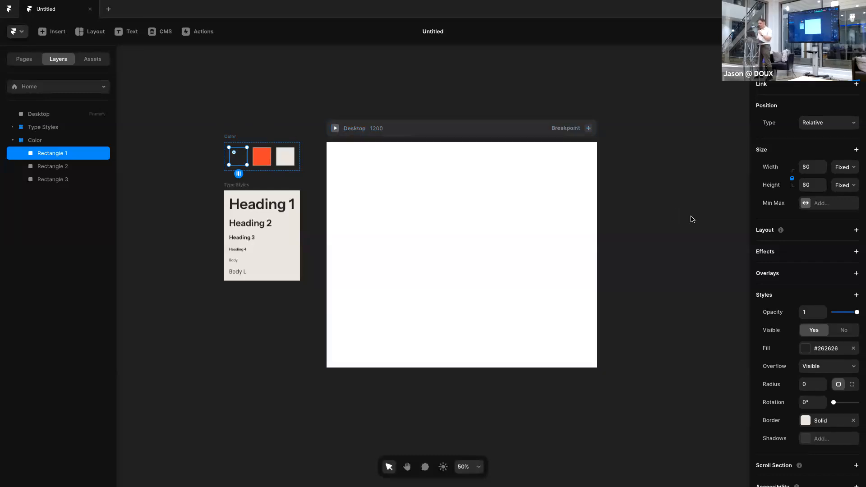
pyautogui.scroll(-2, 842, 304)
pyautogui.click(820, 300)
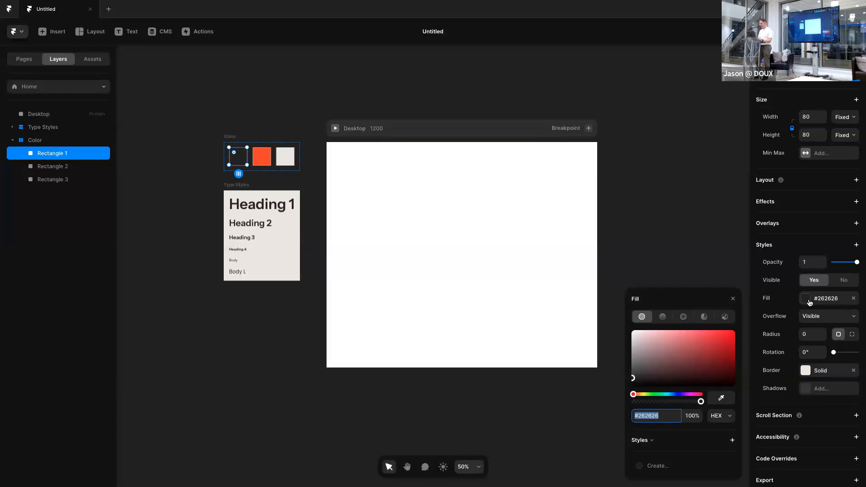
pyautogui.click(652, 470)
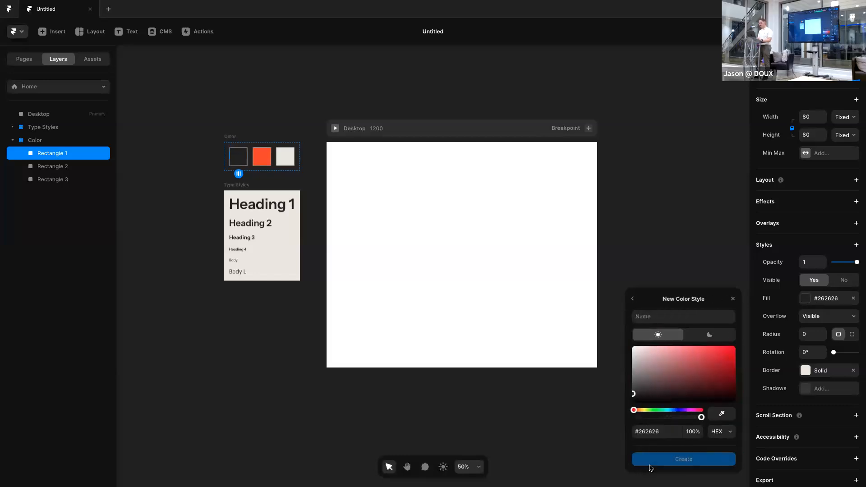
pyautogui.write('Black')
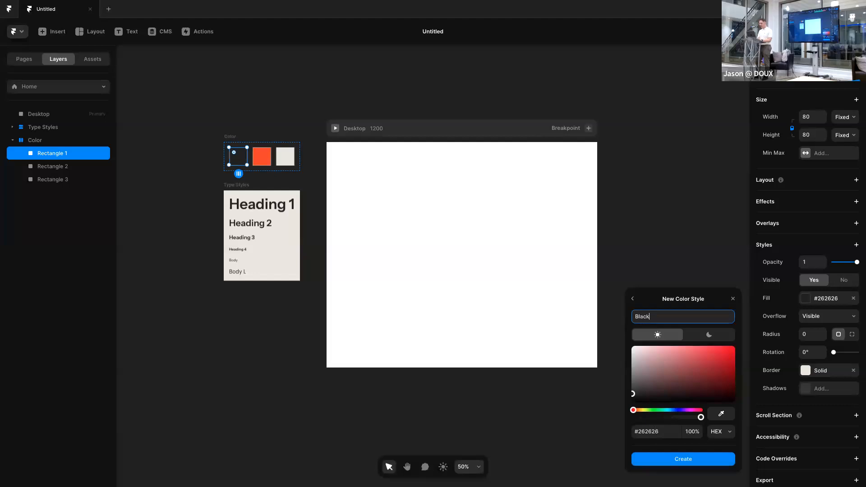
pyautogui.click(672, 460)
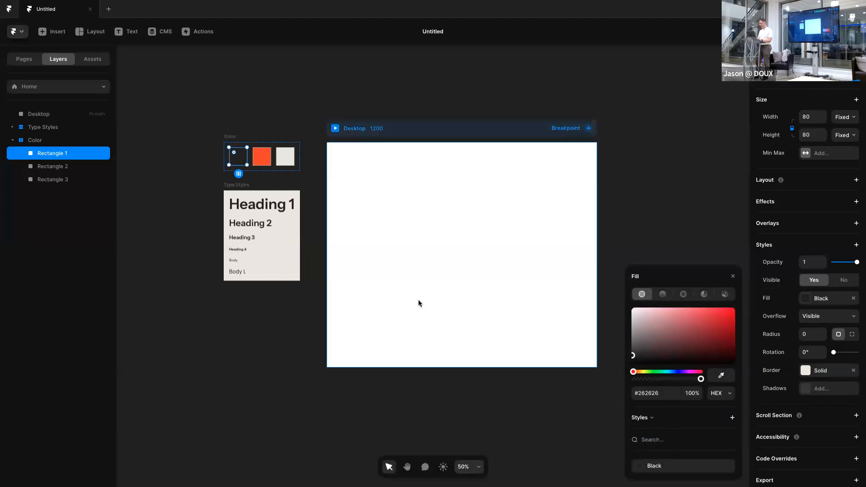
pyautogui.click(101, 63)
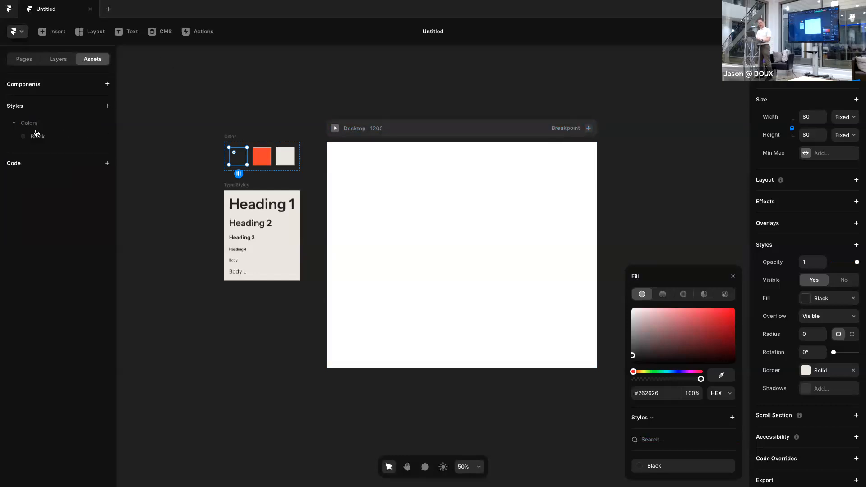
pyautogui.click(60, 63)
# Create a color style named Orange from the fill of the middle swatch in the Color frame
pyautogui.click(261, 156)
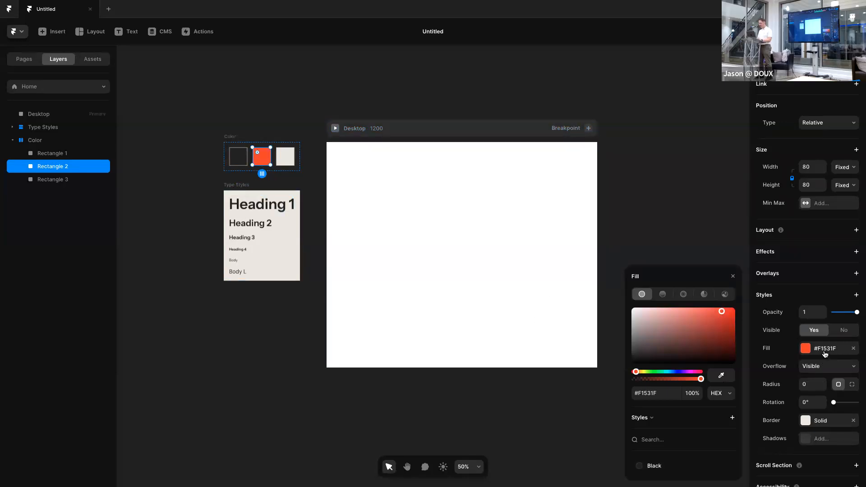
pyautogui.click(731, 420)
pyautogui.write('Orange')
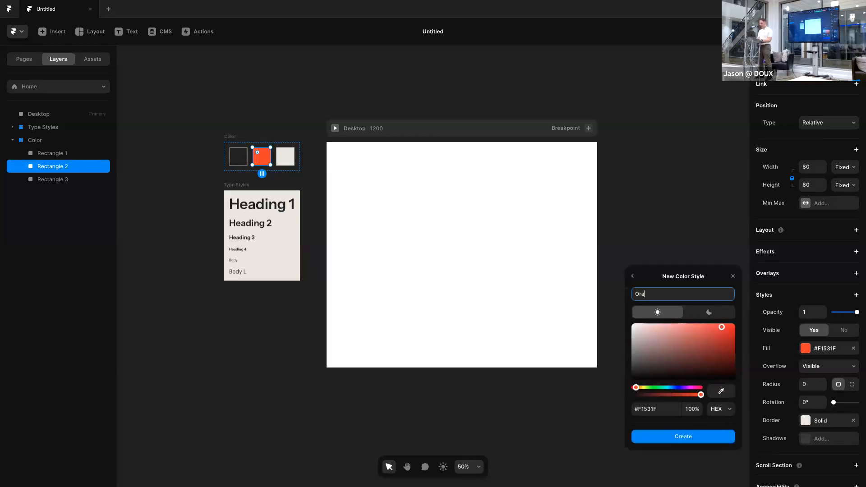
pyautogui.click(663, 436)
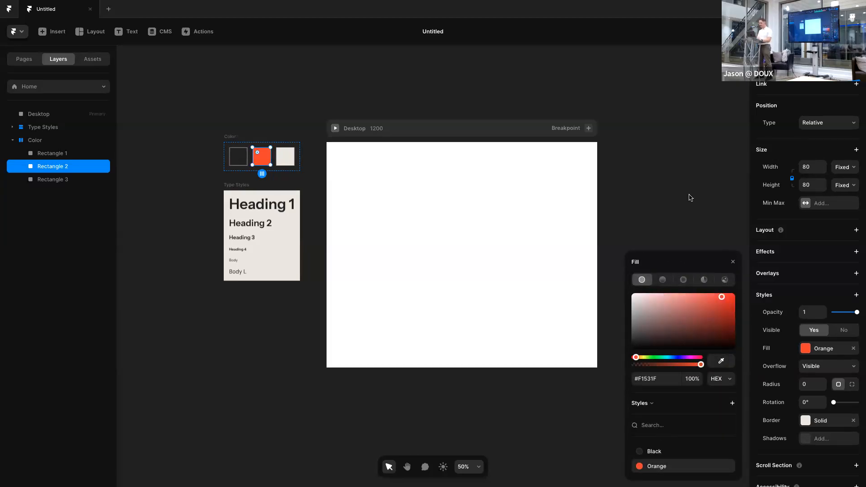
# Create a color style named Beige from the third swatch's fill and review the color styles in the project's assets
pyautogui.click(285, 156)
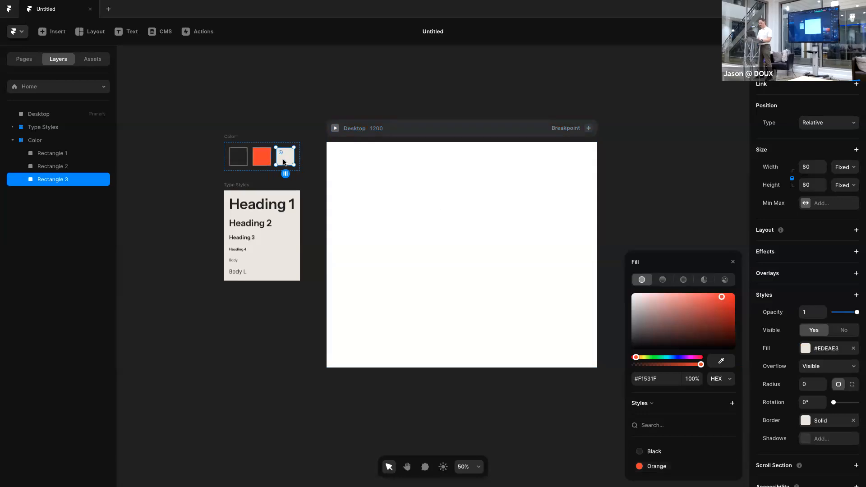
pyautogui.click(815, 349)
pyautogui.click(816, 349)
pyautogui.click(732, 404)
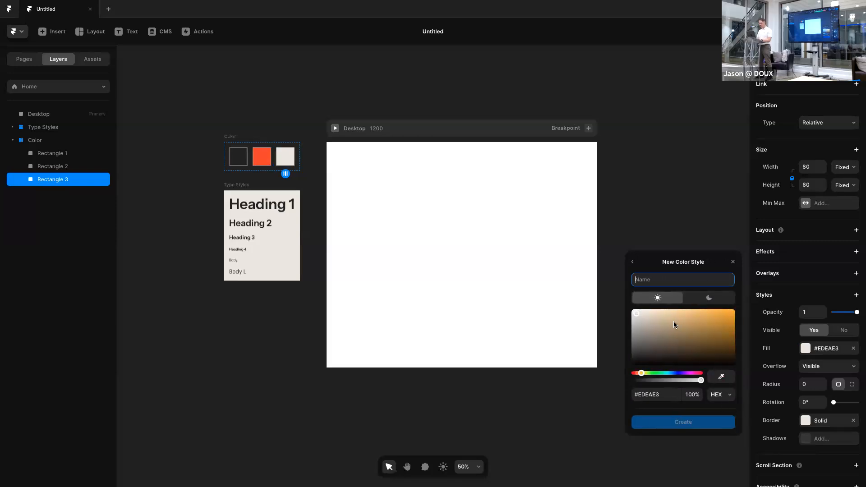
pyautogui.write('Beige')
pyautogui.click(678, 421)
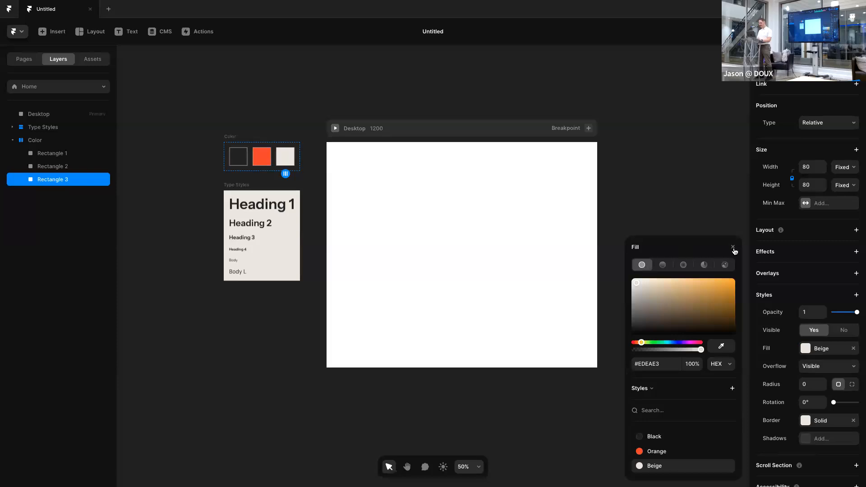
pyautogui.click(733, 248)
pyautogui.click(695, 238)
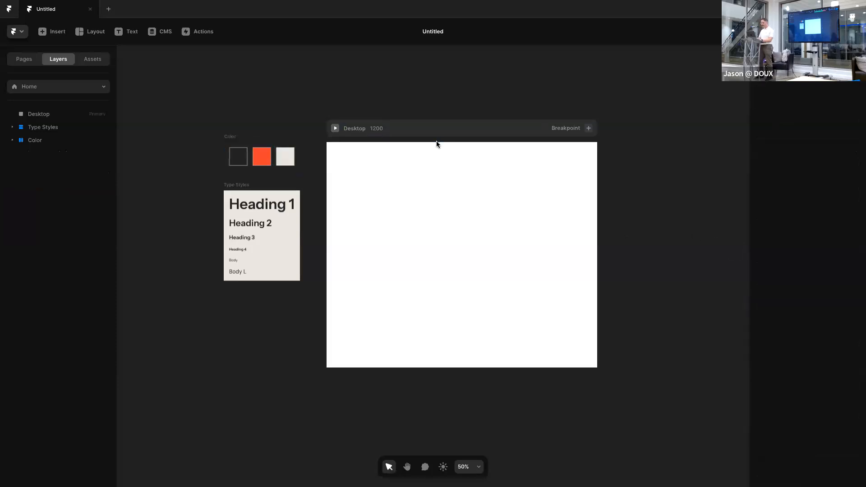
pyautogui.click(94, 61)
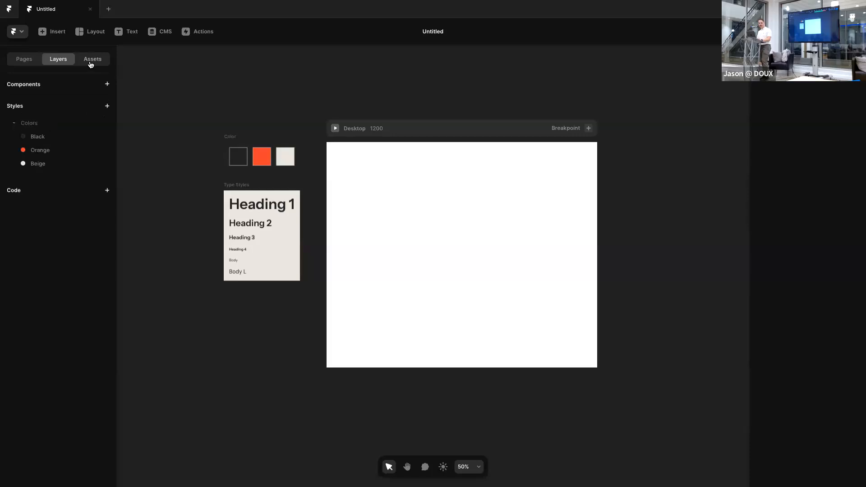
pyautogui.click(65, 61)
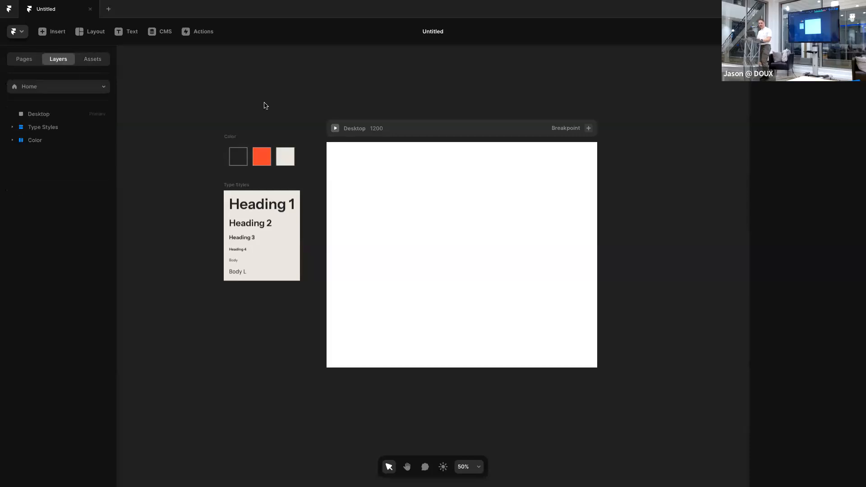
# Create a Heading 1 text style from the Heading 1 text layer in the Type Styles frame
pyautogui.click(248, 185)
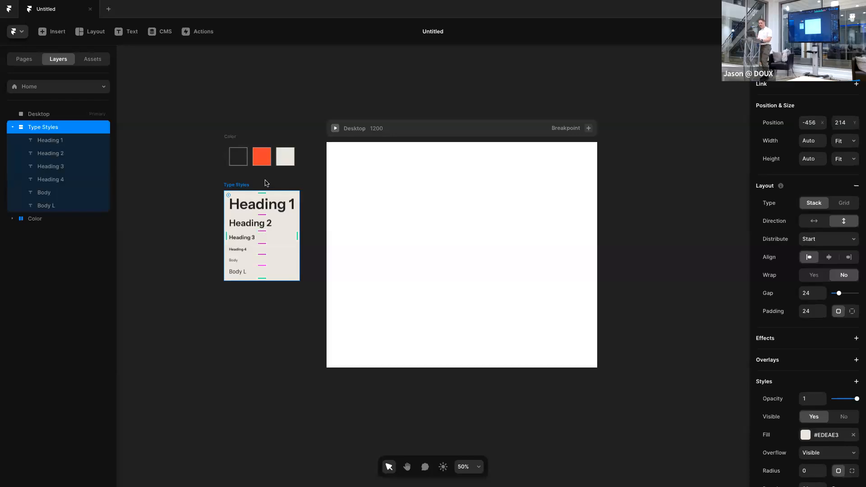
pyautogui.click(239, 174)
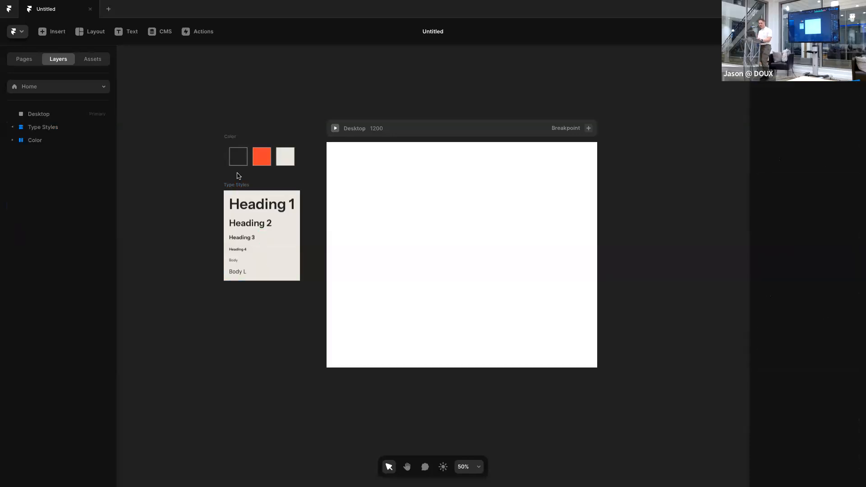
pyautogui.click(248, 206)
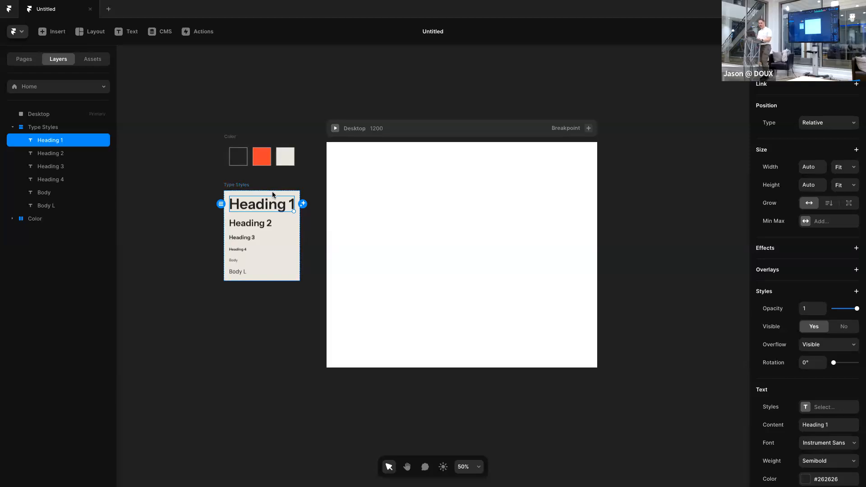
pyautogui.scroll(2, 272, 192)
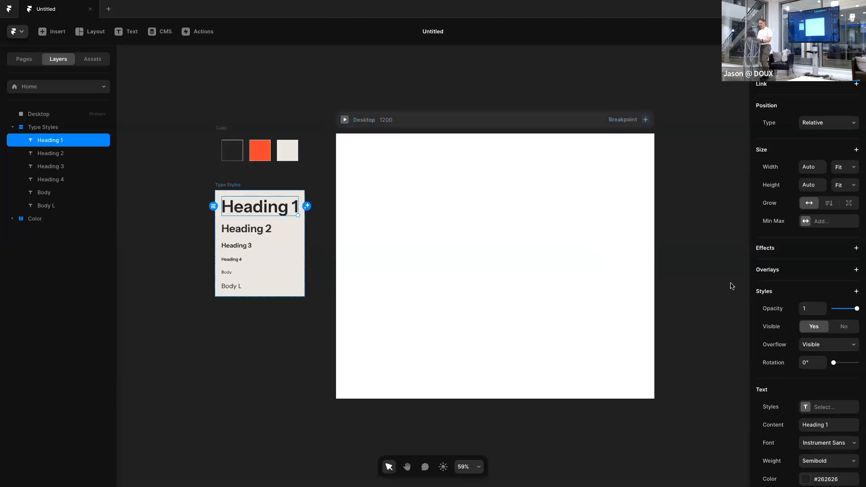
pyautogui.scroll(-3, 767, 320)
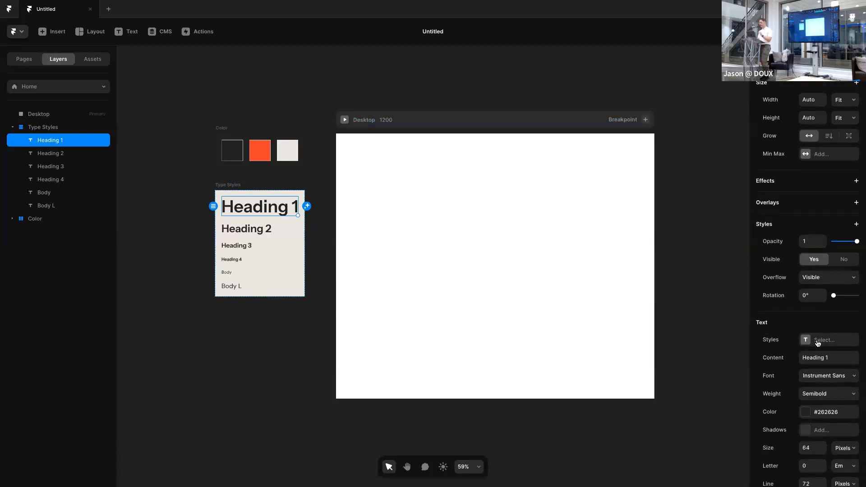
pyautogui.click(818, 342)
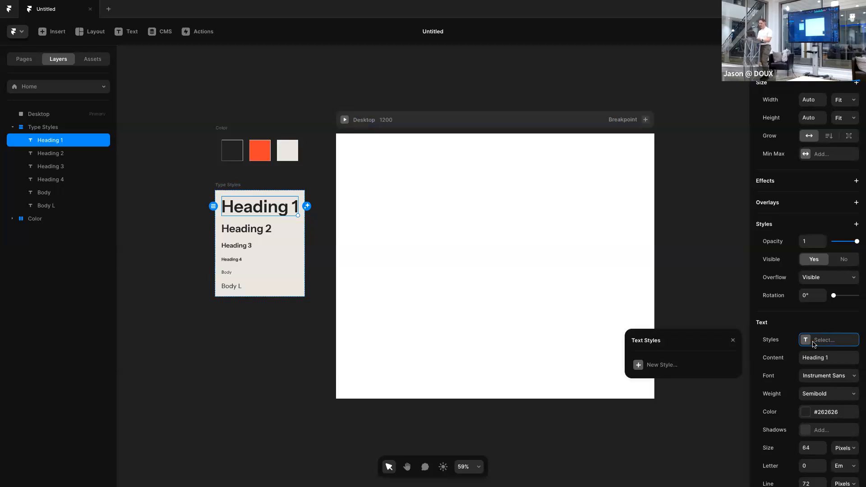
pyautogui.click(664, 366)
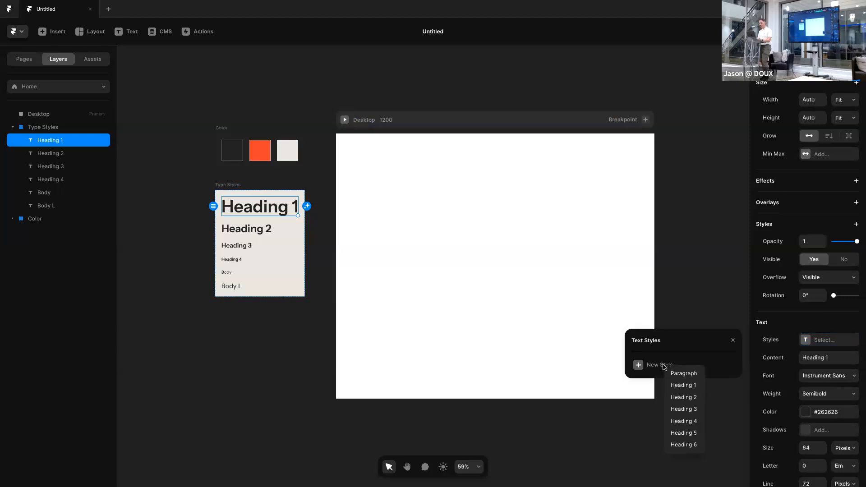
pyautogui.click(673, 387)
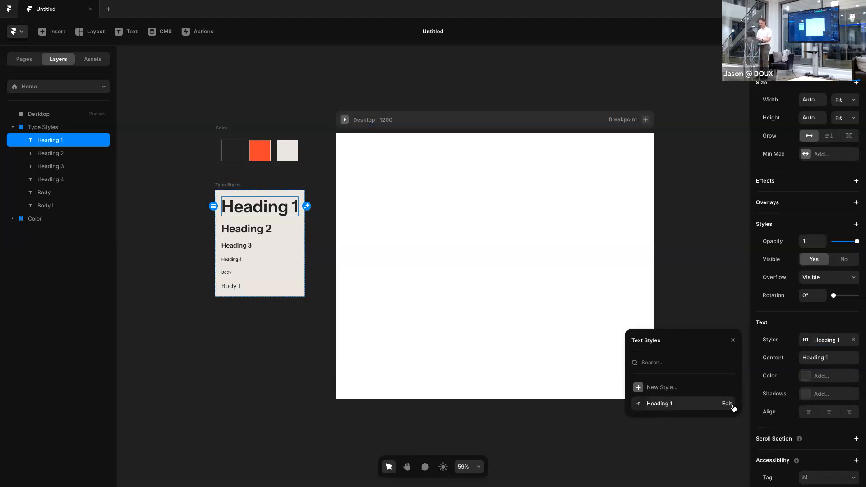
# Edit the Heading 1 text style to use the Black color style, and clear the selection
pyautogui.click(731, 405)
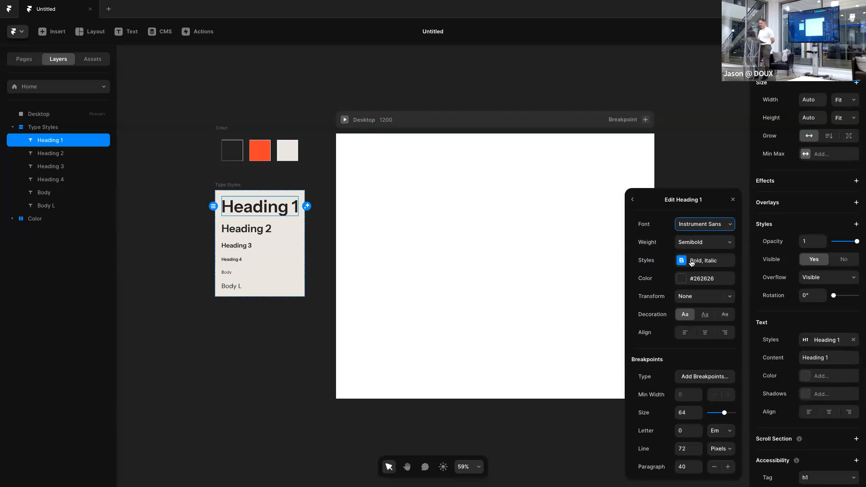
pyautogui.click(692, 287)
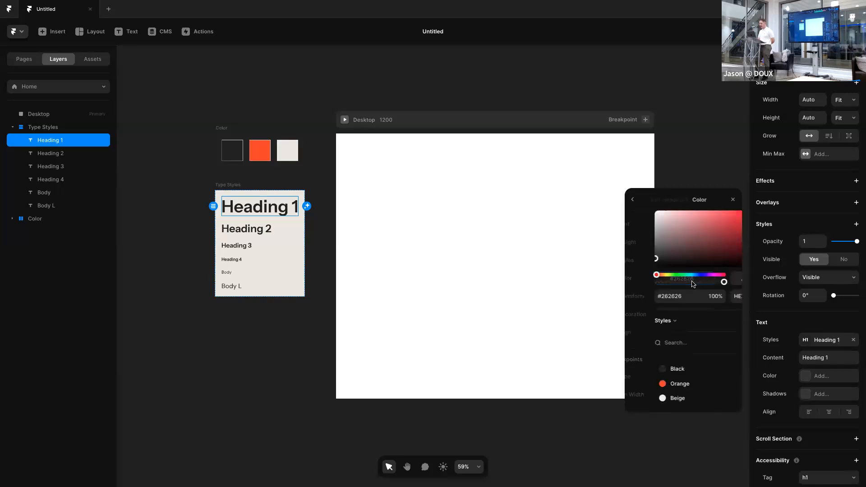
pyautogui.click(660, 370)
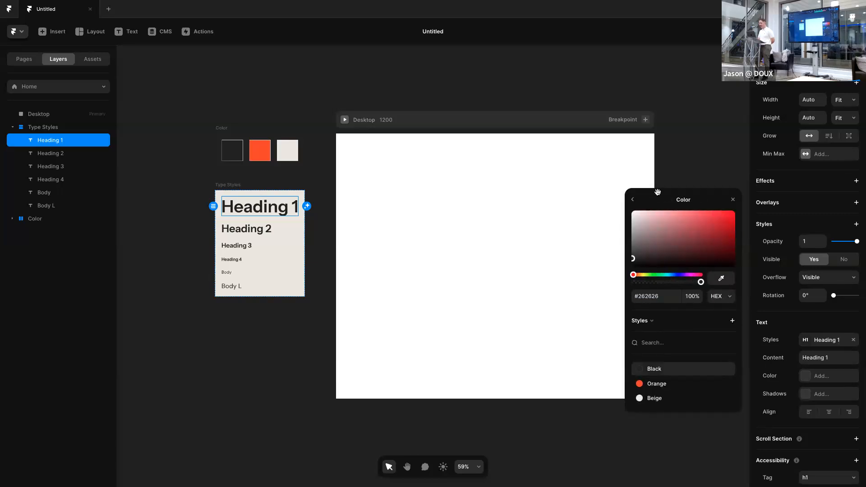
pyautogui.click(633, 200)
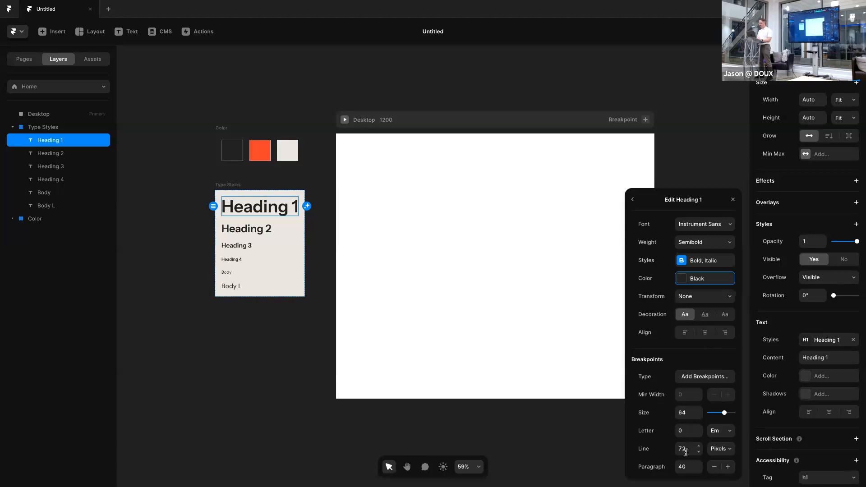
pyautogui.click(633, 200)
pyautogui.click(734, 200)
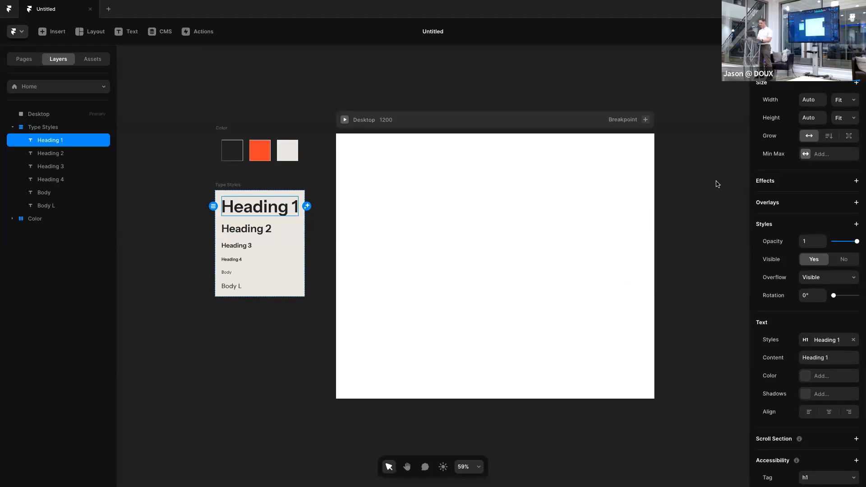
pyautogui.click(718, 183)
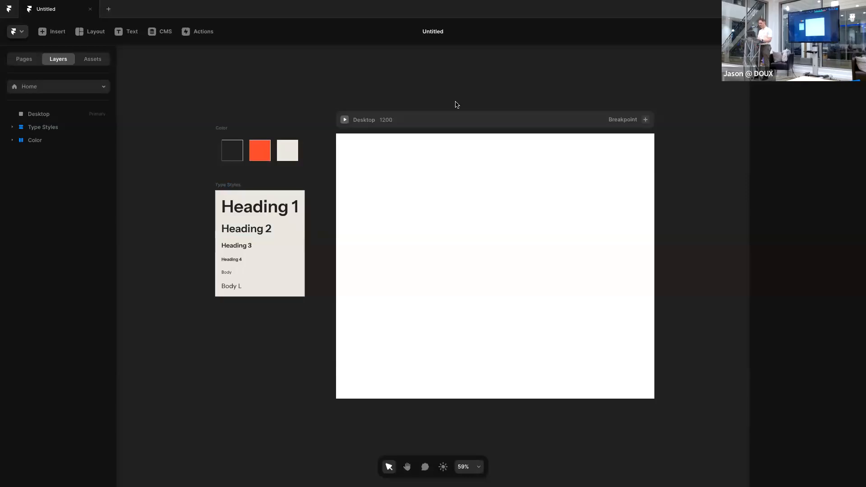
# Set the Desktop breakpoint's fill to the Beige color style and clear the selection
pyautogui.click(471, 123)
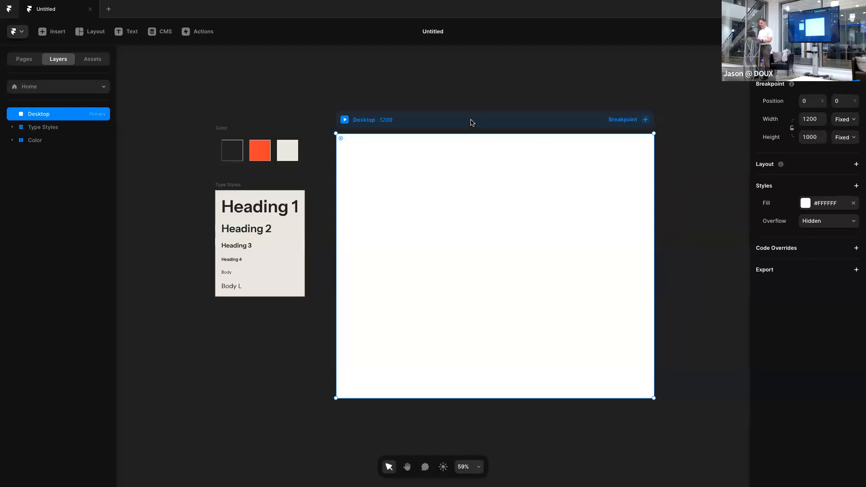
pyautogui.click(817, 203)
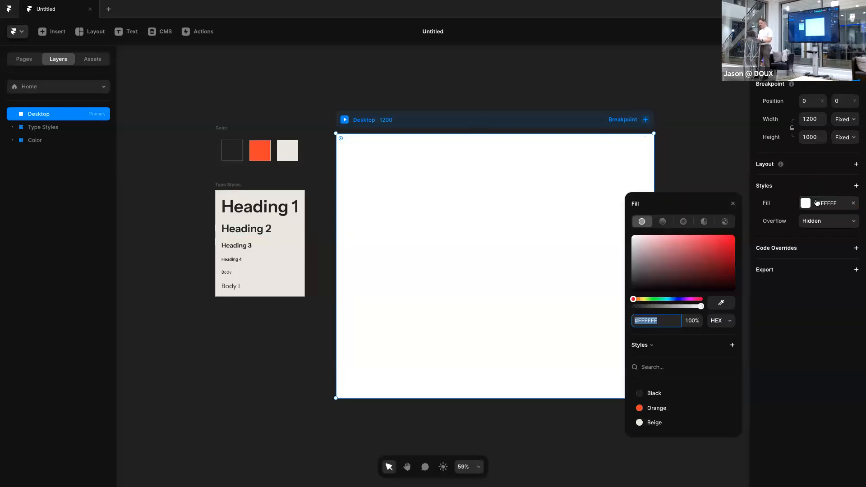
pyautogui.click(652, 423)
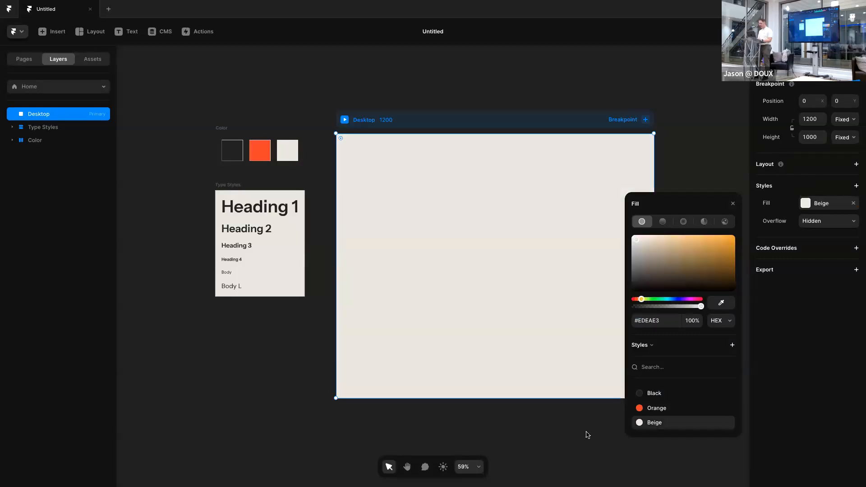
pyautogui.click(588, 434)
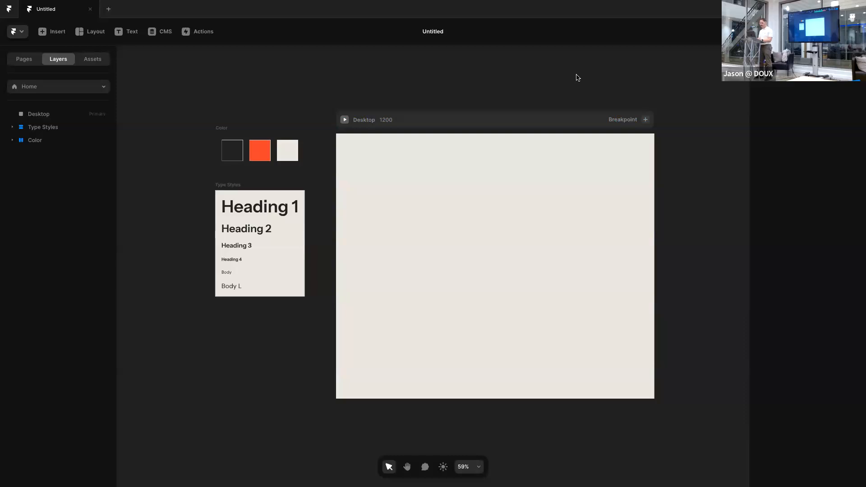
# Switch to the Figma file and view the name header and top bar at the top of the Desktop mockup
pyautogui.press('super+Tab')
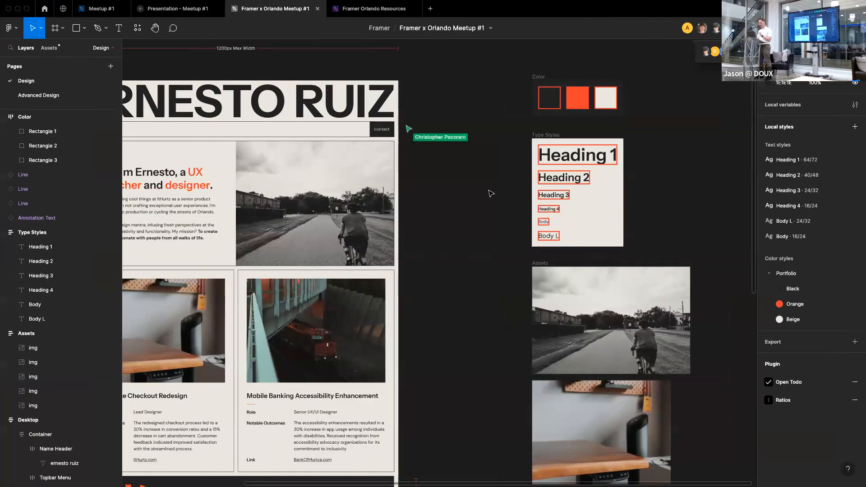
pyautogui.hscroll(-10, 491, 194)
pyautogui.scroll(2, 491, 193)
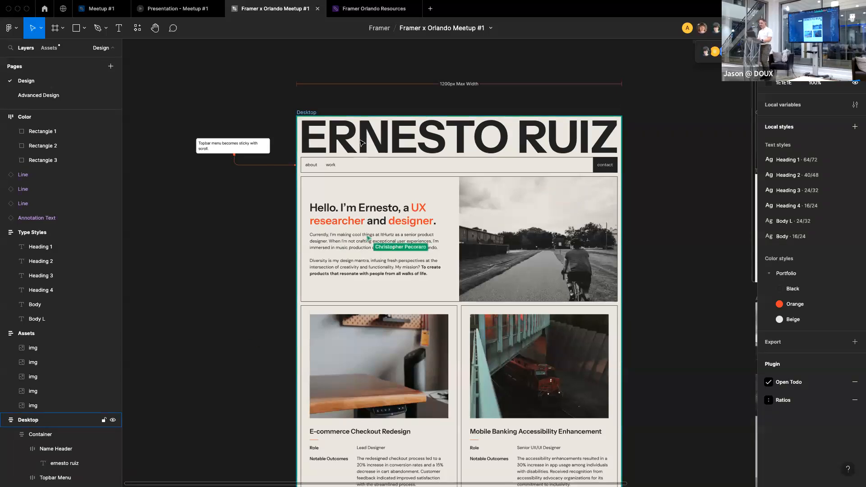
# Examine the Name Header frame in the Desktop mockup and the nested layers of its neighbouring sections
pyautogui.click(361, 130)
pyautogui.click(361, 130)
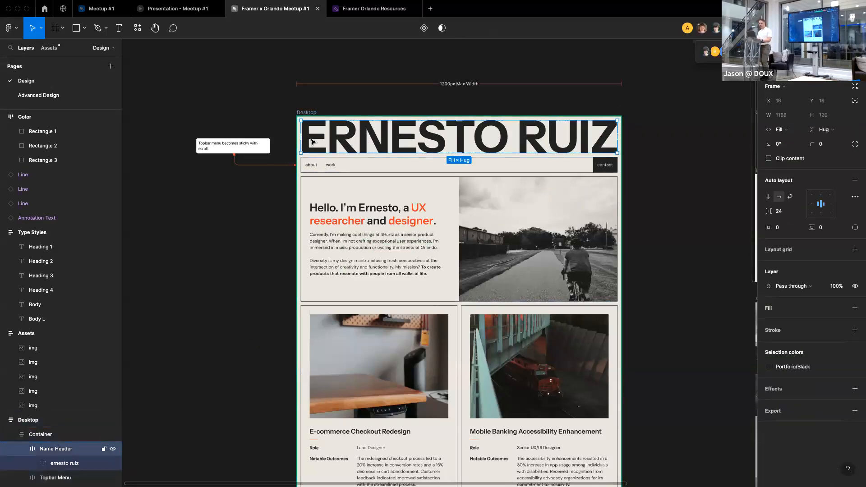
pyautogui.click(385, 102)
pyautogui.tripleClick(383, 130)
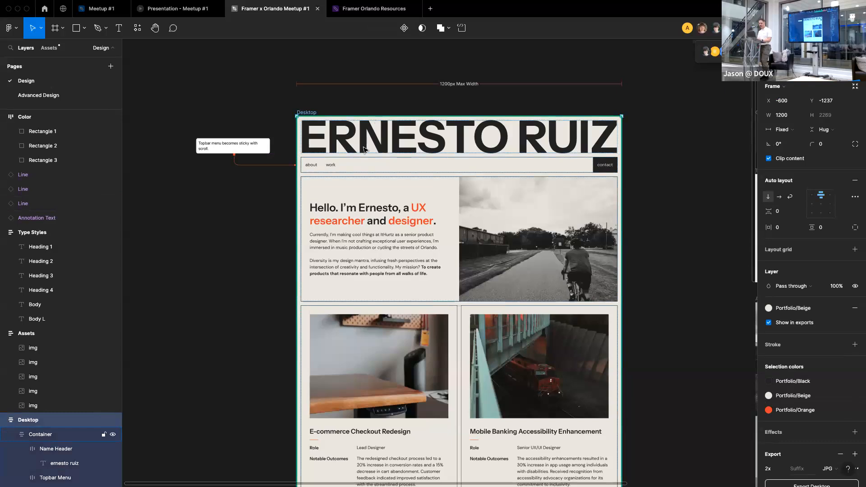
pyautogui.click(382, 102)
pyautogui.tripleClick(320, 141)
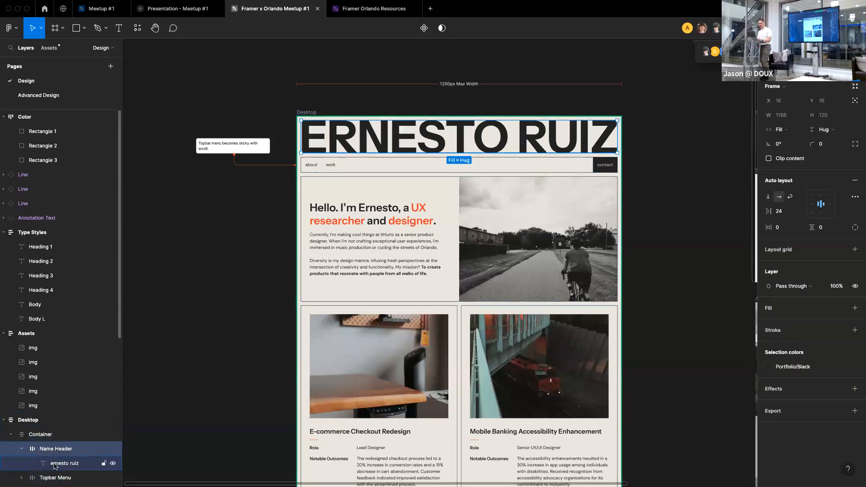
pyautogui.scroll(-4, 57, 463)
pyautogui.click(55, 359)
pyautogui.click(56, 371)
pyautogui.click(55, 356)
pyautogui.scroll(8, 36, 271)
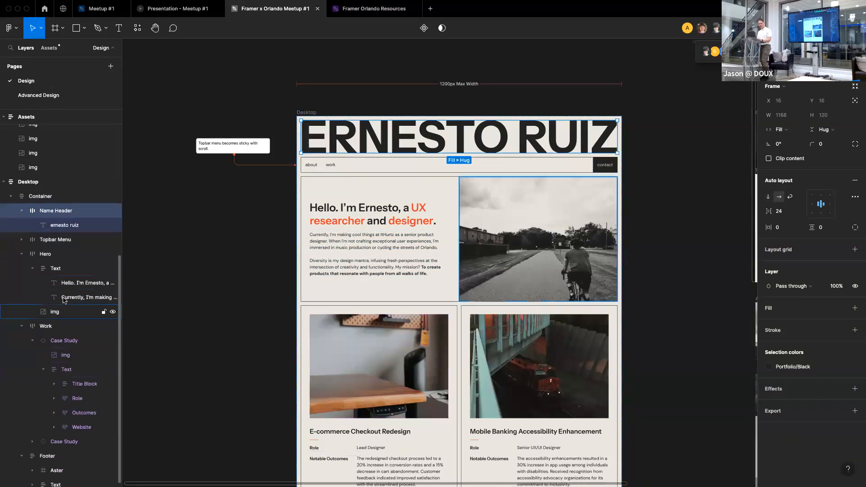
# Collapse the Desktop frame's nested layers, inspect the Container frame's auto layout settings, and expand the Container to list its sections
pyautogui.click(17, 184)
pyautogui.click(3, 182)
pyautogui.click(3, 182)
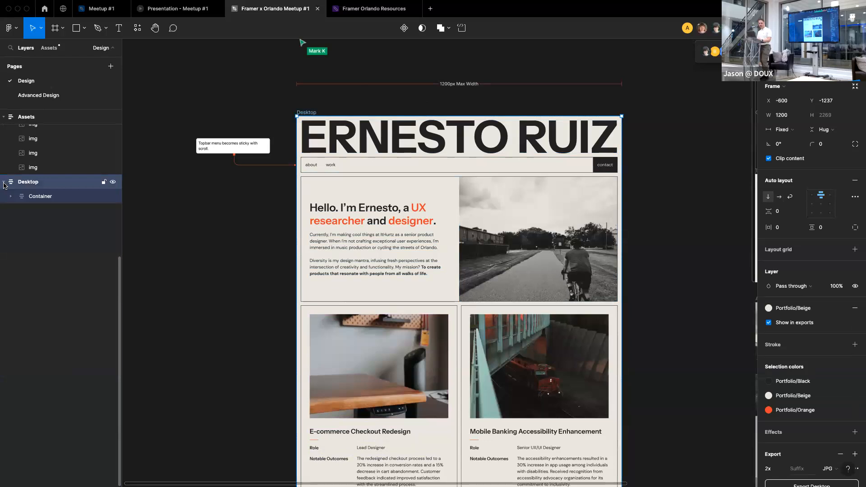
pyautogui.click(50, 198)
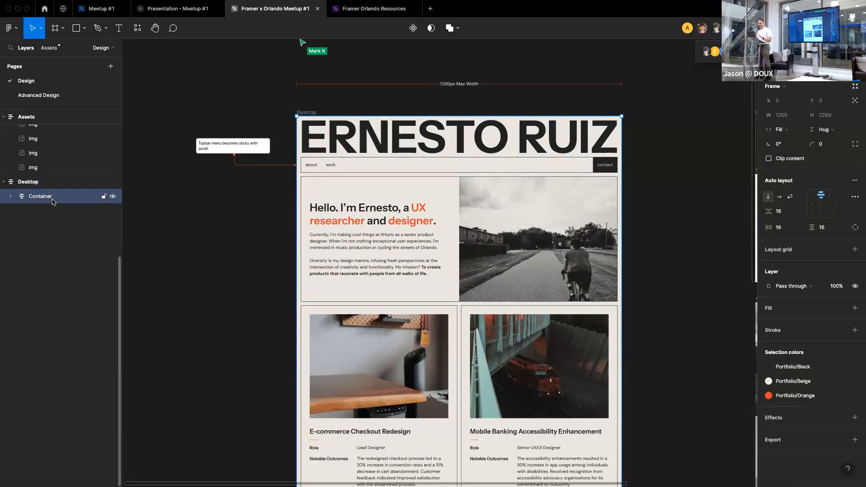
pyautogui.click(50, 183)
pyautogui.click(49, 194)
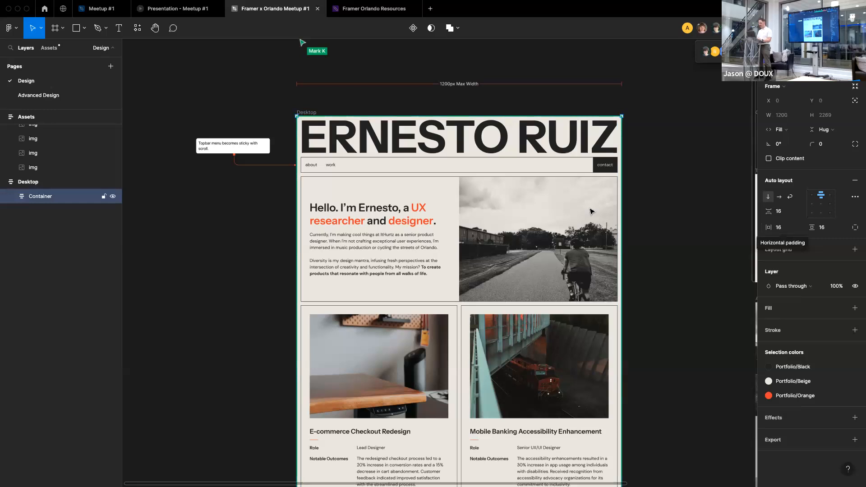
pyautogui.click(7, 196)
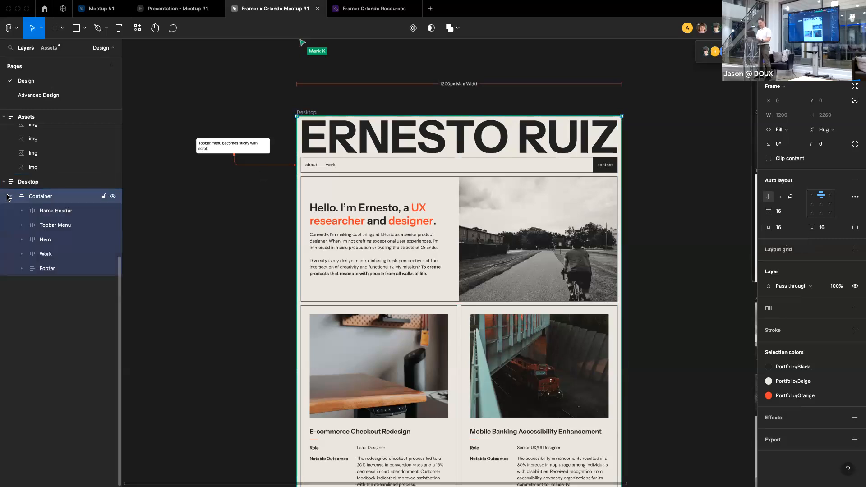
# Copy the Name Header frame using the Figma to HTML with Framer plugin and clear the selection
pyautogui.click(63, 215)
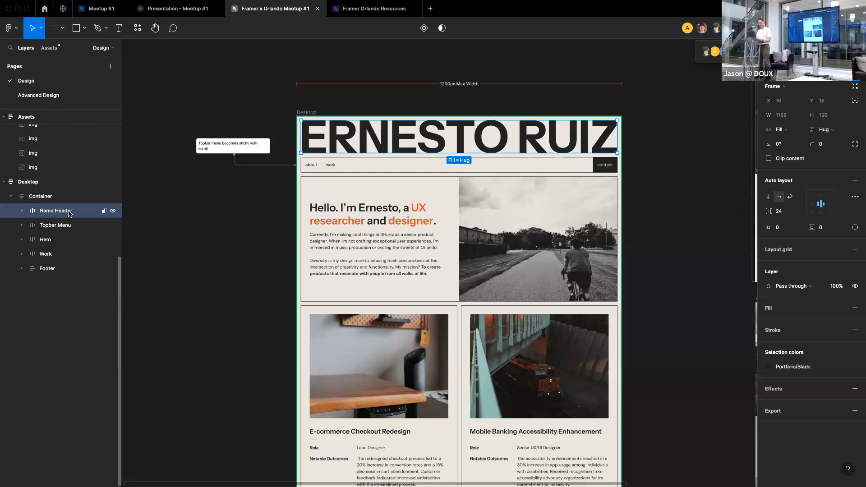
pyautogui.rightClick(70, 213)
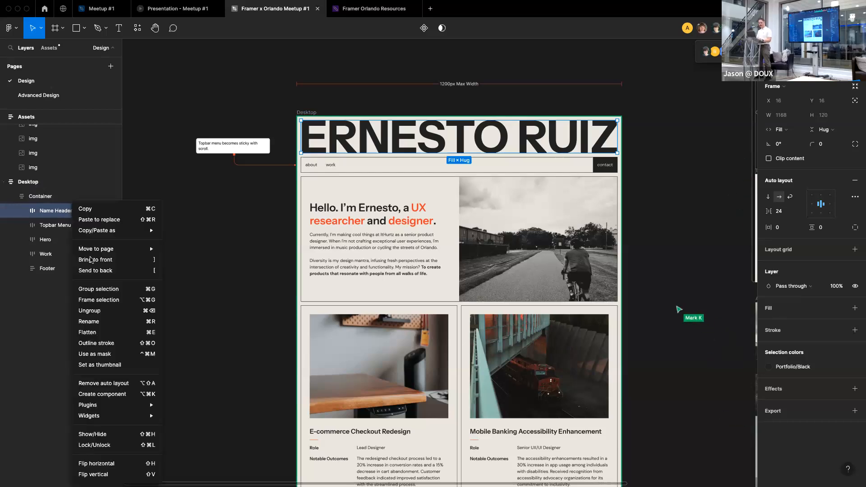
pyautogui.moveTo(116, 404)
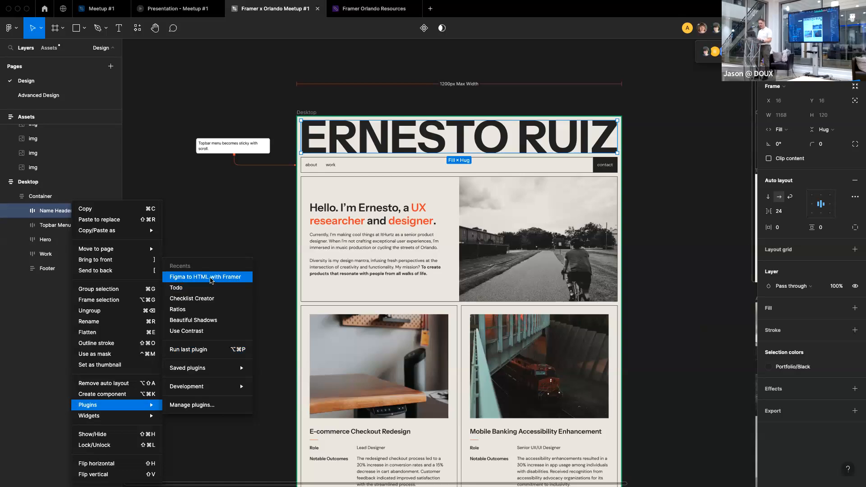
pyautogui.click(211, 281)
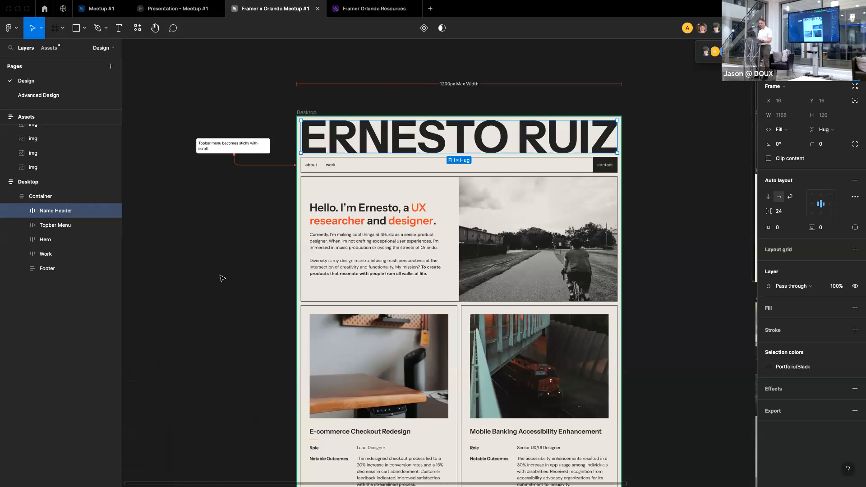
pyautogui.click(227, 277)
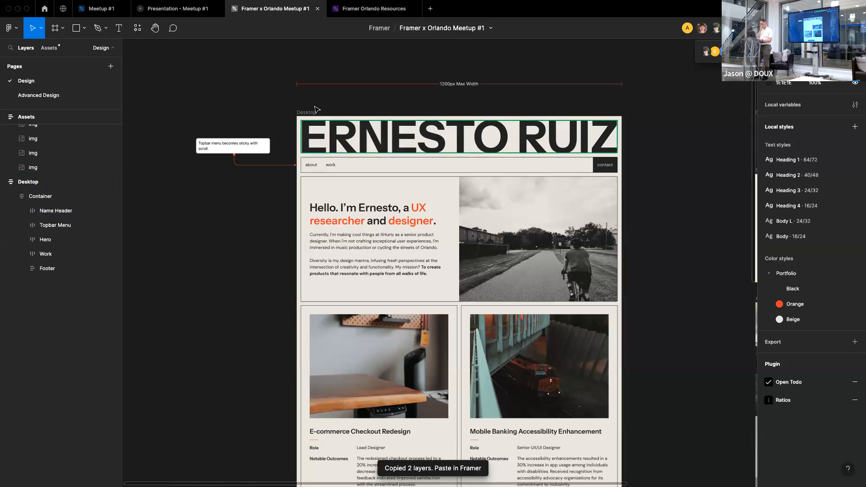
# Switch to Framer and paste the copied Name Header into the Desktop breakpoint
pyautogui.press('super+Tab')
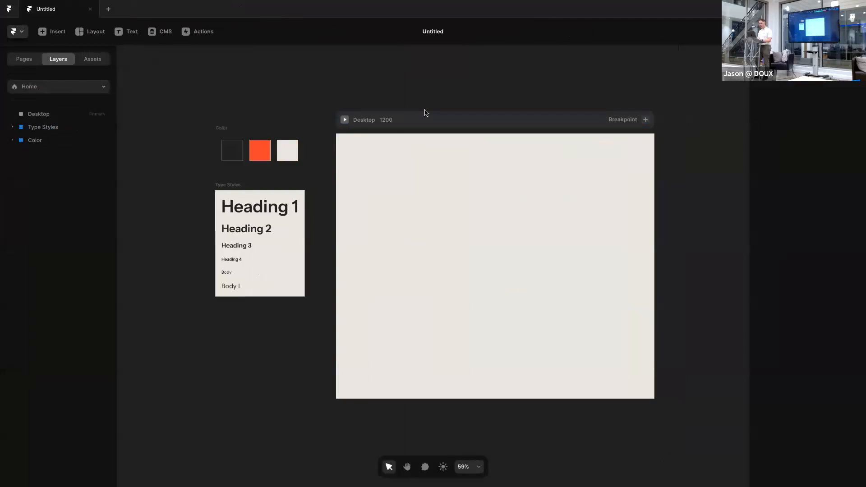
pyautogui.click(432, 125)
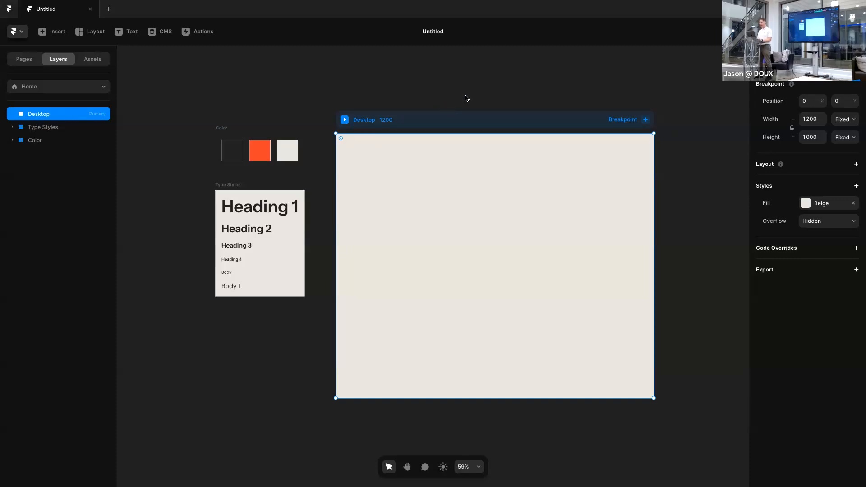
pyautogui.hotkey('ctrl', 'v')
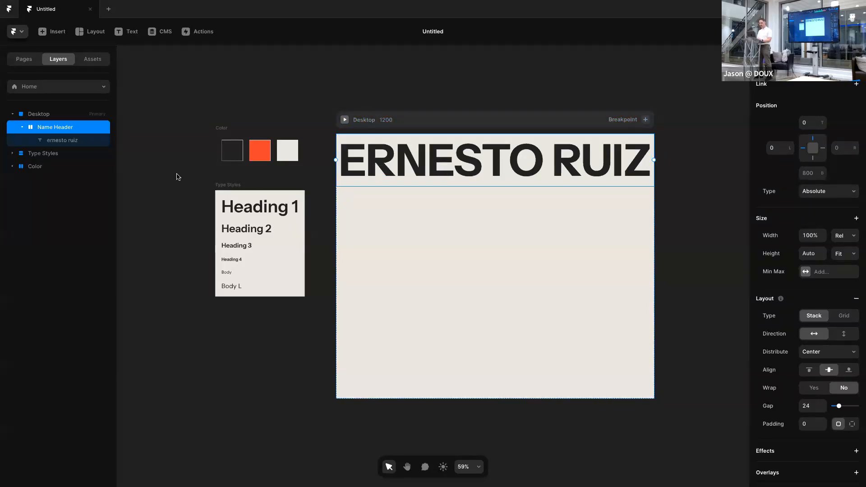
# Set the width of the text layer inside the Name Header to Fill
pyautogui.click(58, 140)
pyautogui.click(58, 131)
pyautogui.click(71, 139)
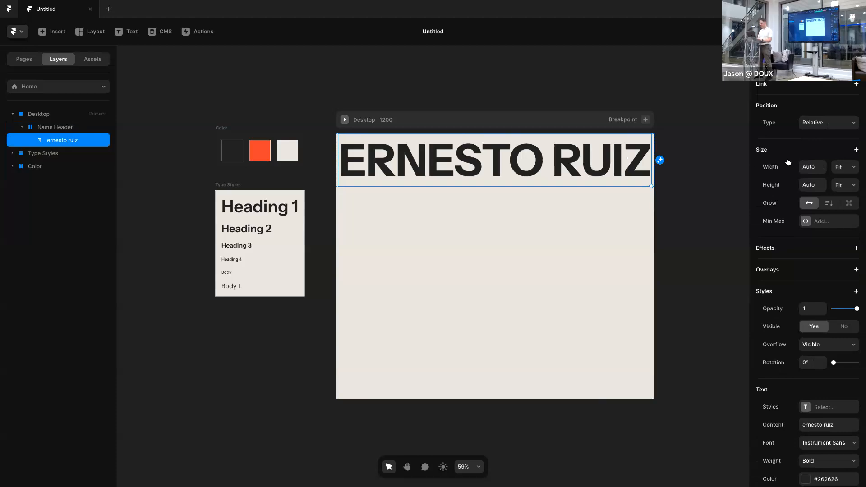
pyautogui.scroll(-4, 811, 349)
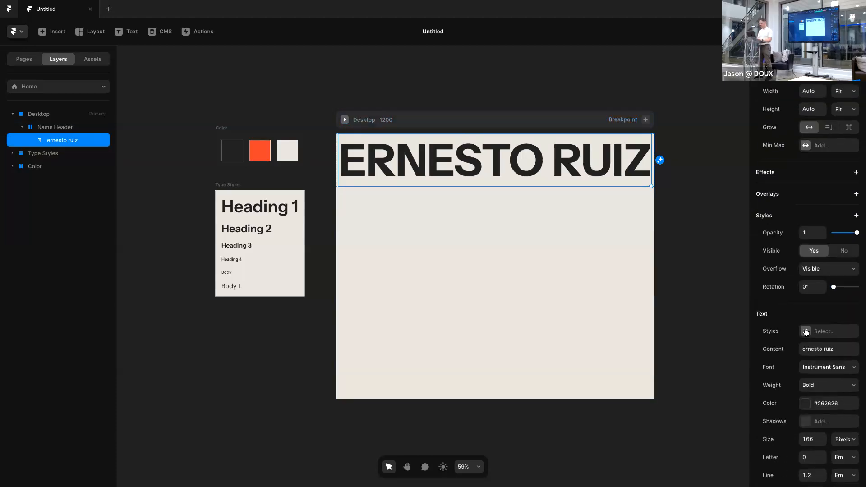
pyautogui.scroll(4, 811, 349)
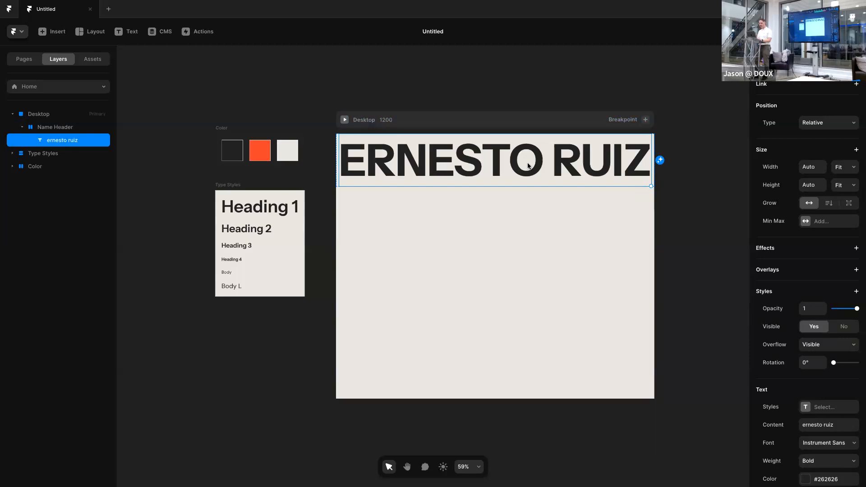
pyautogui.click(831, 167)
pyautogui.click(839, 156)
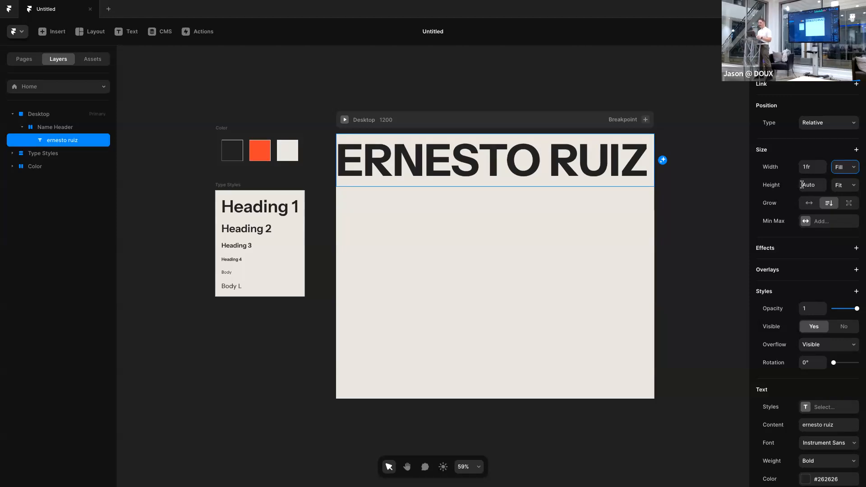
# Set the Name Header text's font size mode to Fit and clear the selection
pyautogui.scroll(-5, 802, 185)
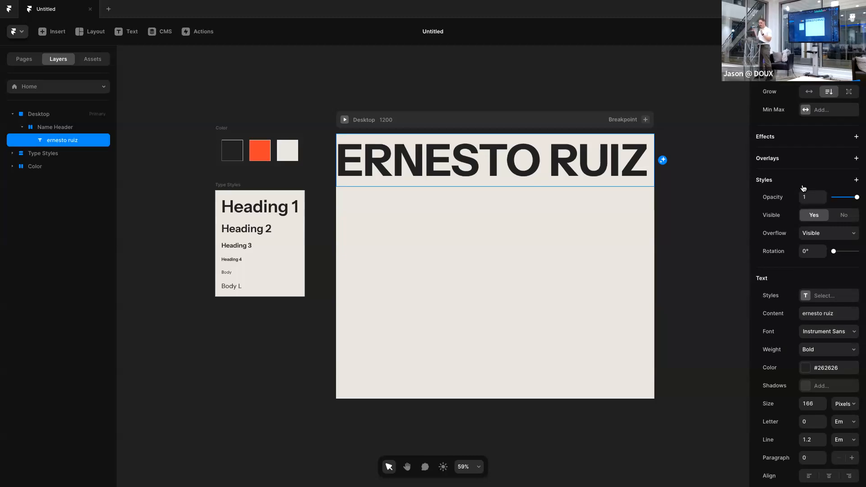
pyautogui.scroll(-5, 804, 188)
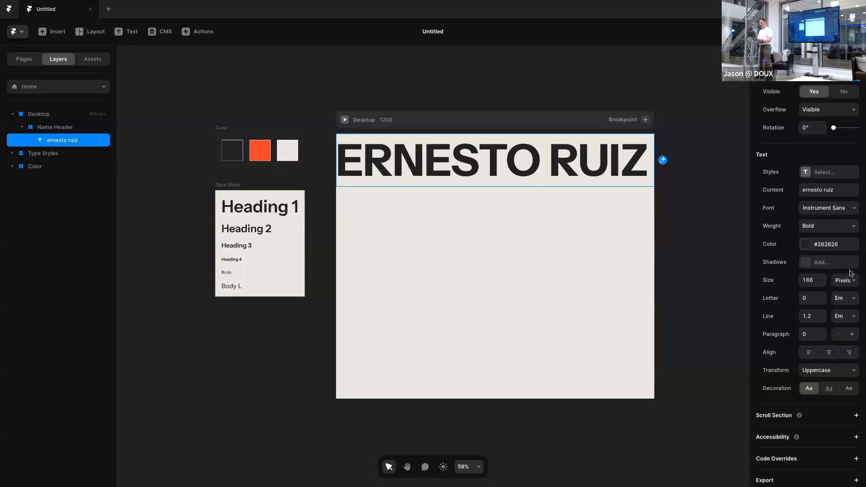
pyautogui.click(847, 280)
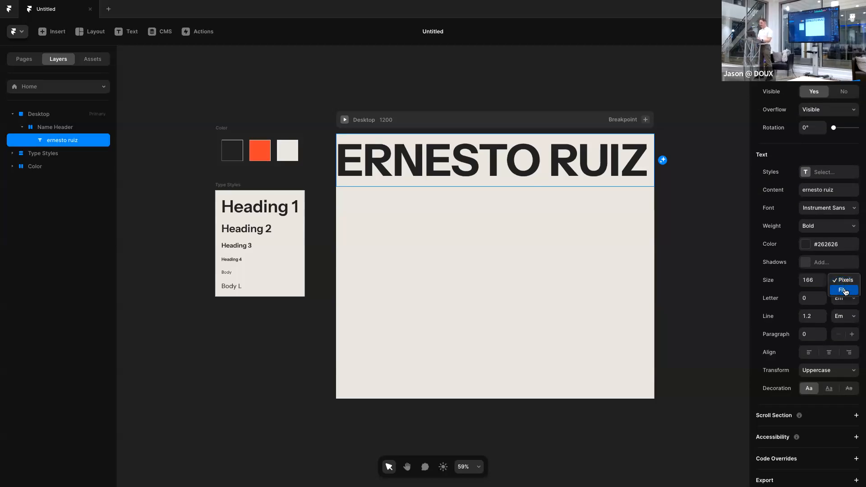
pyautogui.click(783, 284)
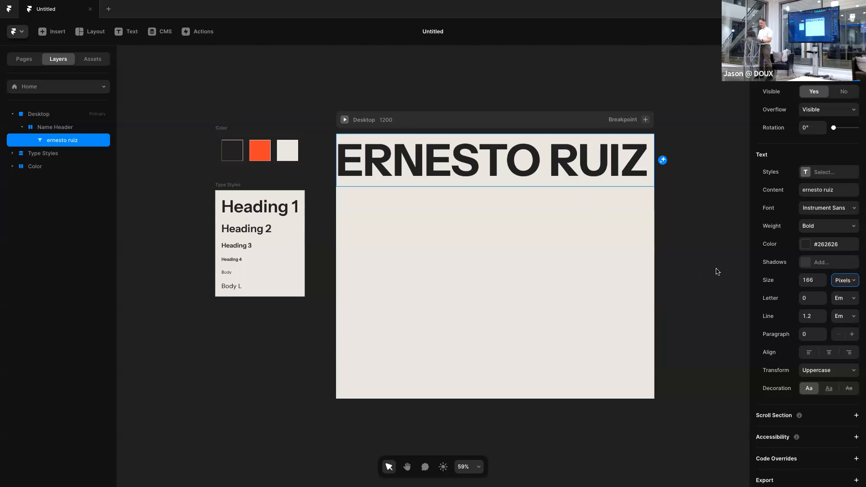
pyautogui.scroll(-1, 813, 282)
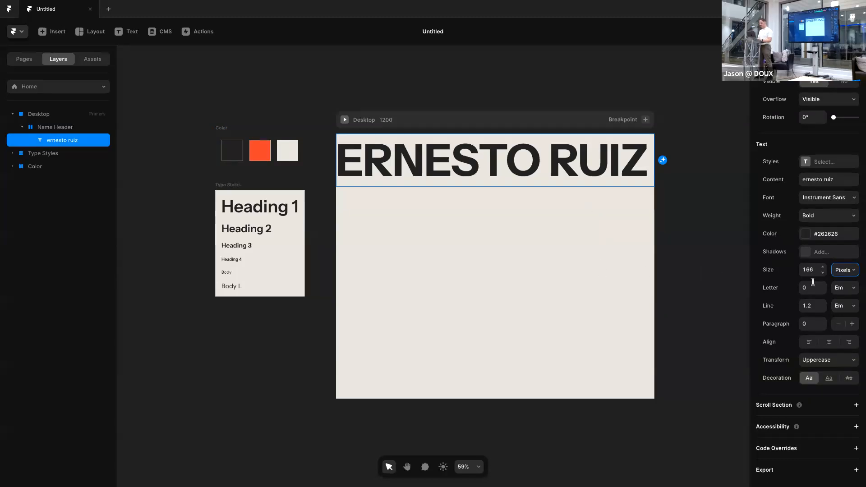
pyautogui.click(839, 274)
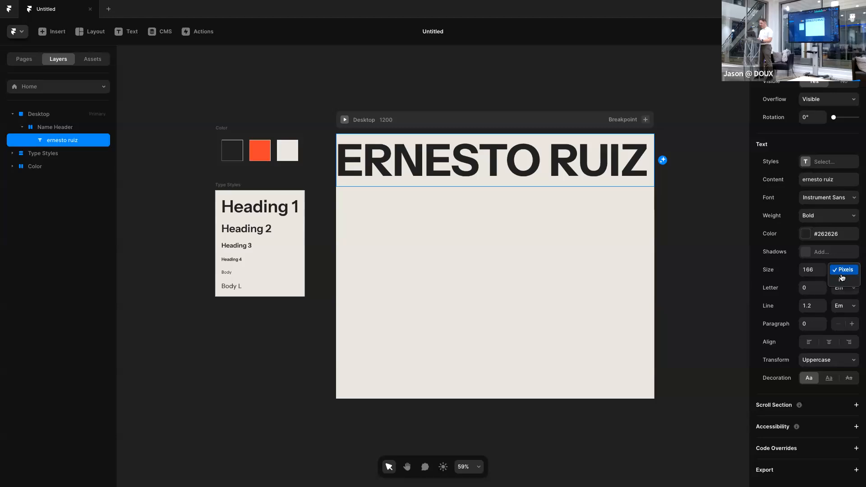
pyautogui.click(843, 280)
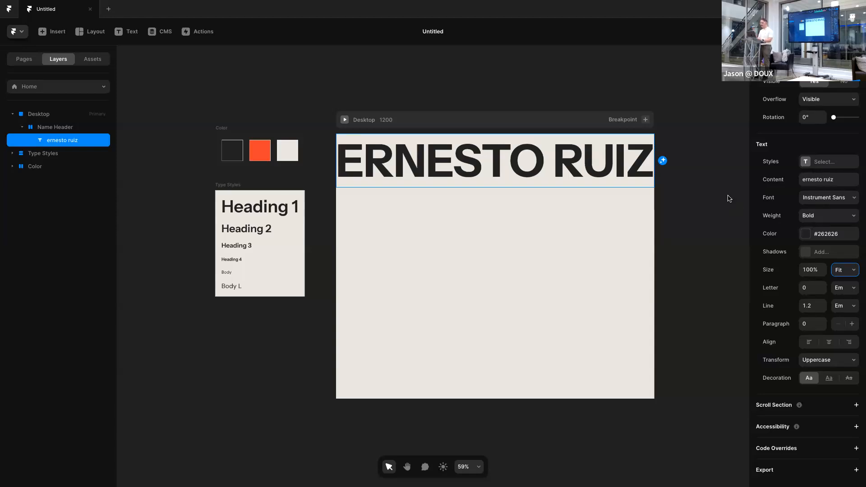
pyautogui.click(695, 128)
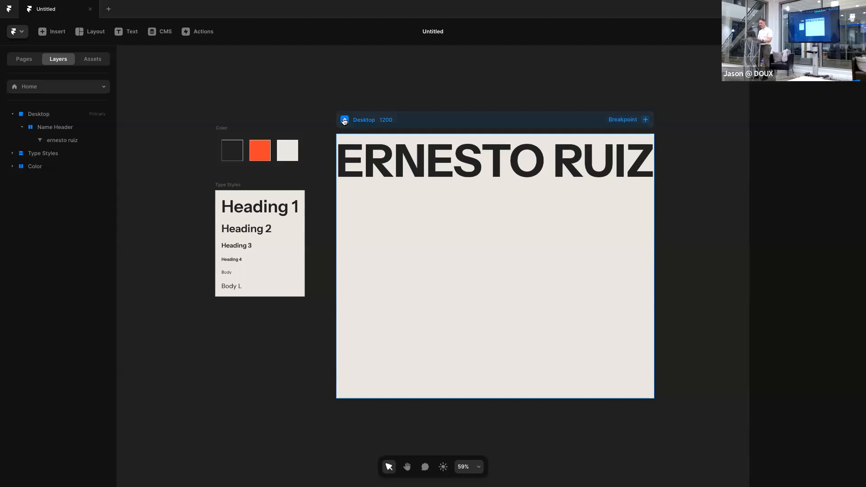
# Preview the Desktop breakpoint, narrow the preview to check how the name header scales, and return to the canvas
pyautogui.click(344, 120)
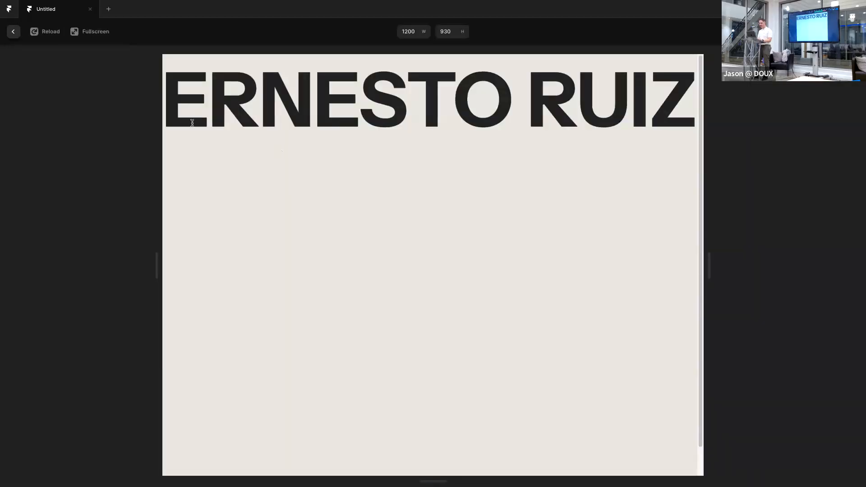
pyautogui.click(15, 32)
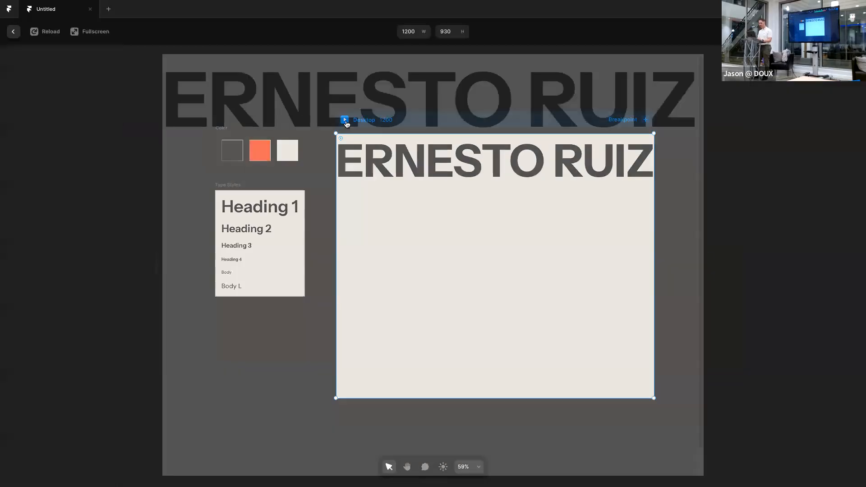
pyautogui.click(344, 120)
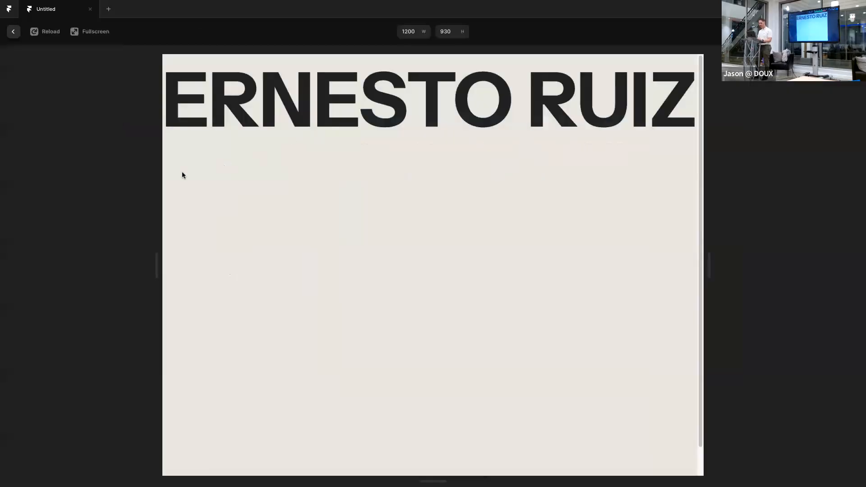
pyautogui.moveTo(159, 180); pyautogui.dragTo(200, 176)
pyautogui.click(12, 31)
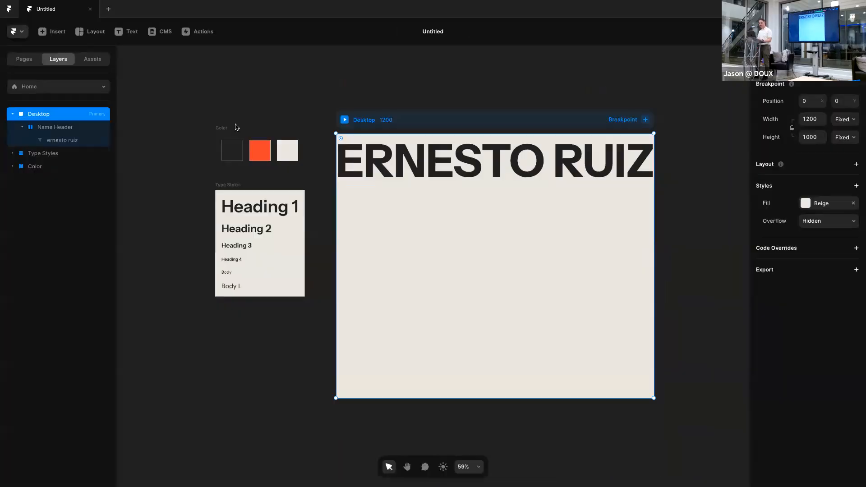
# Set the Desktop breakpoint's height to Fit Content and clear the selection
pyautogui.click(352, 96)
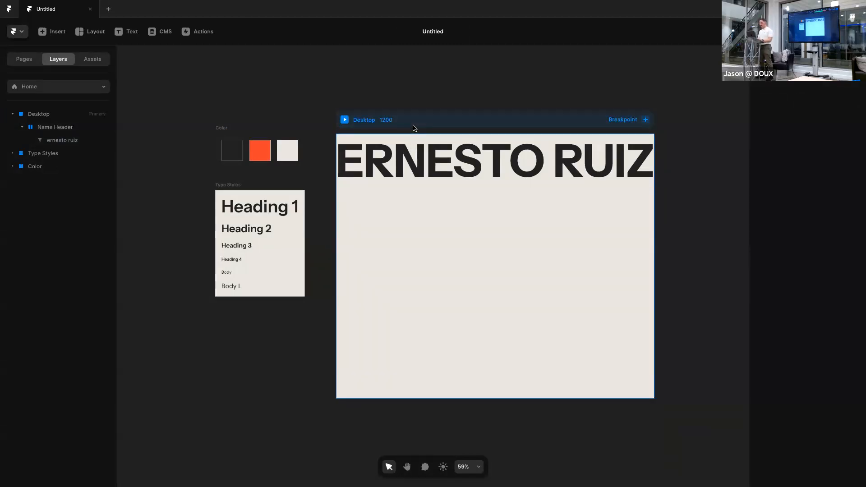
pyautogui.click(414, 127)
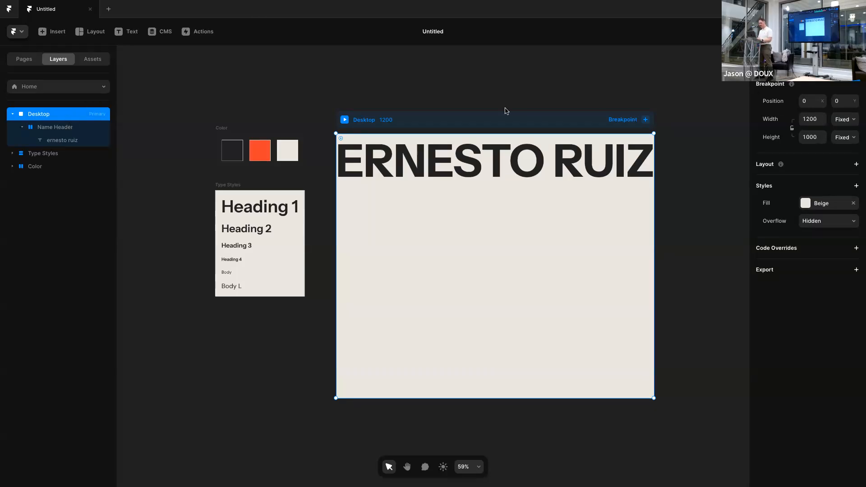
pyautogui.click(845, 137)
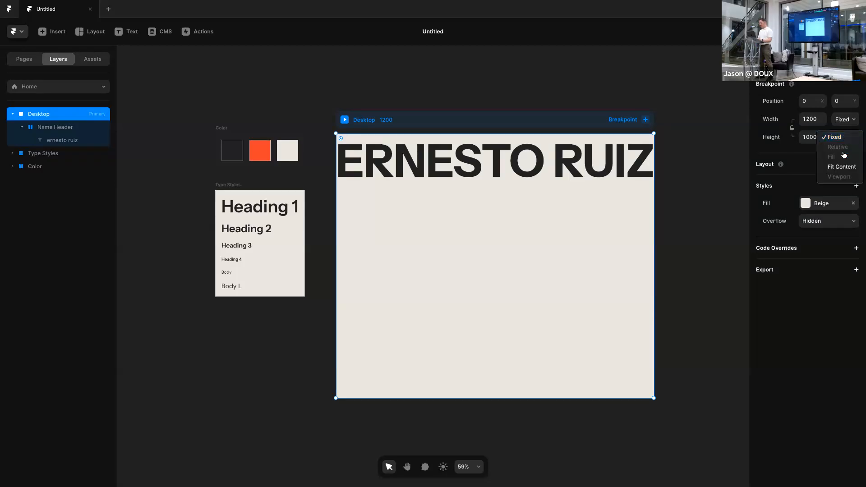
pyautogui.click(842, 167)
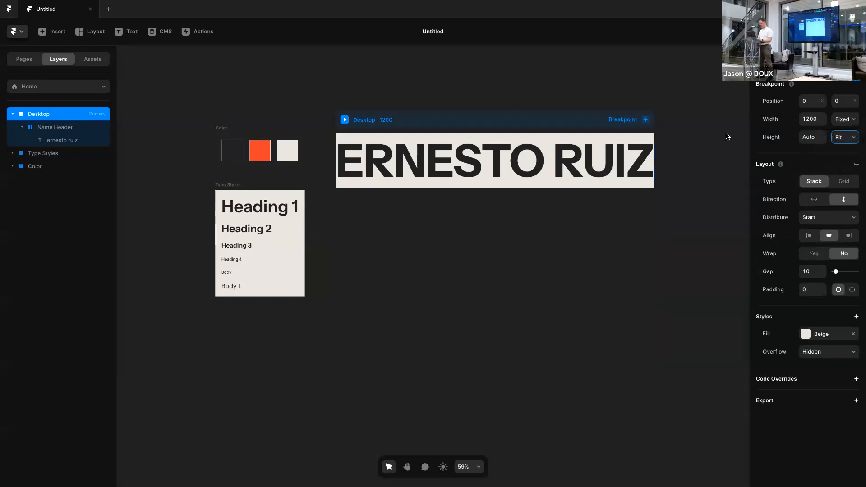
pyautogui.click(572, 83)
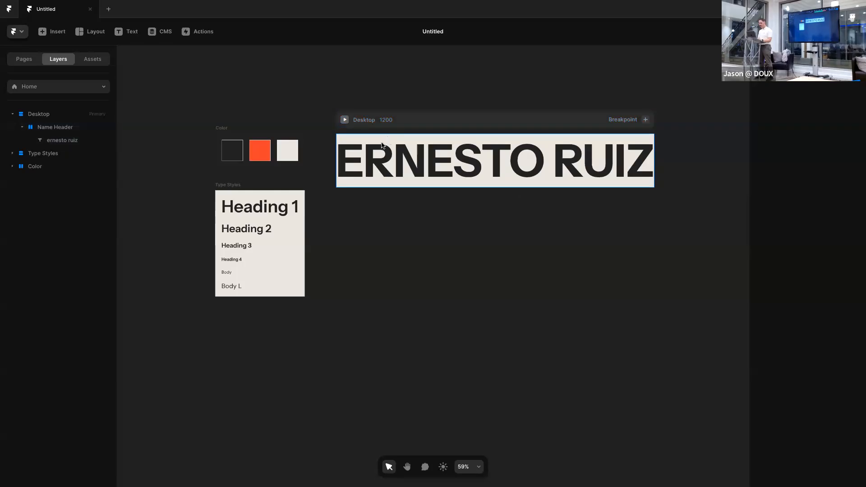
# Duplicate the Name Header five times to test the breakpoint's content-fitting height, and undo all the duplicates
pyautogui.click(46, 136)
pyautogui.click(46, 128)
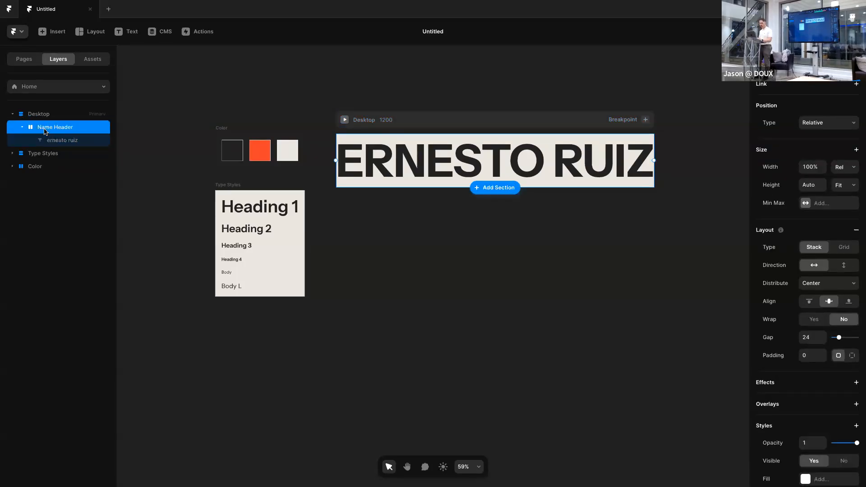
pyautogui.hotkey('ctrl', 'd')
pyautogui.hotkey('ctrl', 'd')
pyautogui.hotkey('ctrl', 'd')
pyautogui.hotkey('ctrl', 'd')
pyautogui.hotkey('ctrl', 'd')
pyautogui.hotkey('ctrl', 'z')
pyautogui.hotkey('ctrl', 'z')
pyautogui.hotkey('ctrl', 'z')
pyautogui.hotkey('ctrl', 'z')
pyautogui.hotkey('ctrl', 'z')
# Switch the Desktop breakpoint's height back to Fixed and stretch it to about 1297
pyautogui.click(68, 116)
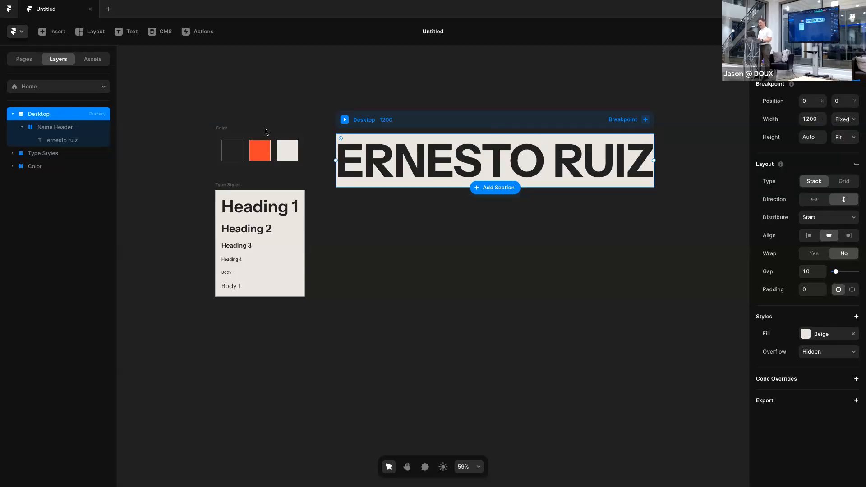
pyautogui.click(840, 141)
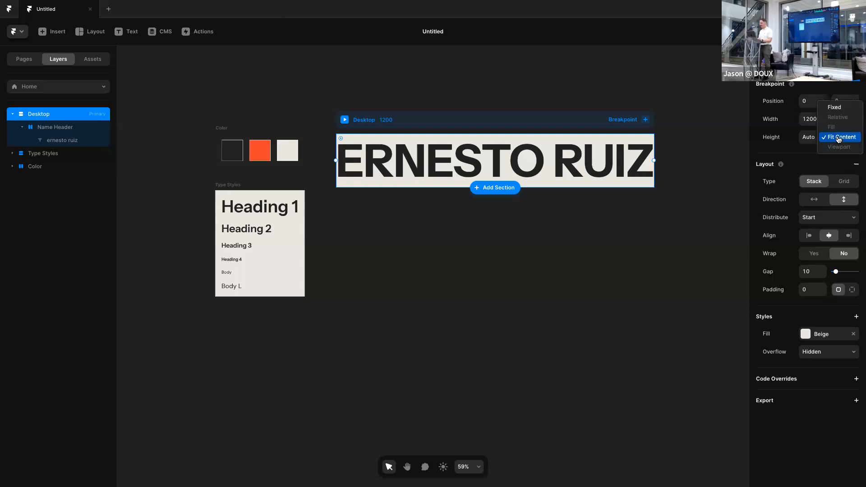
pyautogui.click(838, 108)
pyautogui.moveTo(570, 189); pyautogui.dragTo(576, 472)
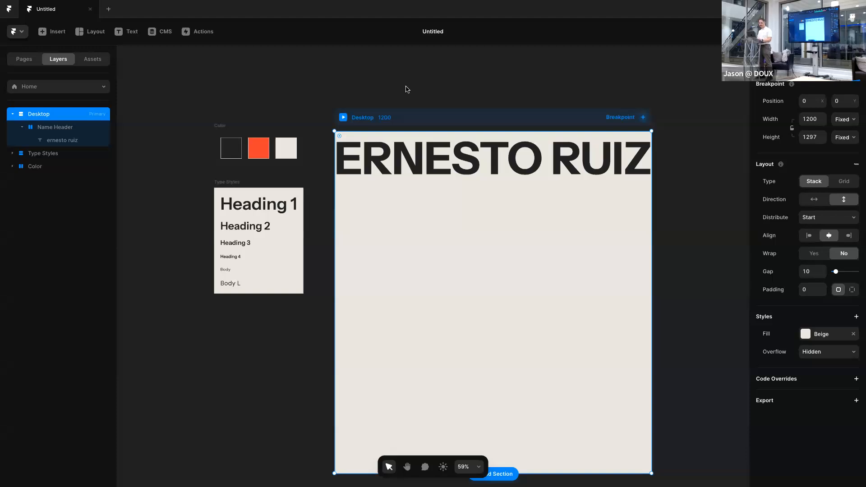
pyautogui.click(432, 90)
# Set the Name Header's width to Fill within the Desktop breakpoint
pyautogui.click(431, 158)
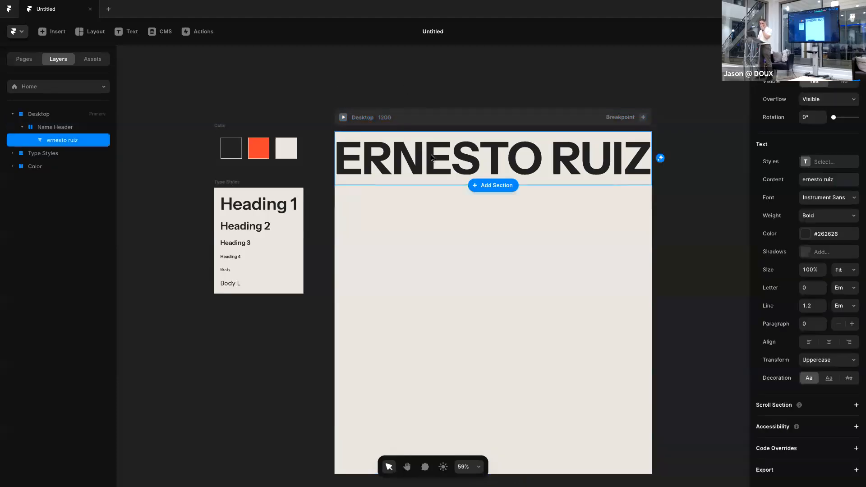
pyautogui.click(65, 129)
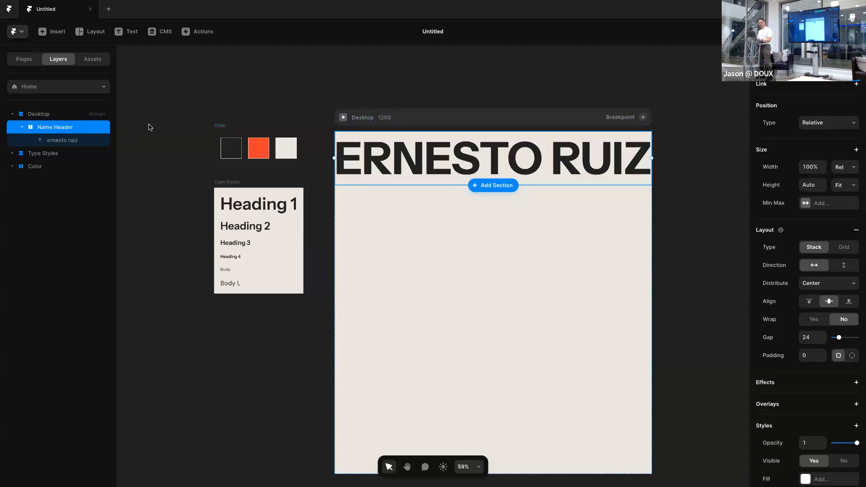
pyautogui.click(840, 167)
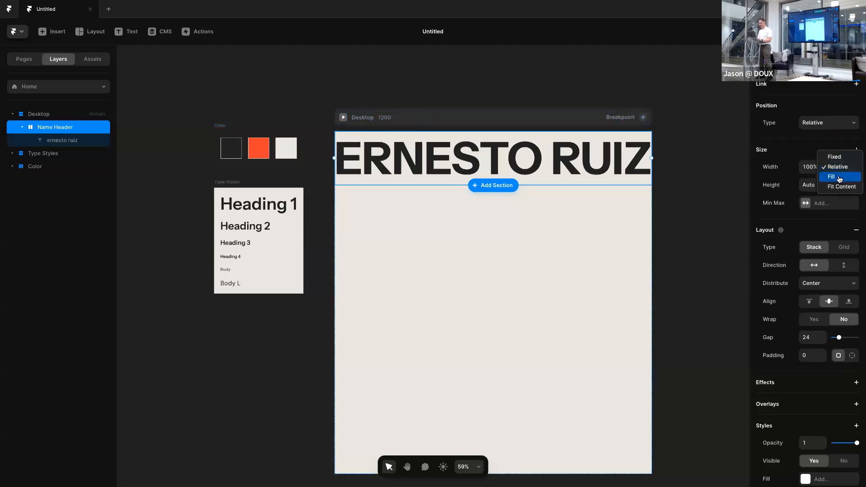
pyautogui.click(840, 177)
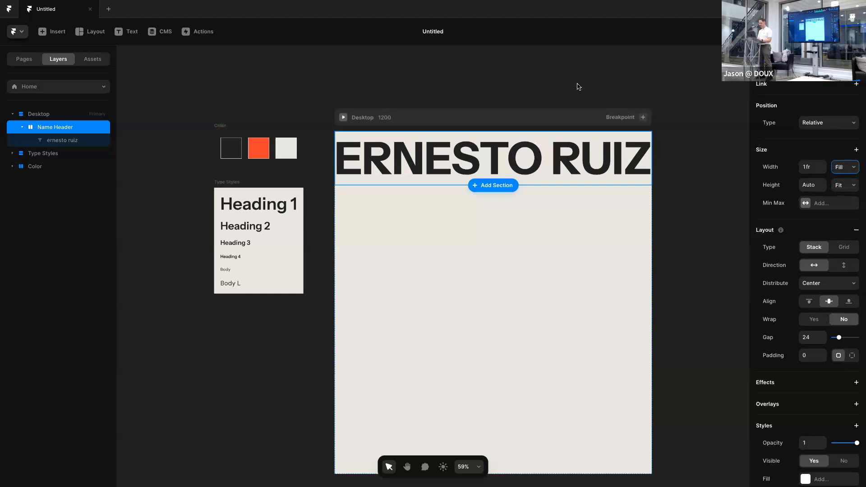
pyautogui.click(427, 99)
# Reduce the line height of the Name Header's text to 0.8 em and clear the selection
pyautogui.click(425, 155)
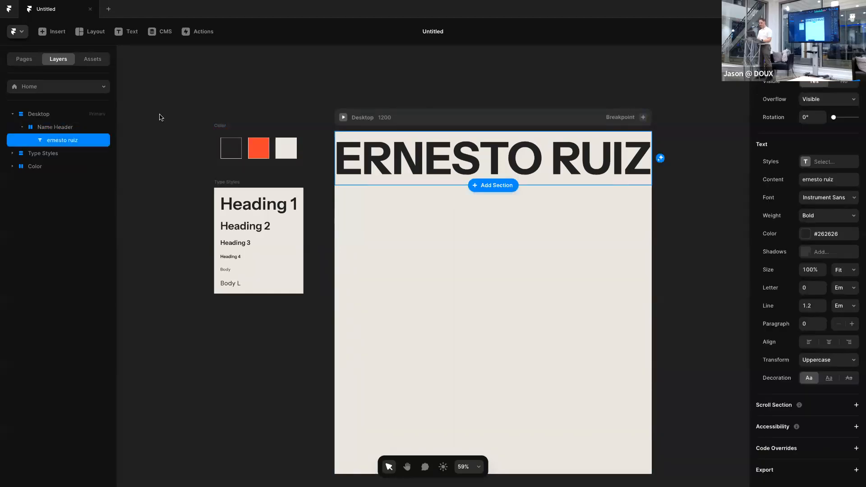
pyautogui.click(60, 131)
pyautogui.click(55, 140)
pyautogui.click(822, 309)
pyautogui.click(822, 309)
pyautogui.click(822, 309)
pyautogui.click(822, 309)
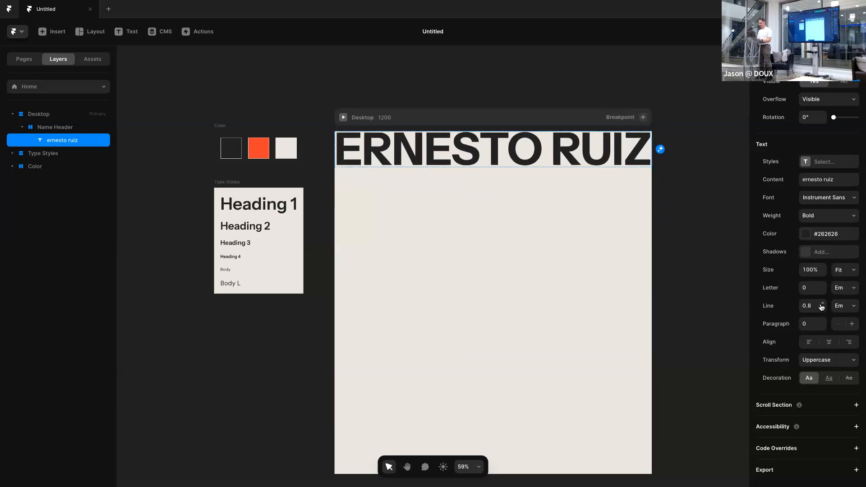
pyautogui.click(823, 304)
pyautogui.click(822, 309)
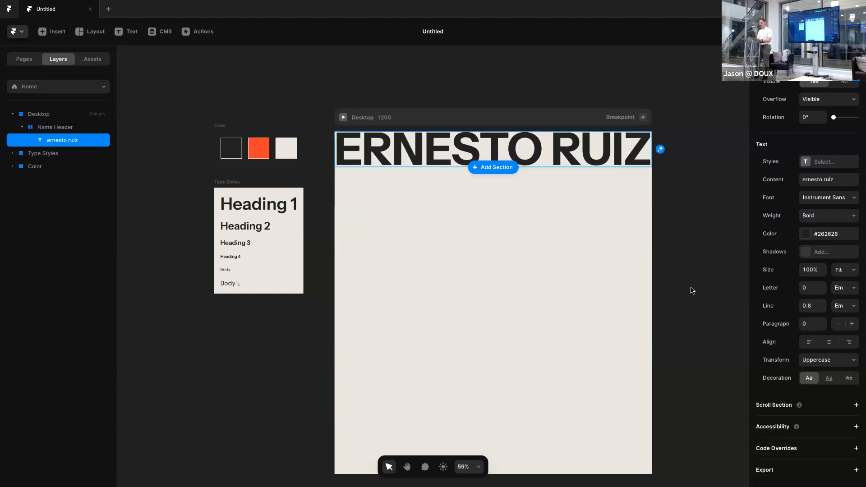
pyautogui.press('Escape')
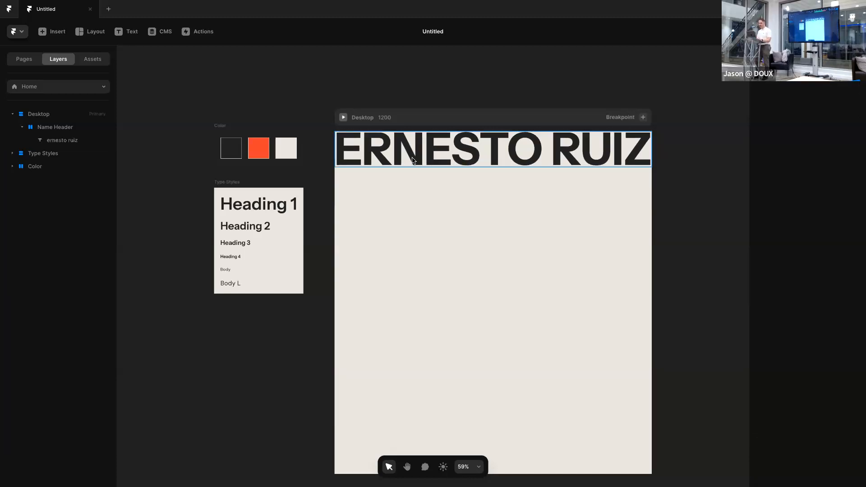
pyautogui.click(411, 158)
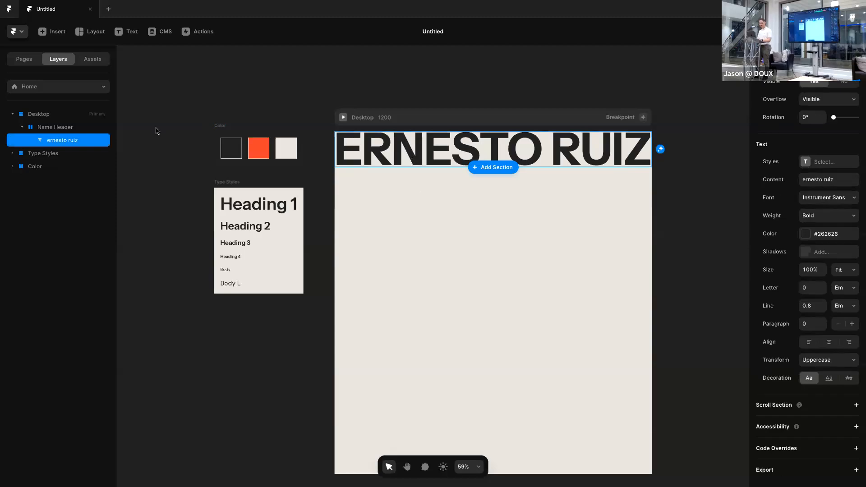
pyautogui.click(62, 127)
pyautogui.press('Escape')
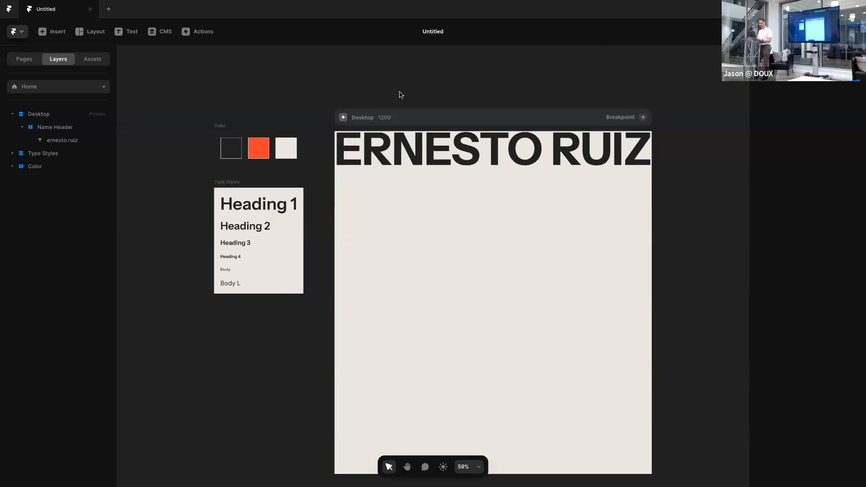
# Switch to Figma and copy the Topbar Menu and Hero frames with the Figma to HTML with Framer plugin
pyautogui.press('super+Tab')
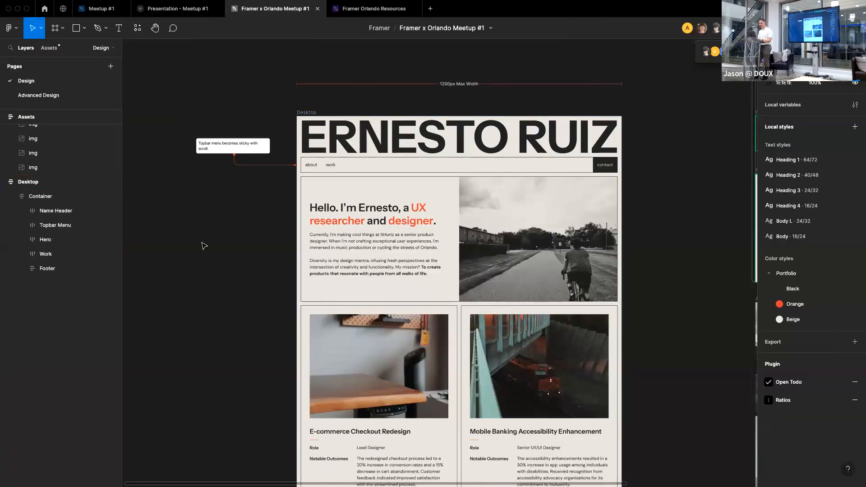
pyautogui.doubleClick(388, 169)
pyautogui.doubleClick(388, 168)
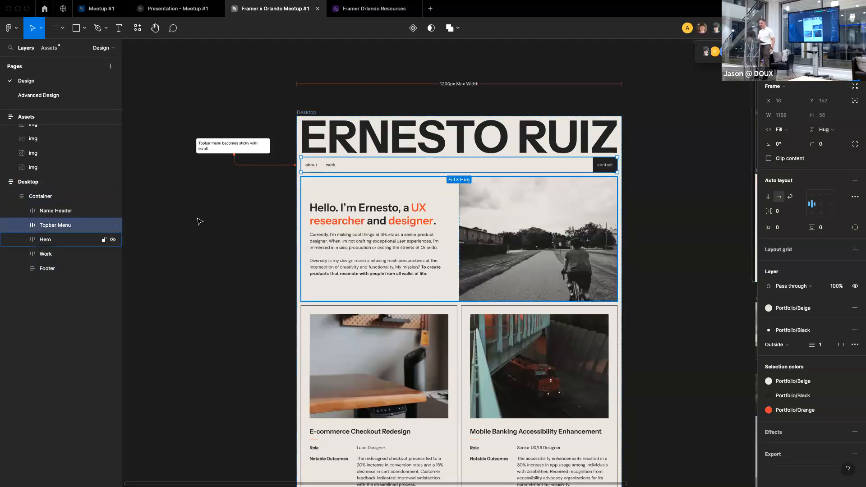
pyautogui.keyDown('shift'); pyautogui.click(53, 240); pyautogui.keyUp('shift')
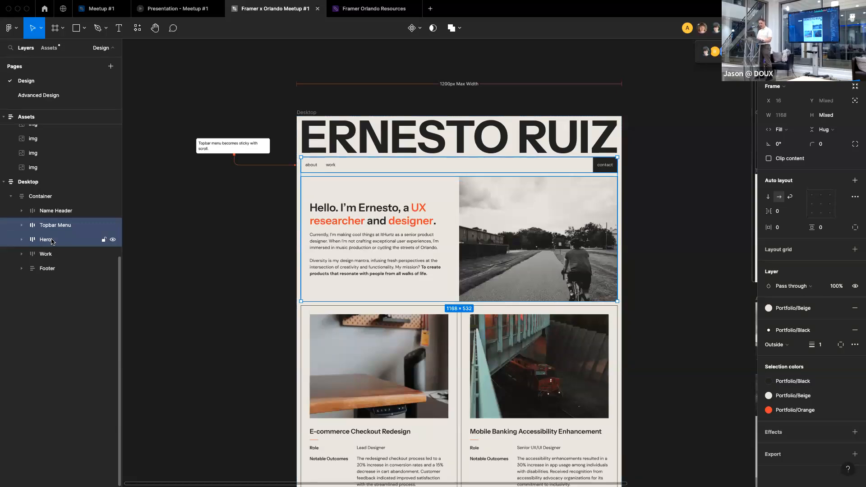
pyautogui.rightClick(52, 241)
pyautogui.moveTo(72, 405)
pyautogui.moveTo(180, 368)
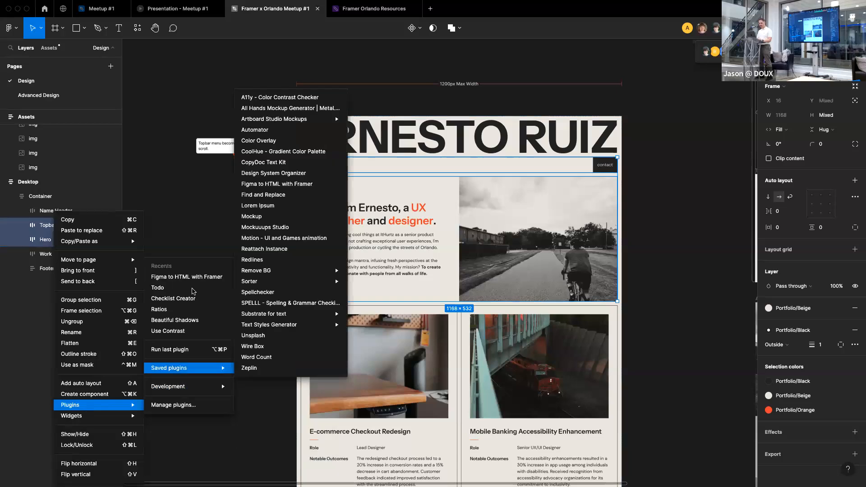
pyautogui.click(193, 277)
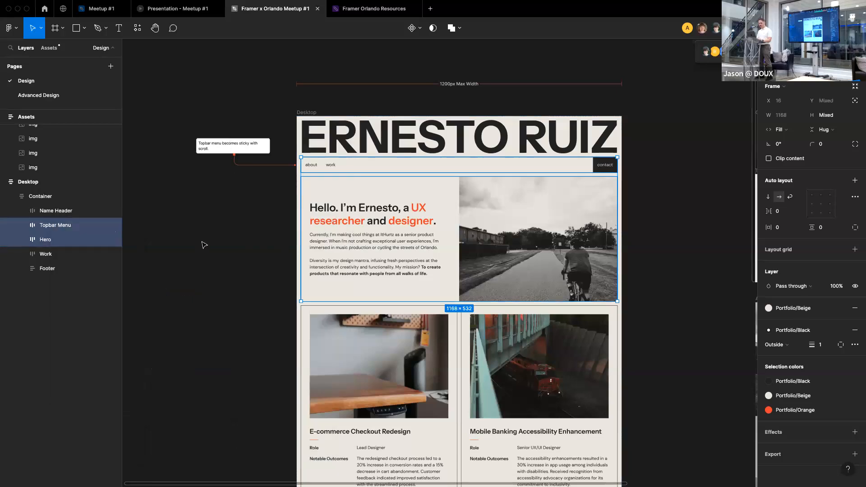
pyautogui.click(195, 205)
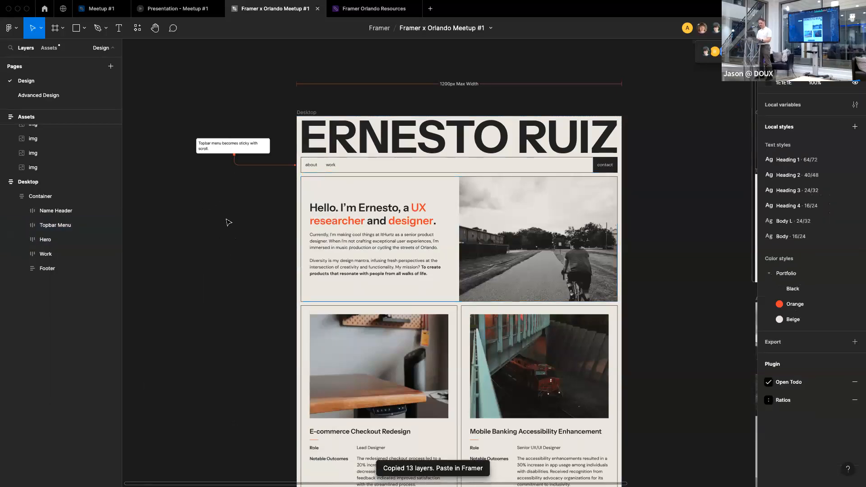
# Switch to Framer and paste the copied Topbar Menu and Hero into the Desktop breakpoint below the Name Header
pyautogui.press('super+Tab')
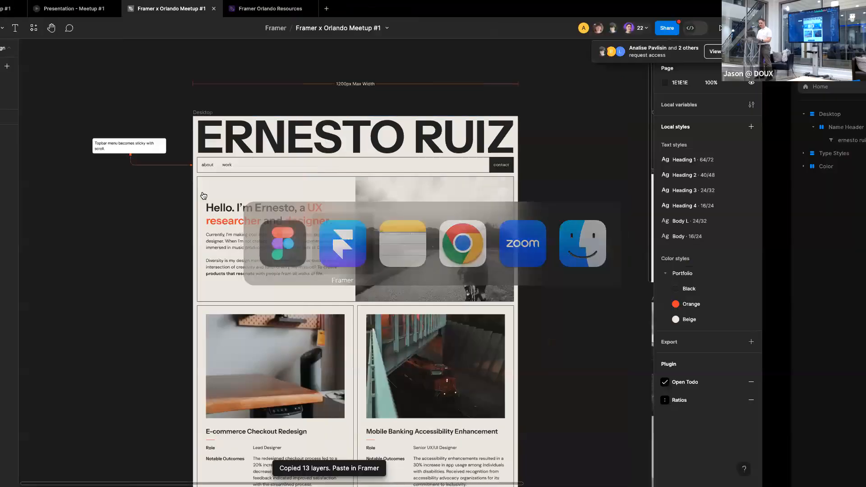
pyautogui.click(328, 140)
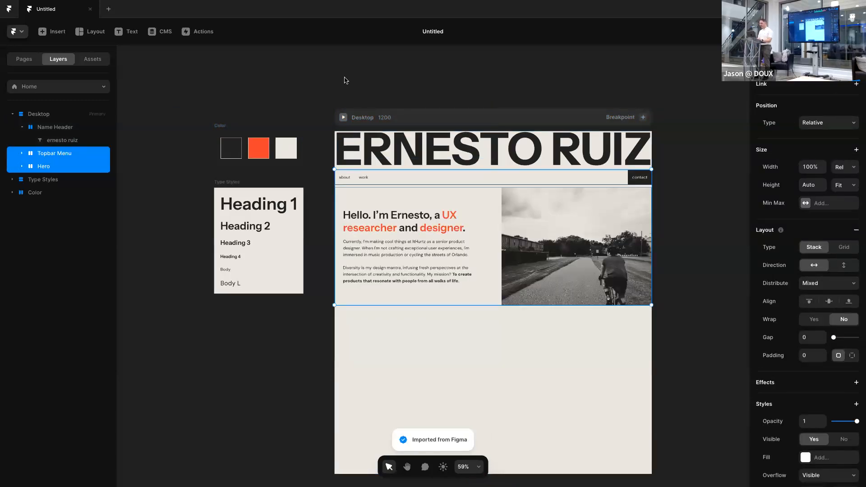
pyautogui.click(379, 85)
pyautogui.scroll(3, 459, 166)
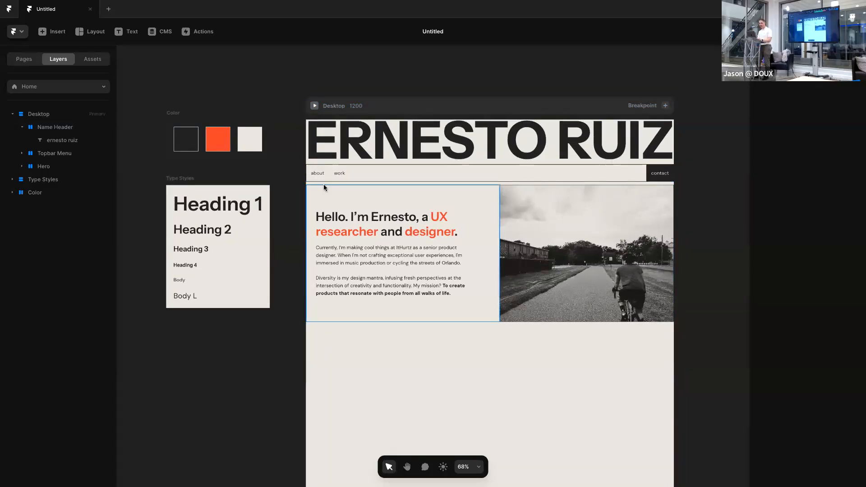
pyautogui.click(58, 130)
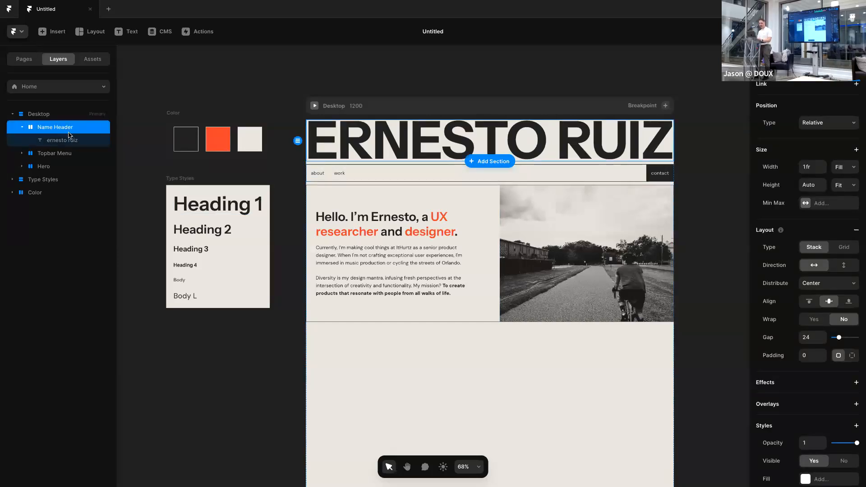
pyautogui.keyDown('shift'); pyautogui.click(47, 180); pyautogui.keyUp('shift')
pyautogui.keyDown('shift'); pyautogui.click(44, 191); pyautogui.keyUp('shift')
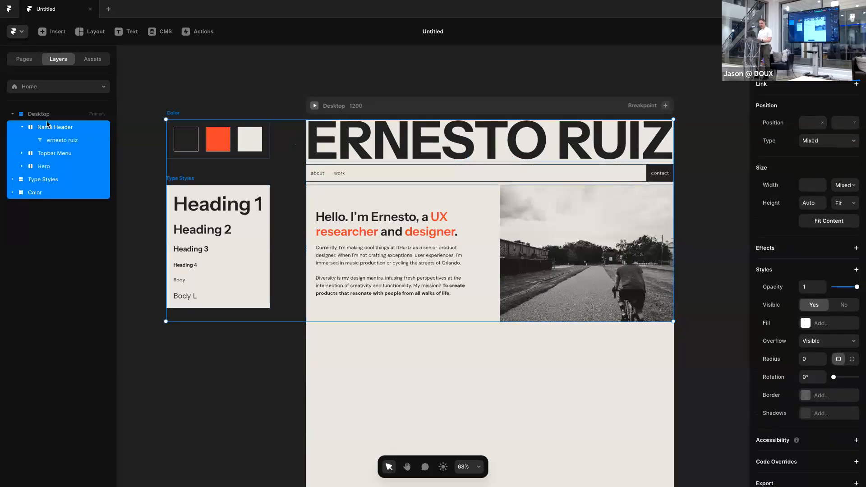
pyautogui.click(48, 193)
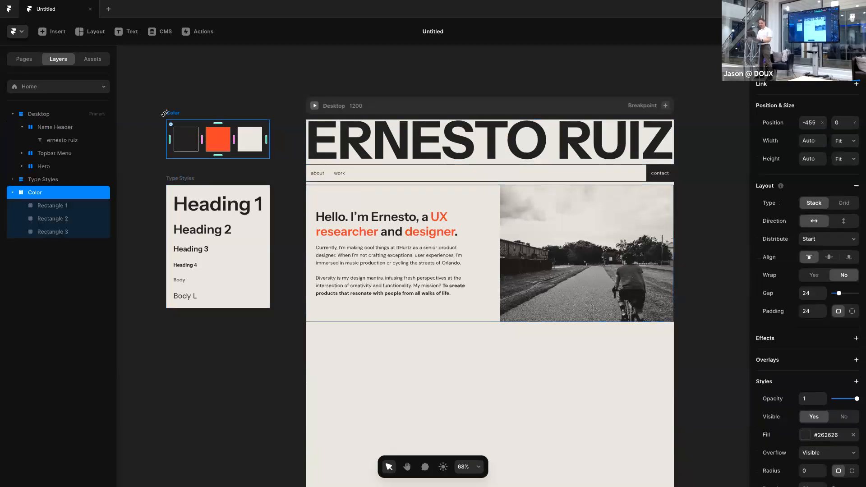
pyautogui.click(351, 168)
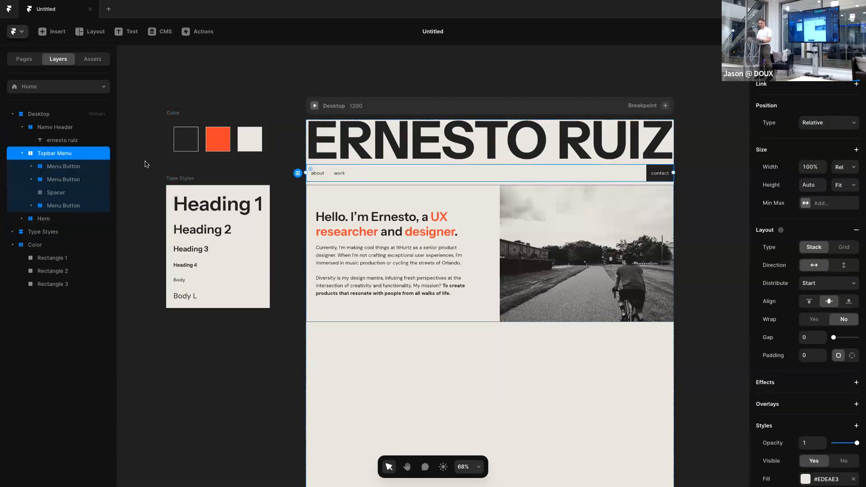
pyautogui.keyDown('shift'); pyautogui.click(52, 220); pyautogui.keyUp('shift')
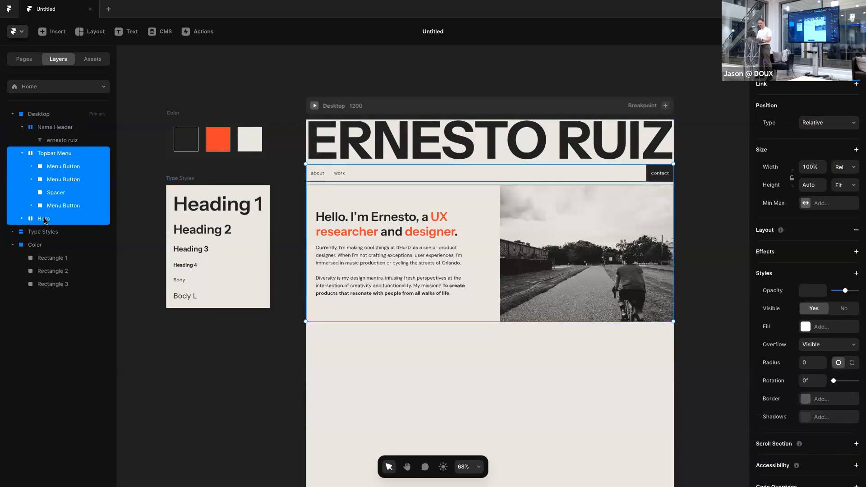
# Wrap the Name Header, Topbar Menu and Hero layers together in a new stack and rename it Container
pyautogui.click(54, 128)
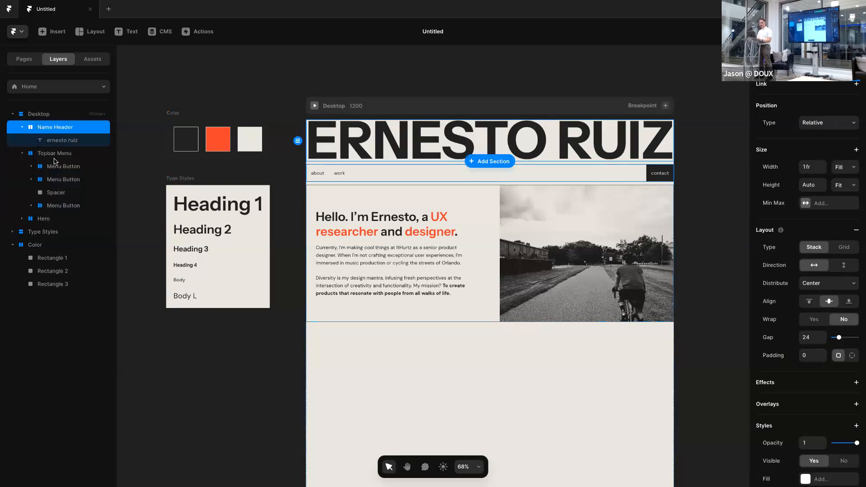
pyautogui.keyDown('shift'); pyautogui.click(48, 218); pyautogui.keyUp('shift')
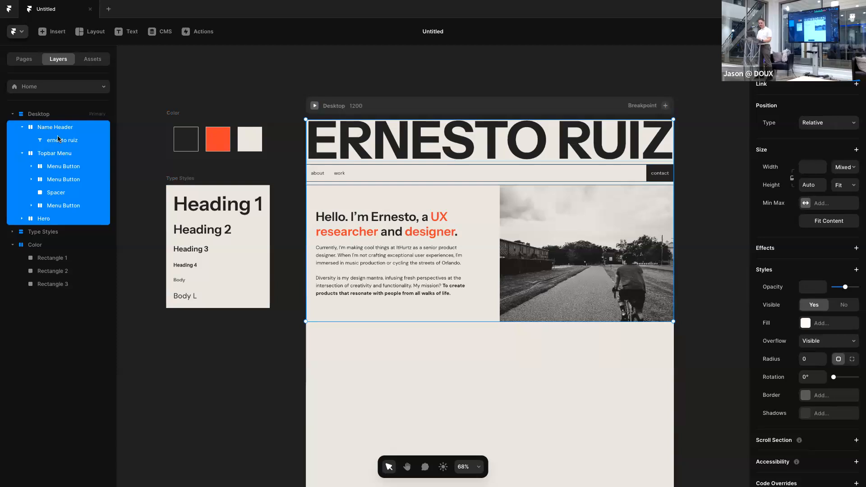
pyautogui.rightClick(68, 156)
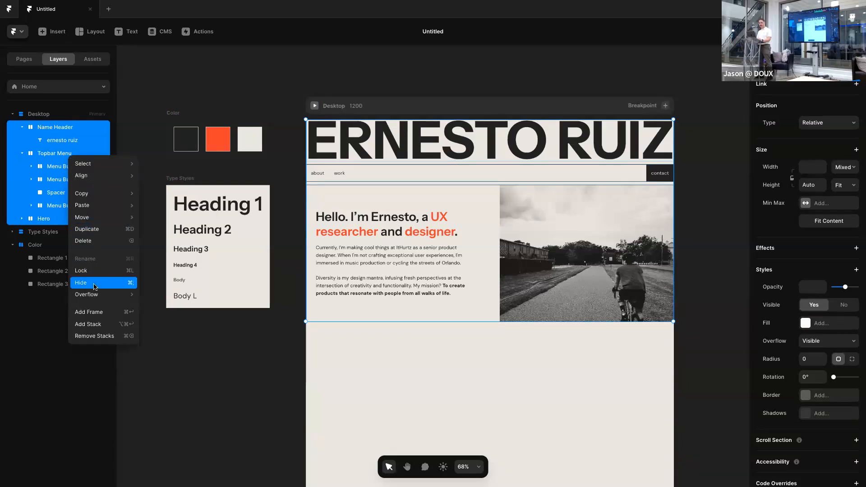
pyautogui.click(99, 326)
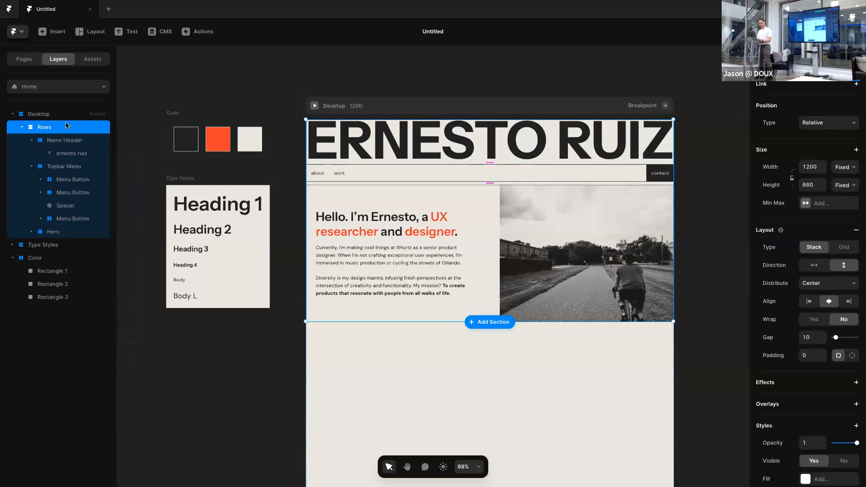
pyautogui.doubleClick(43, 127)
pyautogui.write('Container')
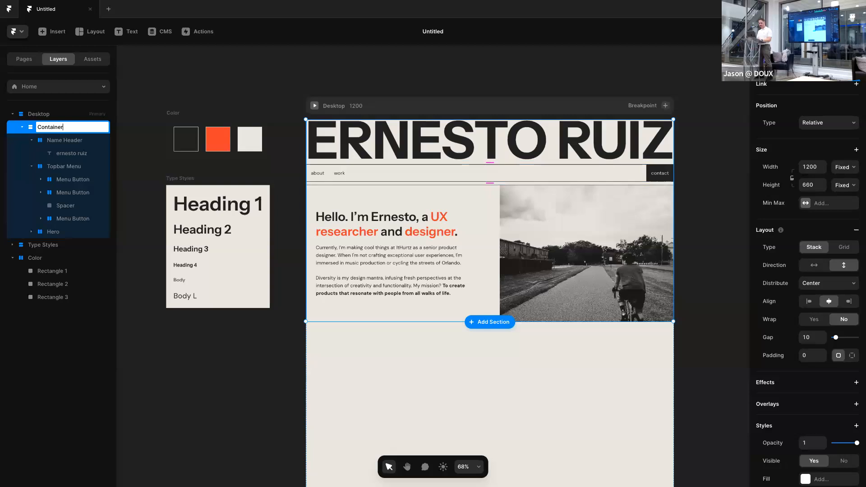
pyautogui.press('Return')
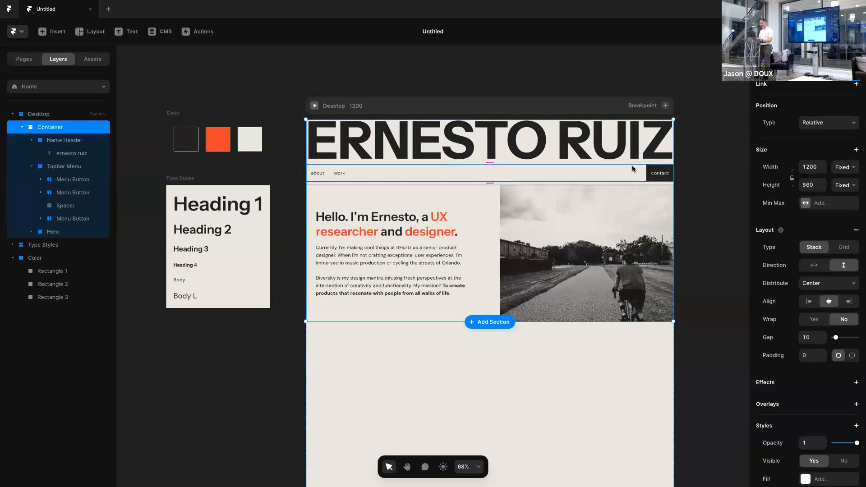
# Set the Container stack's width to Fill and its height to Fit Content
pyautogui.click(845, 170)
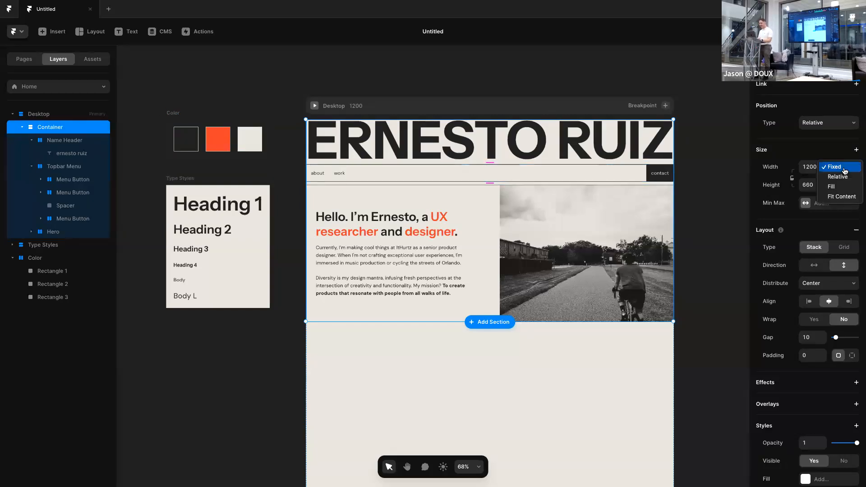
pyautogui.click(838, 174)
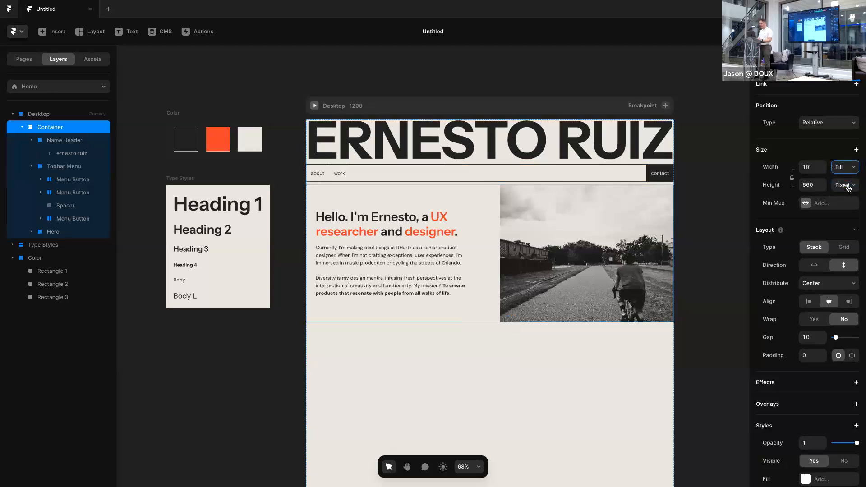
pyautogui.click(845, 185)
pyautogui.click(850, 215)
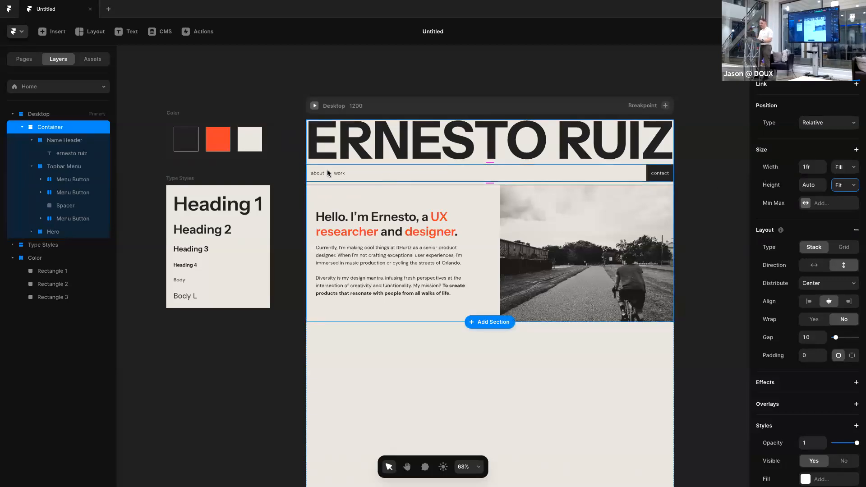
# Set the width of both the Topbar Menu and the Hero to Fill inside the Container
pyautogui.click(316, 154)
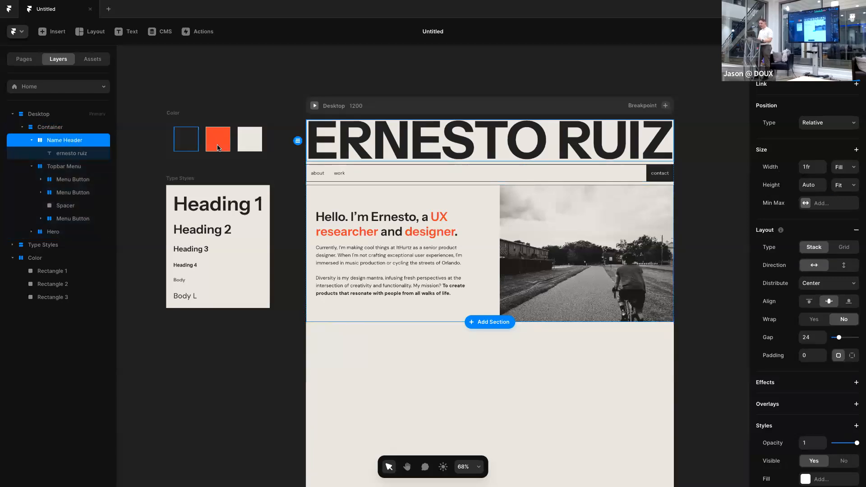
pyautogui.click(65, 167)
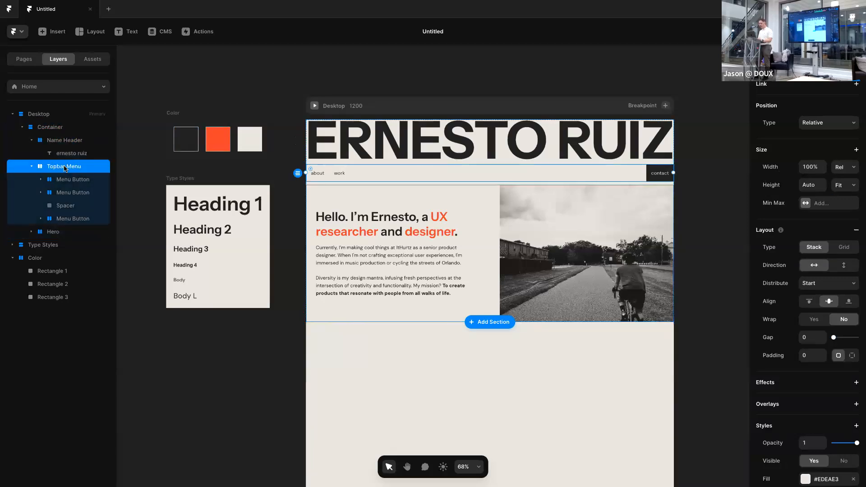
pyautogui.click(836, 168)
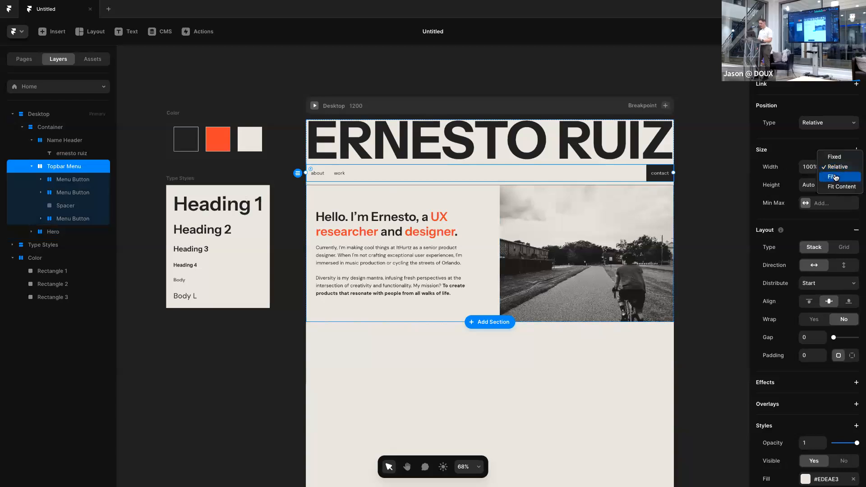
pyautogui.click(835, 176)
pyautogui.click(64, 232)
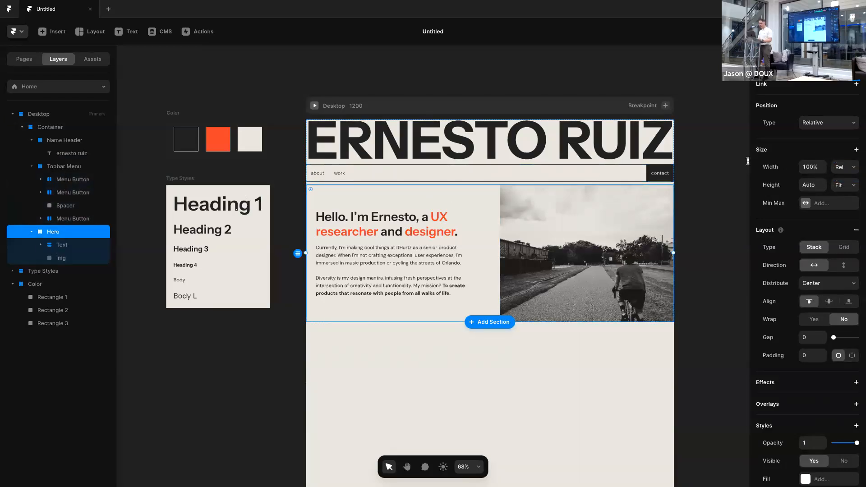
pyautogui.click(845, 167)
pyautogui.click(839, 177)
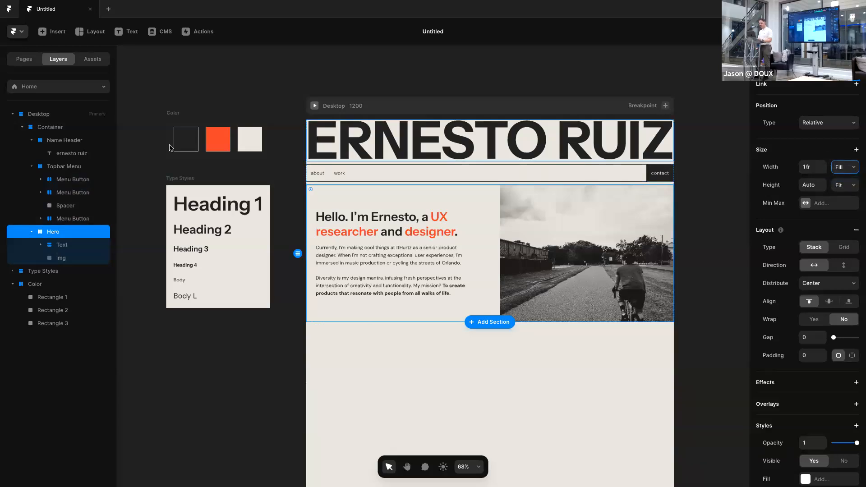
pyautogui.click(72, 144)
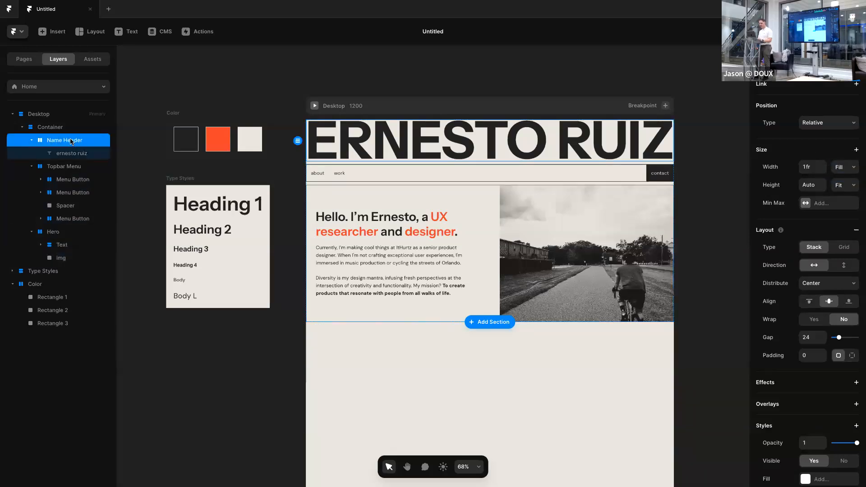
# Set the Container's gap to 16 and its padding to 16, and clear the selection
pyautogui.click(69, 128)
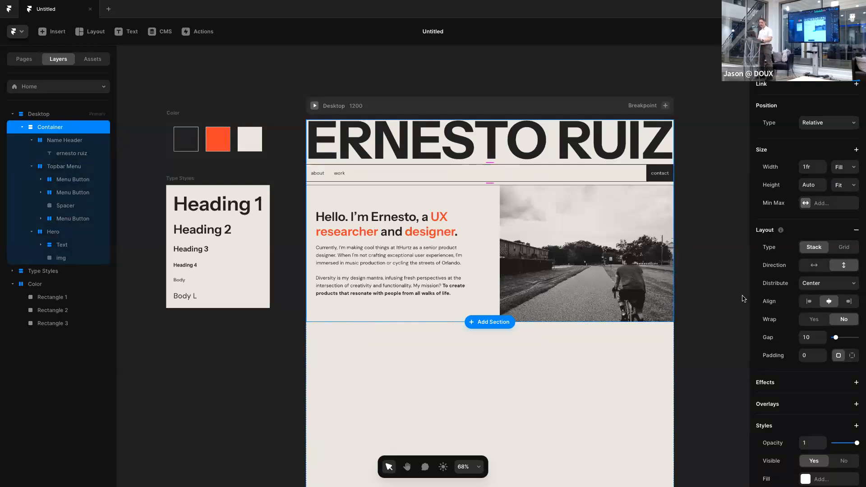
pyautogui.click(813, 338)
pyautogui.write('16')
pyautogui.press('Return')
pyautogui.click(811, 353)
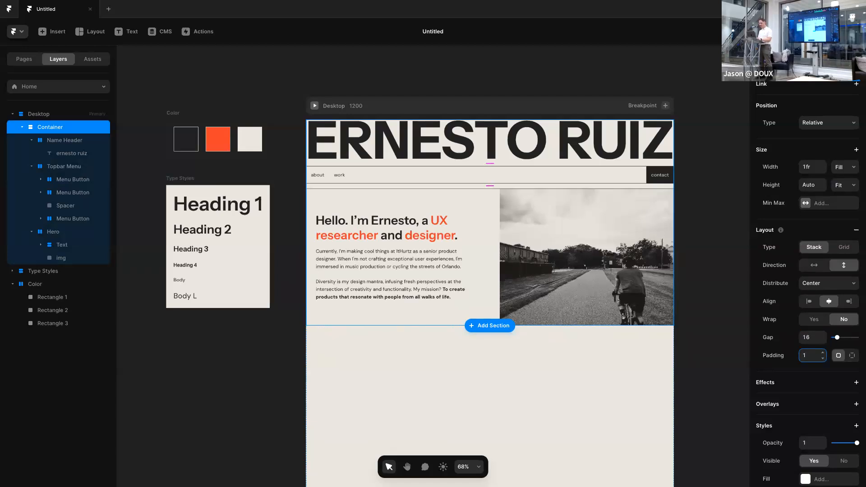
pyautogui.write('16')
pyautogui.press('Return')
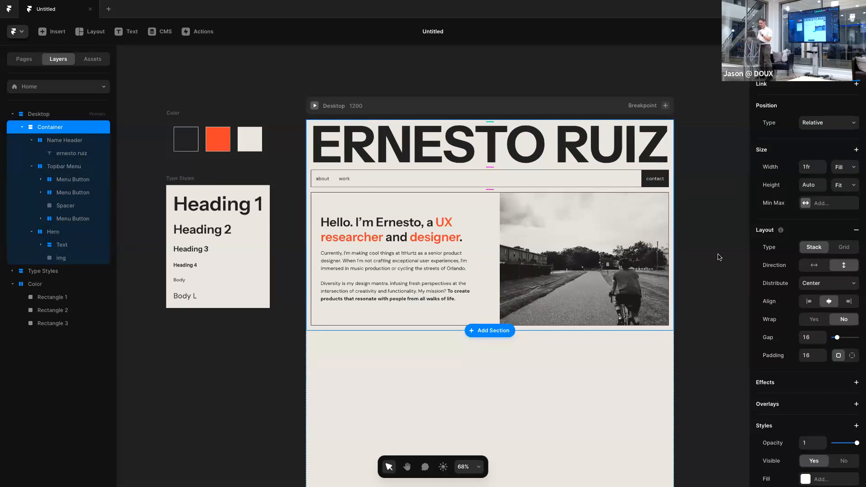
pyautogui.click(719, 258)
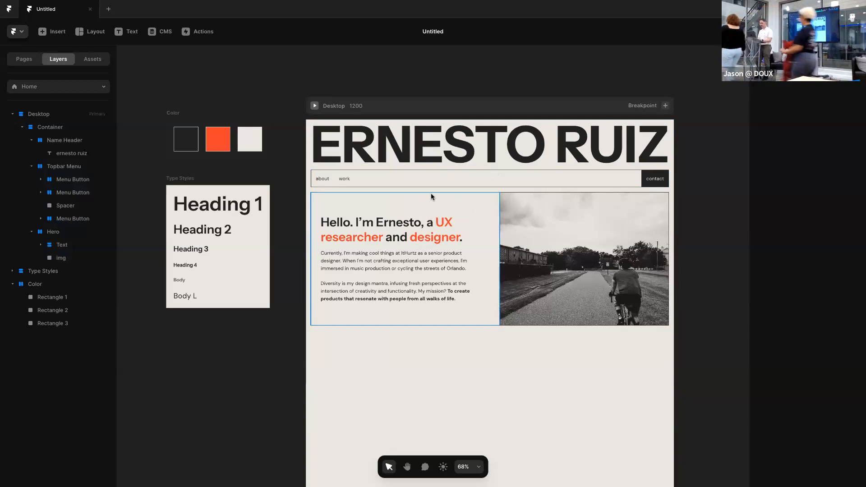
# Create a component from the Topbar Menu stack, keeping the name Topbar Menu
pyautogui.click(386, 180)
pyautogui.scroll(3, 443, 197)
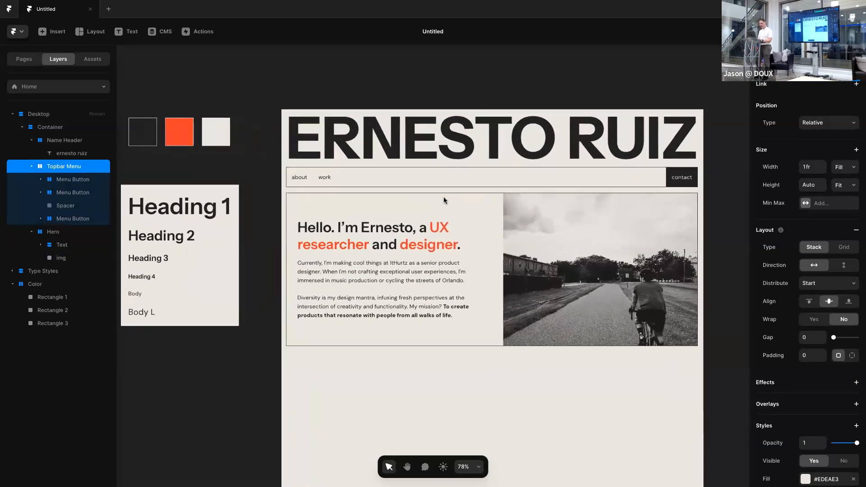
pyautogui.scroll(1, 443, 198)
pyautogui.hscroll(1, 443, 197)
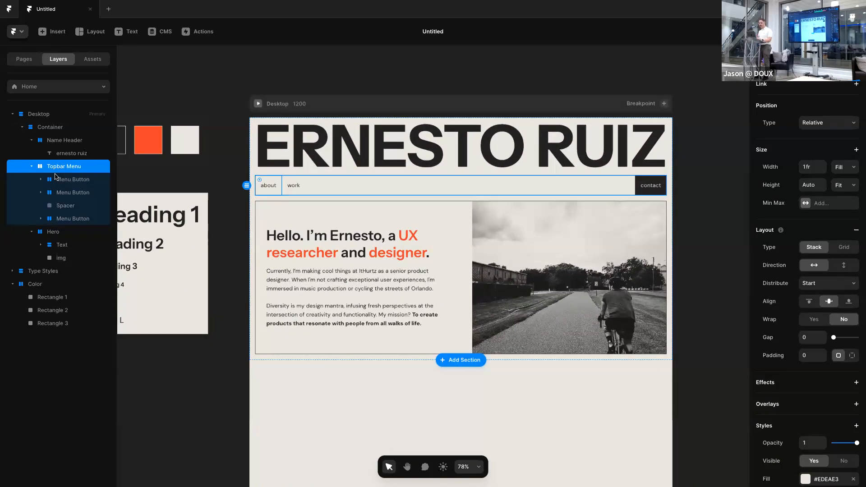
pyautogui.click(83, 182)
pyautogui.click(77, 169)
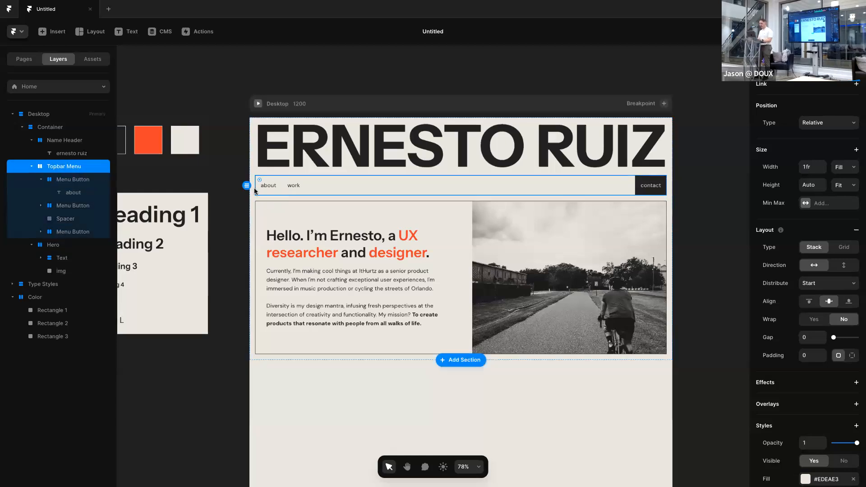
pyautogui.rightClick(64, 172)
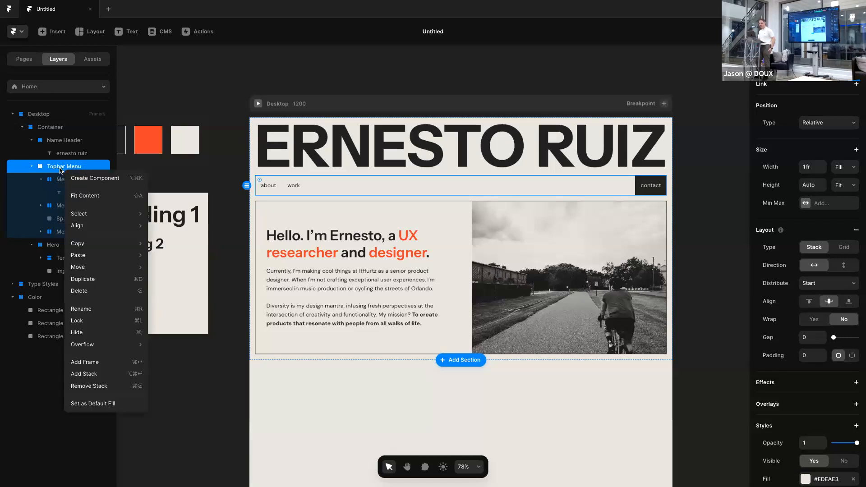
pyautogui.click(82, 180)
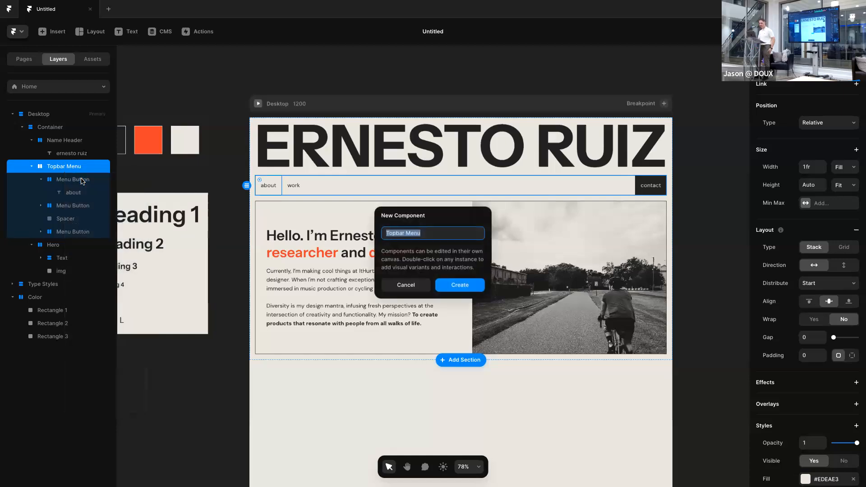
pyautogui.click(458, 284)
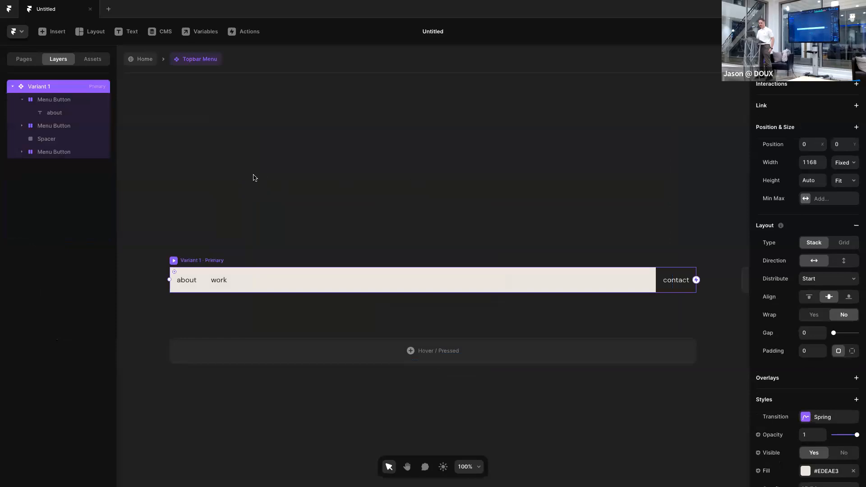
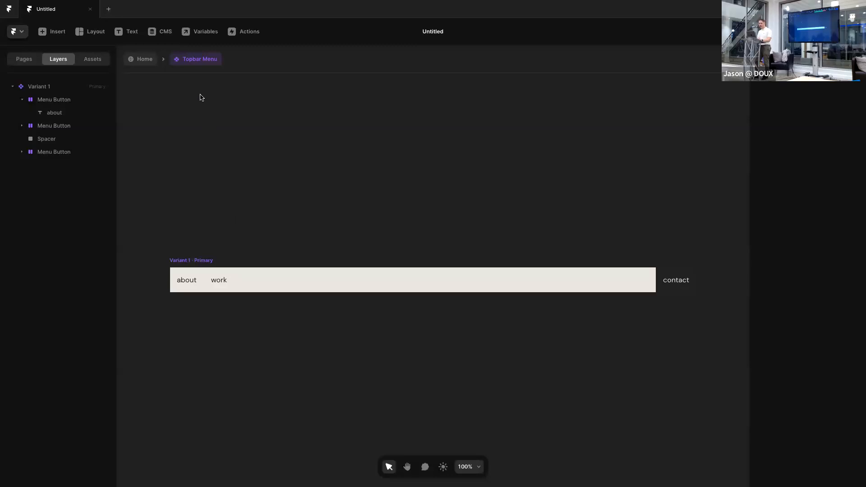
# Go back and forth between the Home page and the Topbar Menu component, ending in the component's editing canvas
pyautogui.click(141, 62)
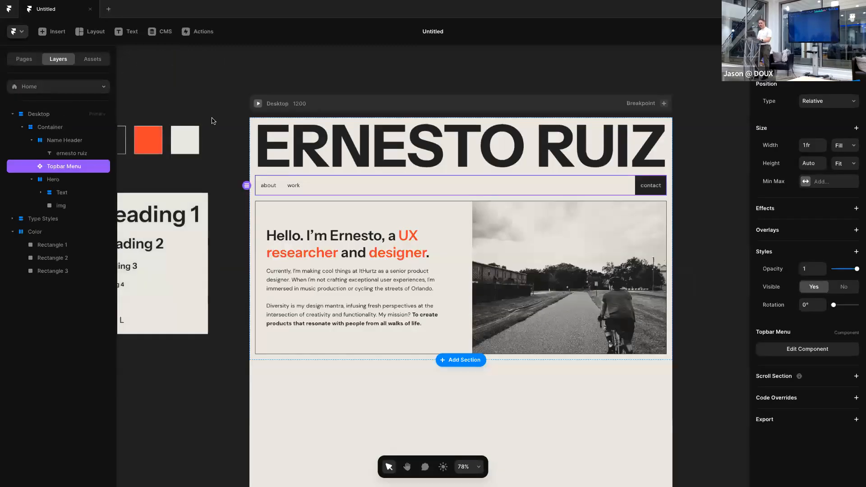
pyautogui.doubleClick(333, 192)
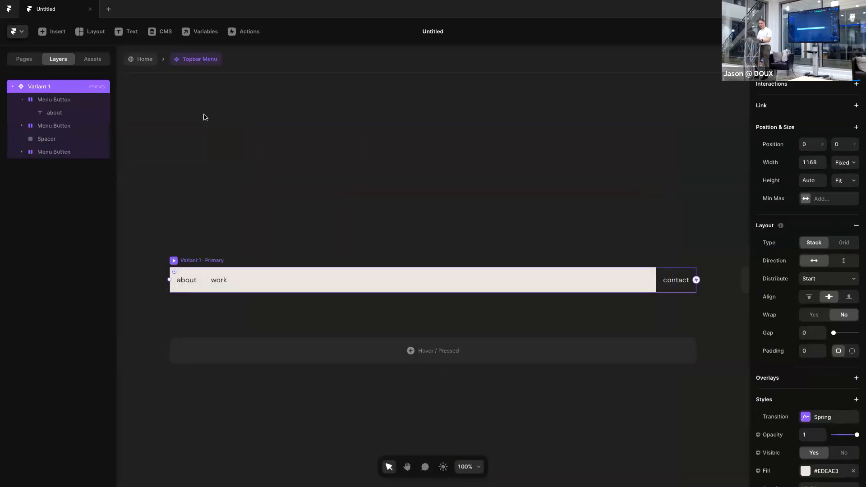
pyautogui.click(140, 62)
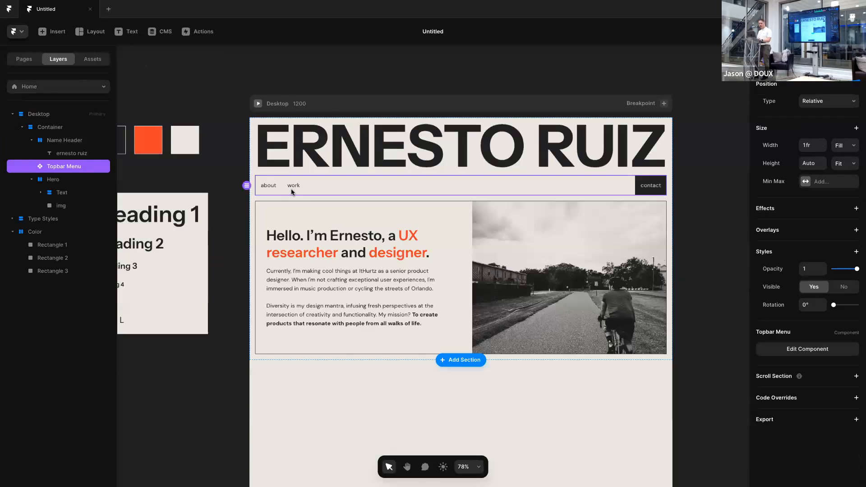
pyautogui.doubleClick(329, 186)
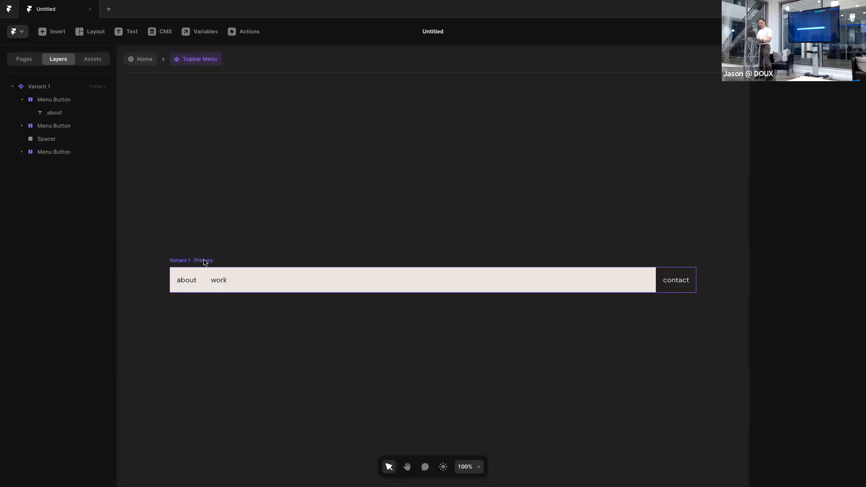
# Expand the work and contact Menu Button layers to review the structure of the Topbar Menu component, including its Spacer
pyautogui.click(199, 277)
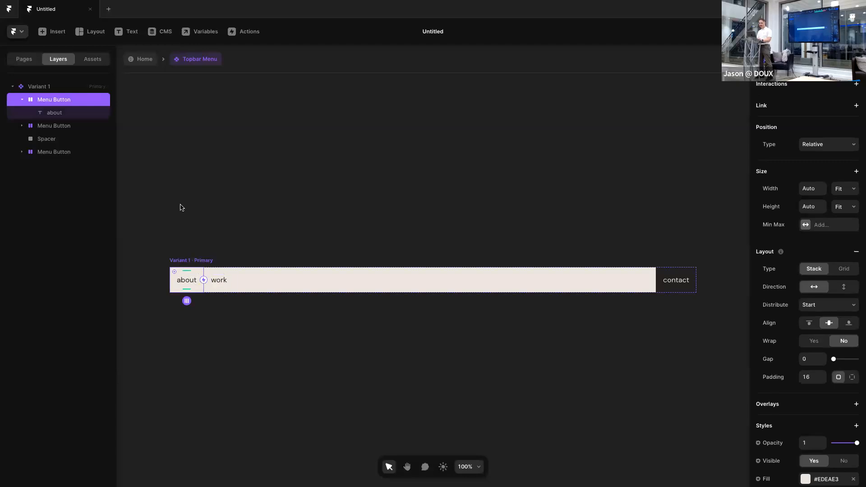
pyautogui.click(55, 128)
pyautogui.click(54, 163)
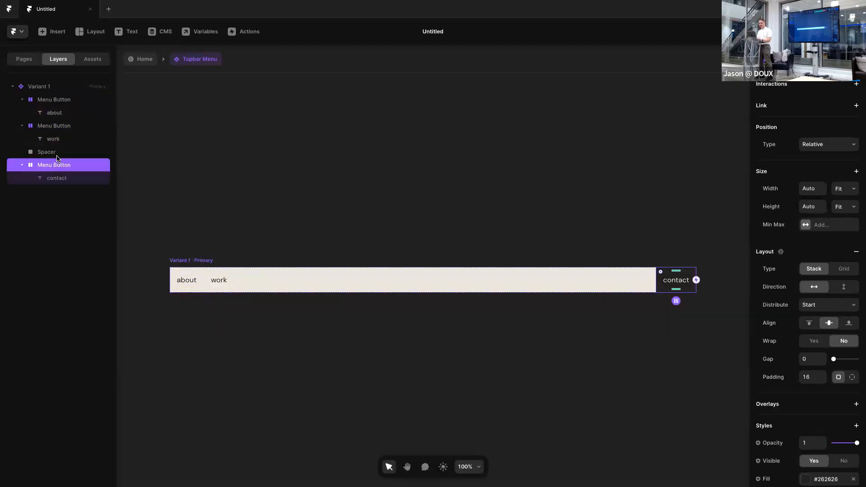
pyautogui.click(57, 153)
pyautogui.click(273, 223)
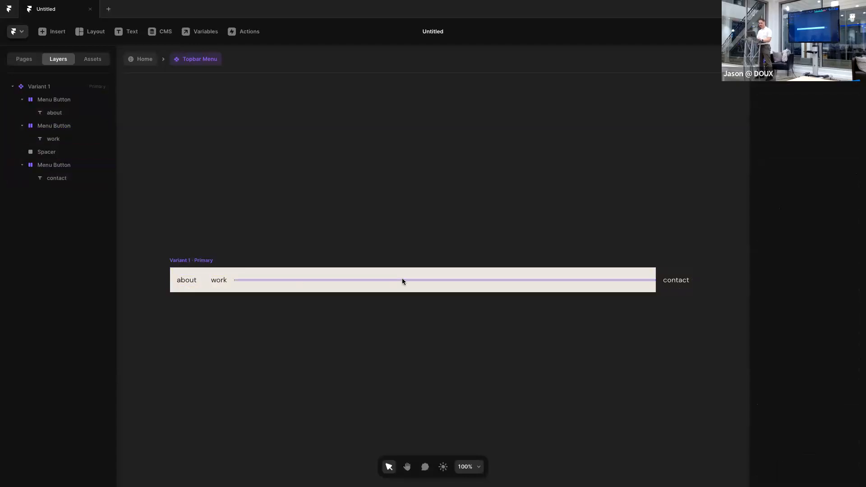
# Create a component from the about Menu Button stack inside the Topbar Menu, keeping the name Menu Button
pyautogui.click(200, 270)
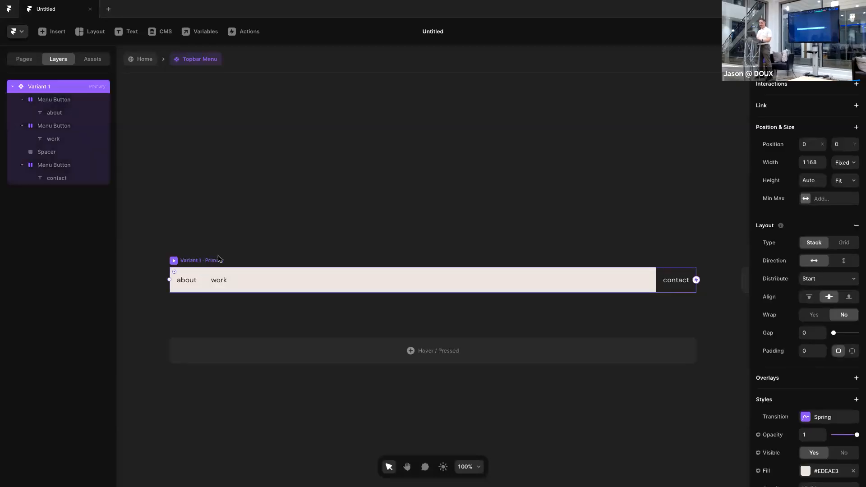
pyautogui.click(195, 273)
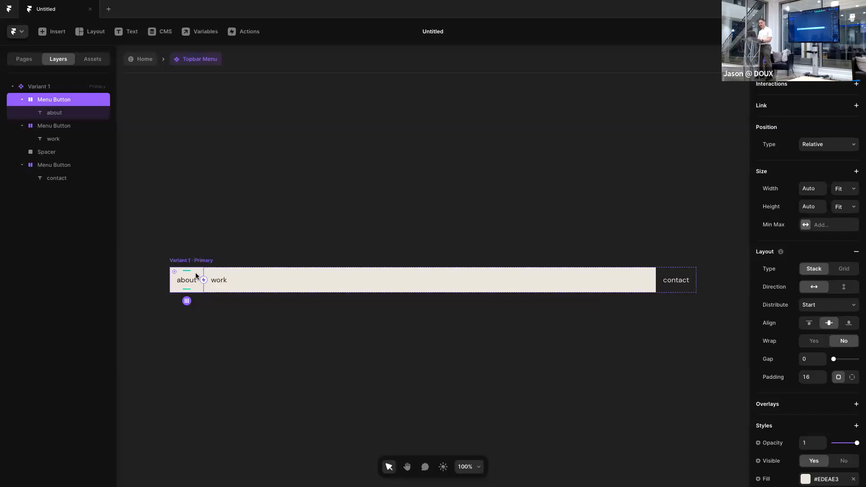
pyautogui.rightClick(197, 274)
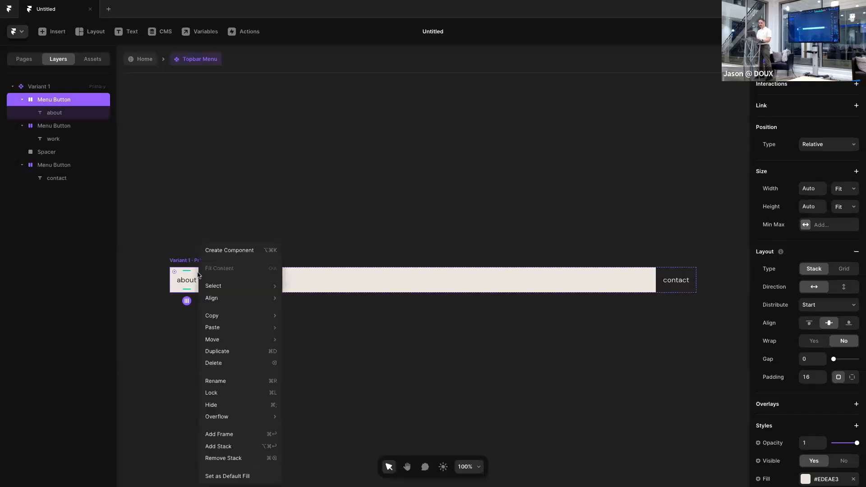
pyautogui.rightClick(68, 105)
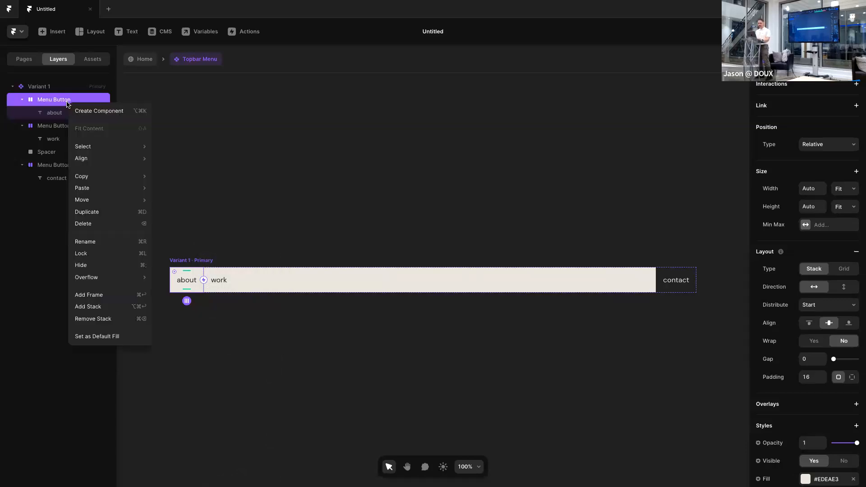
pyautogui.click(92, 115)
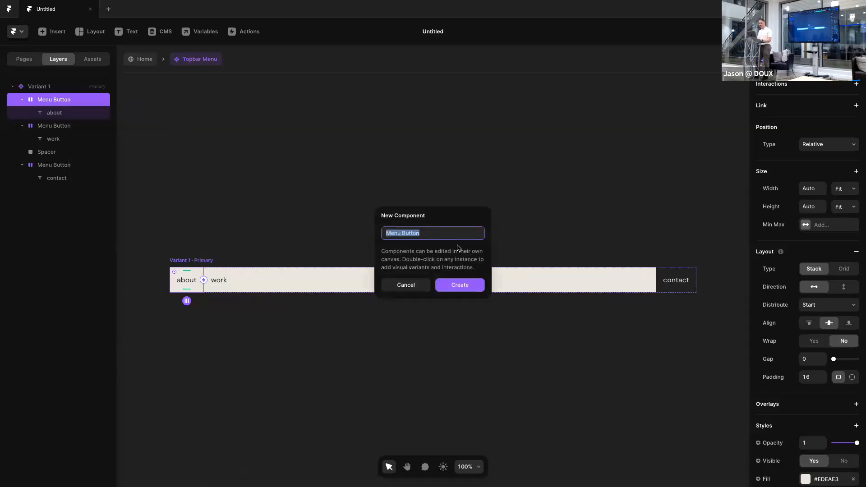
pyautogui.click(464, 286)
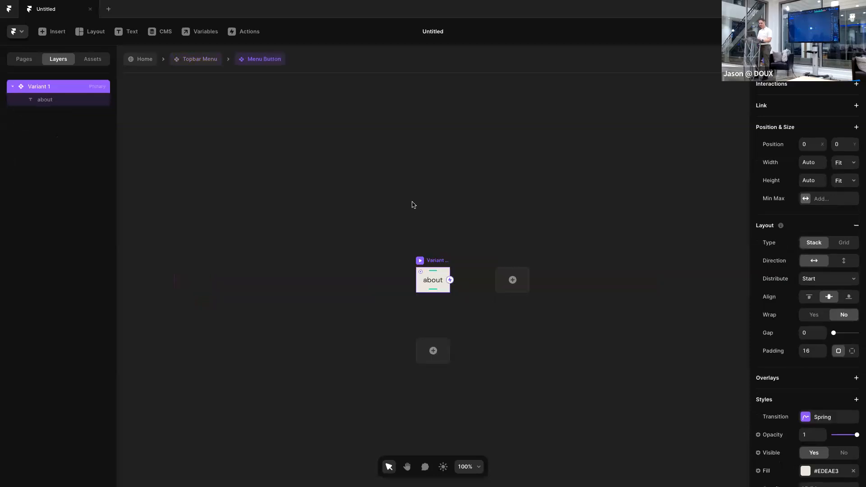
# Add a Hover variant to Variant 1 of the Menu Button component
pyautogui.click(456, 240)
pyautogui.click(440, 259)
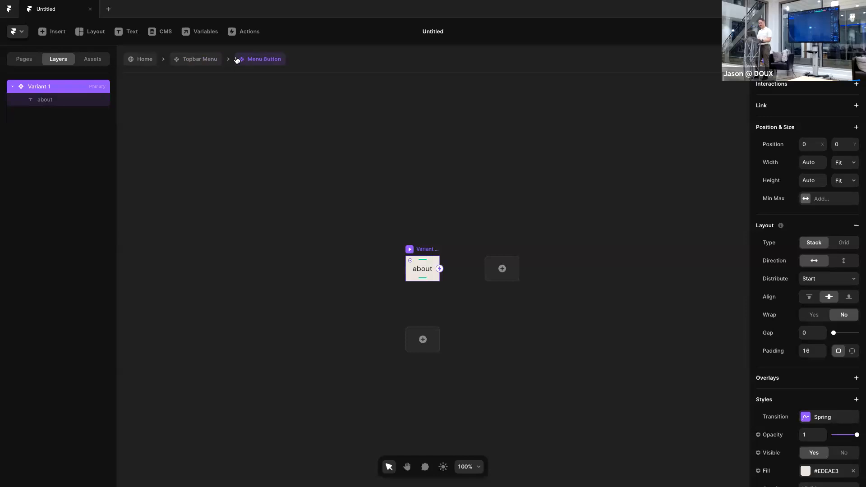
pyautogui.click(364, 180)
pyautogui.click(418, 249)
pyautogui.scroll(2, 444, 238)
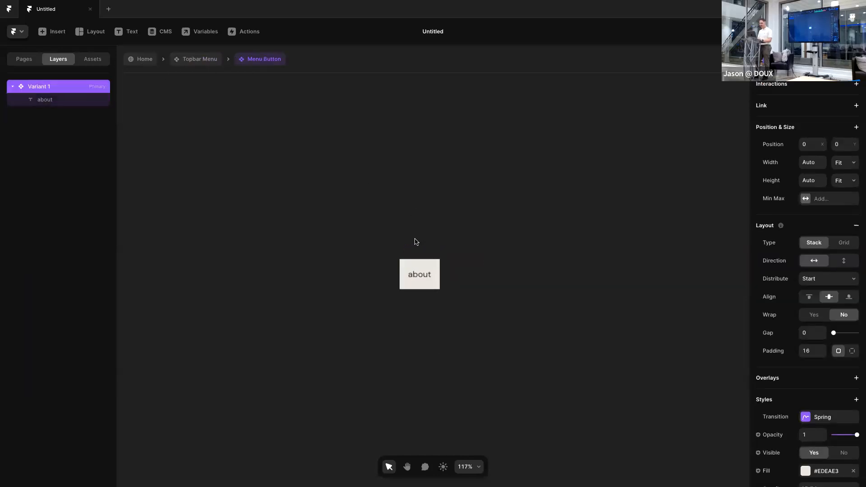
pyautogui.scroll(2, 416, 242)
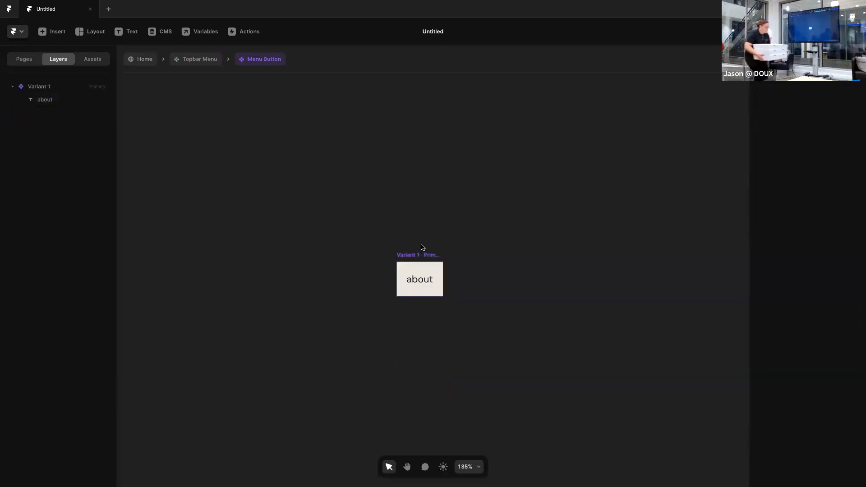
pyautogui.click(418, 255)
pyautogui.click(415, 244)
pyautogui.click(410, 255)
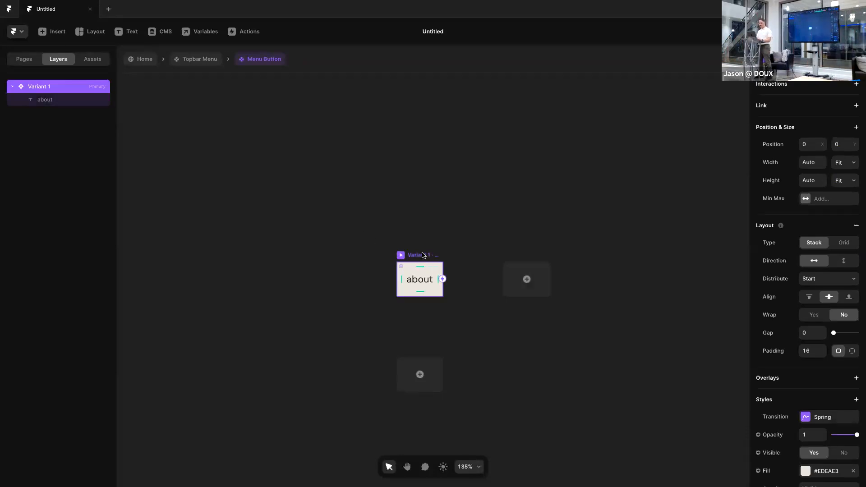
pyautogui.click(420, 374)
pyautogui.click(431, 383)
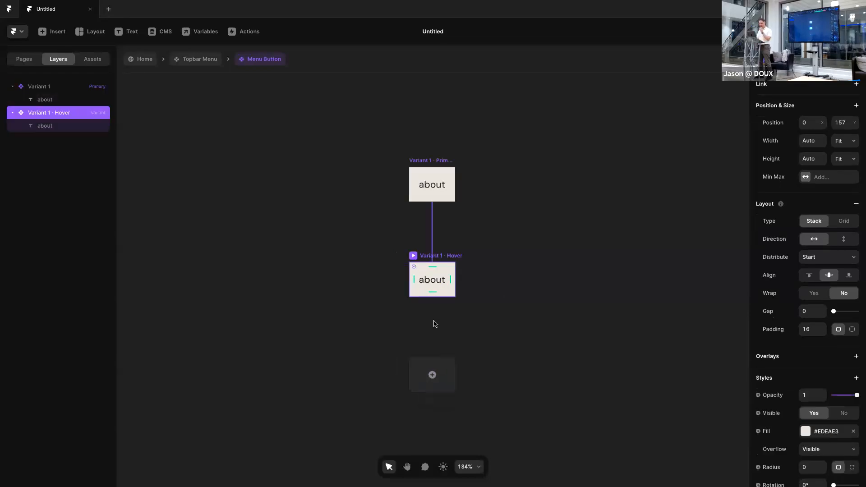
# Lighten the fill of the Menu Button's Hover variant to a near-white cream and clear the selection
pyautogui.click(483, 242)
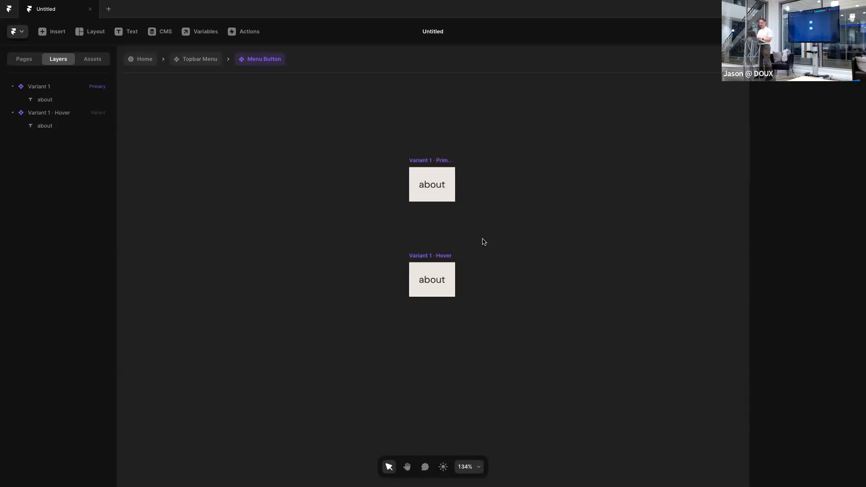
pyautogui.click(433, 256)
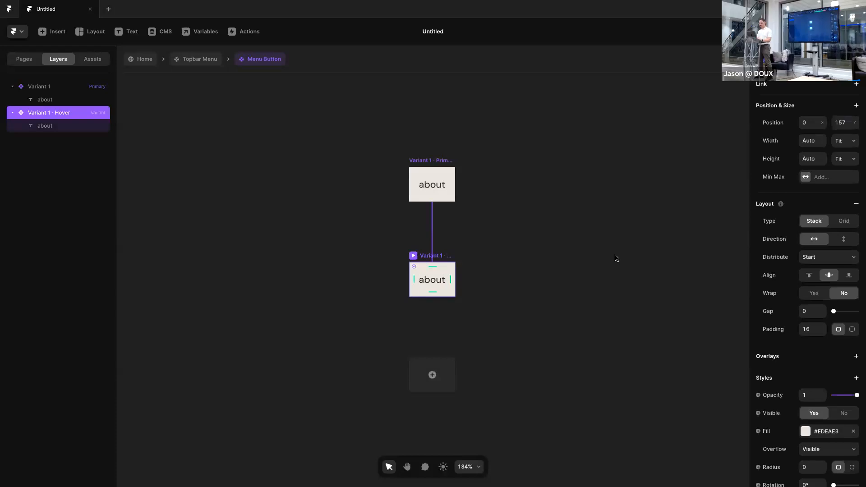
pyautogui.scroll(-3, 805, 339)
pyautogui.click(805, 358)
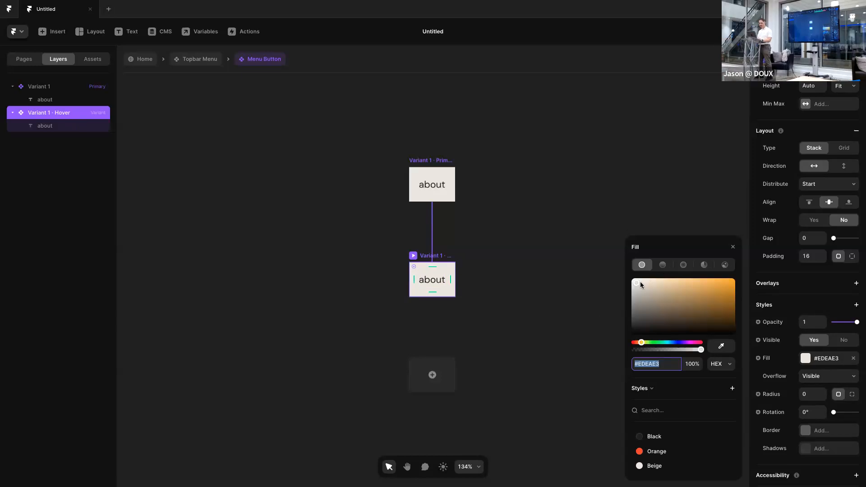
pyautogui.moveTo(641, 284); pyautogui.dragTo(638, 276)
pyautogui.click(526, 193)
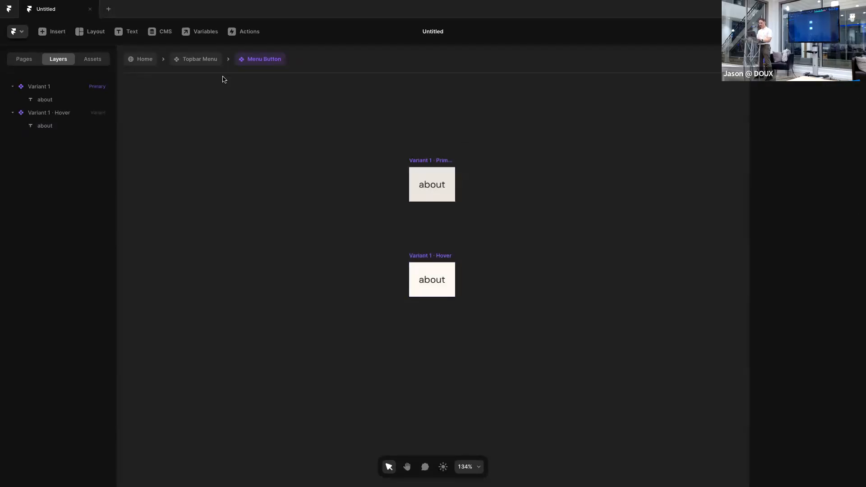
# Return to the Topbar Menu component and duplicate the about Menu Button instance
pyautogui.click(200, 60)
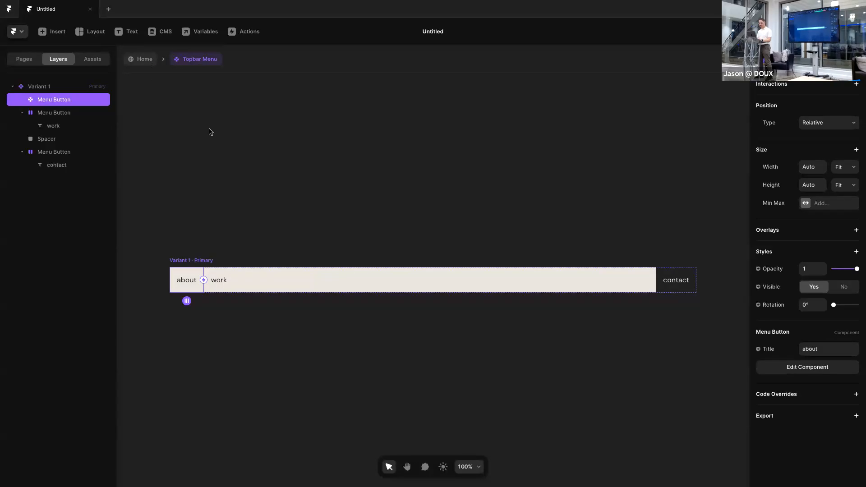
pyautogui.click(241, 180)
pyautogui.click(81, 99)
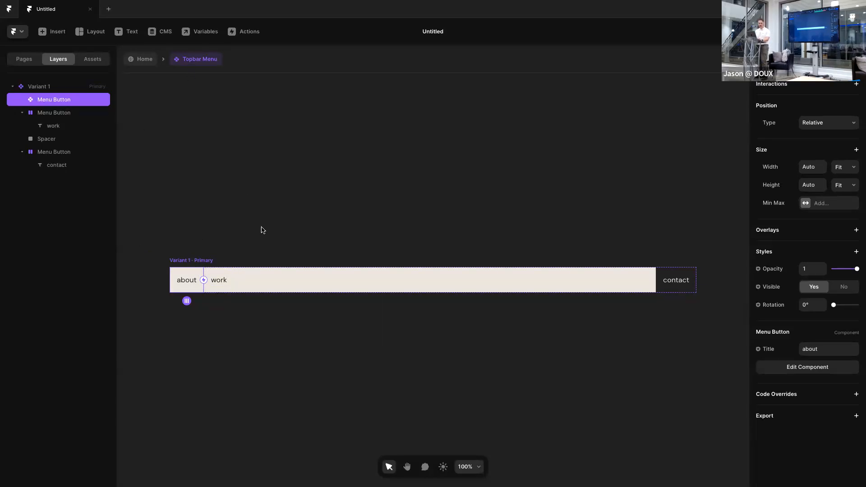
pyautogui.hotkey('ctrl', 'd')
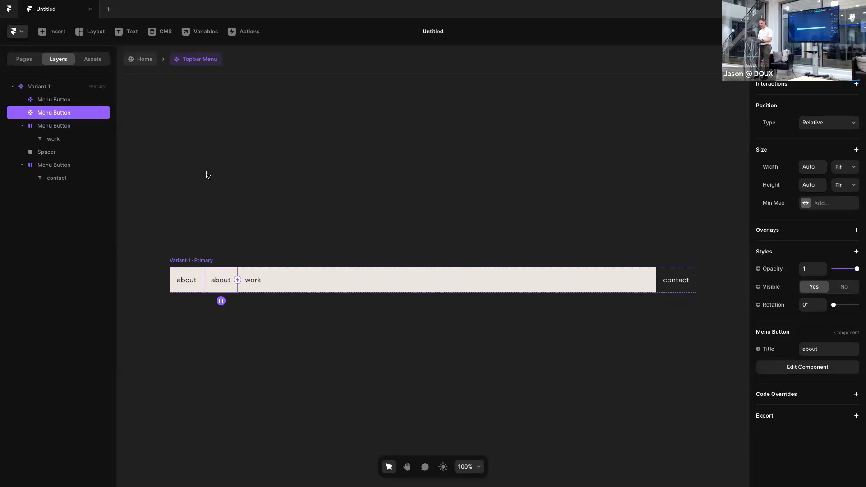
# Move the duplicated Menu Button instance ahead of the original at the start of the topbar
pyautogui.rightClick(71, 113)
pyautogui.moveTo(102, 172)
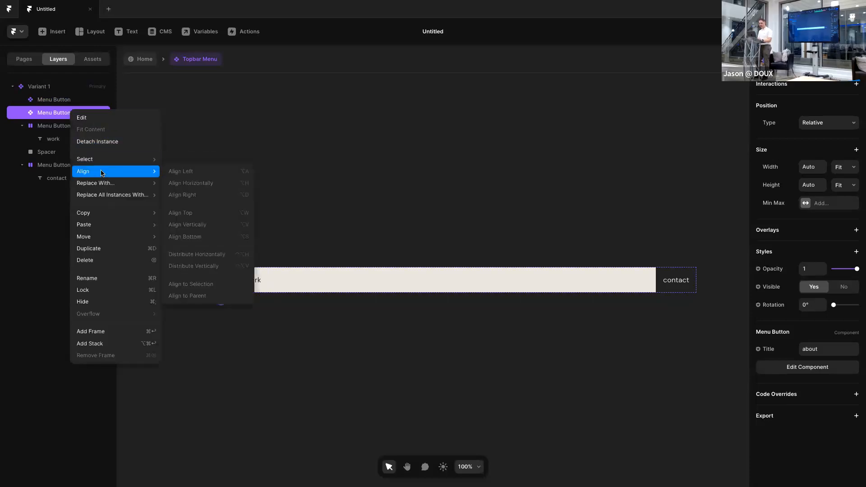
pyautogui.click(276, 197)
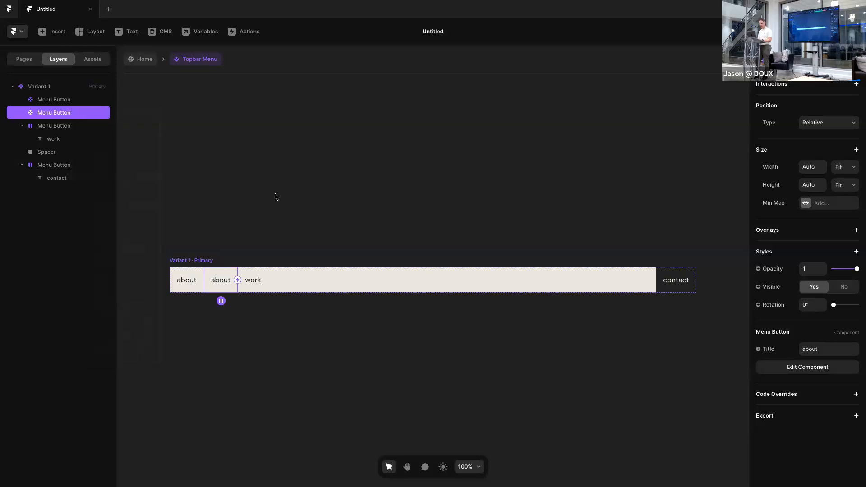
pyautogui.click(273, 221)
pyautogui.click(225, 273)
pyautogui.moveTo(225, 274); pyautogui.dragTo(194, 277)
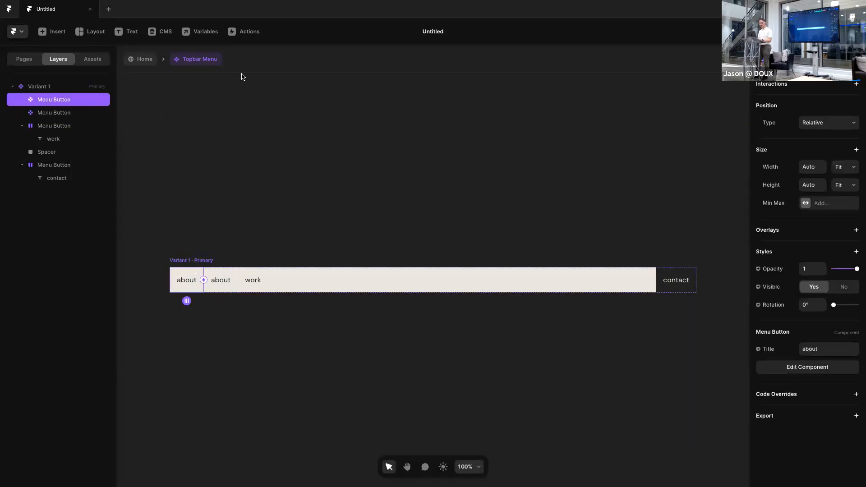
# Open the Menu Button component to inspect the Title variable on its primary text, and return to the Topbar Menu component
pyautogui.doubleClick(185, 276)
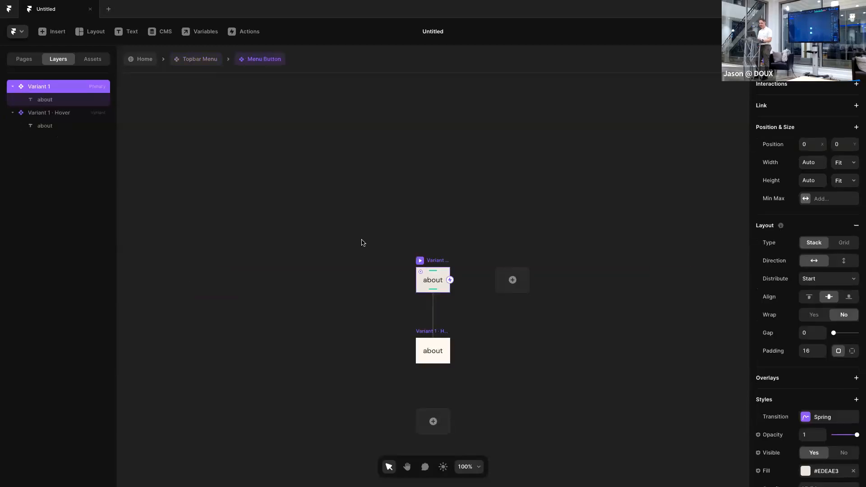
pyautogui.click(437, 280)
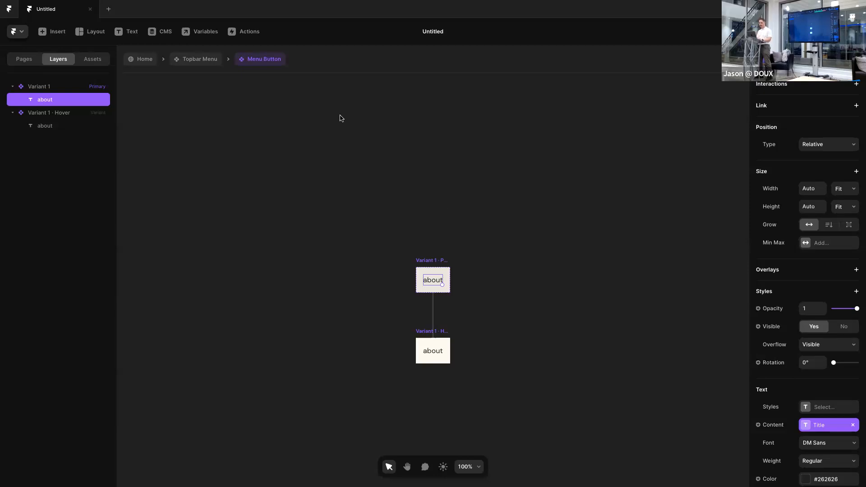
pyautogui.click(200, 60)
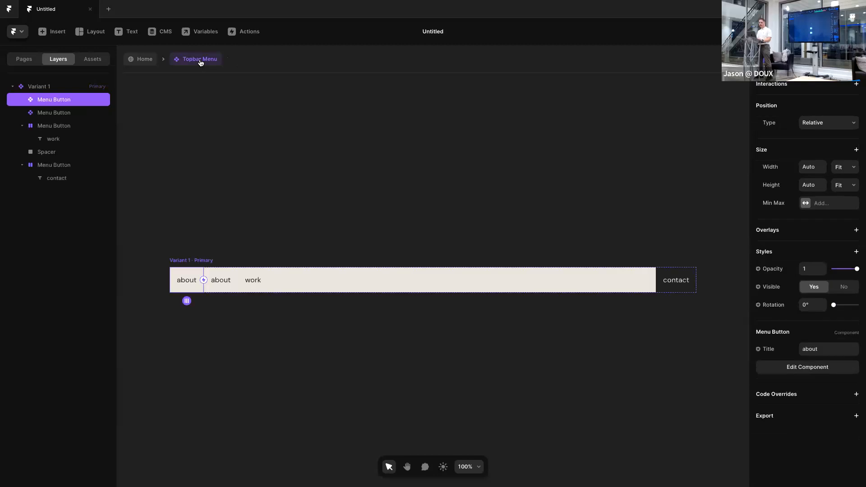
# Set the second Menu Button instance's Title to work and delete the old work stack beside it
pyautogui.click(211, 288)
pyautogui.click(193, 285)
pyautogui.click(218, 286)
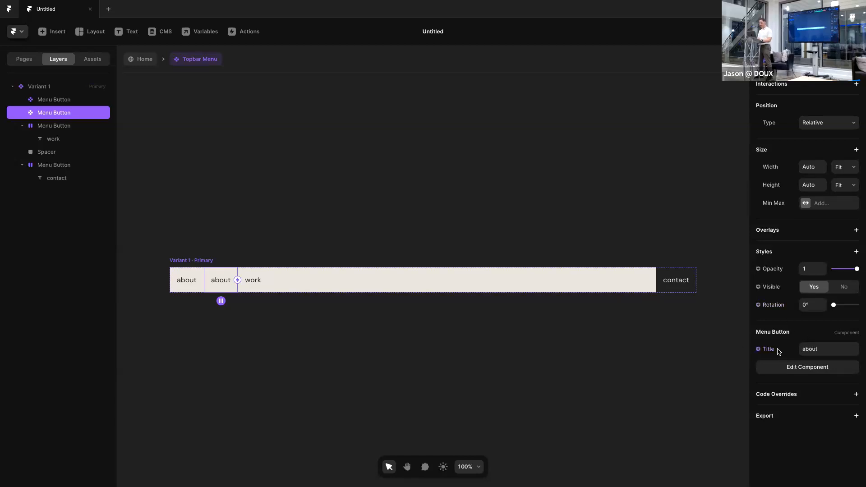
pyautogui.click(833, 352)
pyautogui.write('work')
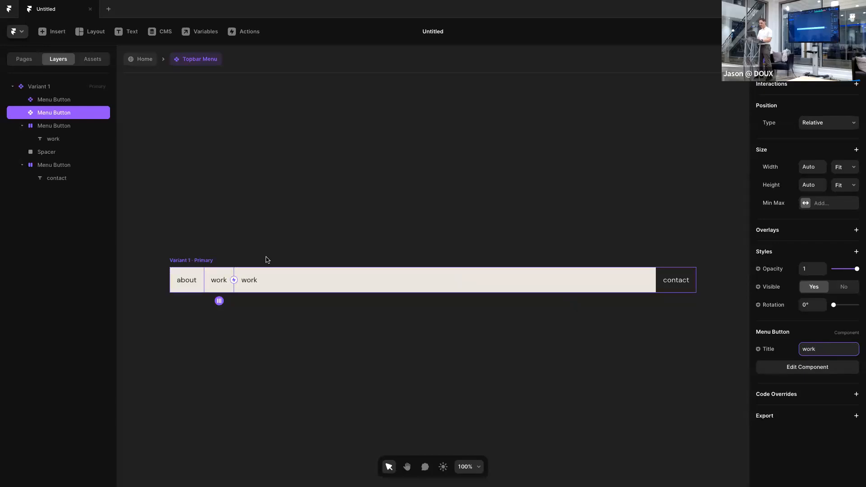
pyautogui.click(255, 275)
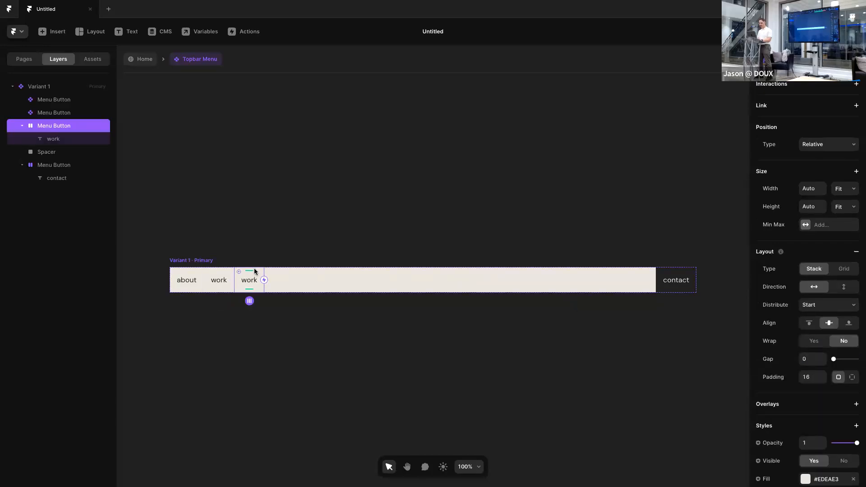
pyautogui.press('Delete')
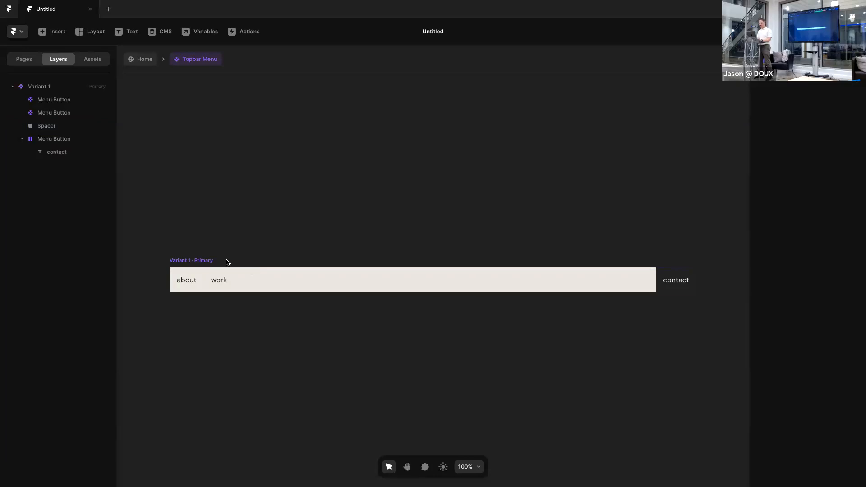
# Open the Menu Button component from the work instance, examine the Title variable on Variant 1's text, and return to the Topbar Menu component
pyautogui.click(219, 276)
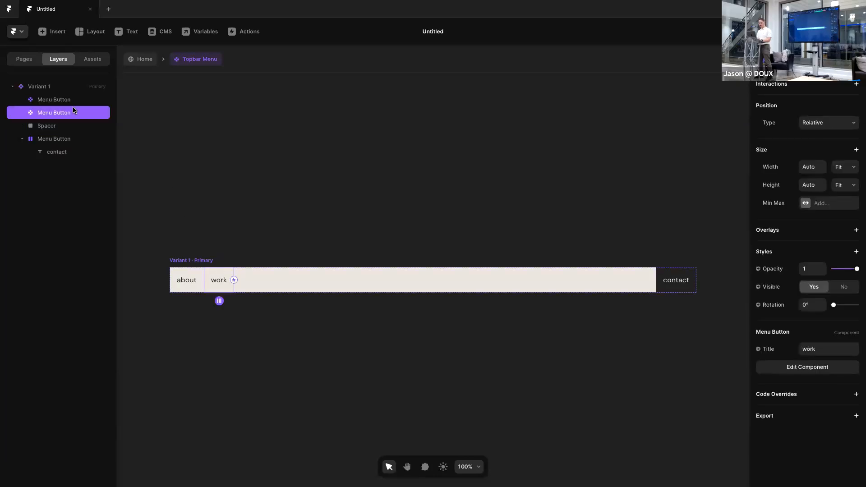
pyautogui.doubleClick(219, 280)
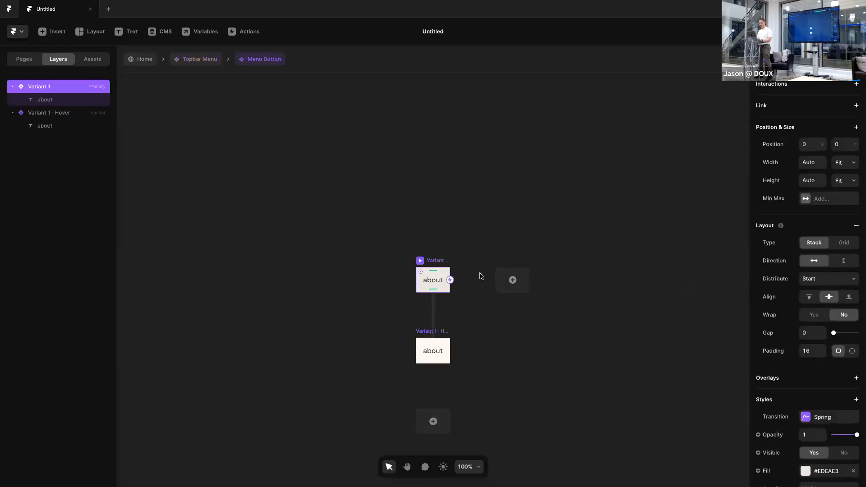
pyautogui.click(432, 281)
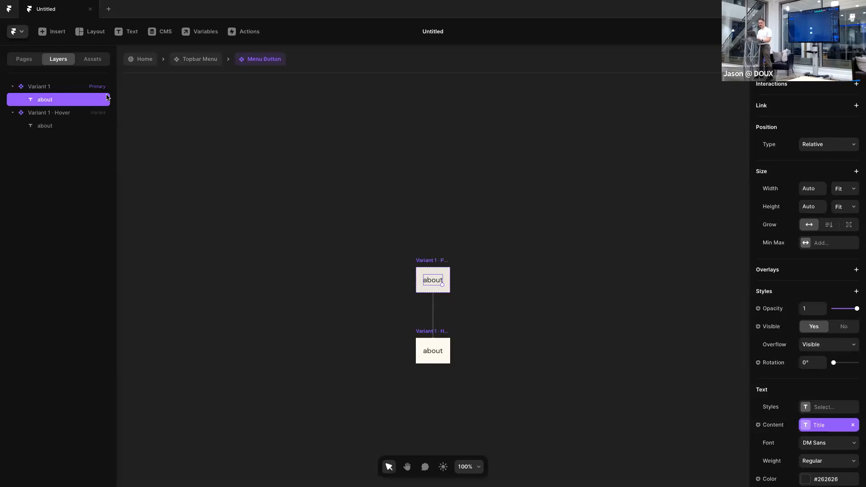
pyautogui.scroll(-2, 817, 241)
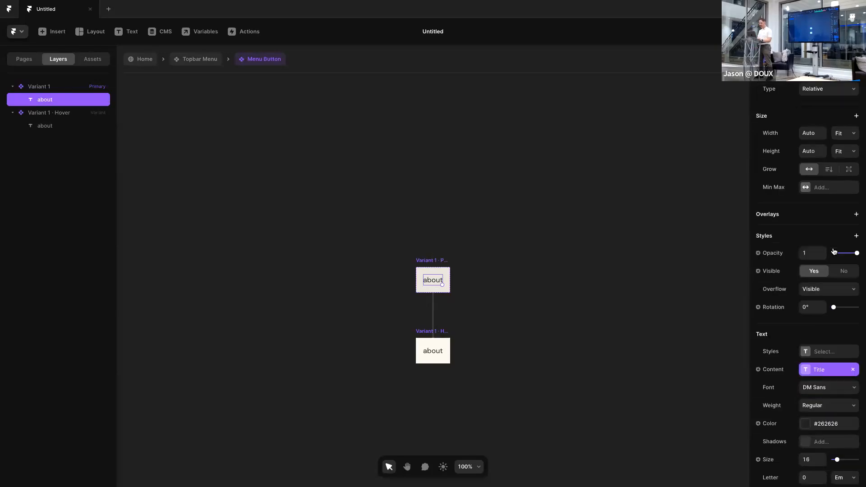
pyautogui.scroll(-3, 790, 192)
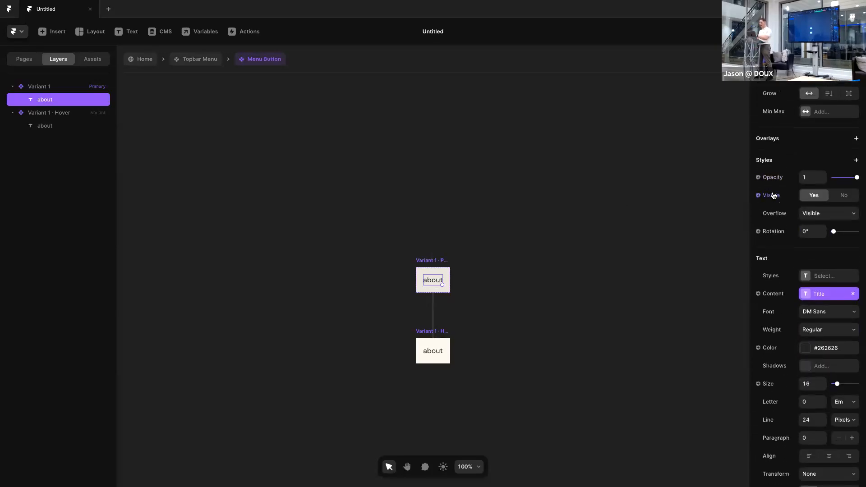
pyautogui.scroll(-2, 776, 210)
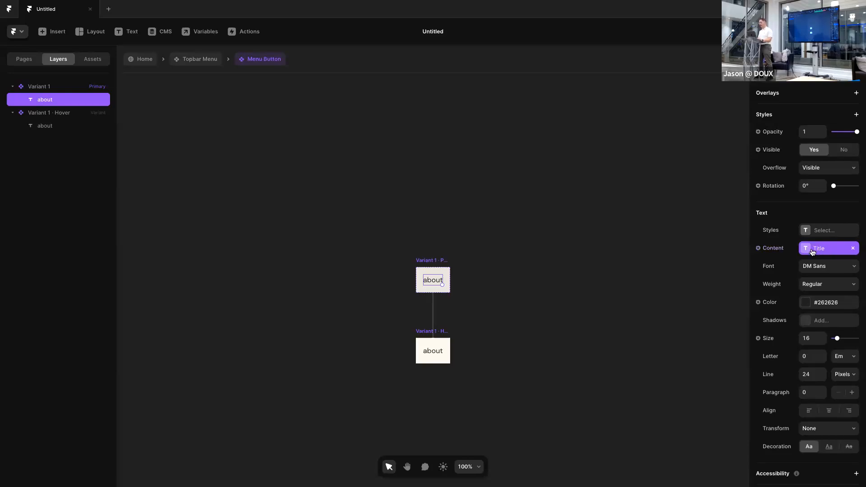
pyautogui.click(464, 244)
pyautogui.click(436, 259)
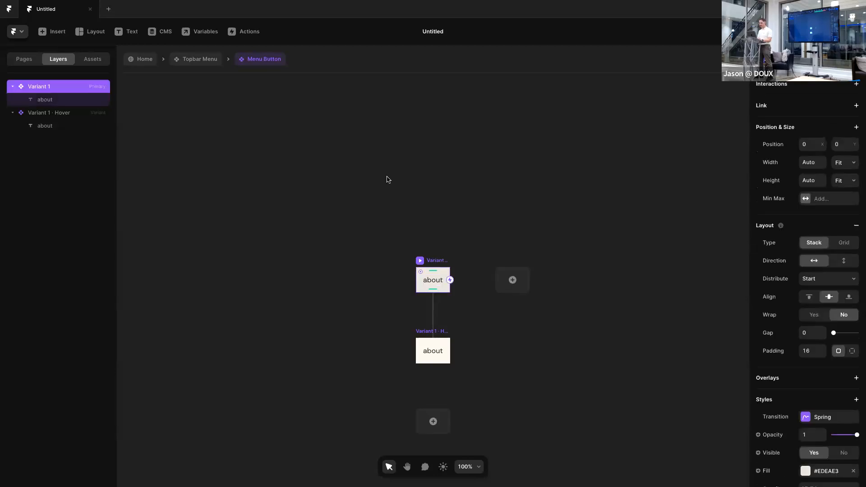
pyautogui.click(450, 232)
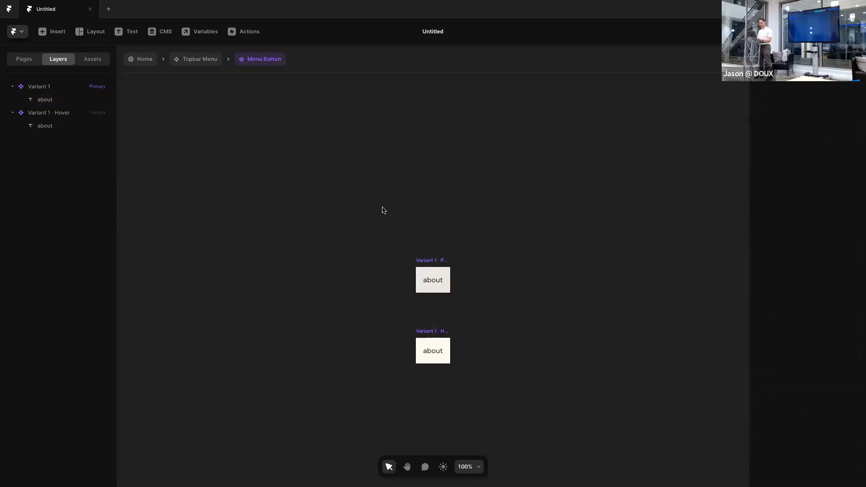
pyautogui.click(200, 64)
pyautogui.click(287, 137)
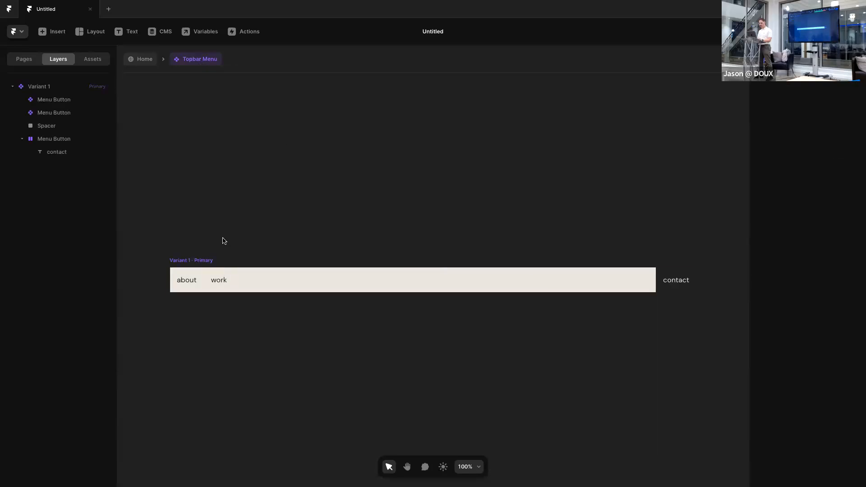
# Open the Menu Button component from the work instance and add a second variant beside the primary one
pyautogui.click(659, 278)
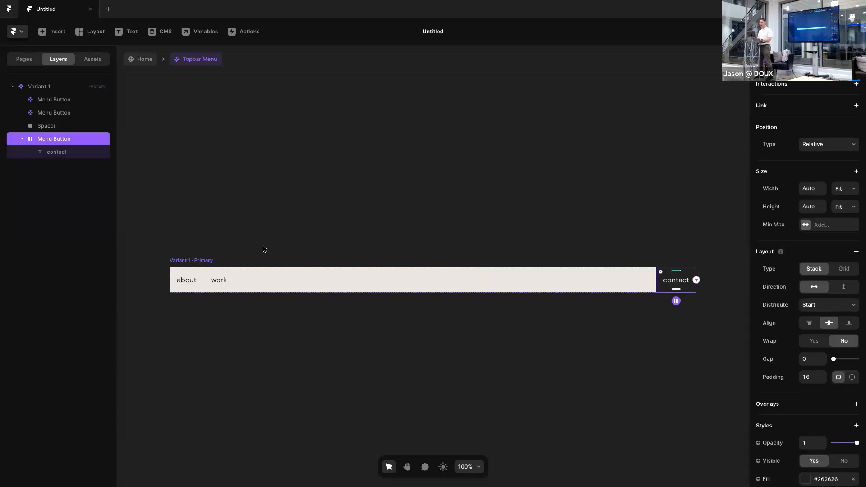
pyautogui.click(221, 274)
pyautogui.doubleClick(221, 273)
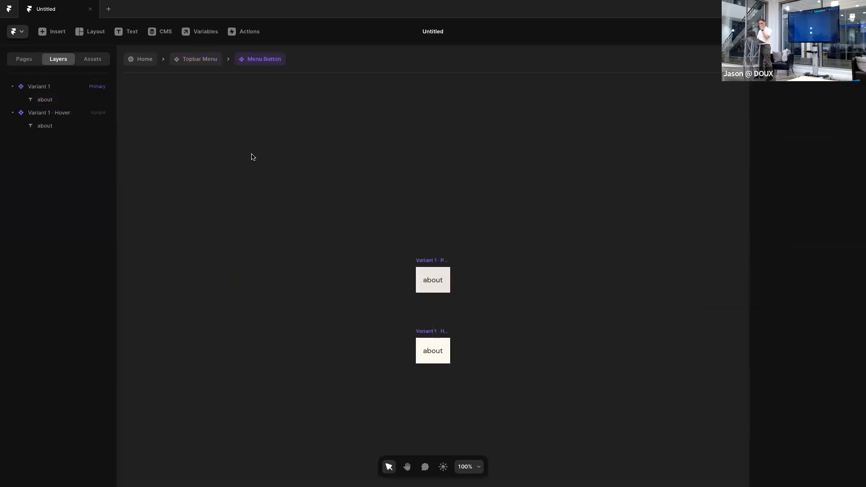
pyautogui.click(440, 260)
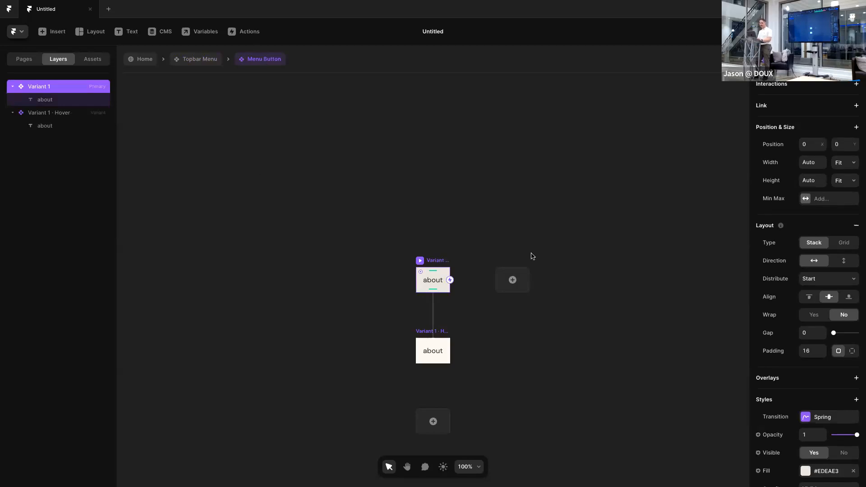
pyautogui.click(513, 281)
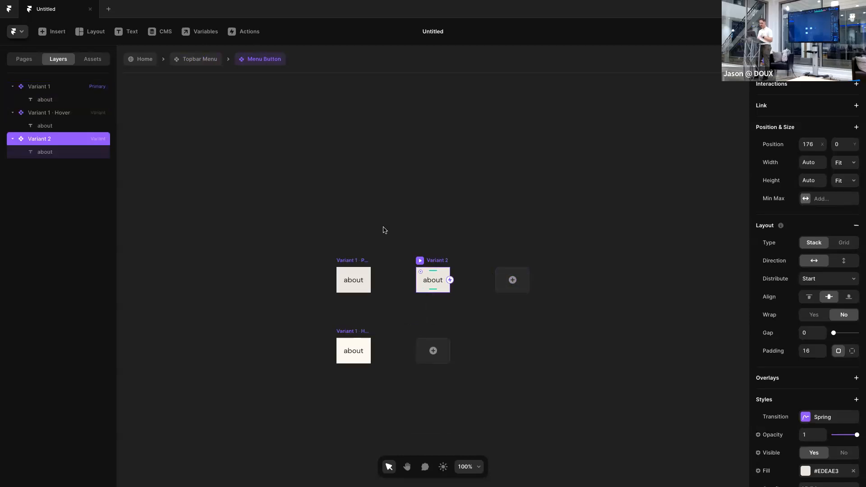
# Set the fill of the Menu Button's Variant 2 to the Black color style
pyautogui.click(485, 234)
pyautogui.click(438, 260)
pyautogui.scroll(-4, 829, 299)
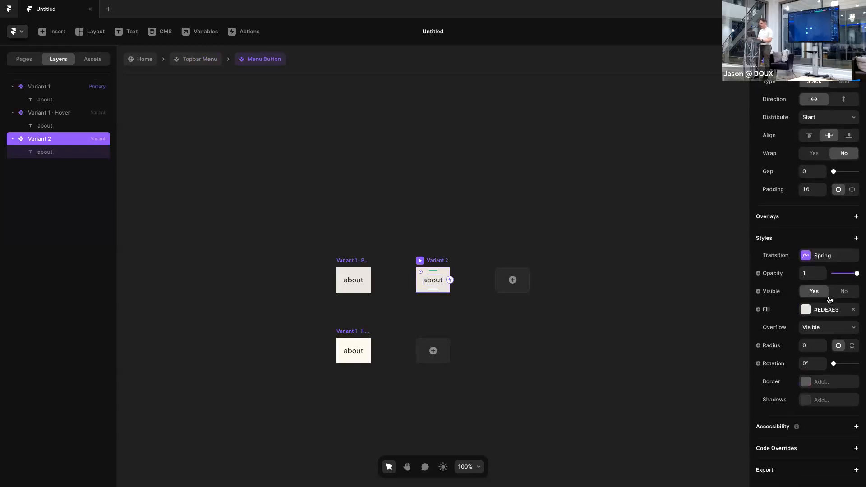
pyautogui.click(825, 310)
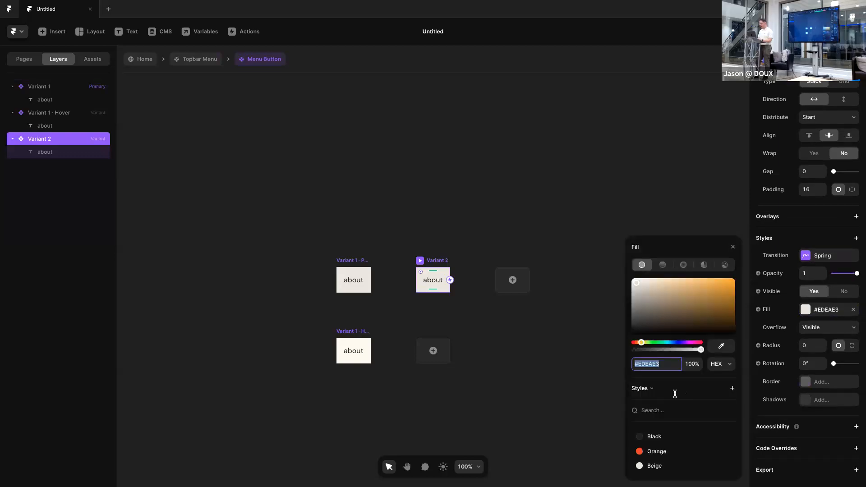
pyautogui.click(652, 437)
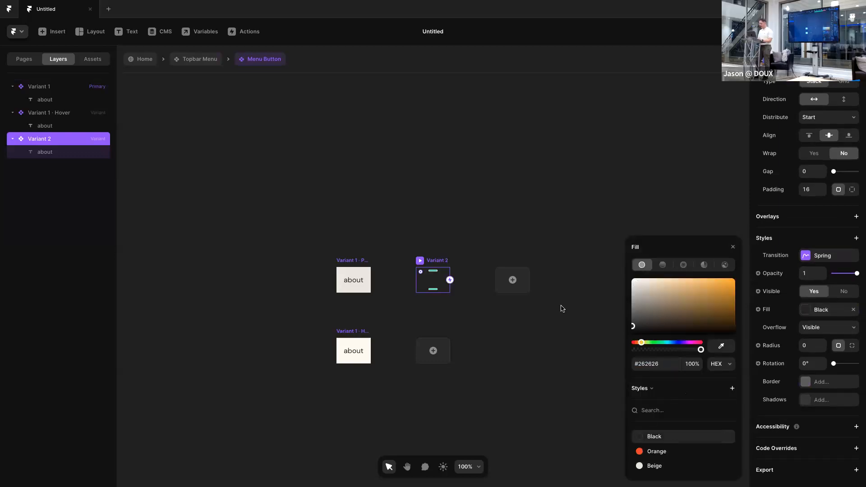
pyautogui.click(523, 229)
# Set the color of the about text in Variant 2 to the Beige color style
pyautogui.click(433, 279)
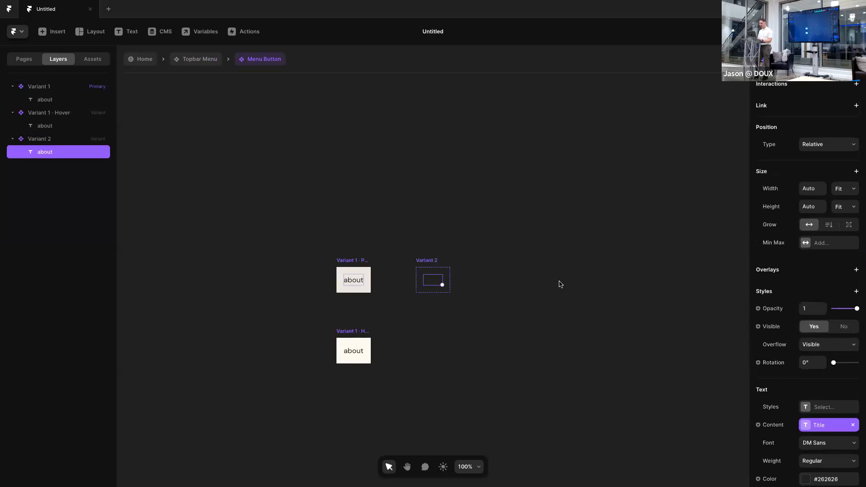
pyautogui.scroll(-2, 824, 366)
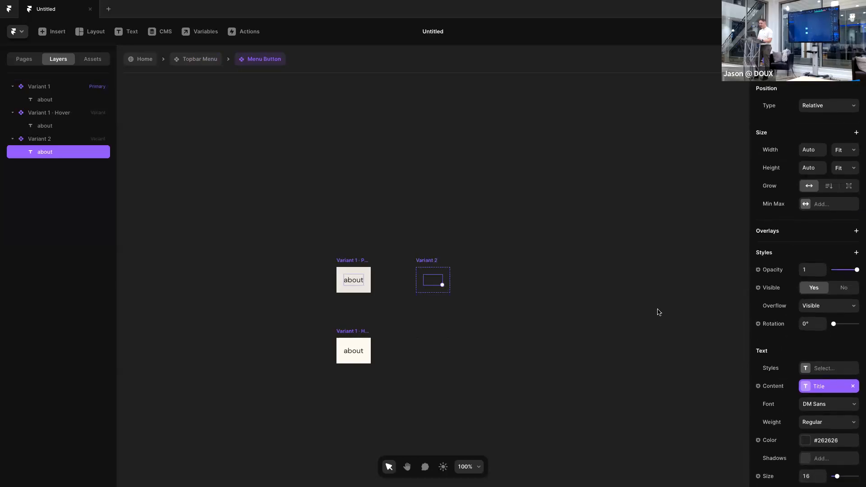
pyautogui.click(811, 441)
pyautogui.click(654, 466)
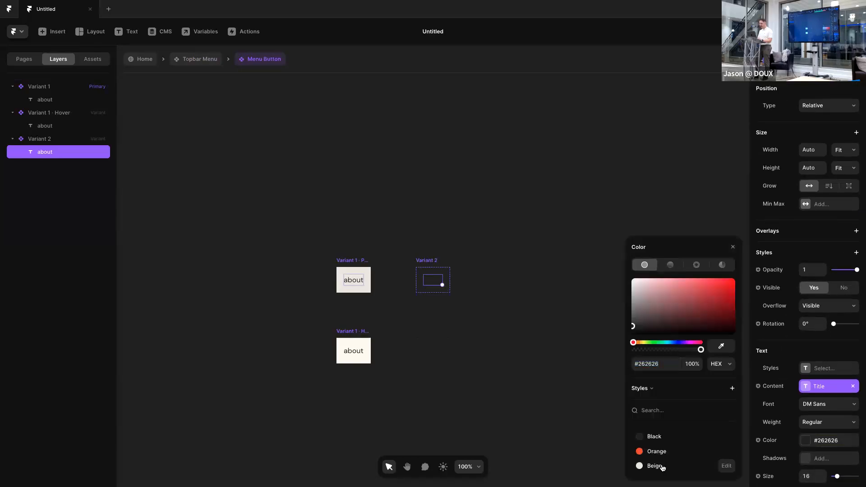
pyautogui.click(524, 307)
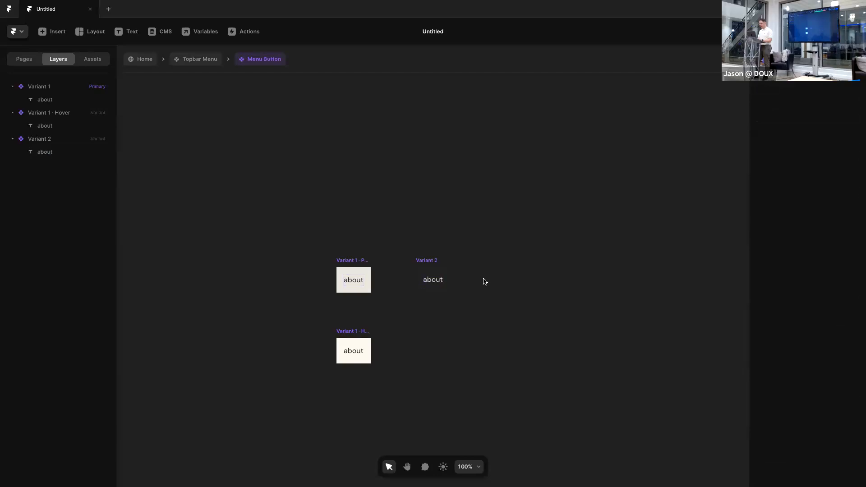
# Add a hover state to the Menu Button's Variant 2
pyautogui.click(432, 264)
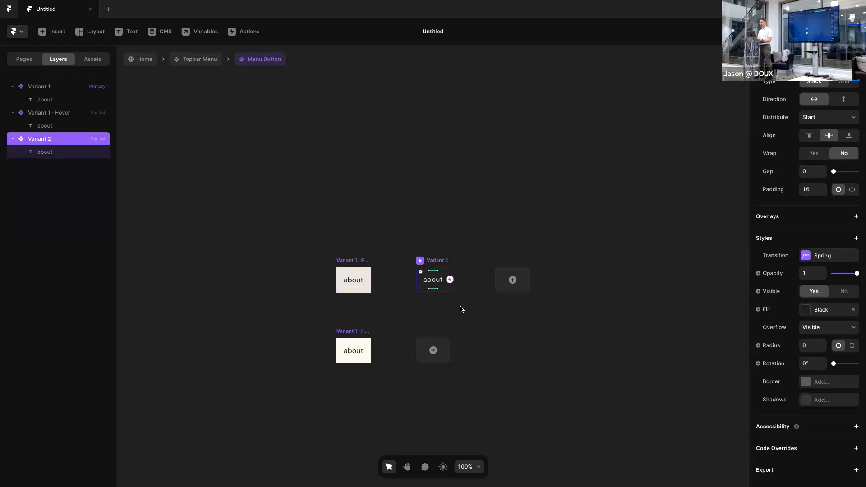
pyautogui.click(450, 354)
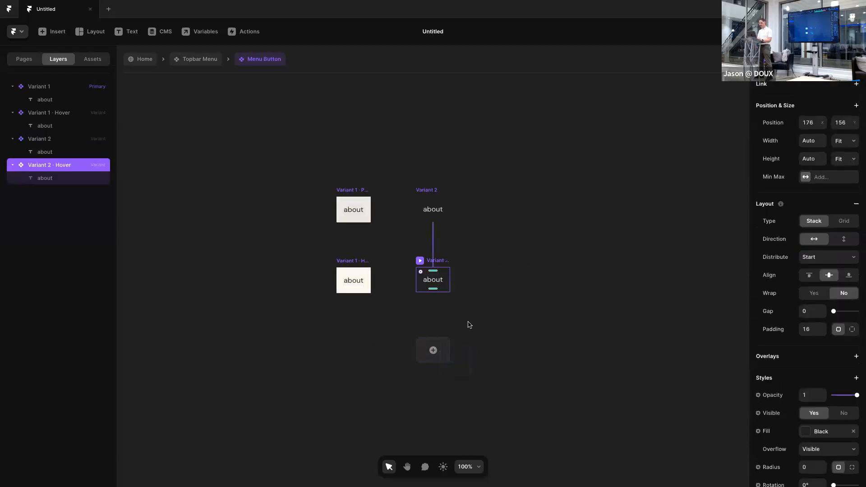
pyautogui.click(476, 270)
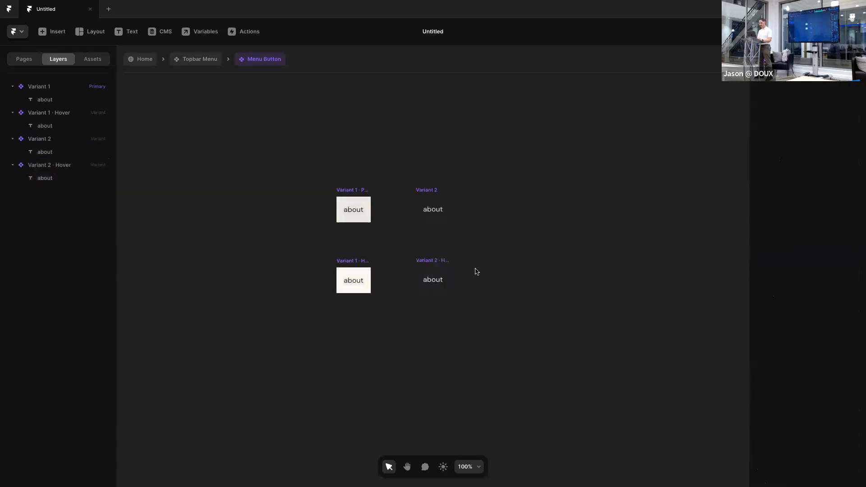
# Lighten the fill of Variant 2's hover state from black to a dark gray
pyautogui.click(443, 260)
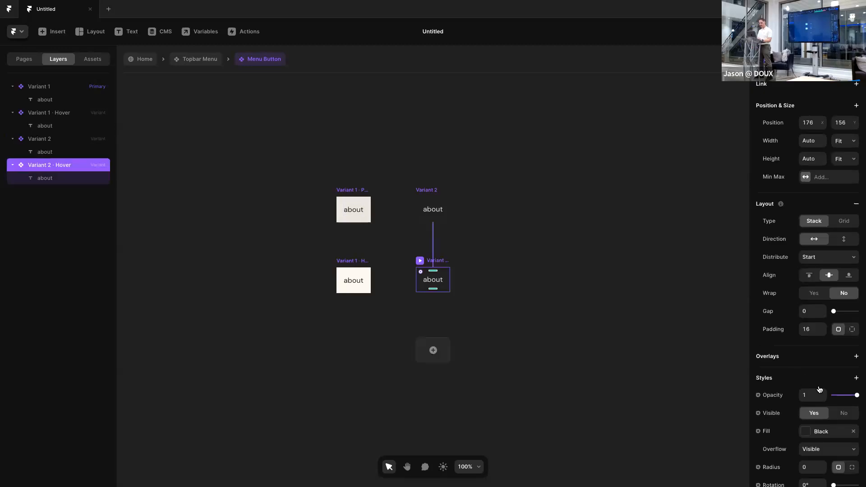
pyautogui.scroll(-1, 820, 390)
pyautogui.click(819, 404)
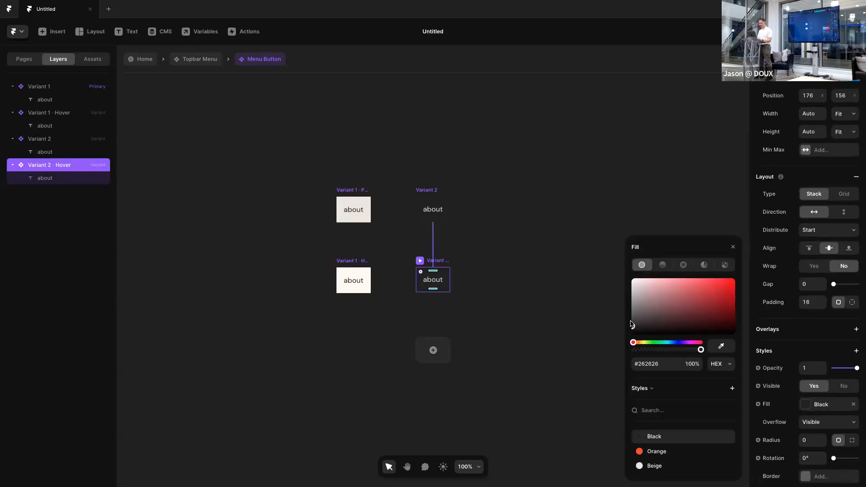
pyautogui.moveTo(633, 326); pyautogui.dragTo(622, 320)
pyautogui.click(587, 301)
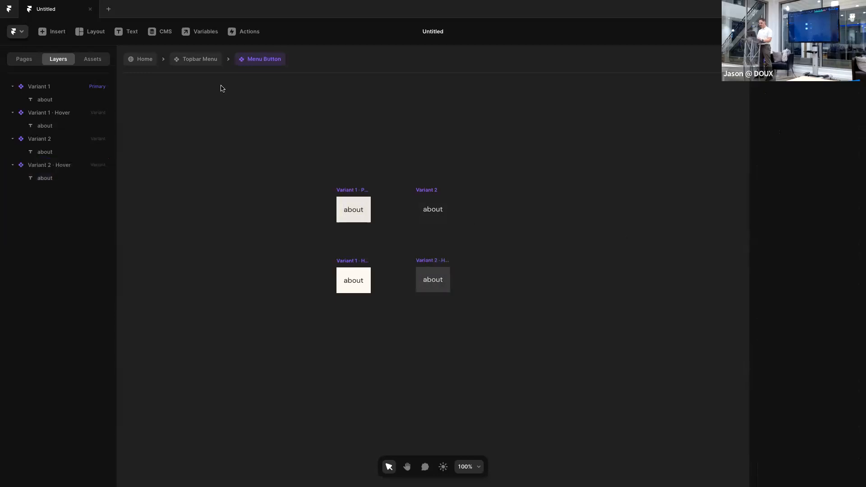
# Return to the Home page, preview the Desktop breakpoint to check the topbar menu, and close the preview
pyautogui.click(187, 64)
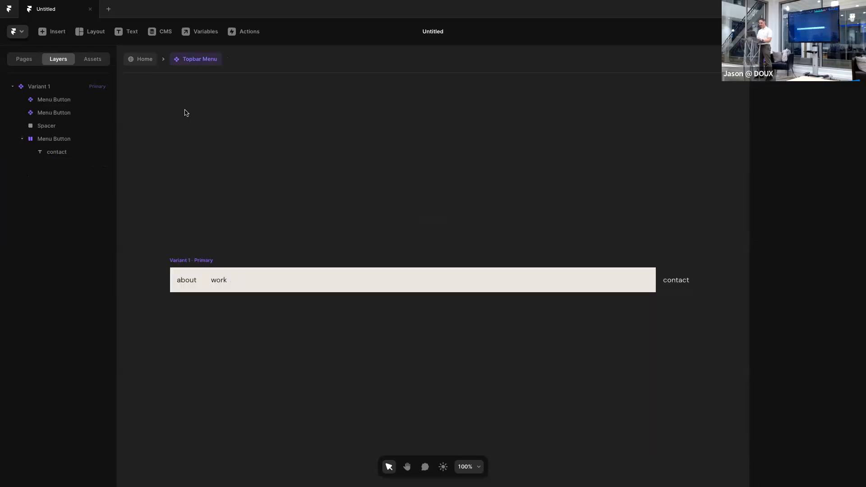
pyautogui.click(144, 60)
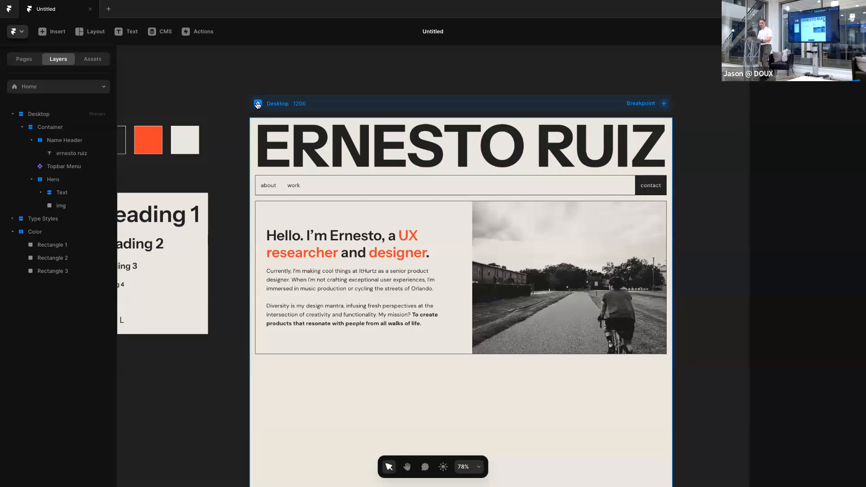
pyautogui.click(258, 106)
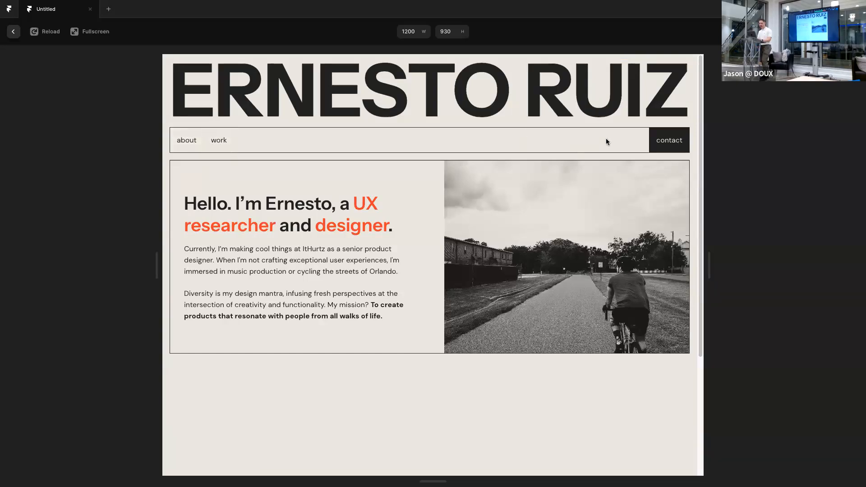
pyautogui.click(13, 36)
# In the Topbar Menu component, duplicate the work Menu Button instance and move the copy past the Spacer, just before the contact stack
pyautogui.doubleClick(331, 186)
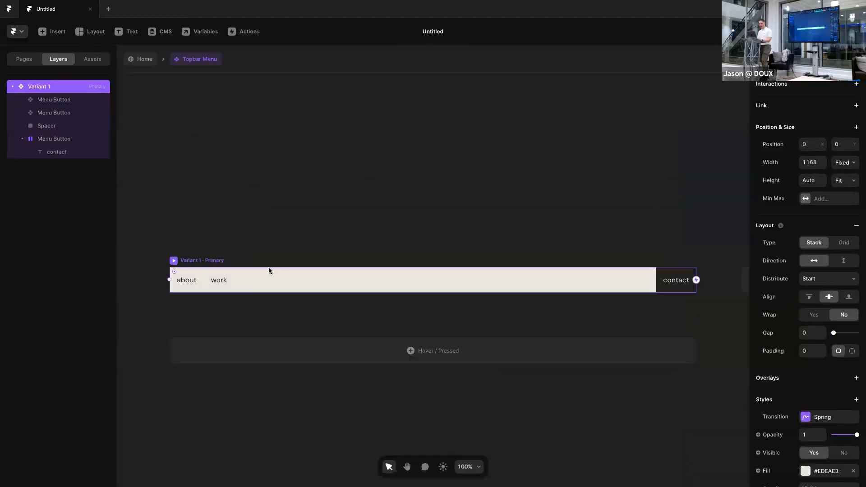
pyautogui.click(233, 277)
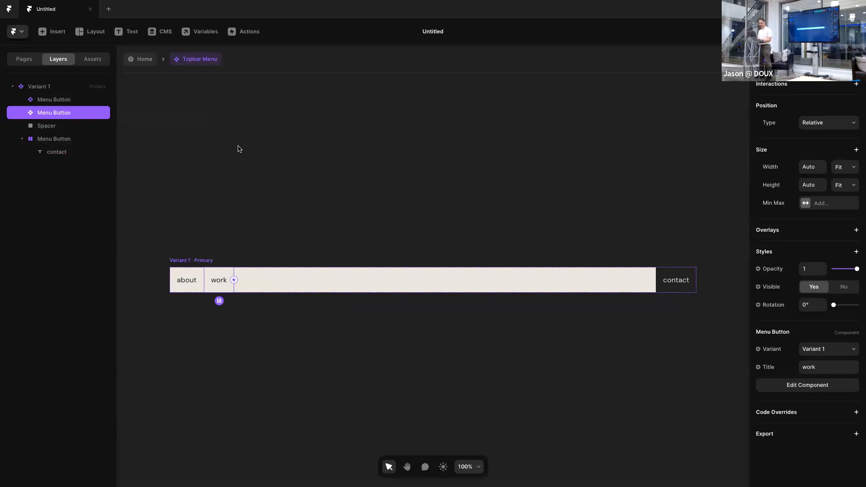
pyautogui.hotkey('ctrl', 'd')
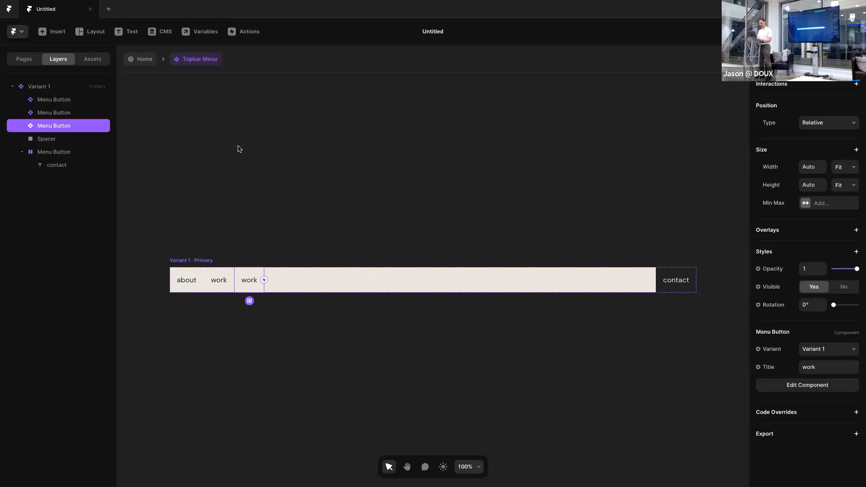
pyautogui.press('Right')
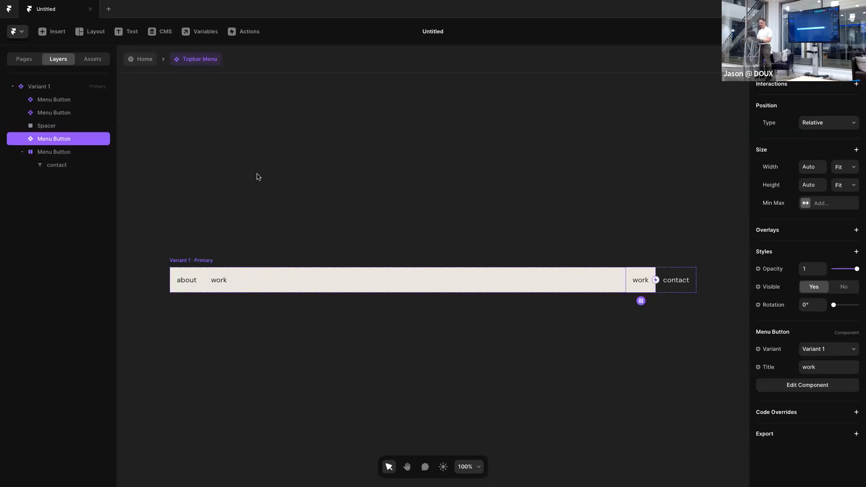
# Switch the duplicated Menu Button instance beside contact to Variant 2
pyautogui.click(822, 353)
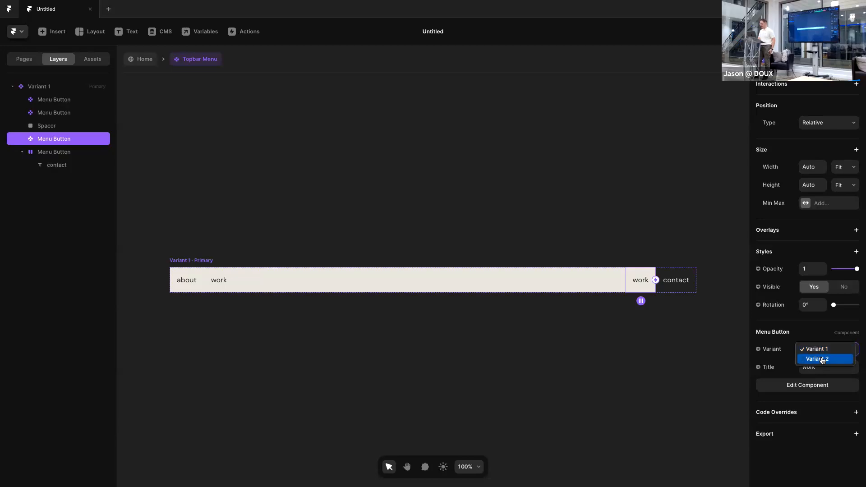
pyautogui.click(823, 360)
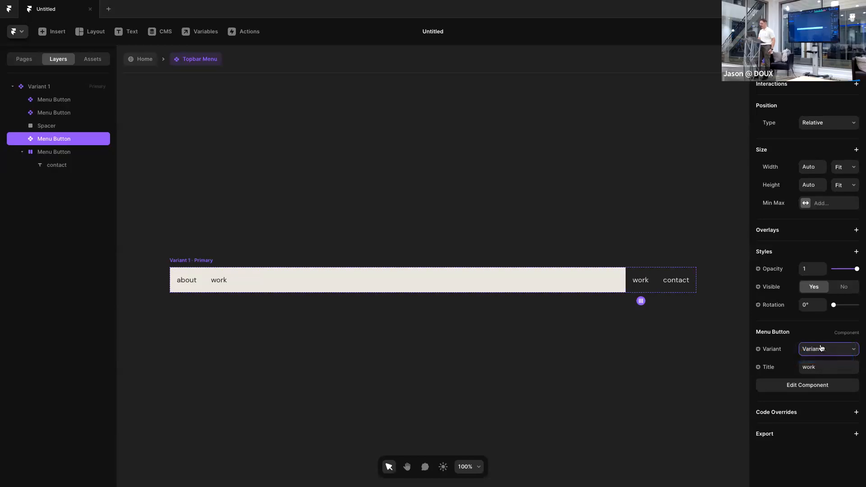
# Title the duplicated Variant 2 Menu Button "contact" and delete the old contact stack beside it
pyautogui.click(819, 366)
pyautogui.write('contact')
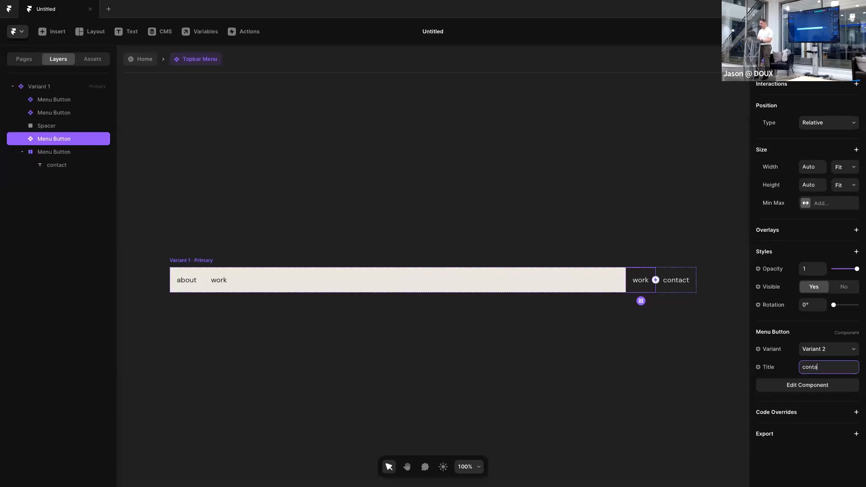
pyautogui.click(681, 337)
pyautogui.click(681, 289)
pyautogui.press('Delete')
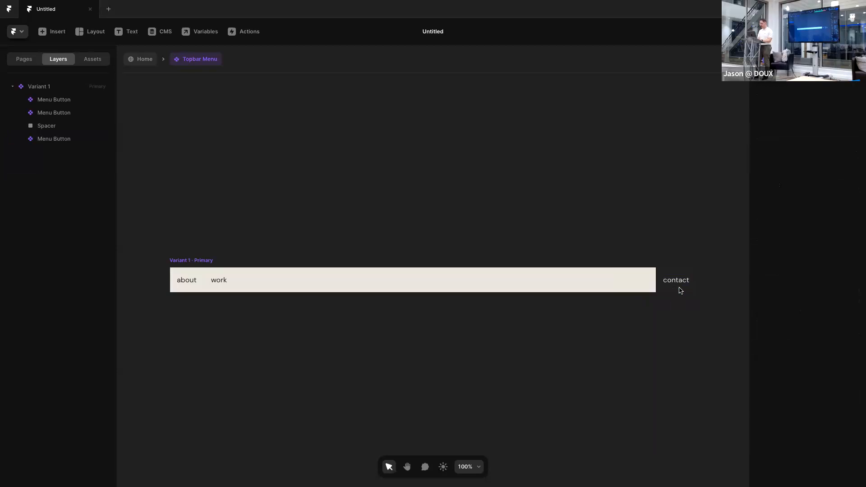
# Return to the Home page, preview the Desktop breakpoint to check the finished topbar menu, and close the preview
pyautogui.click(152, 56)
pyautogui.click(262, 109)
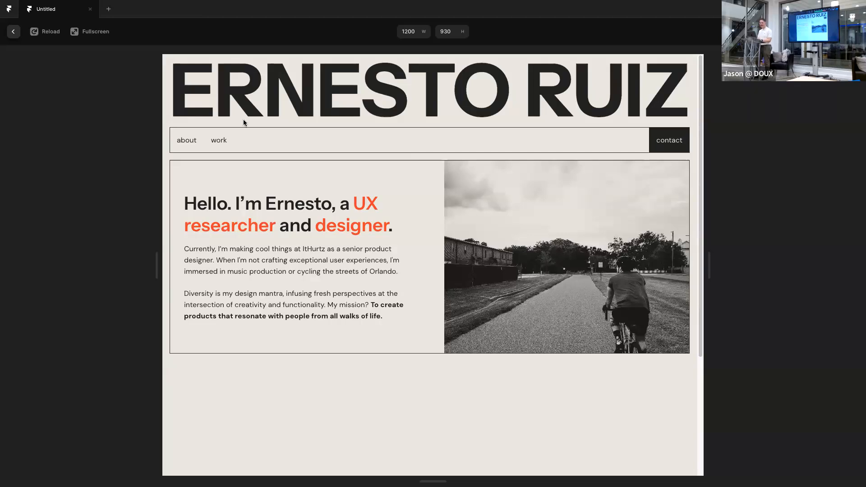
pyautogui.click(14, 32)
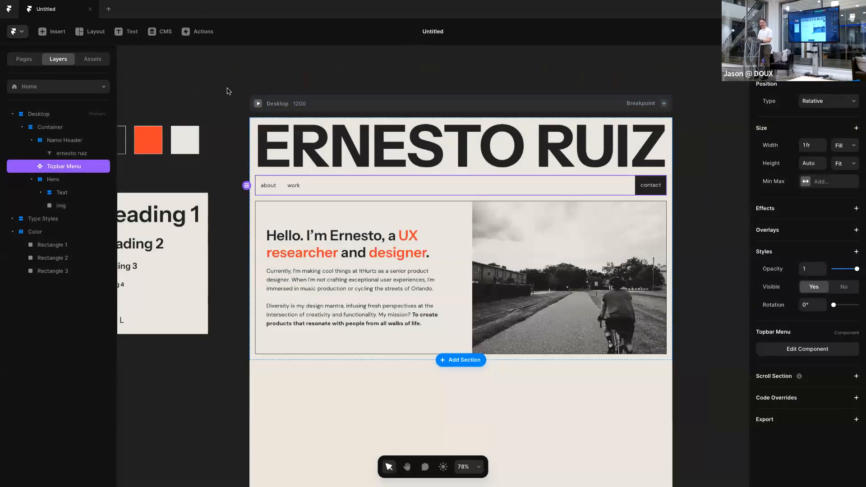
pyautogui.click(313, 85)
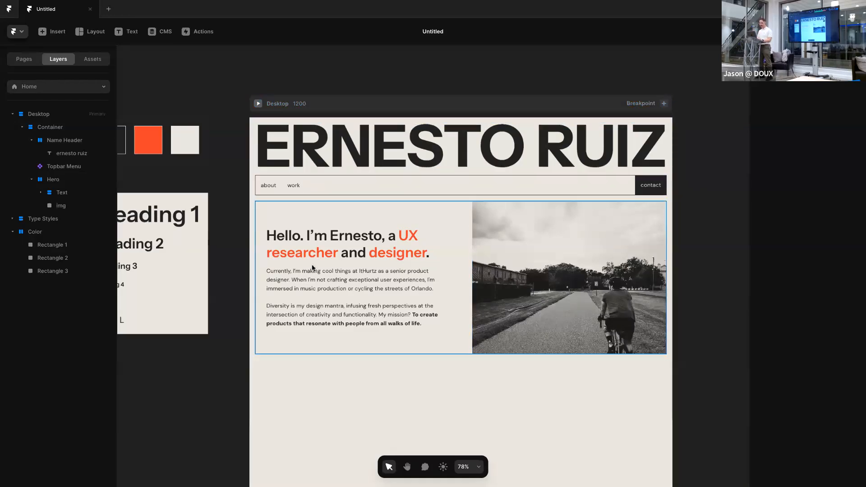
# Switch to the Figma mockup, examine its Hero, Work and Footer sections, and return to the Framer project
pyautogui.press('super+Tab')
pyautogui.scroll(-1, 343, 163)
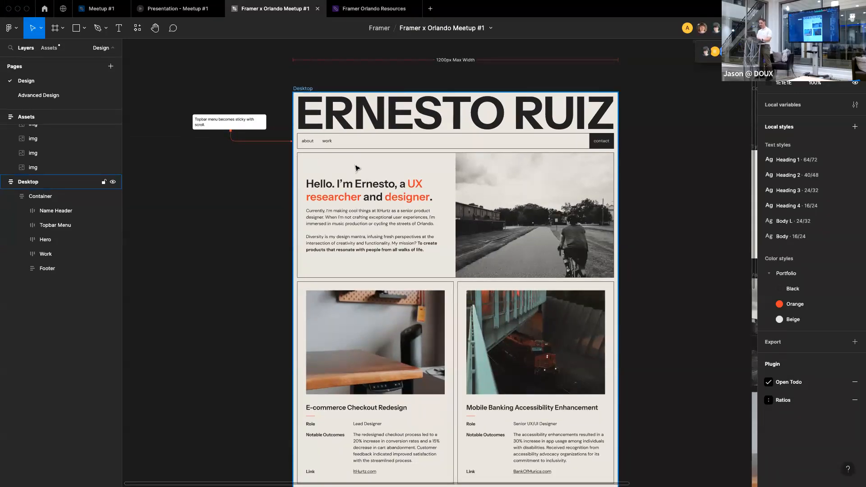
pyautogui.click(356, 169)
pyautogui.click(357, 169)
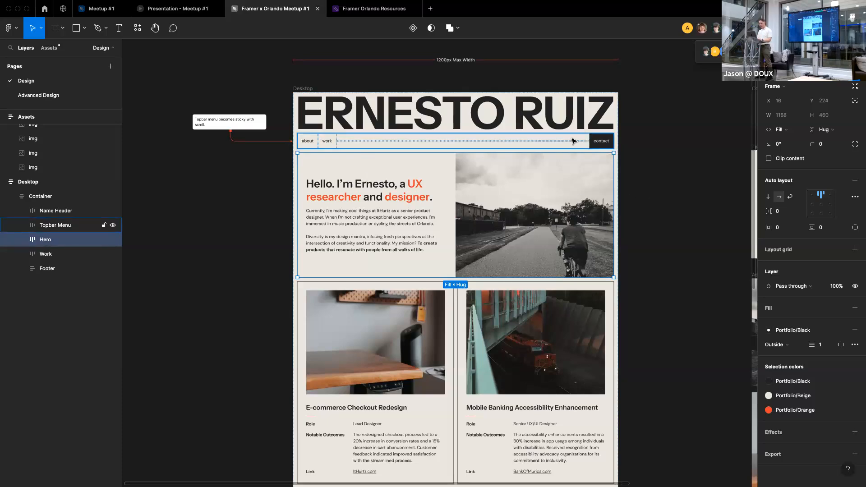
pyautogui.scroll(-2, 433, 264)
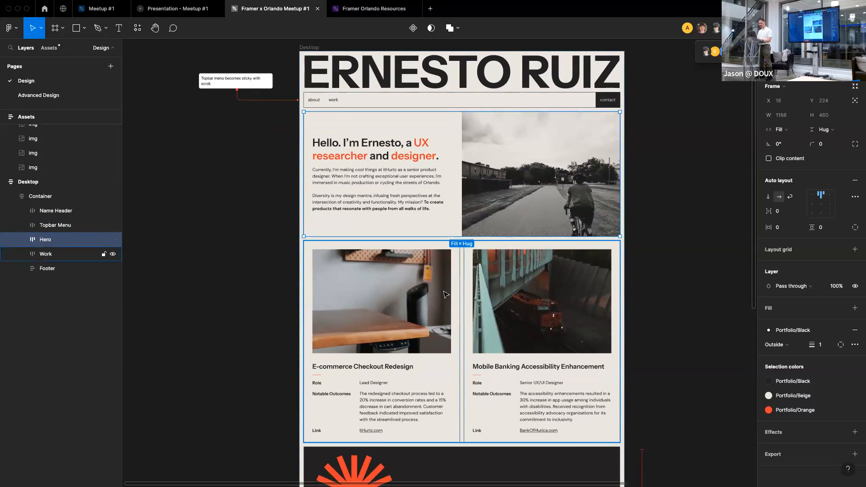
pyautogui.scroll(-10, 445, 294)
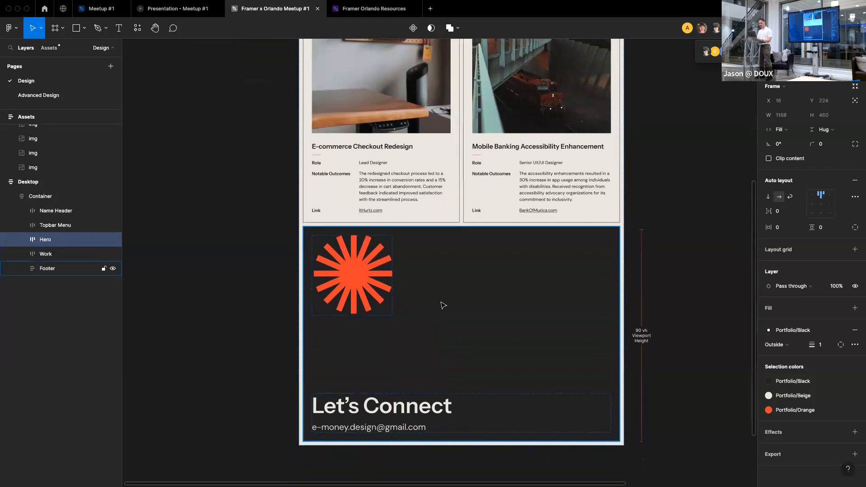
pyautogui.scroll(-1, 444, 312)
pyautogui.scroll(15, 466, 281)
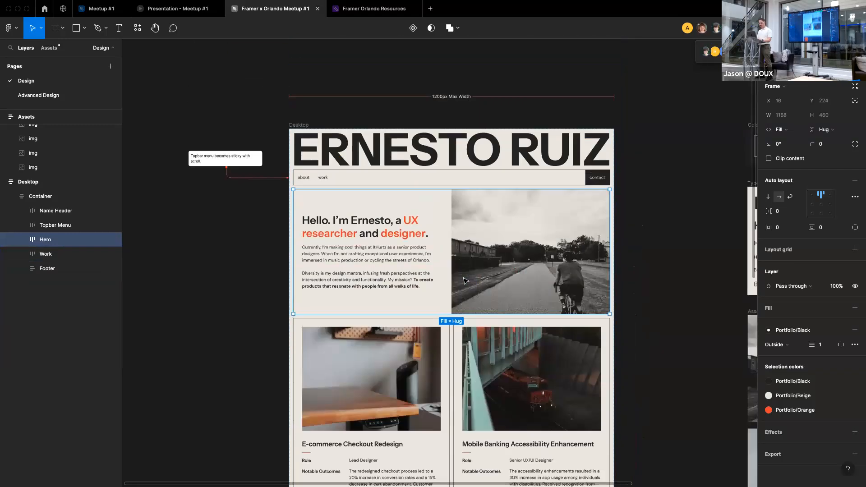
pyautogui.click(451, 89)
pyautogui.press('super+Tab')
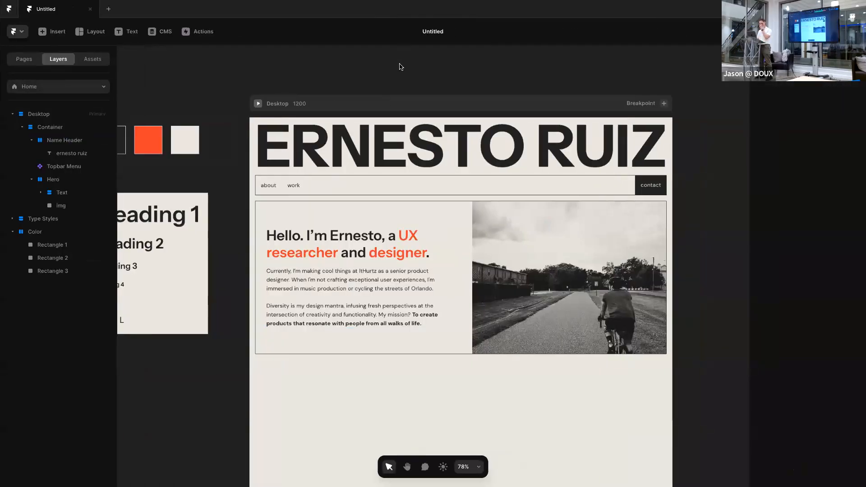
# Set the height of the Text stack inside Hero to Fill
pyautogui.click(446, 223)
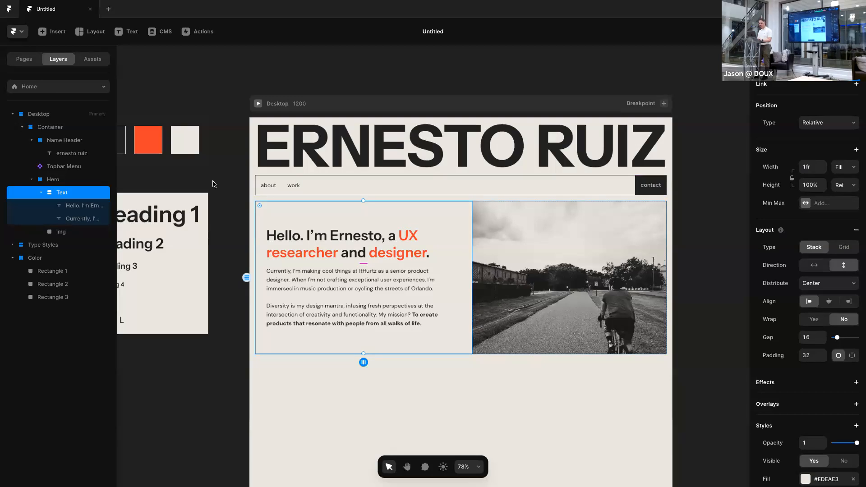
pyautogui.click(60, 180)
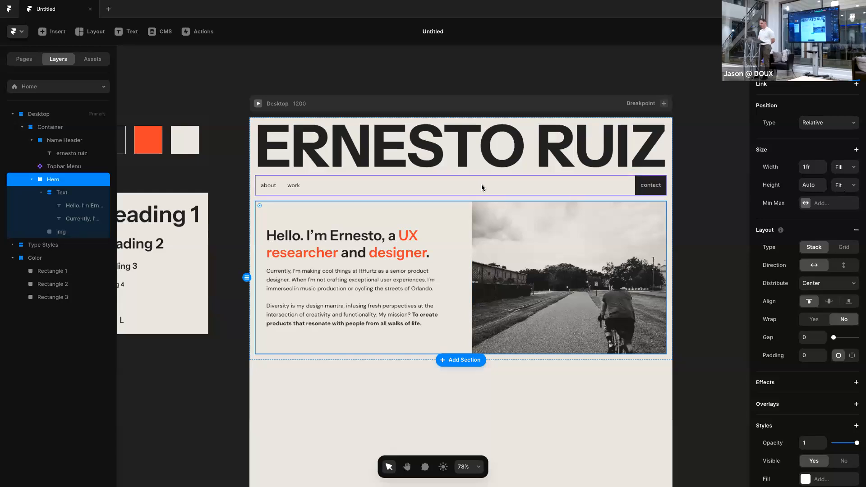
pyautogui.click(55, 195)
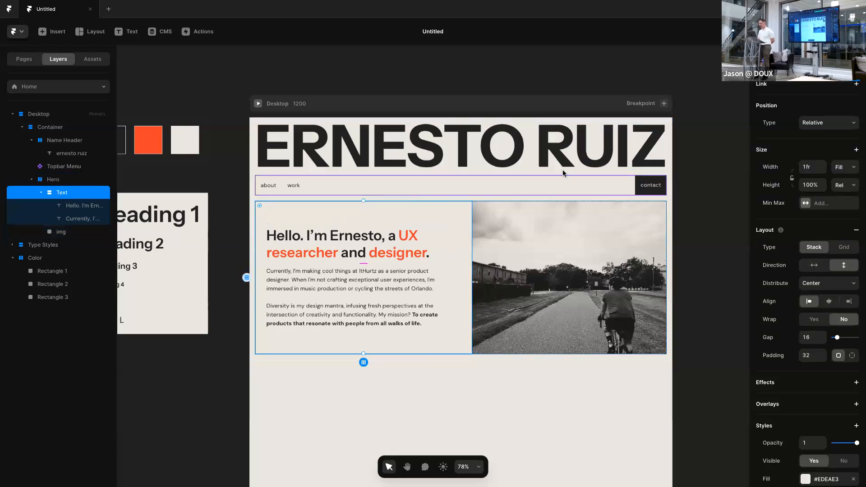
pyautogui.click(852, 190)
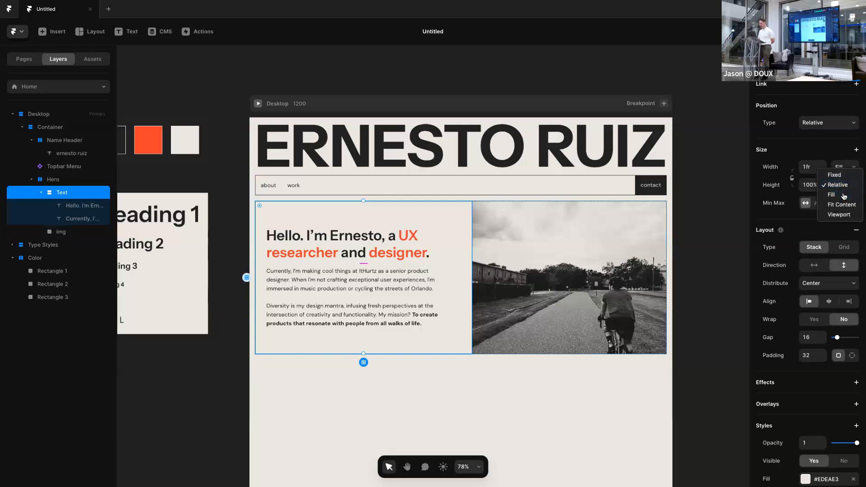
pyautogui.click(846, 186)
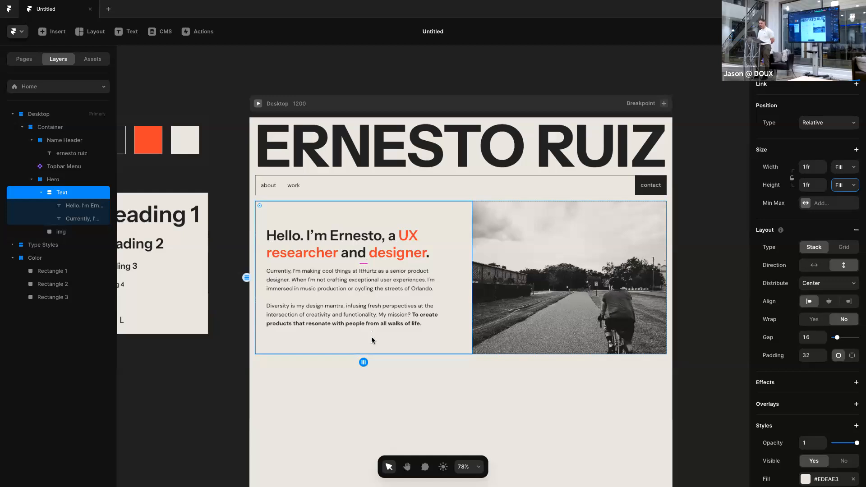
# Set the width of both the heading and the paragraph in the hero's Text stack to Fill
pyautogui.click(63, 232)
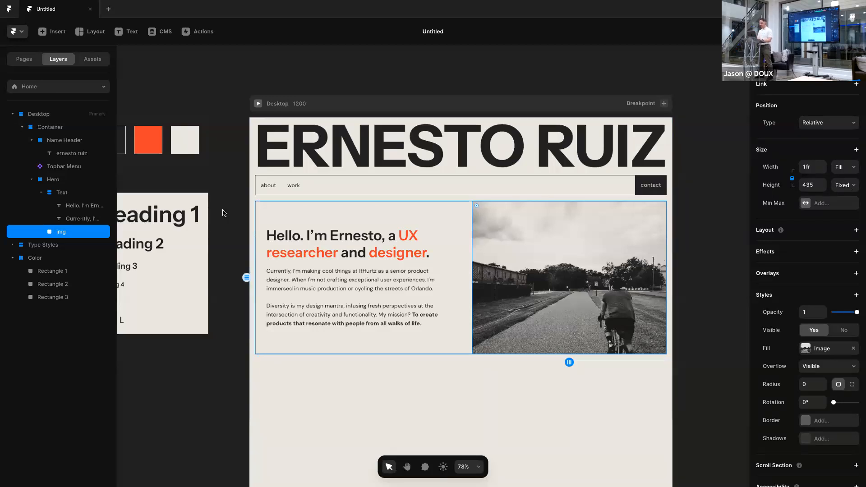
pyautogui.click(64, 210)
pyautogui.click(66, 217)
pyautogui.click(65, 210)
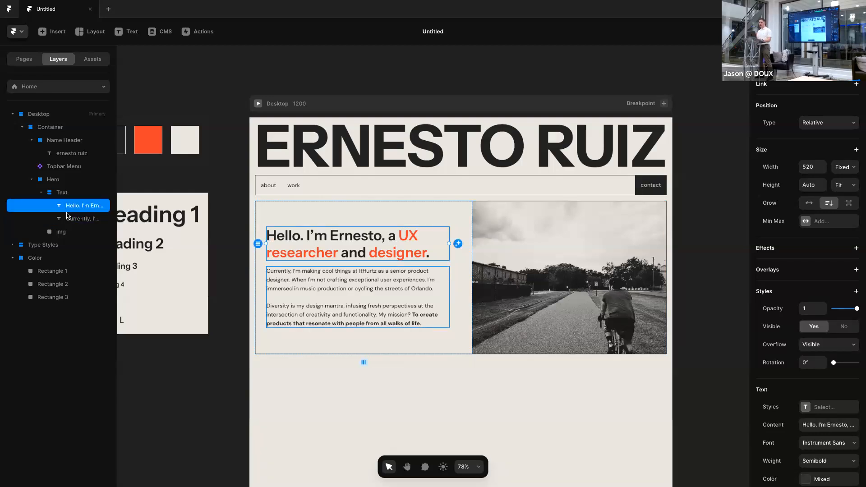
pyautogui.click(67, 216)
pyautogui.click(78, 210)
pyautogui.keyDown('shift'); pyautogui.click(88, 217); pyautogui.keyUp('shift')
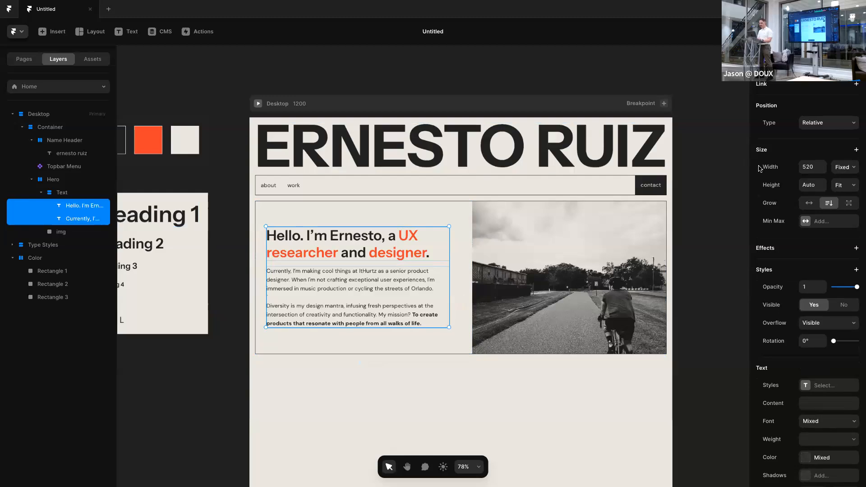
pyautogui.click(842, 168)
pyautogui.click(833, 183)
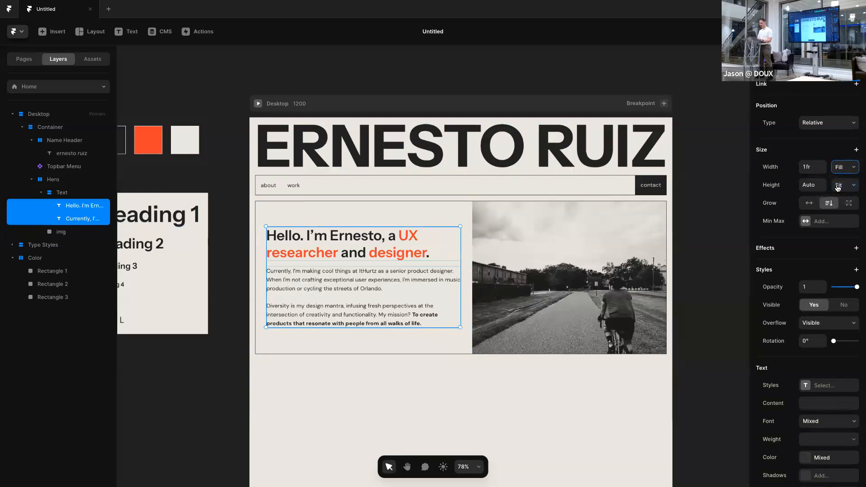
pyautogui.click(725, 206)
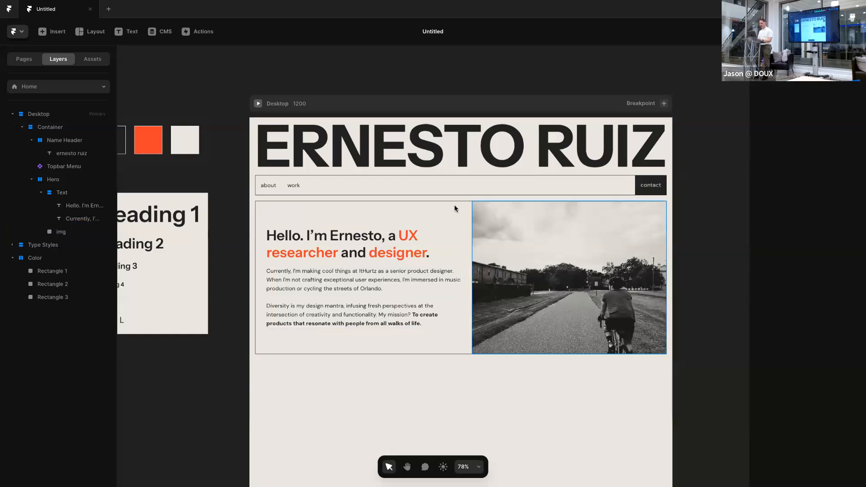
# Examine the width sizing options of the hero's Text stack and the two text layers inside it
pyautogui.click(456, 222)
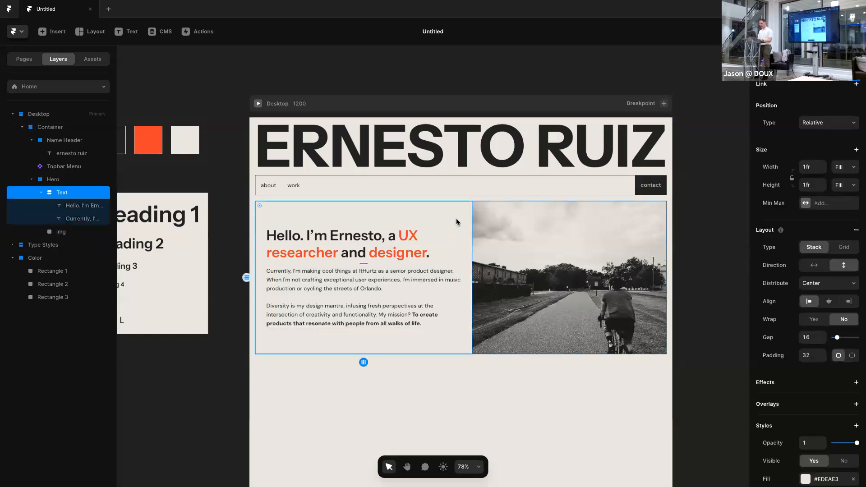
pyautogui.click(62, 183)
pyautogui.click(62, 192)
pyautogui.click(839, 167)
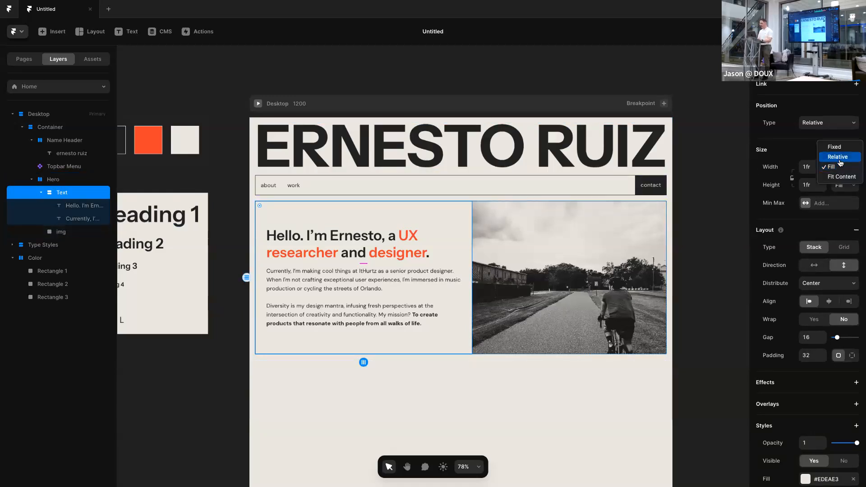
pyautogui.click(100, 210)
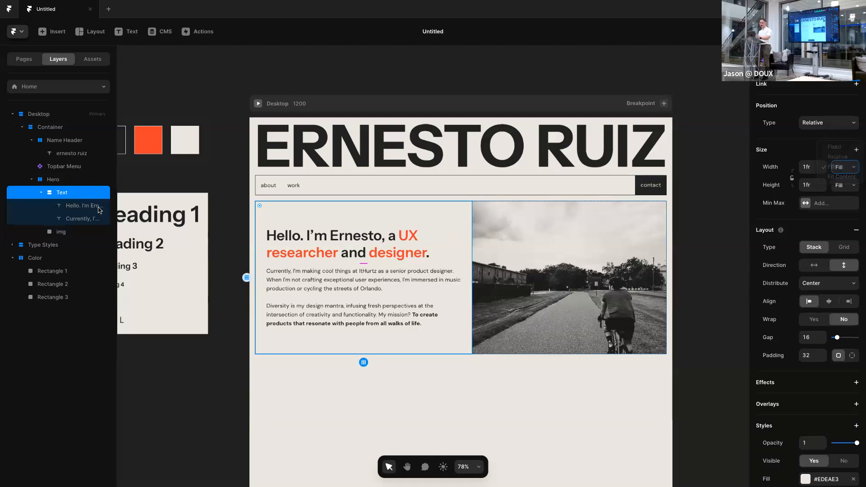
pyautogui.click(73, 220)
pyautogui.click(72, 206)
pyautogui.click(65, 197)
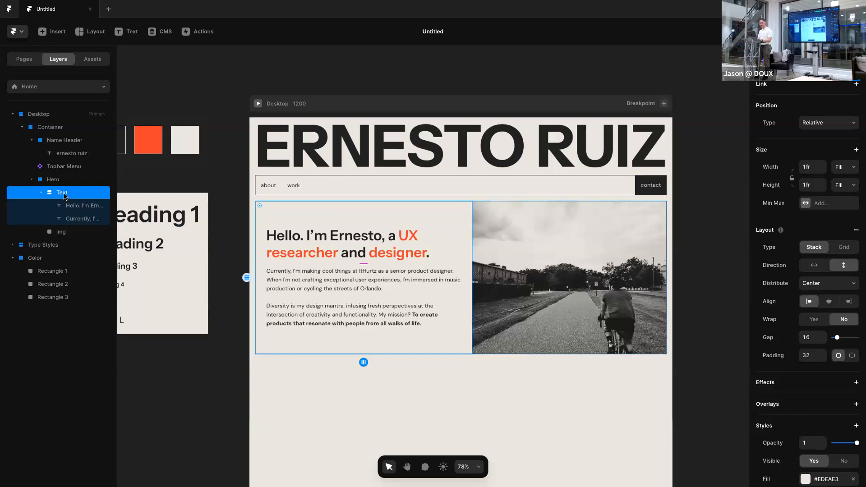
# Switch the hero Text stack's width to Relative and lower its percentage so the stack takes half of the Hero
pyautogui.click(850, 171)
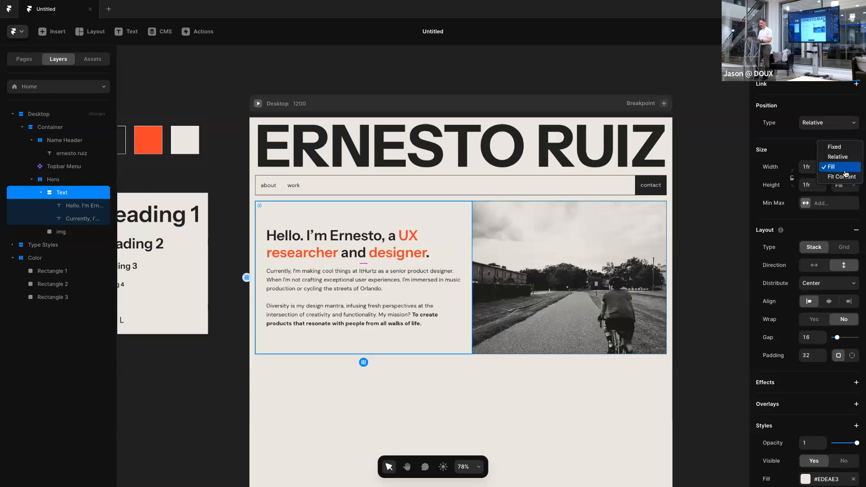
pyautogui.click(840, 157)
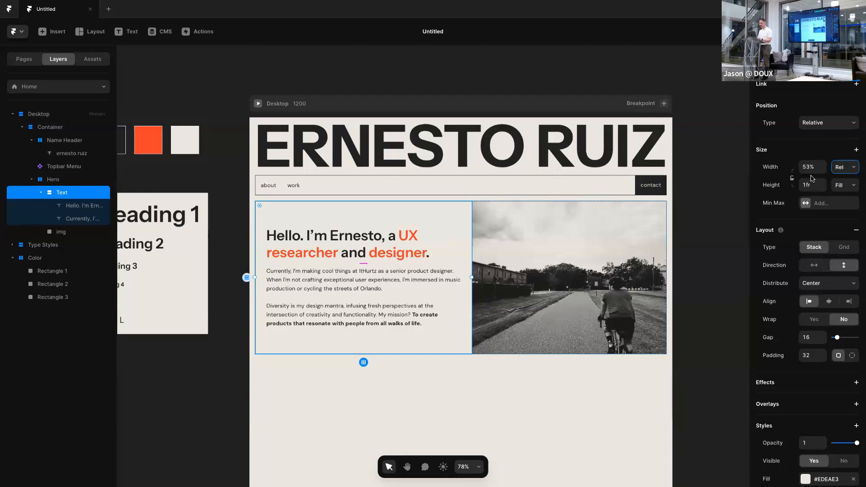
pyautogui.click(823, 171)
pyautogui.click(823, 171)
pyautogui.click(823, 170)
pyautogui.click(699, 220)
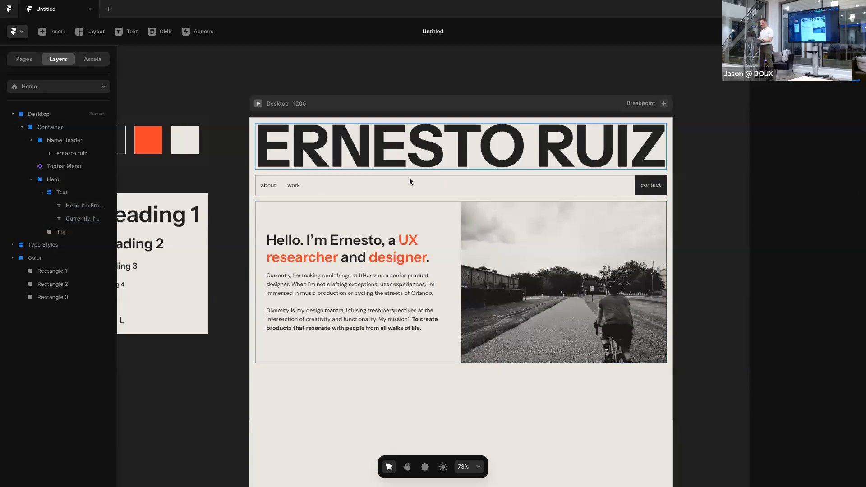
pyautogui.scroll(-4, 404, 88)
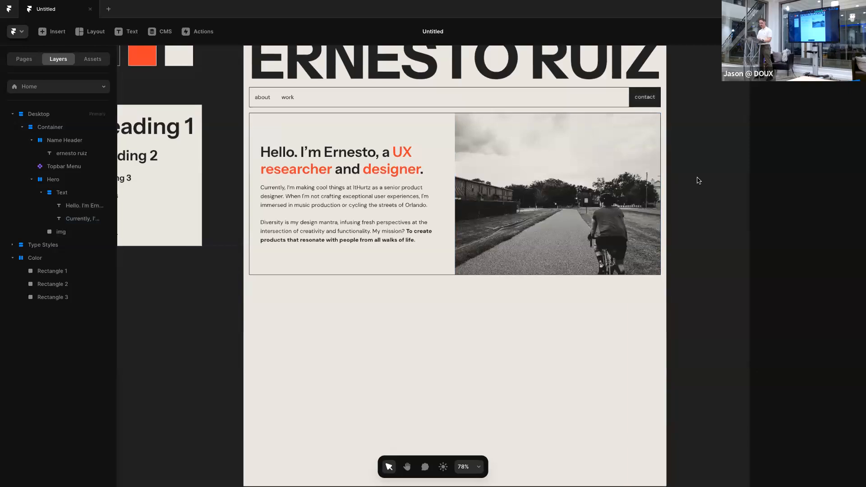
pyautogui.scroll(2, 698, 180)
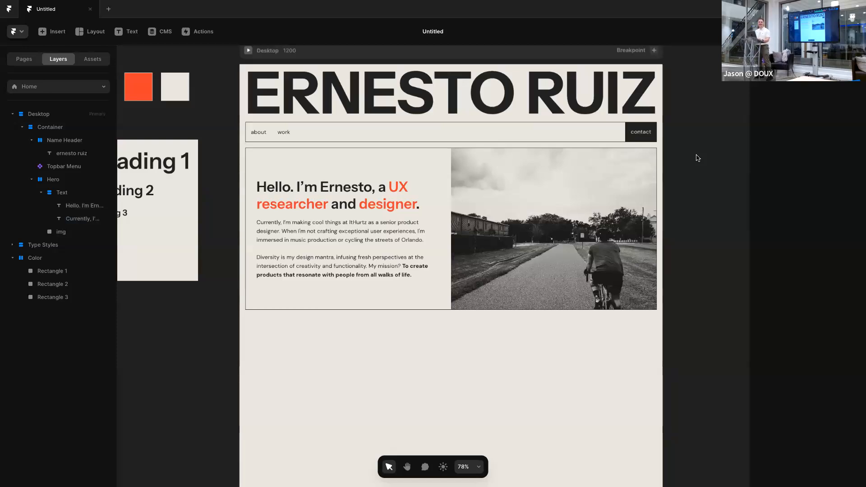
pyautogui.scroll(1, 717, 190)
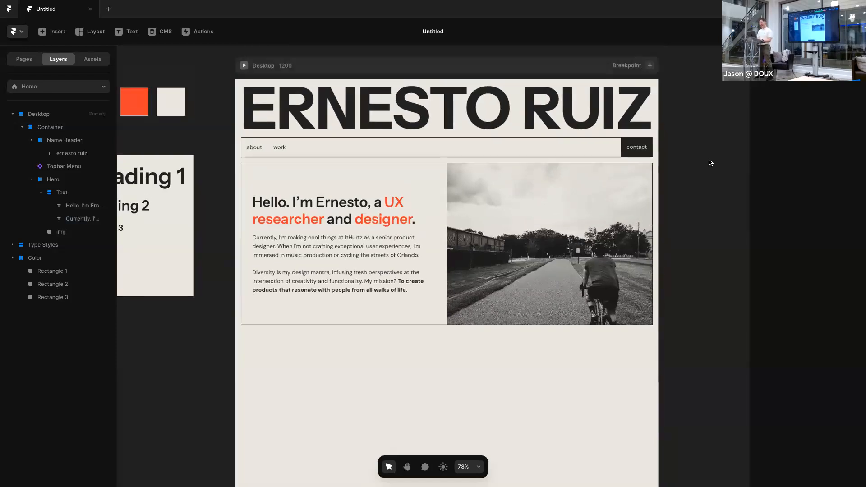
# Switch to the Figma mockup and select the Work section with the two case study cards below the hero
pyautogui.press('super+Tab')
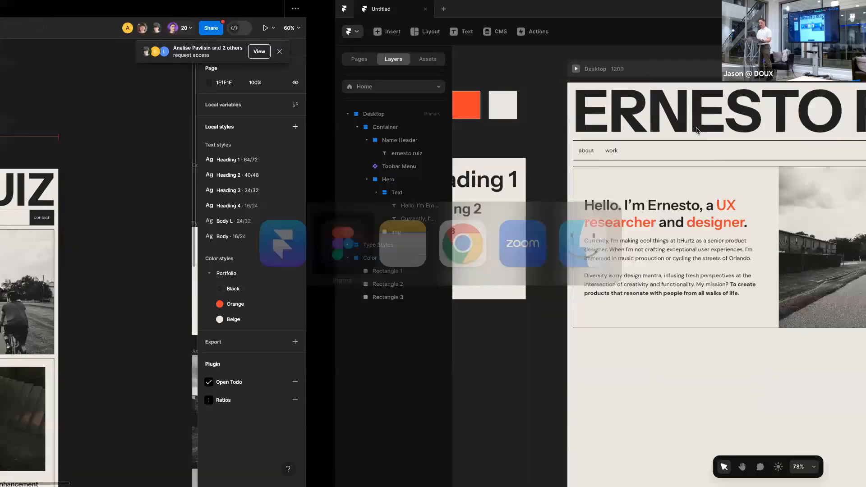
pyautogui.scroll(3, 450, 109)
pyautogui.scroll(-2, 445, 139)
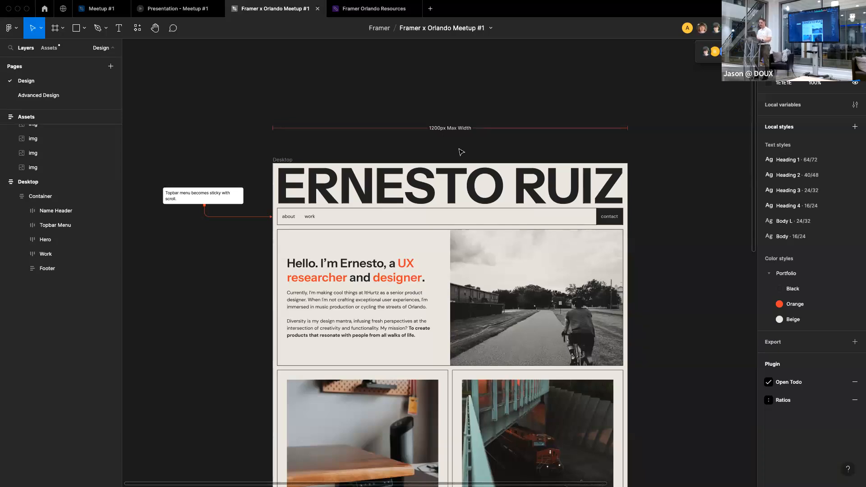
pyautogui.scroll(-2, 451, 141)
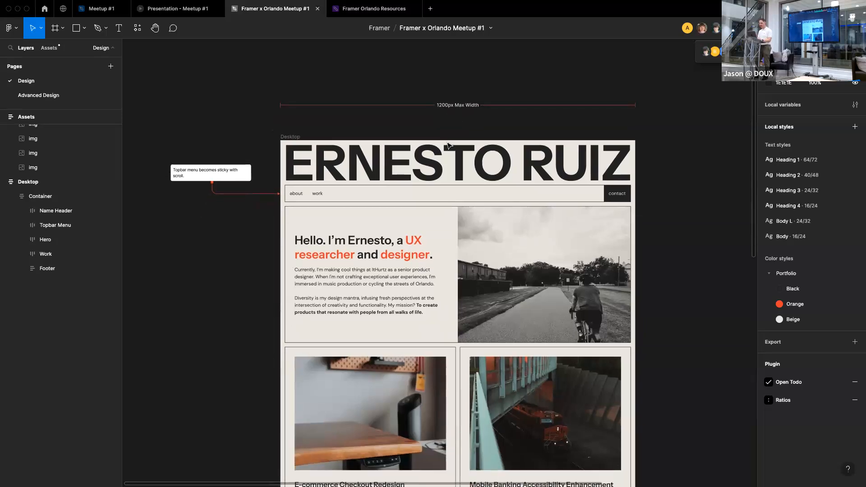
pyautogui.scroll(-8, 415, 148)
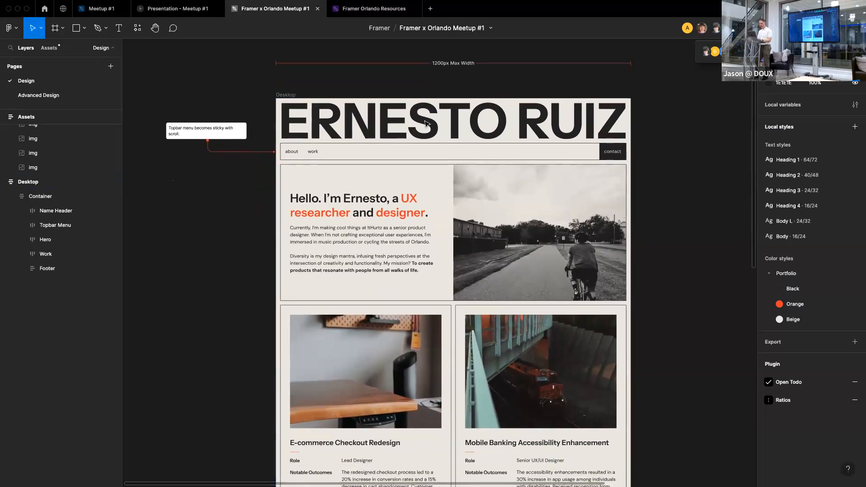
pyautogui.click(403, 178)
pyautogui.doubleClick(403, 178)
pyautogui.doubleClick(403, 178)
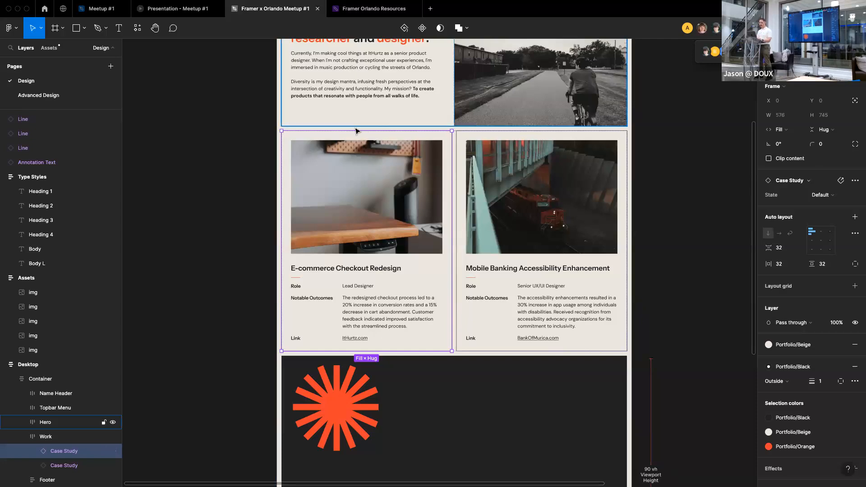
pyautogui.press('Escape')
pyautogui.click(367, 162)
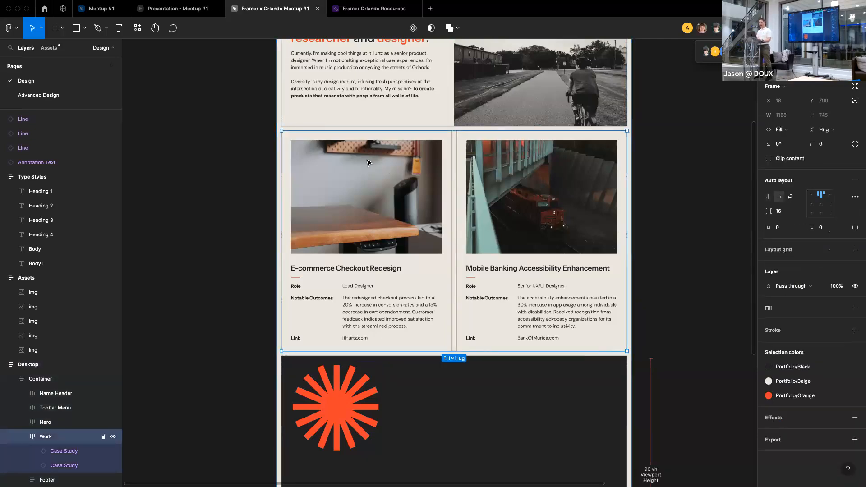
# Copy the first Case Study card in Work using the Figma to HTML with Framer plugin
pyautogui.click(56, 452)
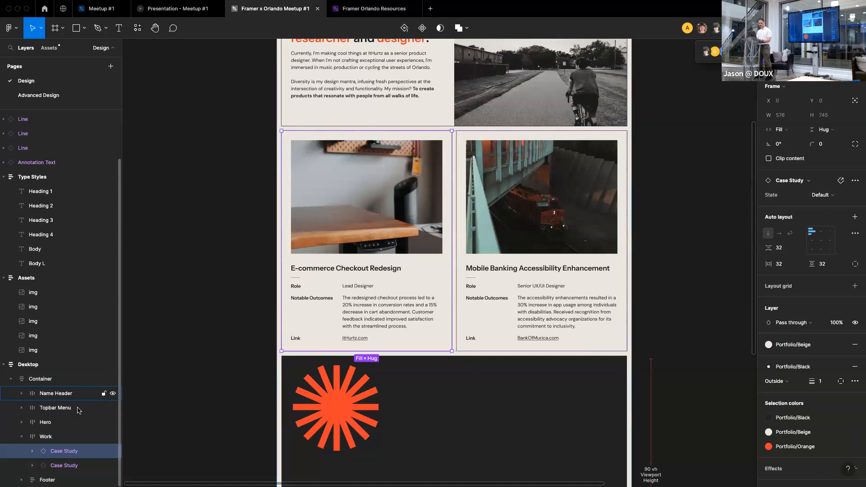
pyautogui.rightClick(61, 455)
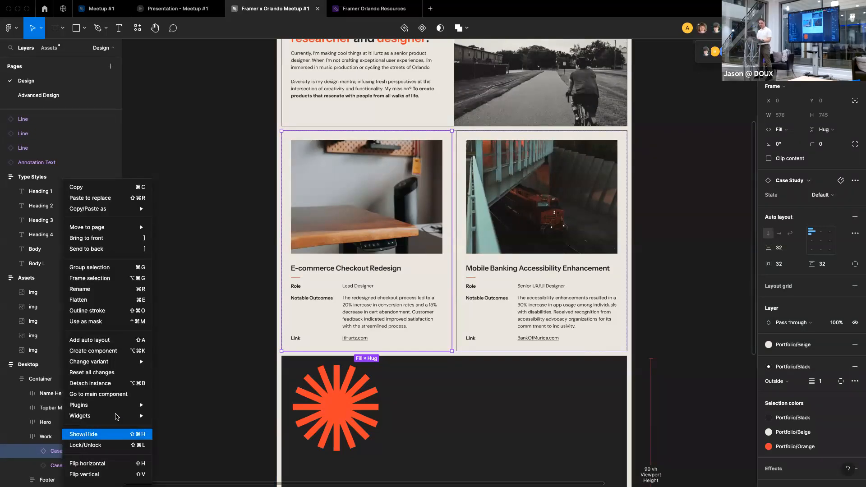
pyautogui.moveTo(117, 406)
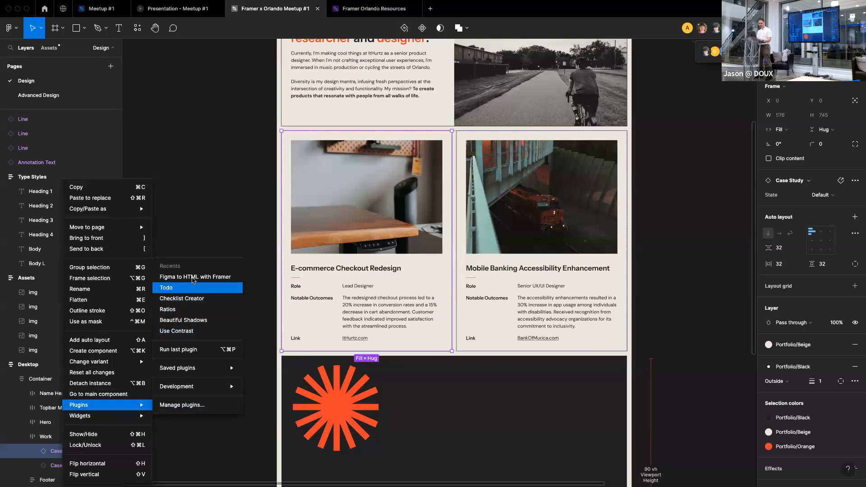
pyautogui.click(194, 278)
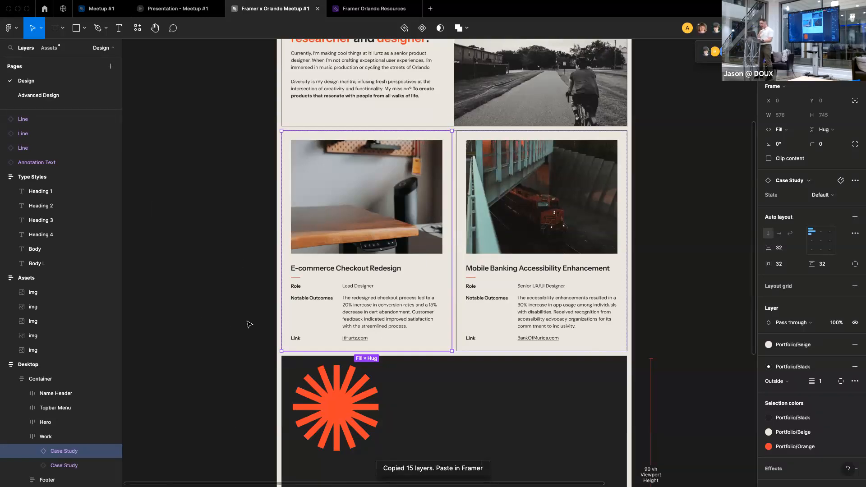
# Switch back to Framer and paste the copied Case Study card into Container, below the Hero
pyautogui.press('super+Tab')
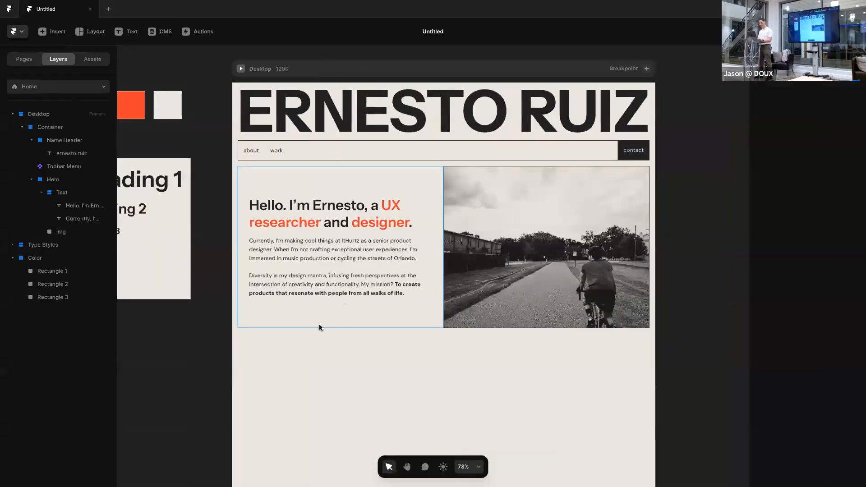
pyautogui.click(250, 330)
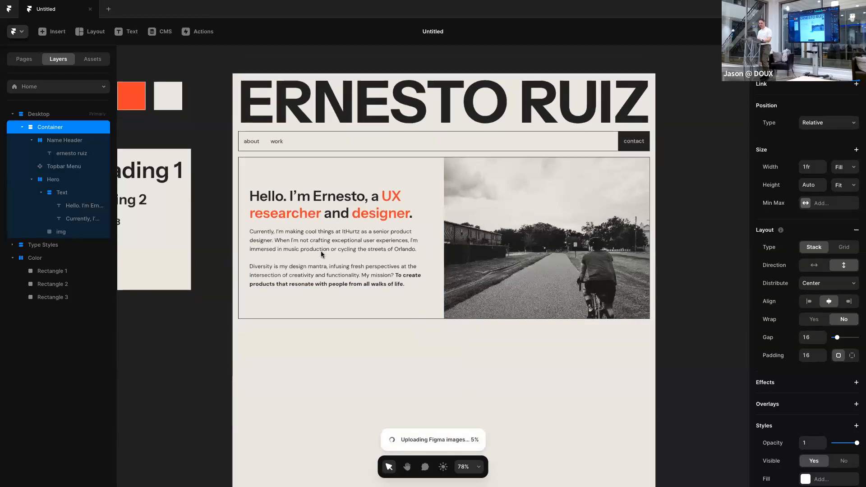
pyautogui.scroll(-3, 322, 254)
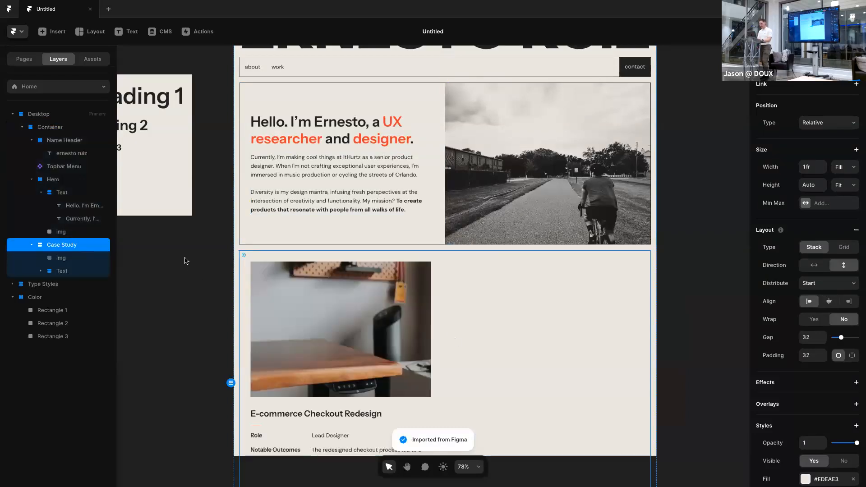
pyautogui.scroll(-2, 216, 288)
pyautogui.scroll(-1, 216, 288)
pyautogui.click(216, 288)
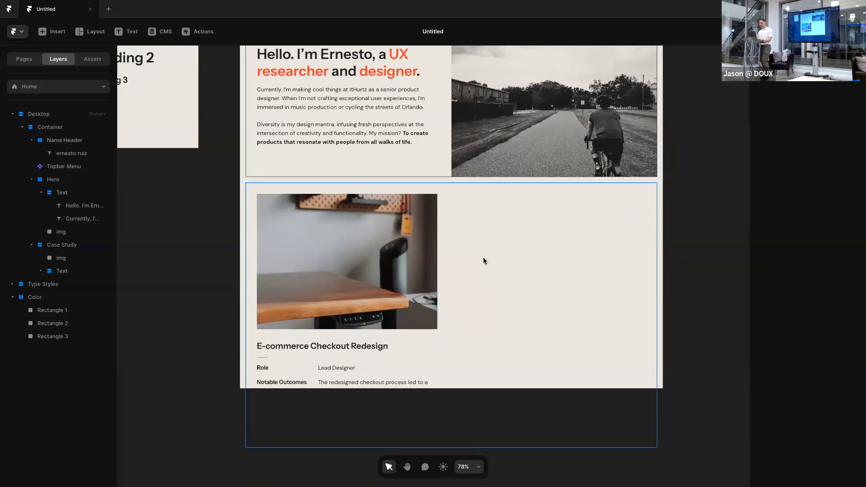
pyautogui.scroll(5, 484, 258)
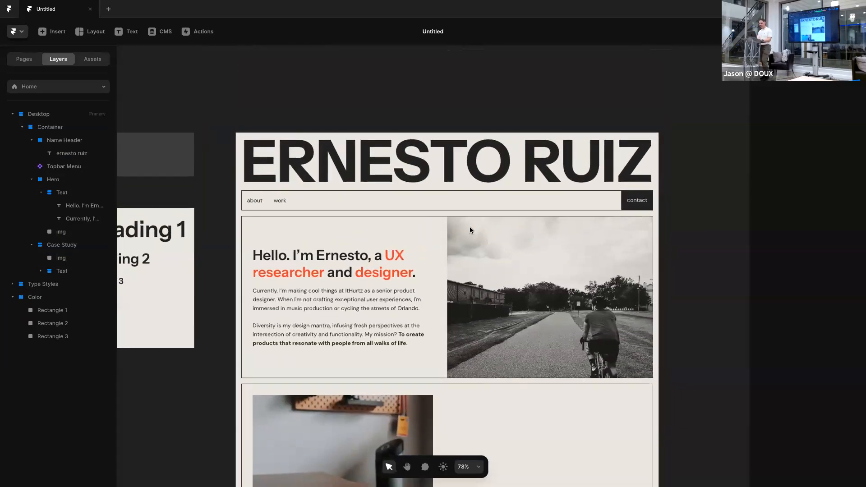
# Set the Desktop breakpoint's height to Fit Content
pyautogui.click(263, 125)
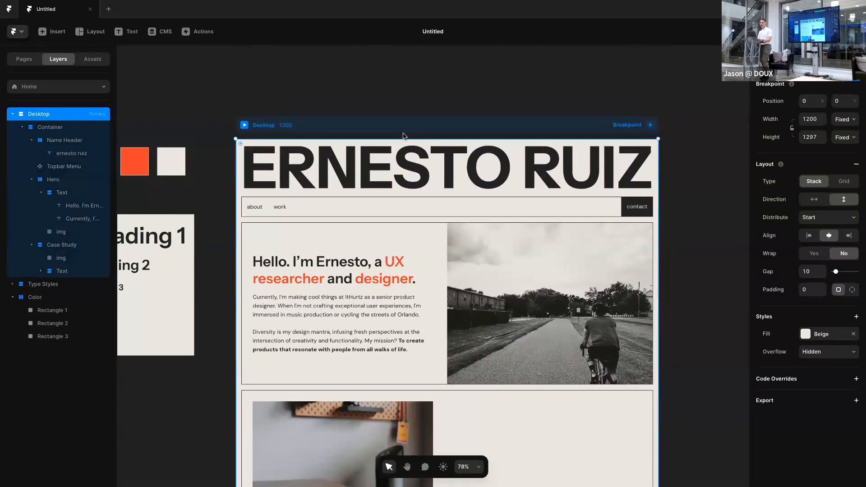
pyautogui.click(843, 137)
pyautogui.click(841, 167)
pyautogui.scroll(-6, 568, 185)
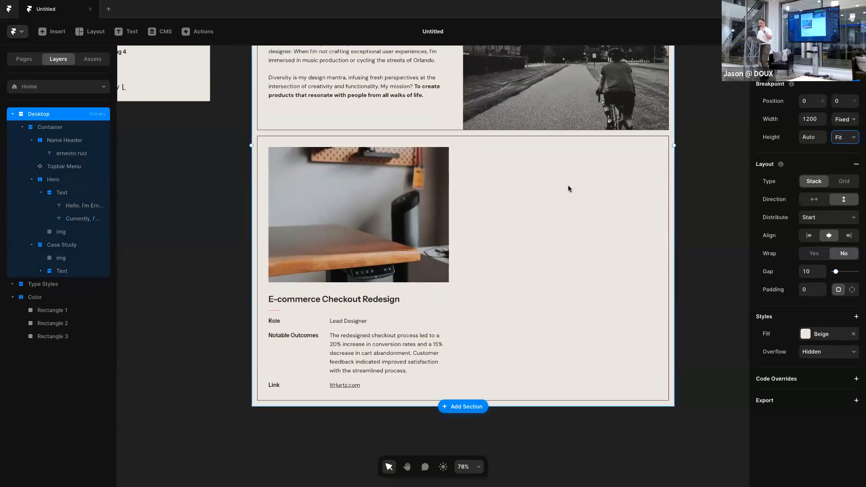
# Set the width of the Case Study stack below the hero to Fit Content
pyautogui.click(502, 156)
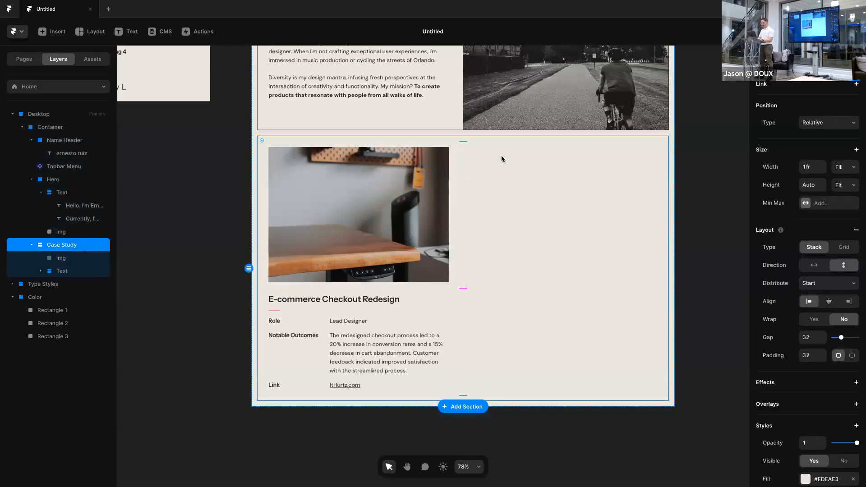
pyautogui.click(71, 233)
pyautogui.click(70, 245)
pyautogui.click(836, 175)
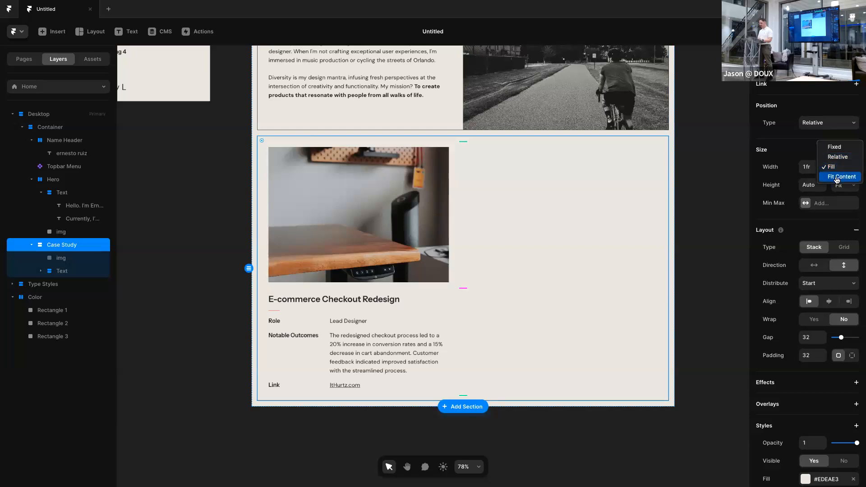
pyautogui.click(837, 176)
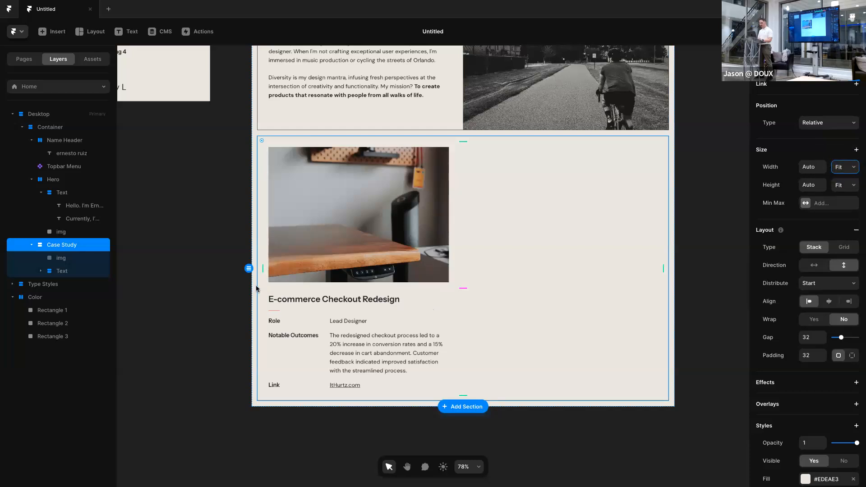
# Set the width of the Text stack inside Case Study to Fill
pyautogui.click(62, 271)
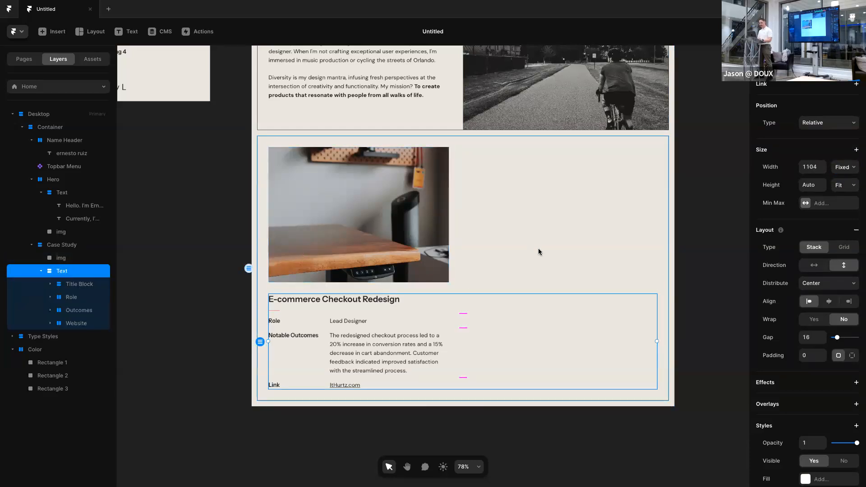
pyautogui.click(847, 170)
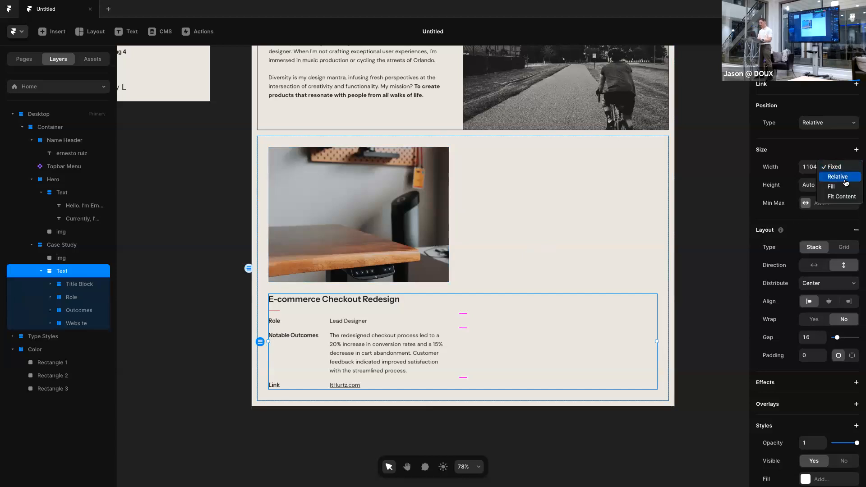
pyautogui.click(843, 188)
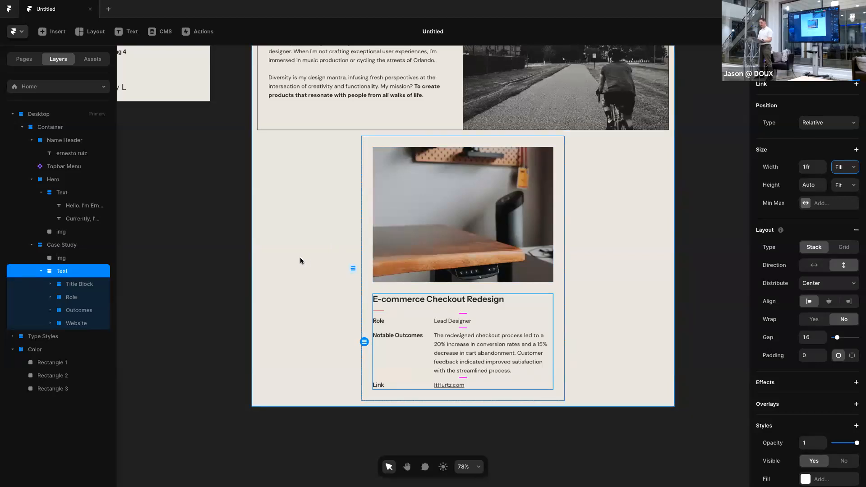
# Turn the Case Study stack into a component, keeping the name Case Study
pyautogui.click(370, 257)
pyautogui.click(365, 263)
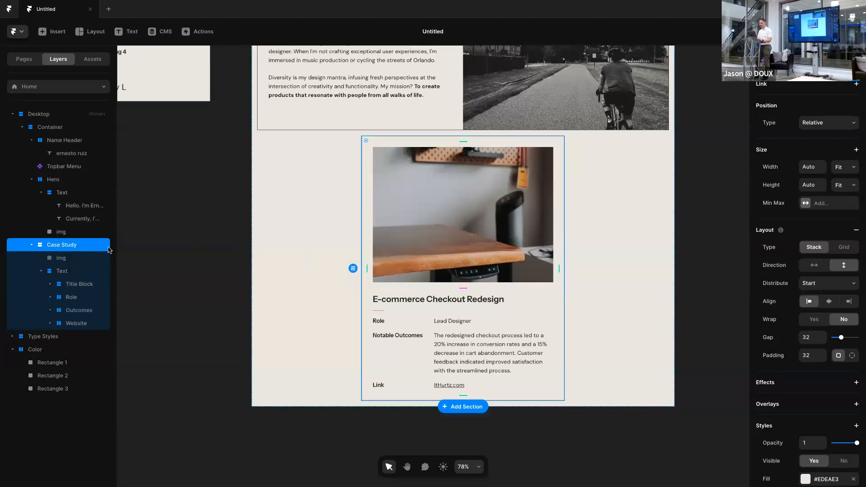
pyautogui.rightClick(81, 248)
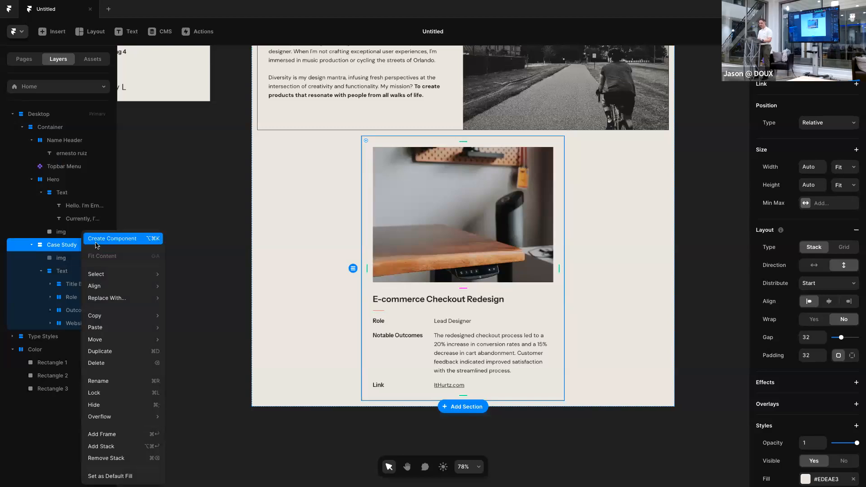
pyautogui.click(96, 244)
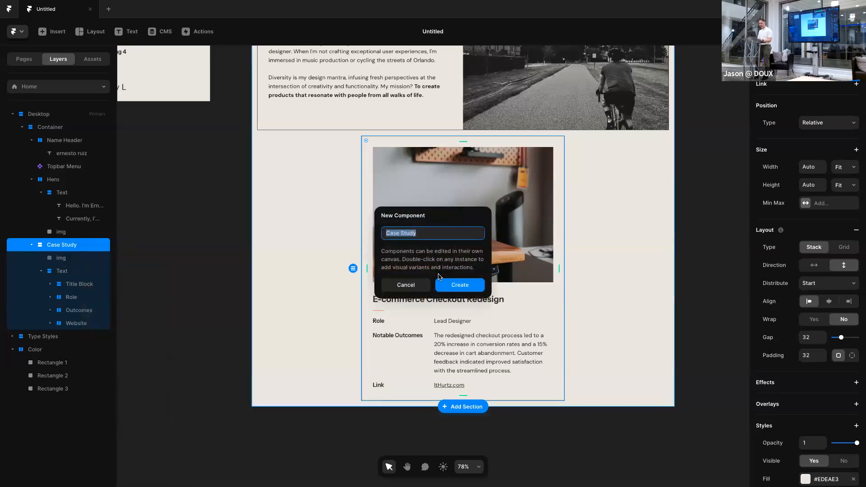
pyautogui.click(446, 286)
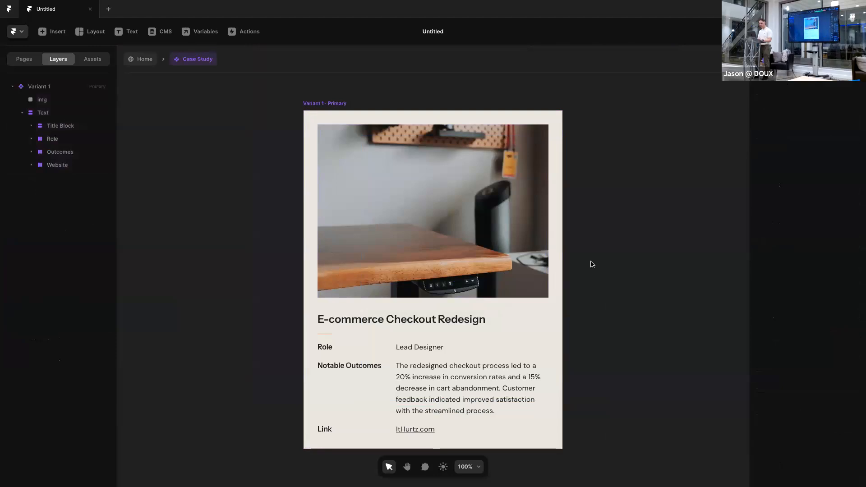
# Set the width of the Case Study component's primary variant to Fixed
pyautogui.scroll(-1, 593, 264)
pyautogui.keyDown('ctrl'); pyautogui.scroll(-2, 592, 264); pyautogui.keyUp('ctrl')
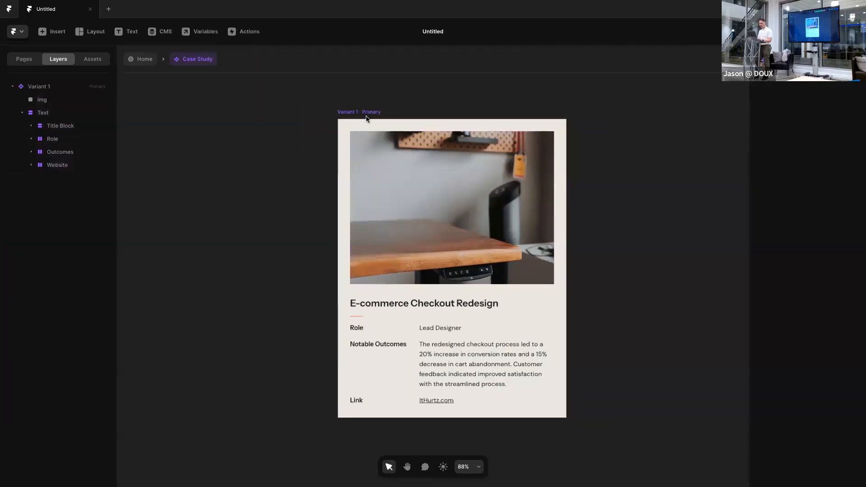
pyautogui.click(366, 119)
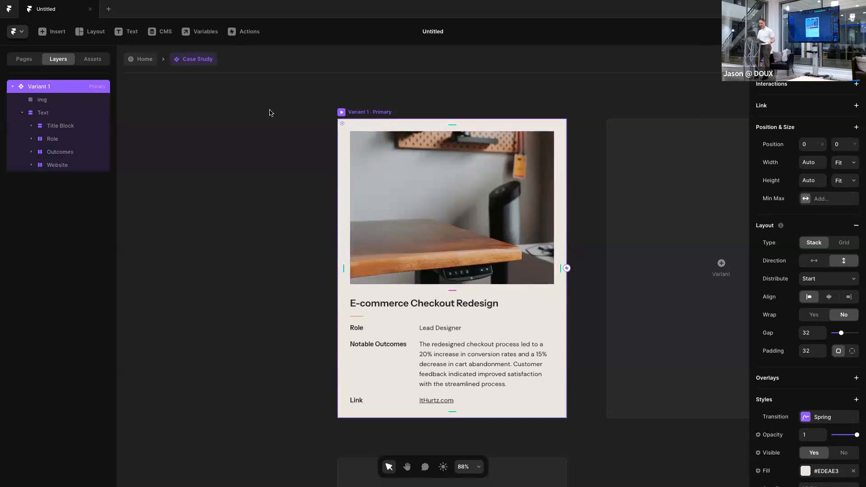
pyautogui.click(848, 162)
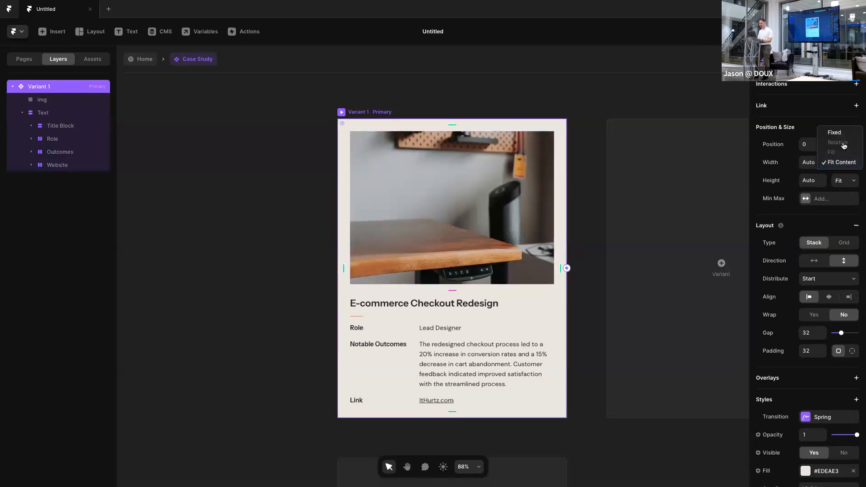
pyautogui.click(841, 136)
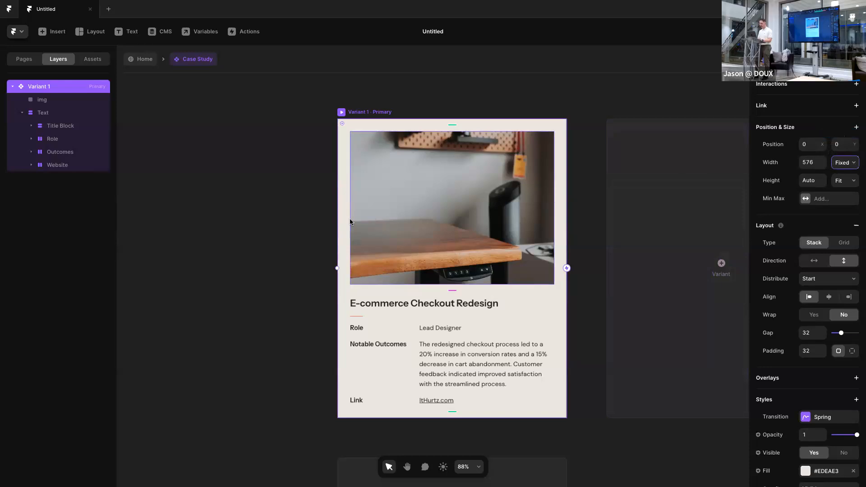
# Set the width of the img layer in the primary variant to Fill
pyautogui.click(63, 100)
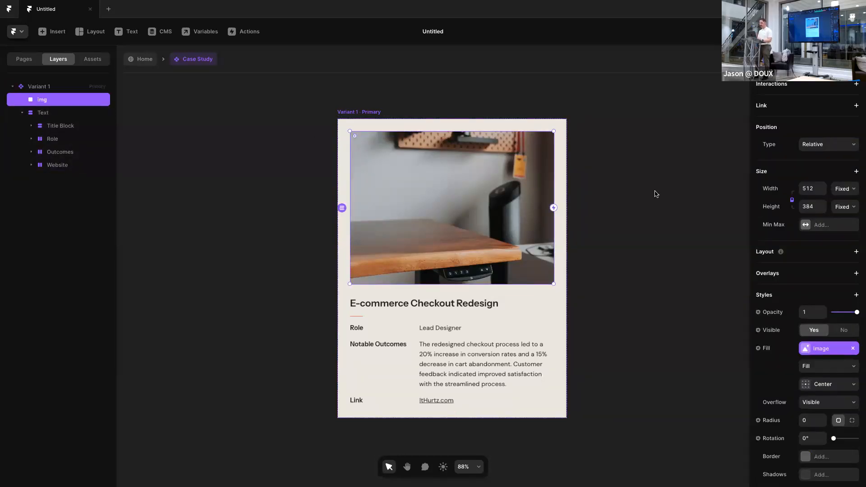
pyautogui.click(846, 189)
pyautogui.click(840, 208)
pyautogui.click(374, 118)
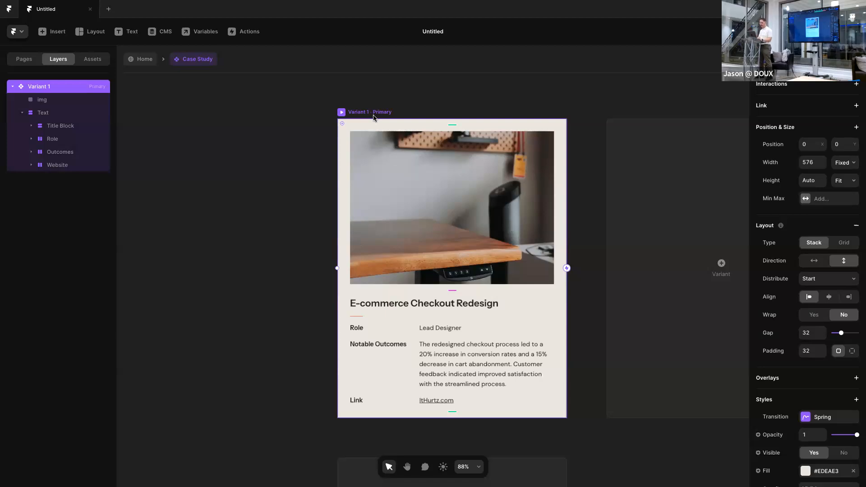
pyautogui.click(354, 90)
pyautogui.click(371, 104)
pyautogui.click(361, 113)
pyautogui.click(47, 104)
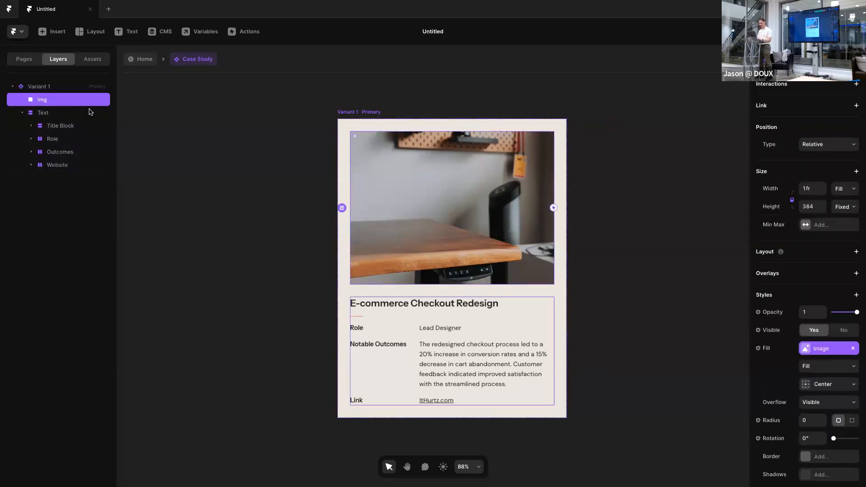
# Set the width of the Title Block, Role, Outcomes and Website stacks together to Fill
pyautogui.click(66, 114)
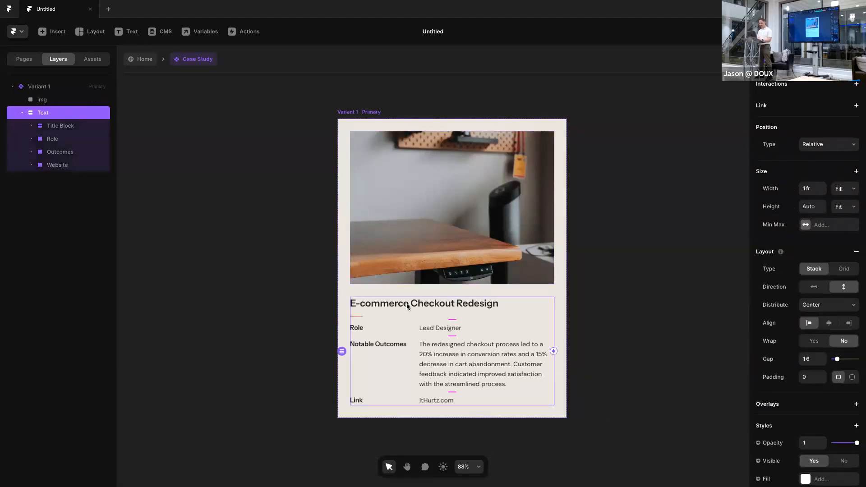
pyautogui.scroll(-1, 407, 305)
pyautogui.scroll(1, 436, 277)
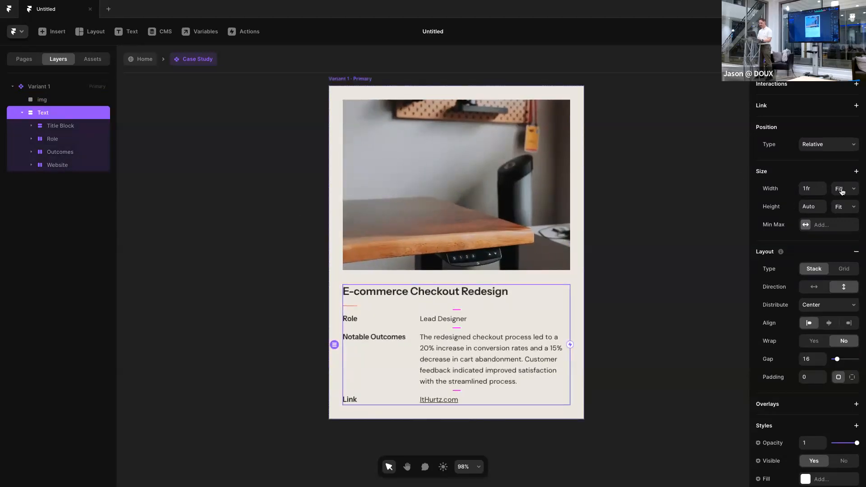
pyautogui.click(63, 125)
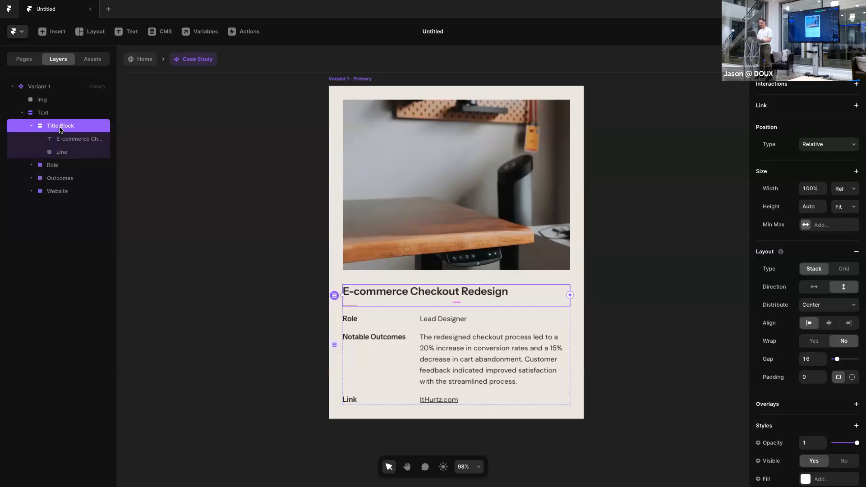
pyautogui.keyDown('shift'); pyautogui.click(76, 167); pyautogui.keyUp('shift')
pyautogui.keyDown('shift'); pyautogui.click(67, 179); pyautogui.keyUp('shift')
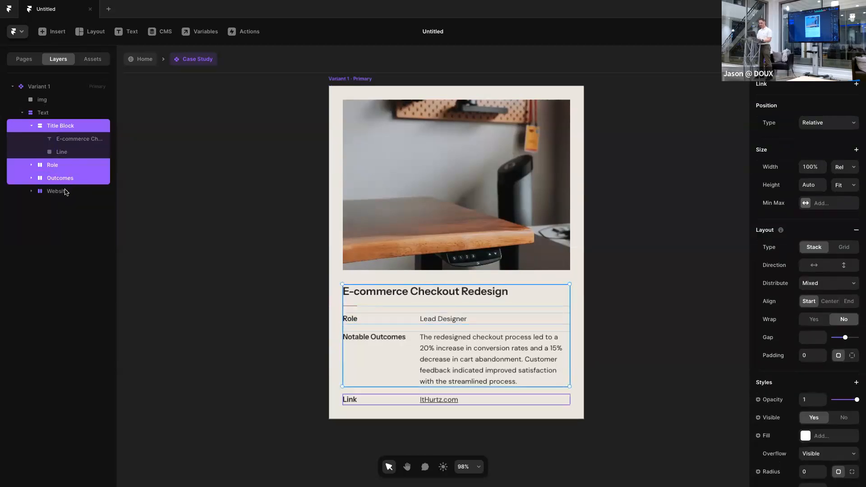
pyautogui.keyDown('shift'); pyautogui.click(65, 191); pyautogui.keyUp('shift')
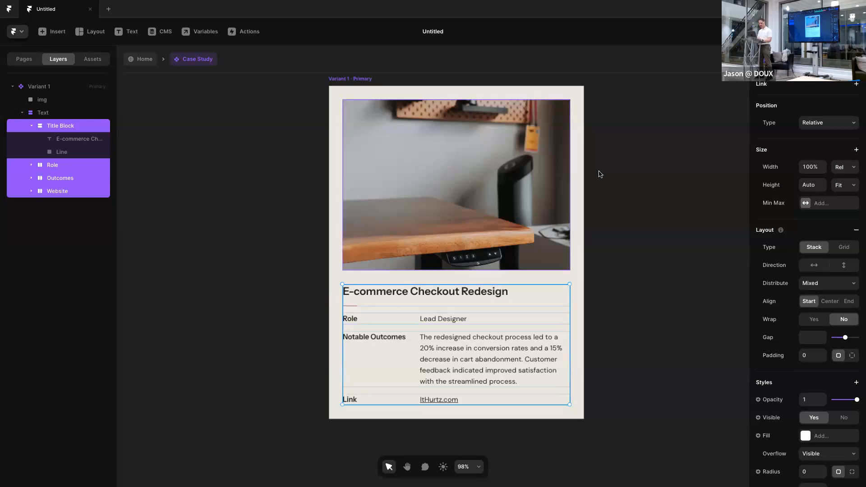
pyautogui.click(841, 169)
pyautogui.click(843, 177)
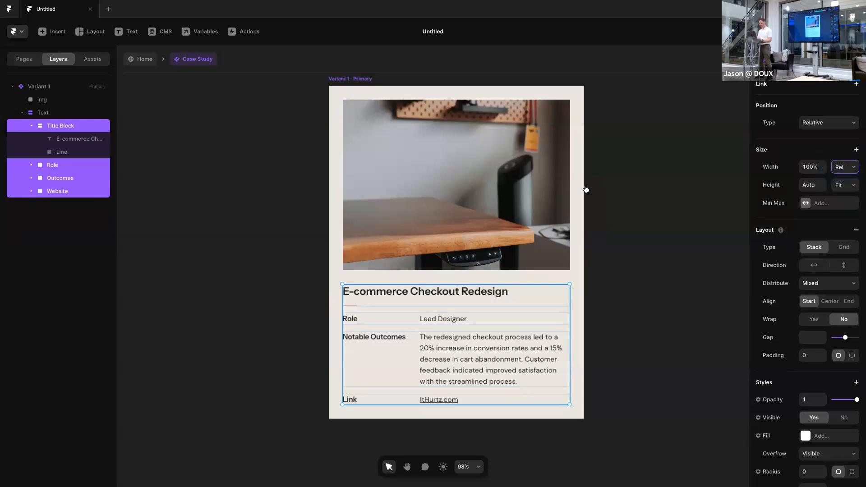
# Set the width of the "E-commerce Checkout Redesign" title text to Fill
pyautogui.doubleClick(467, 291)
pyautogui.click(645, 269)
pyautogui.click(474, 292)
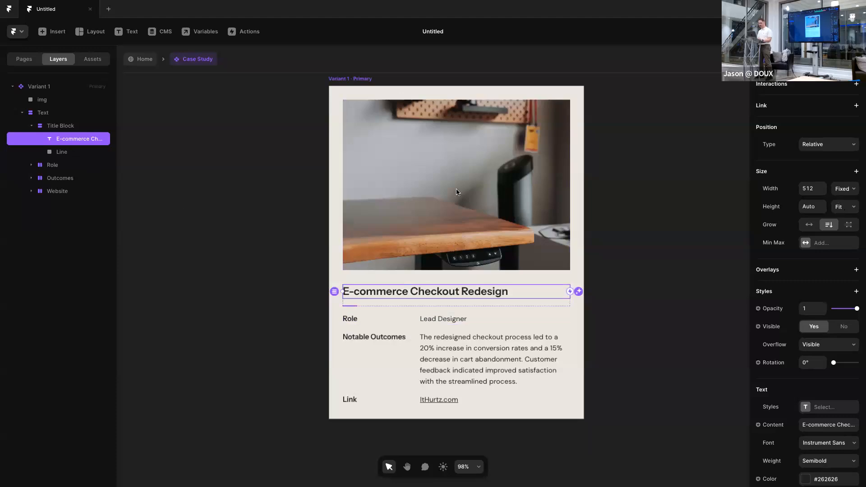
pyautogui.click(845, 195)
pyautogui.click(842, 208)
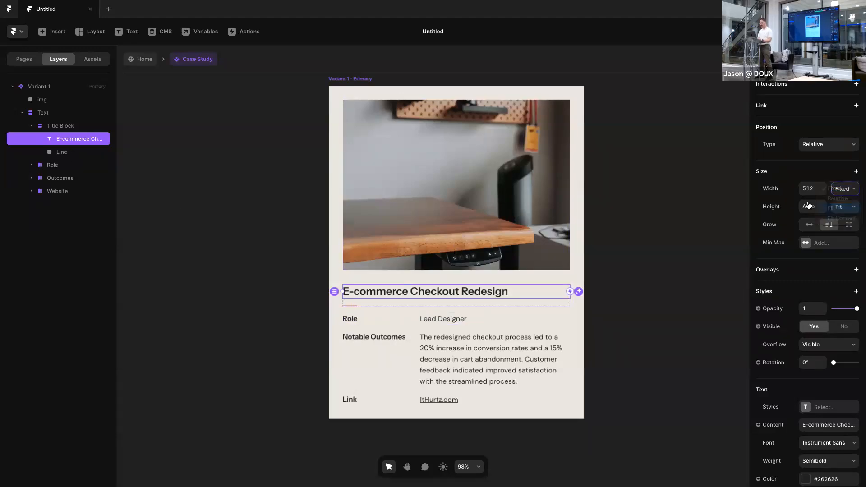
# Set the width of the Lead Designer, outcomes paragraph and ItHurtz.com texts together to Fill
pyautogui.click(57, 164)
pyautogui.click(62, 178)
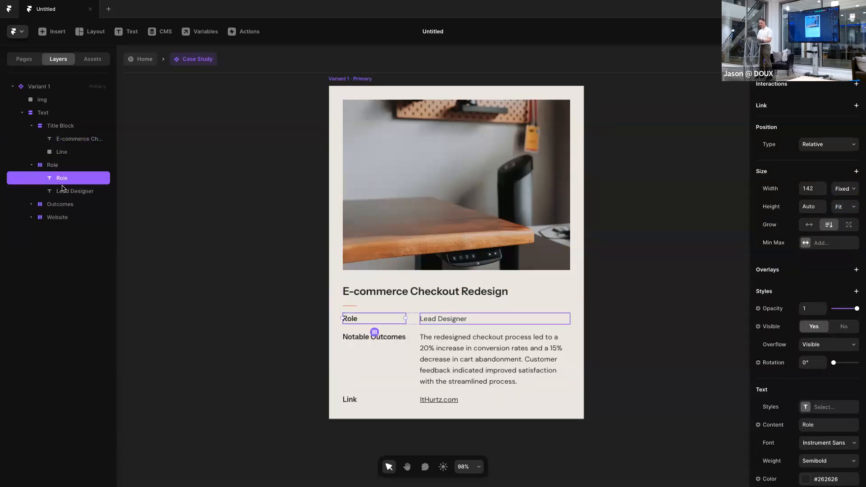
pyautogui.click(63, 190)
pyautogui.click(593, 286)
pyautogui.click(449, 320)
pyautogui.click(588, 278)
pyautogui.click(451, 320)
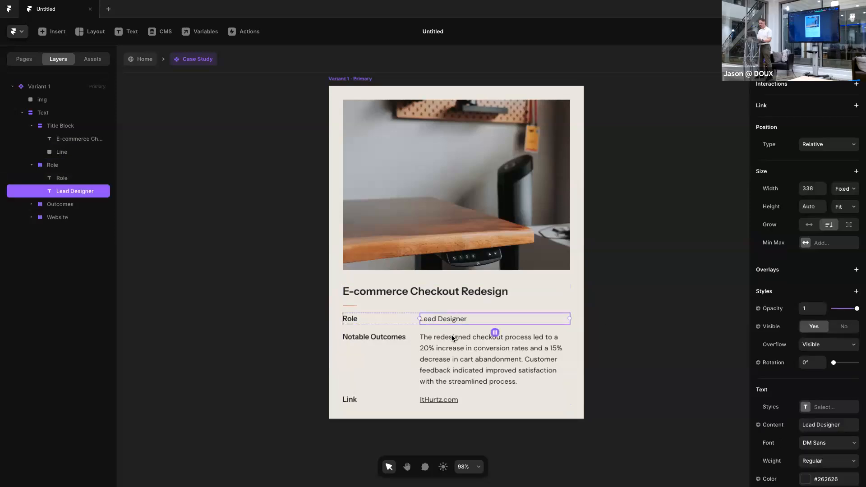
pyautogui.keyDown('shift'); pyautogui.click(453, 338); pyautogui.keyUp('shift')
pyautogui.keyDown('shift'); pyautogui.click(462, 401); pyautogui.keyUp('shift')
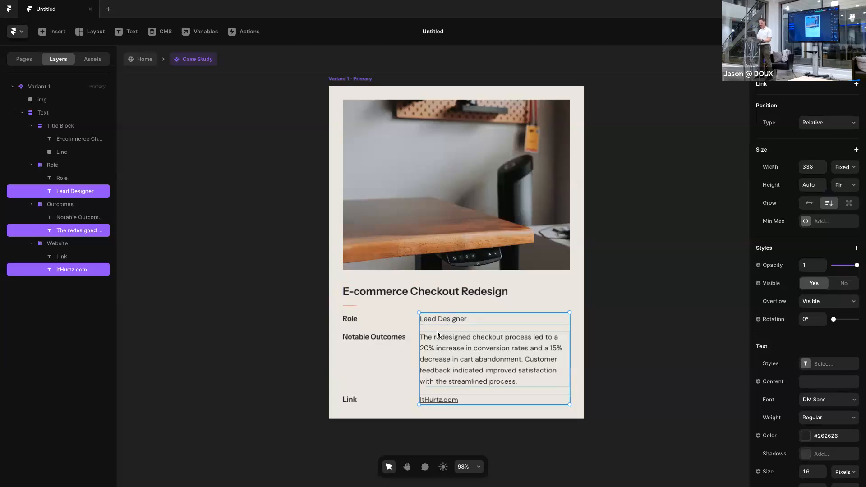
pyautogui.click(851, 174)
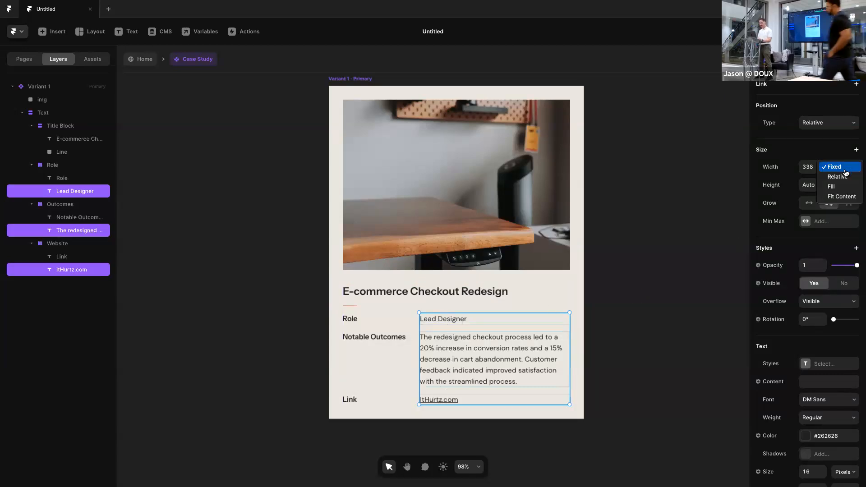
pyautogui.click(838, 186)
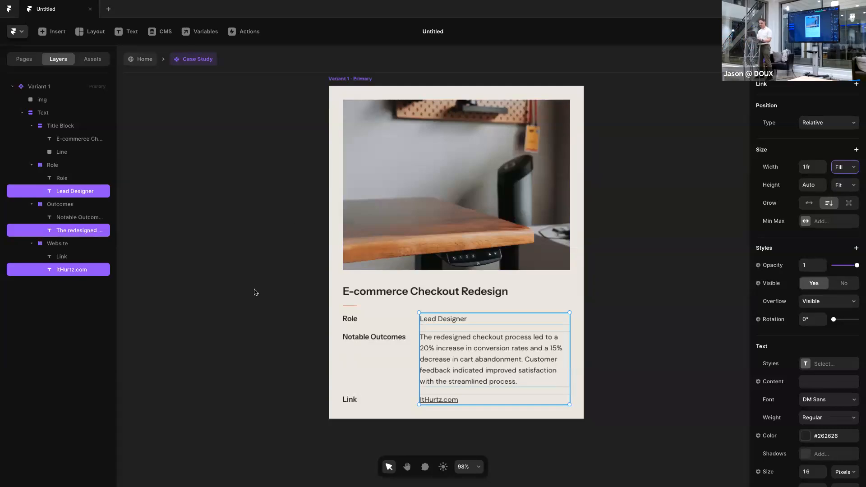
pyautogui.click(279, 334)
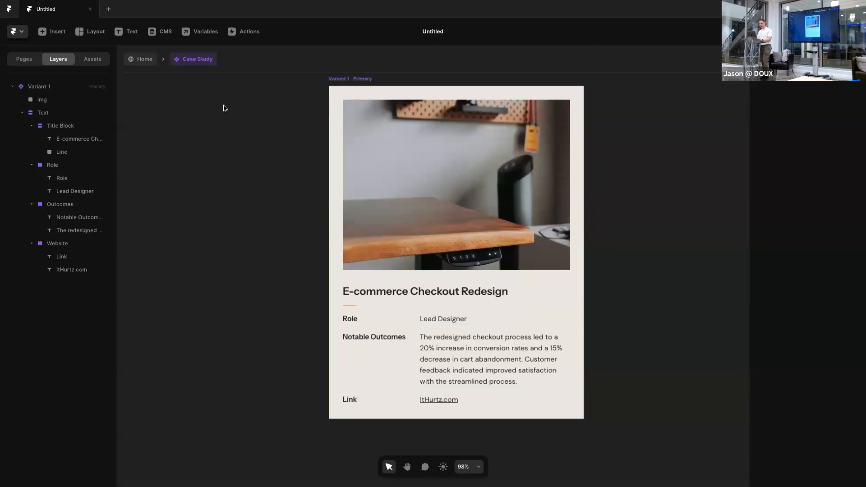
# Create a plain text variable for the content of the "E-commerce Checkout Redesign" title
pyautogui.click(345, 86)
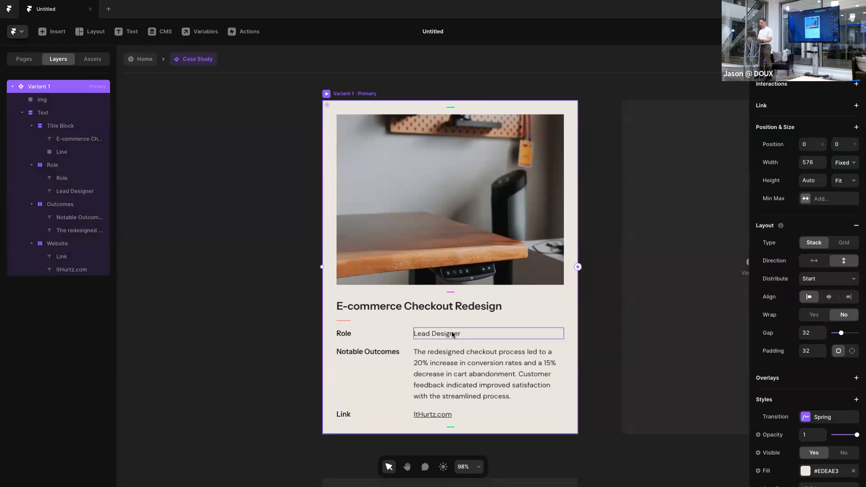
pyautogui.click(445, 307)
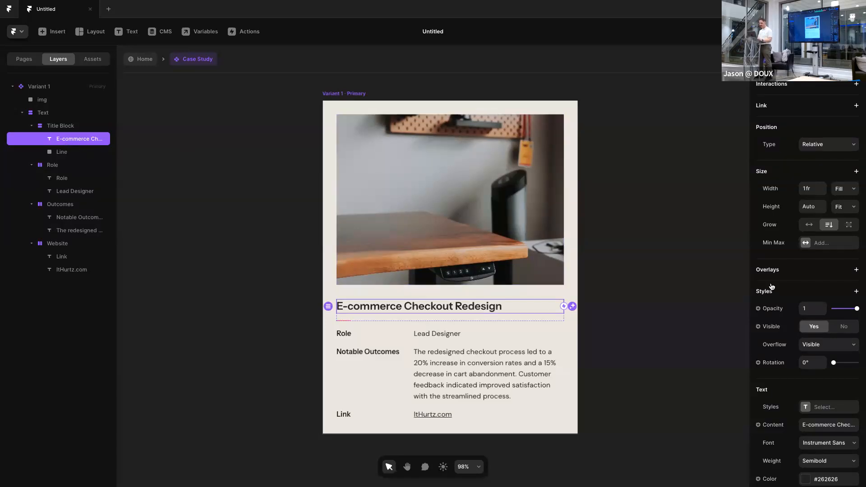
pyautogui.scroll(-5, 826, 309)
pyautogui.scroll(5, 841, 316)
pyautogui.scroll(-5, 840, 315)
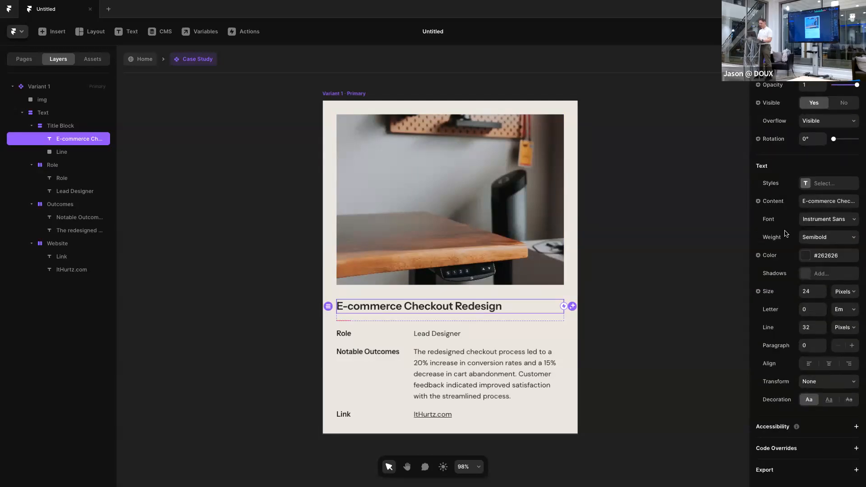
pyautogui.scroll(1, 787, 235)
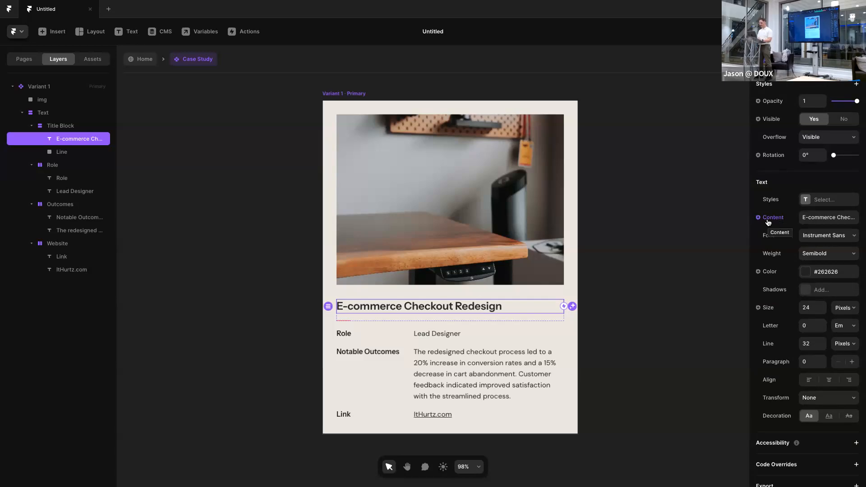
pyautogui.click(772, 220)
pyautogui.moveTo(775, 234)
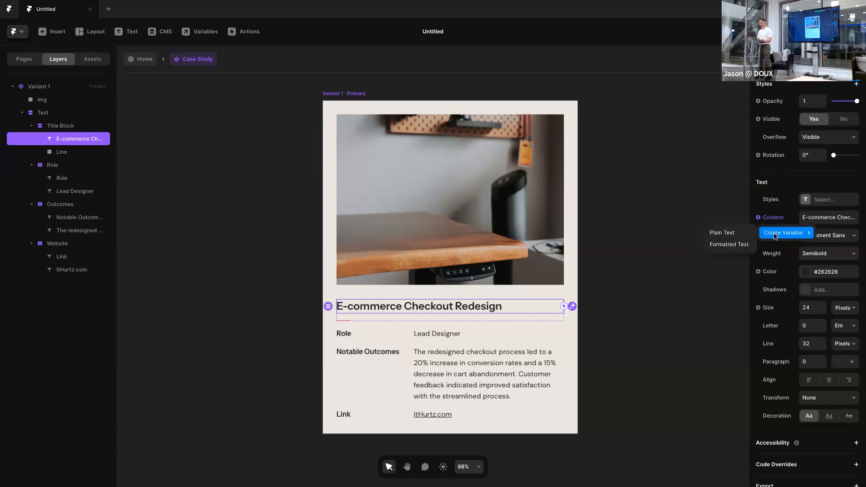
pyautogui.click(723, 232)
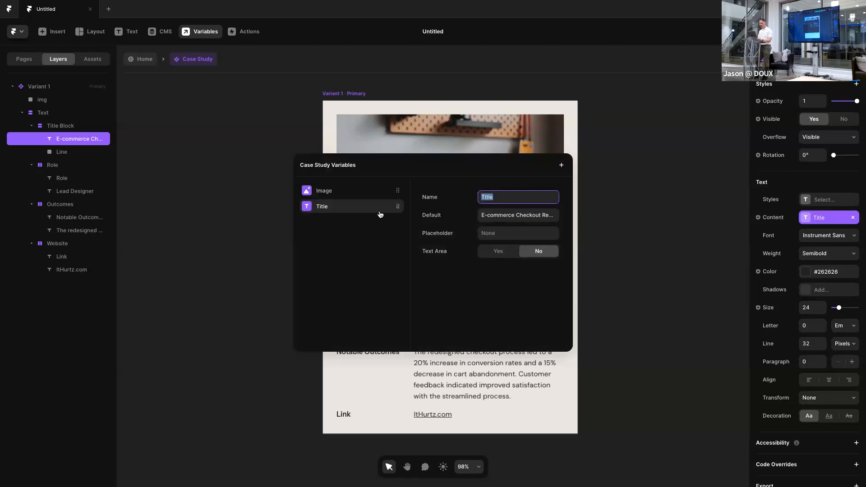
pyautogui.click(623, 191)
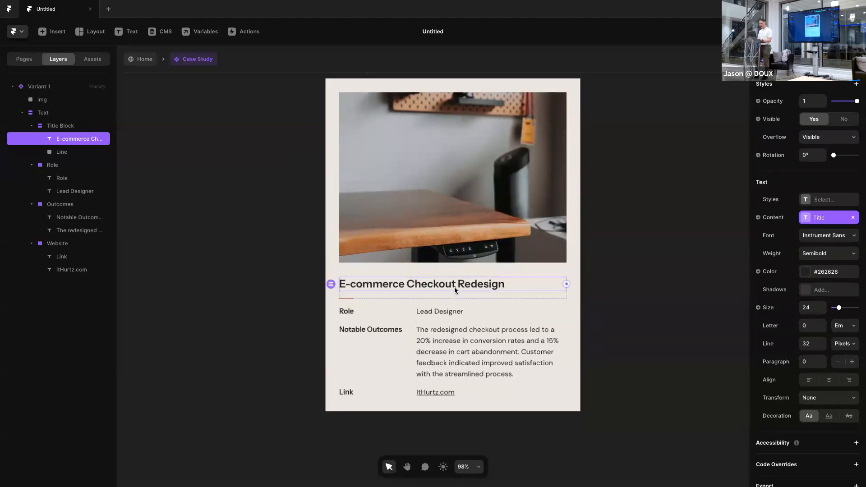
# Create a plain text variable named Role for the content of the Lead Designer text
pyautogui.click(437, 311)
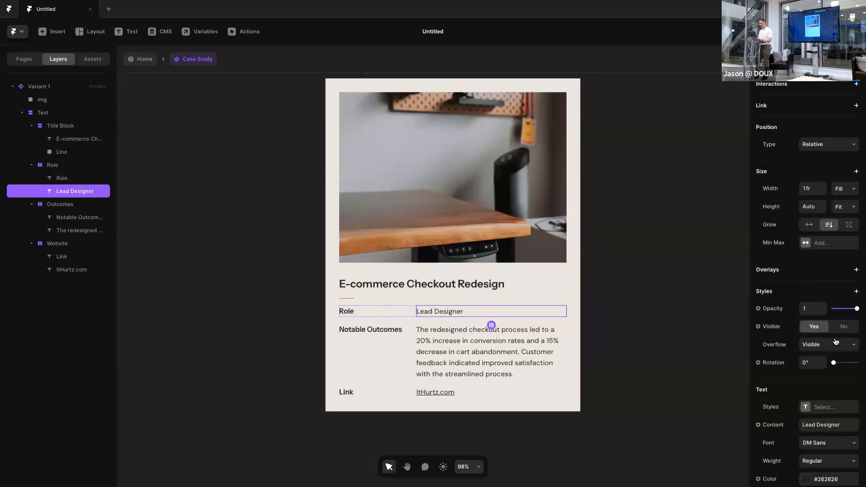
pyautogui.scroll(-3, 830, 341)
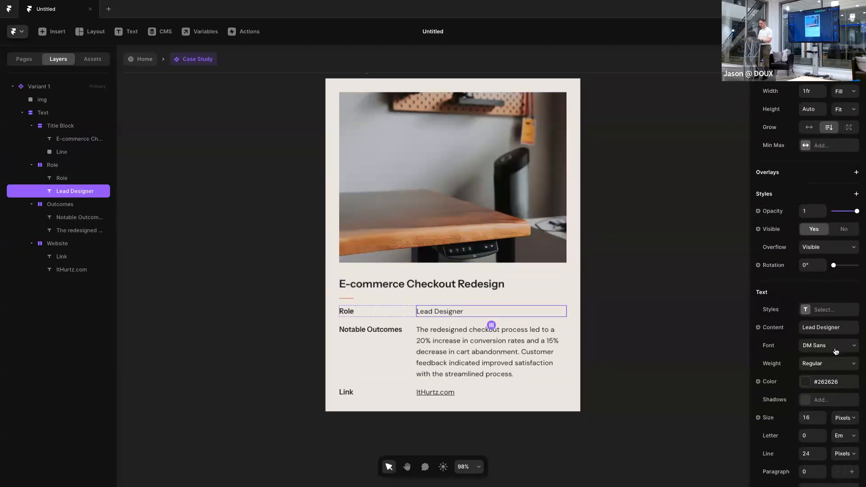
pyautogui.click(771, 331)
pyautogui.moveTo(775, 342)
pyautogui.click(731, 344)
pyautogui.write('Role')
pyautogui.press('Return')
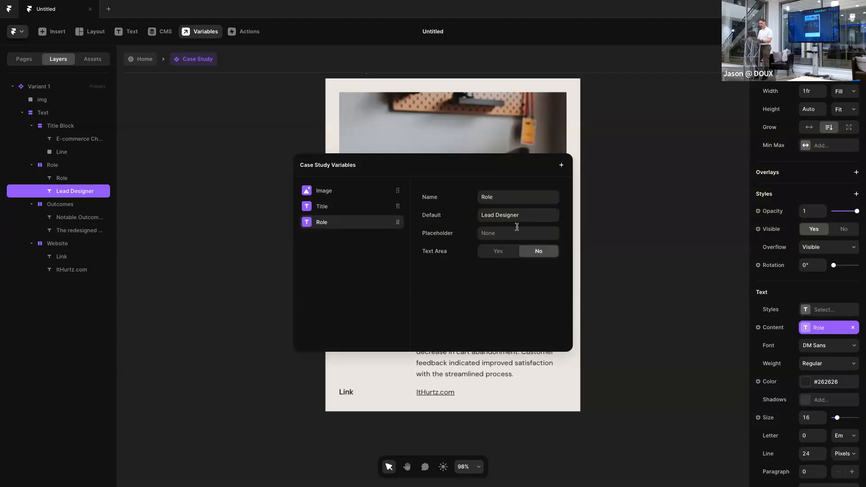
pyautogui.click(629, 215)
# Create a plain text variable for the content of the outcomes paragraph
pyautogui.click(484, 341)
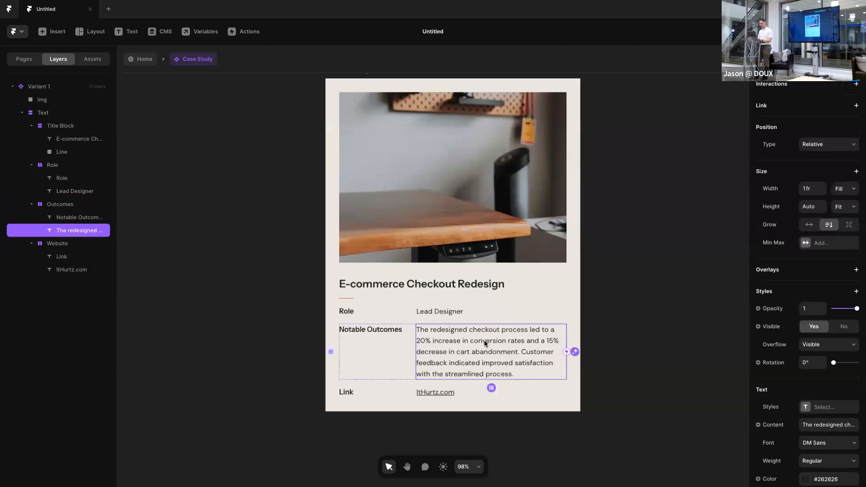
pyautogui.scroll(-4, 794, 307)
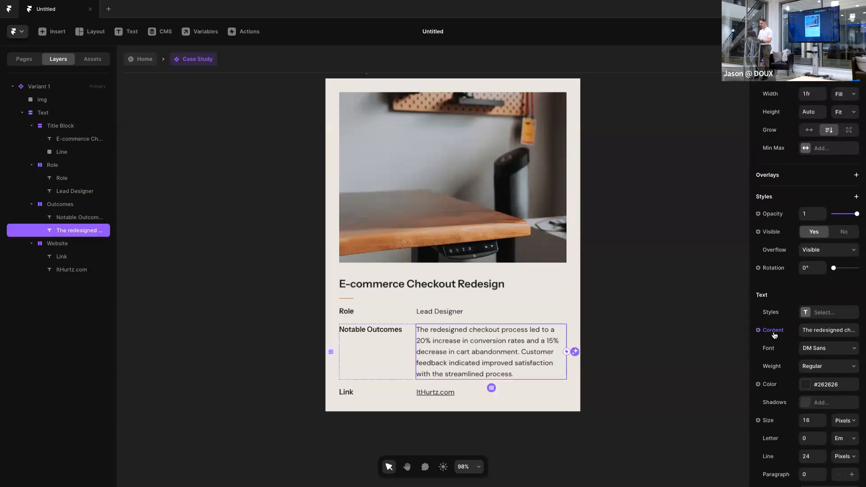
pyautogui.click(772, 333)
pyautogui.moveTo(775, 345)
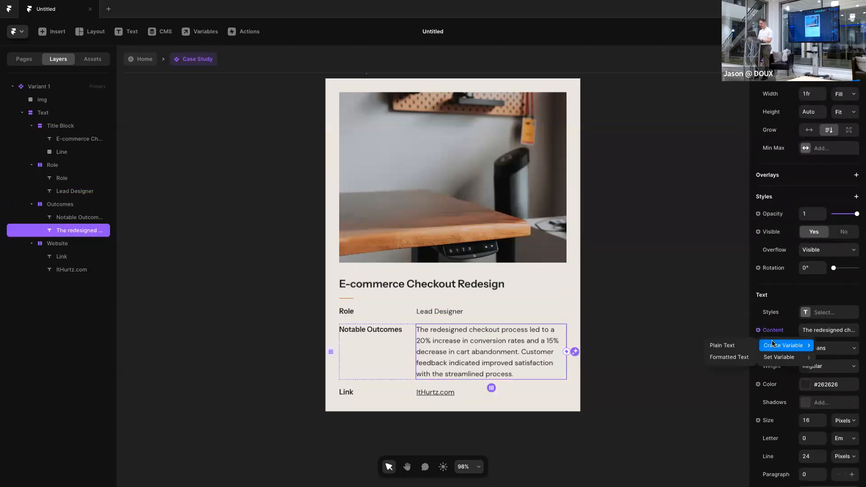
pyautogui.click(729, 346)
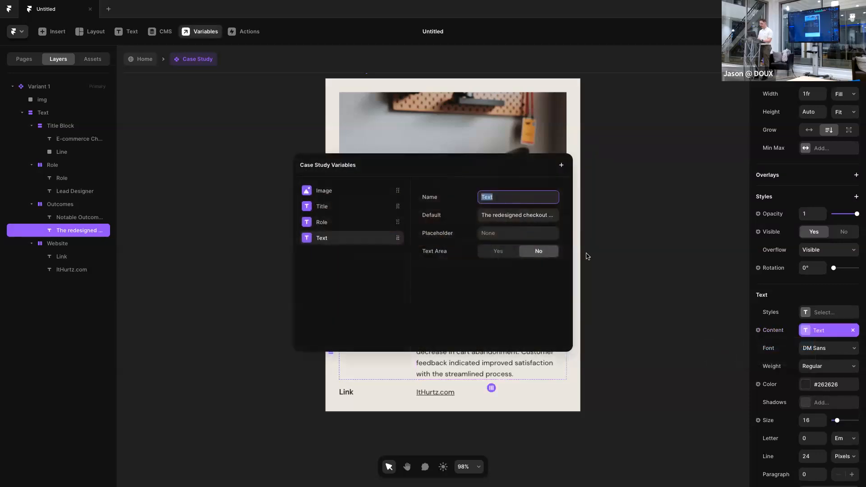
# Make the outcomes paragraph's variable a text area with a slightly taller default field, and name it Outcomes
pyautogui.click(500, 253)
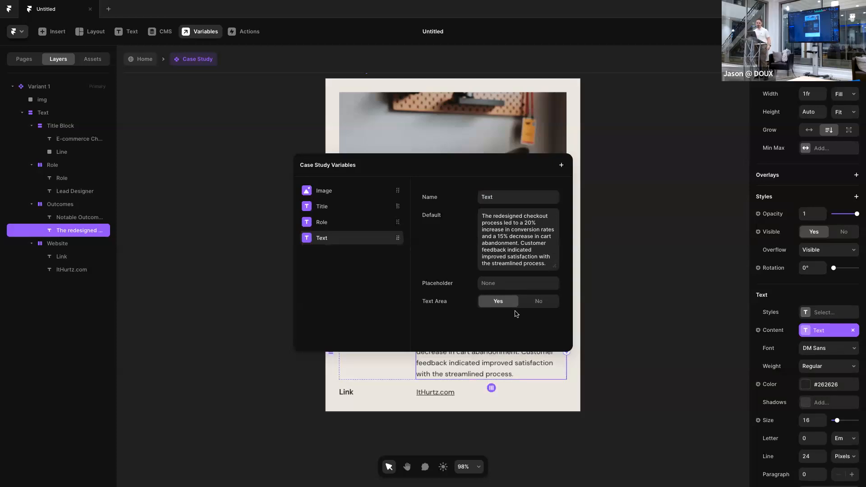
pyautogui.moveTo(556, 269)
pyautogui.mouseDown()
pyautogui.moveTo(556, 287)
pyautogui.moveTo(556, 271)
pyautogui.moveTo(556, 280)
pyautogui.mouseUp()
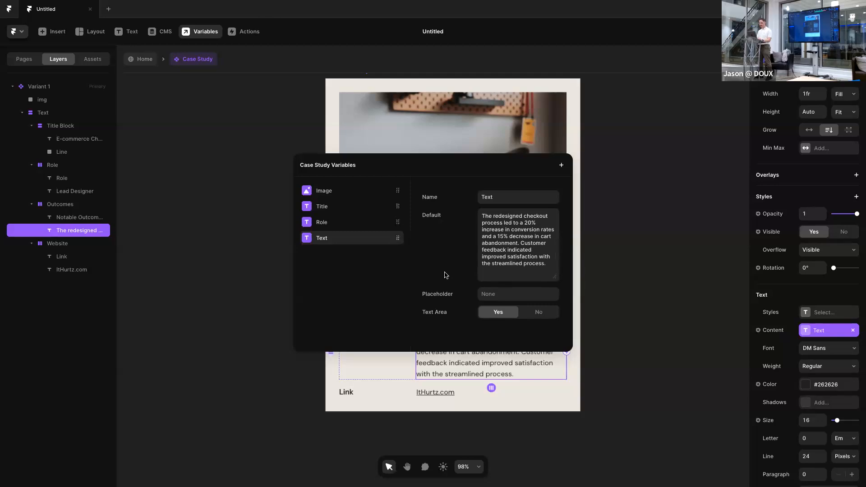
pyautogui.click(505, 197)
pyautogui.write('Outcomes')
pyautogui.click(444, 226)
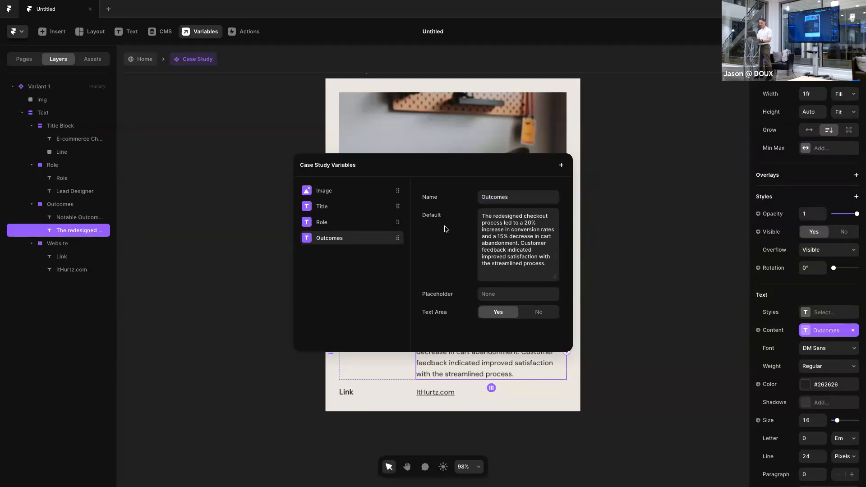
pyautogui.click(669, 231)
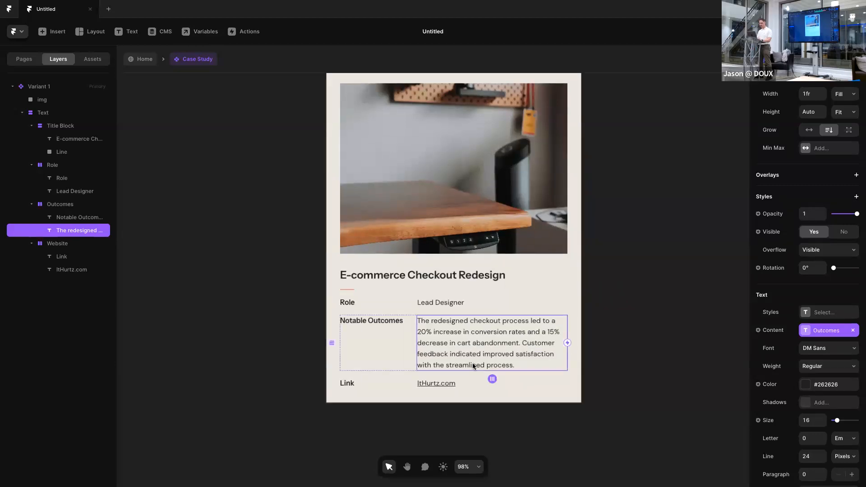
# Create a plain text variable named Link Text for the content of the ItHurtz.com text
pyautogui.click(459, 383)
pyautogui.scroll(-5, 794, 293)
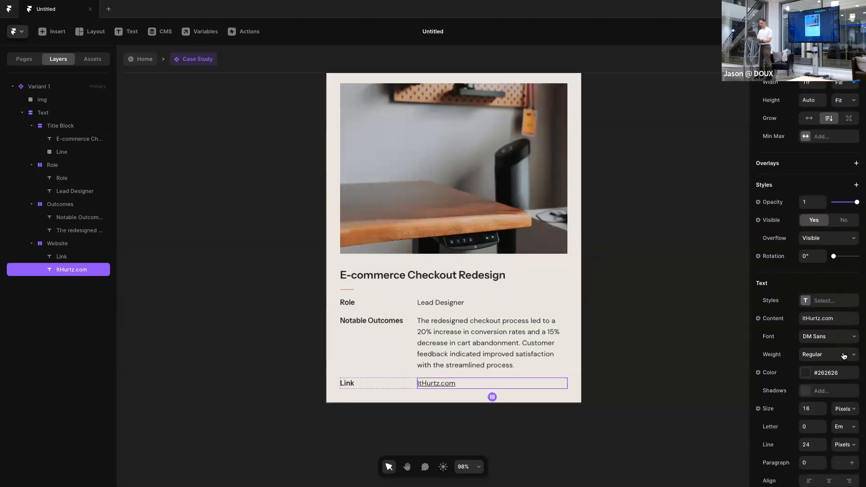
pyautogui.click(778, 311)
pyautogui.moveTo(776, 325)
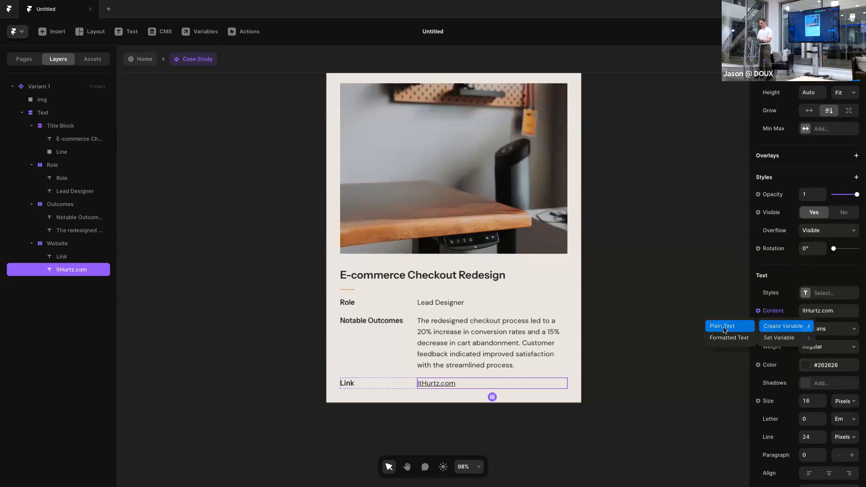
pyautogui.click(722, 326)
pyautogui.write('Link Text')
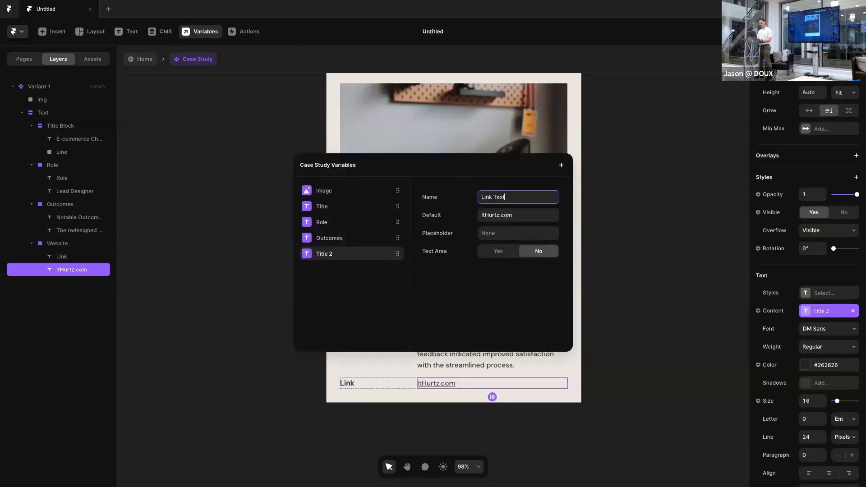
pyautogui.press('Return')
pyautogui.click(616, 316)
pyautogui.click(616, 326)
# Add a link to ithurtz.com on the ItHurtz.com text layer
pyautogui.click(461, 382)
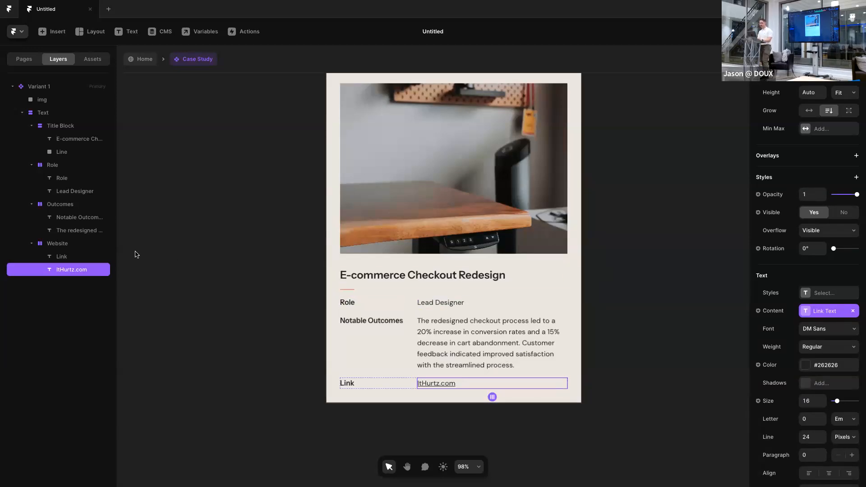
pyautogui.click(63, 256)
pyautogui.click(64, 270)
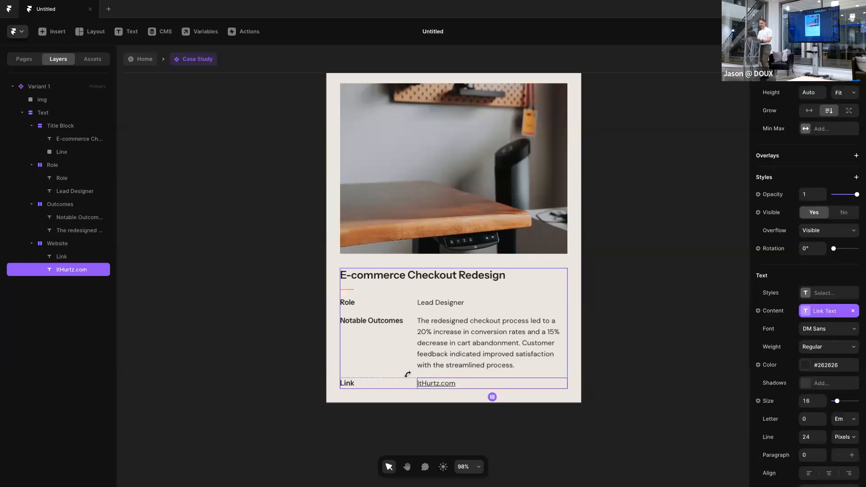
pyautogui.scroll(3, 787, 191)
pyautogui.scroll(-2, 787, 191)
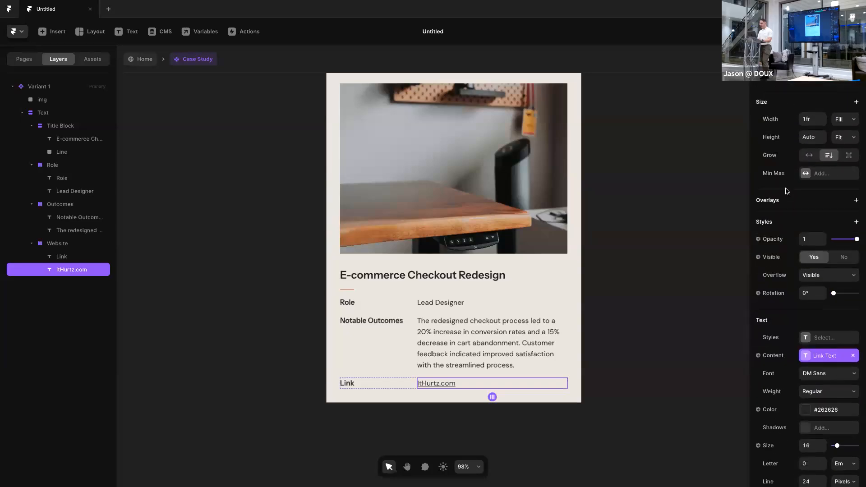
pyautogui.scroll(2, 787, 191)
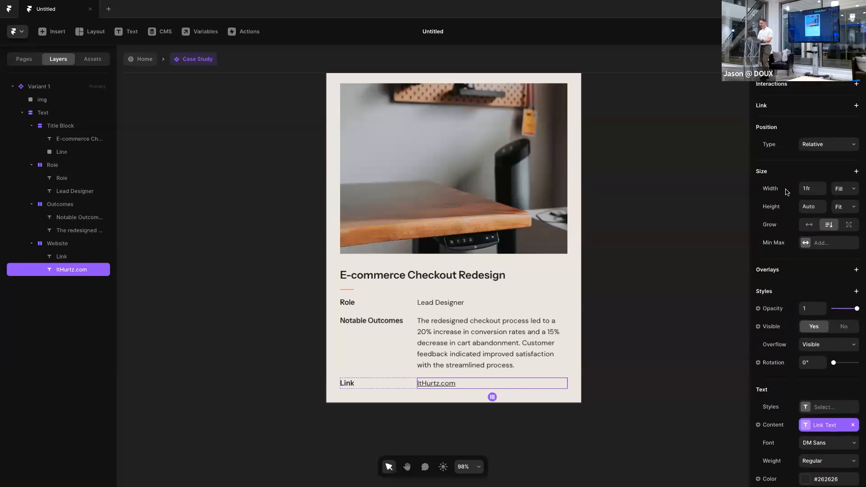
pyautogui.click(856, 107)
pyautogui.click(812, 124)
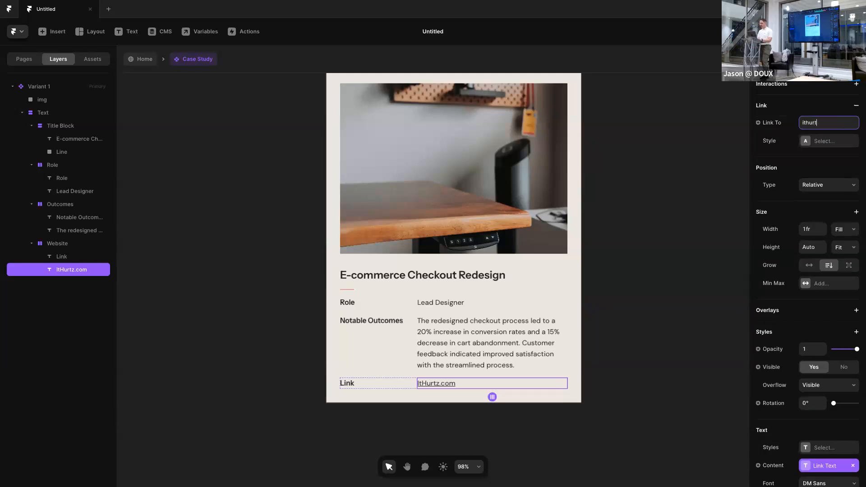
pyautogui.press('Return')
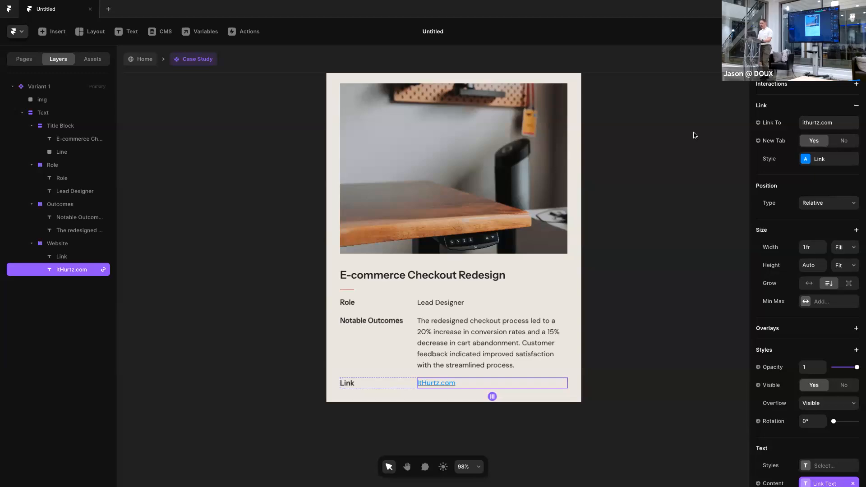
# Edit the Link style so its default state uses the Black color style and an underline decoration
pyautogui.click(820, 163)
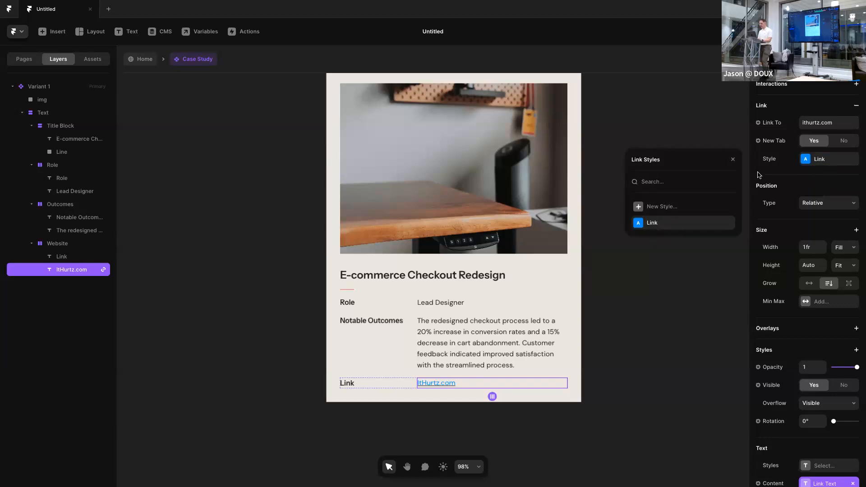
pyautogui.click(727, 224)
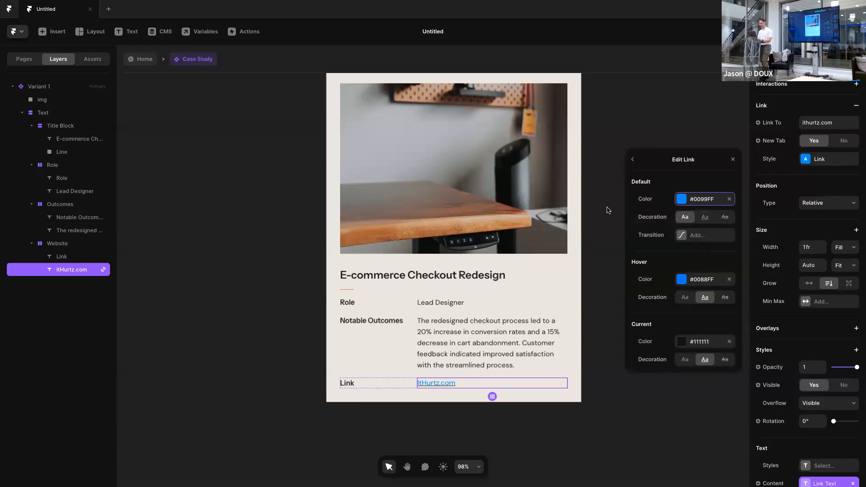
pyautogui.click(694, 201)
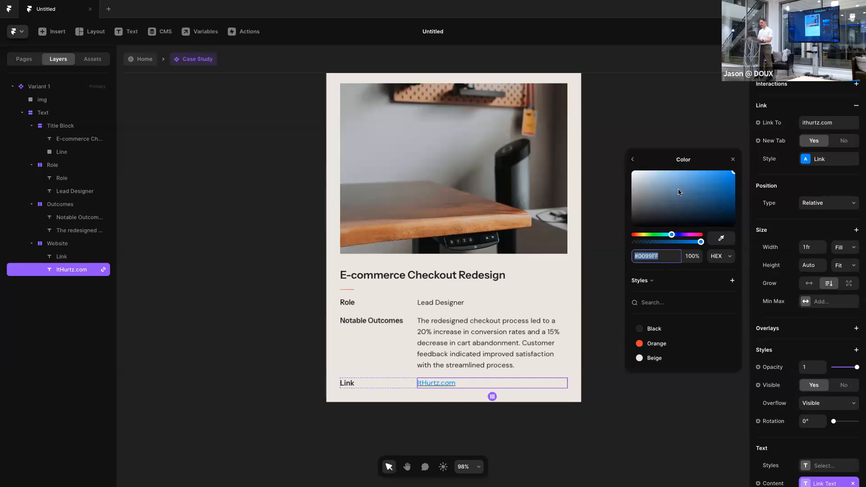
pyautogui.click(657, 330)
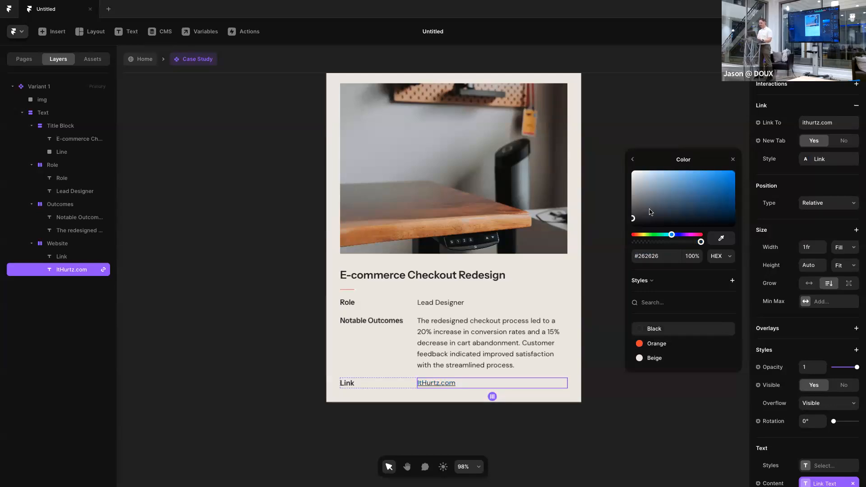
pyautogui.click(634, 160)
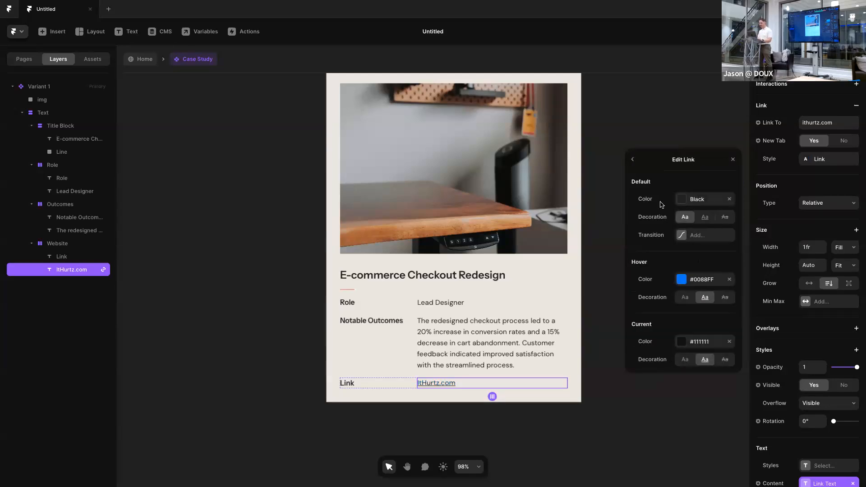
pyautogui.click(705, 221)
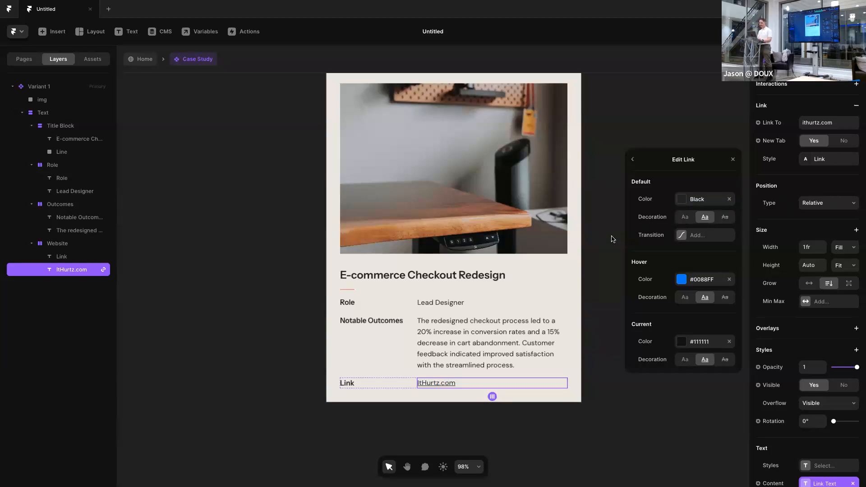
# Set the Link style's hover color to the Orange color style
pyautogui.click(692, 280)
pyautogui.click(655, 344)
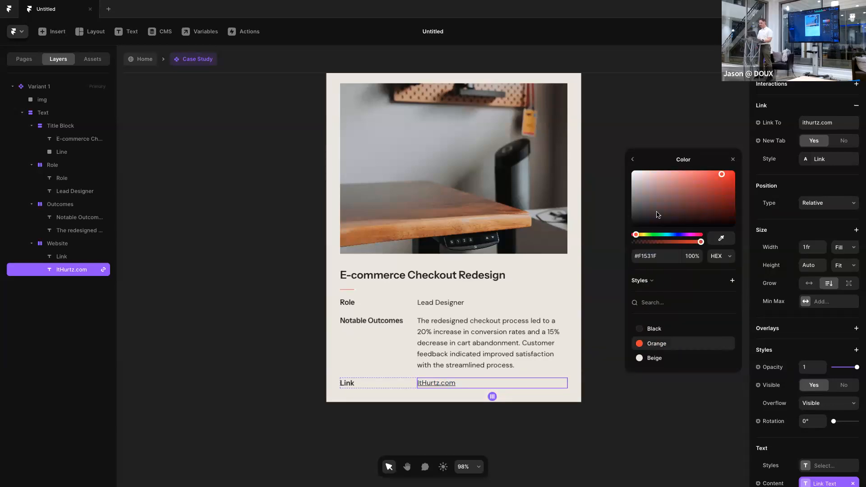
pyautogui.click(634, 159)
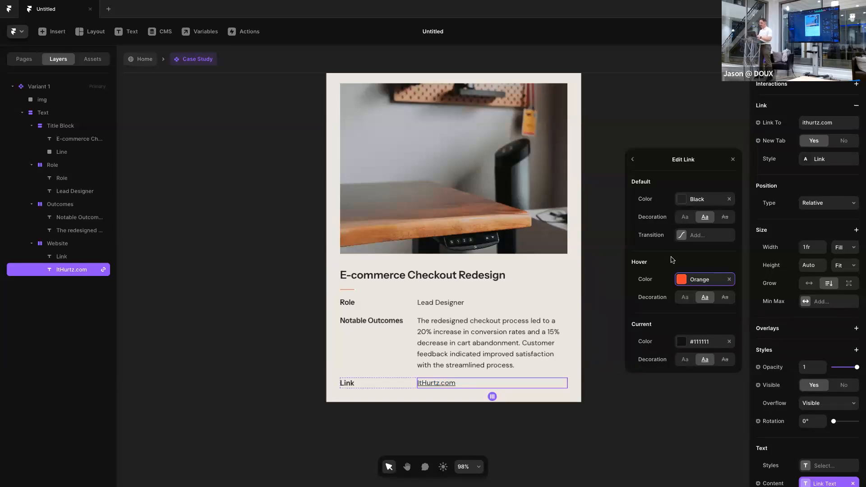
# Close the Link style editor and return from the Case Study component to the Home page
pyautogui.click(633, 162)
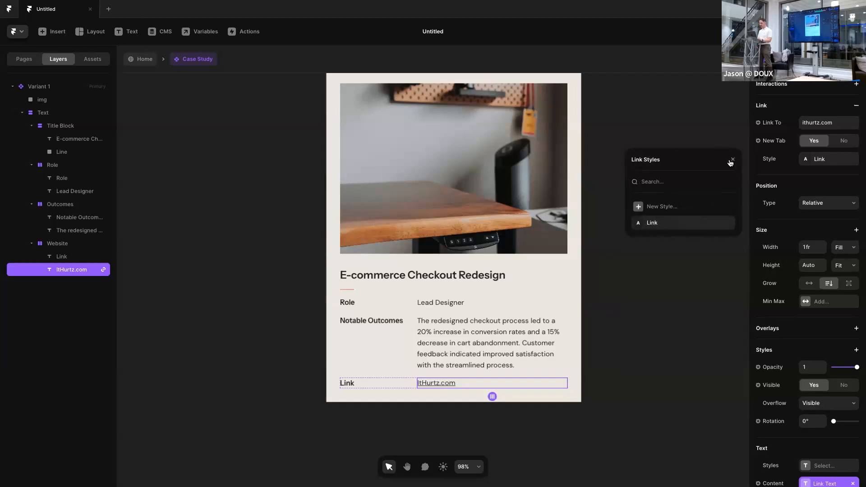
pyautogui.click(730, 162)
pyautogui.click(723, 162)
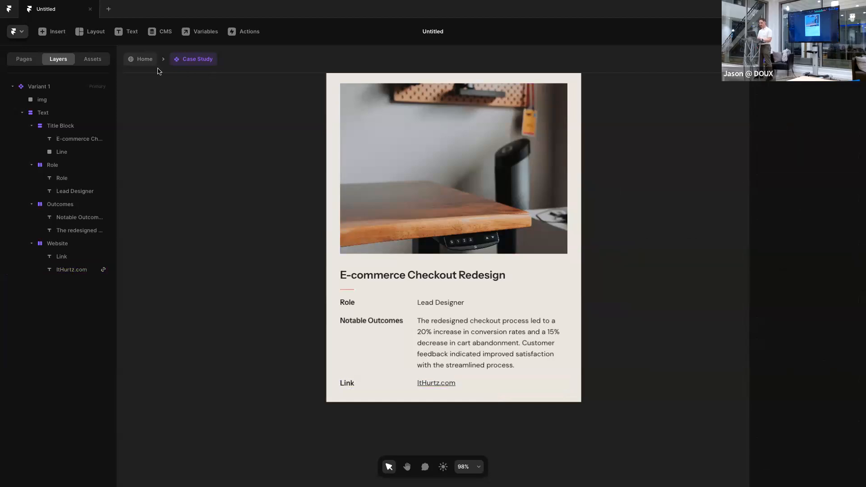
pyautogui.click(145, 60)
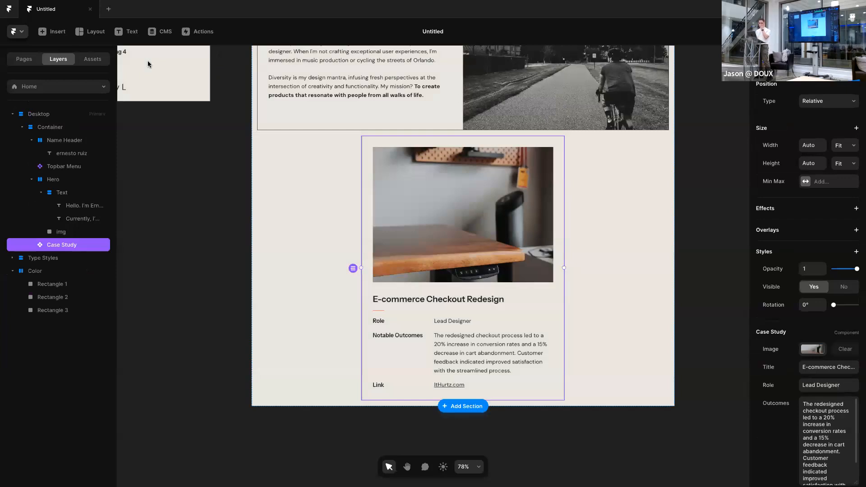
# Preview the Desktop page and check the hover color of the case study card's ItHurtz.com link
pyautogui.click(617, 187)
pyautogui.scroll(5, 616, 188)
pyautogui.click(264, 103)
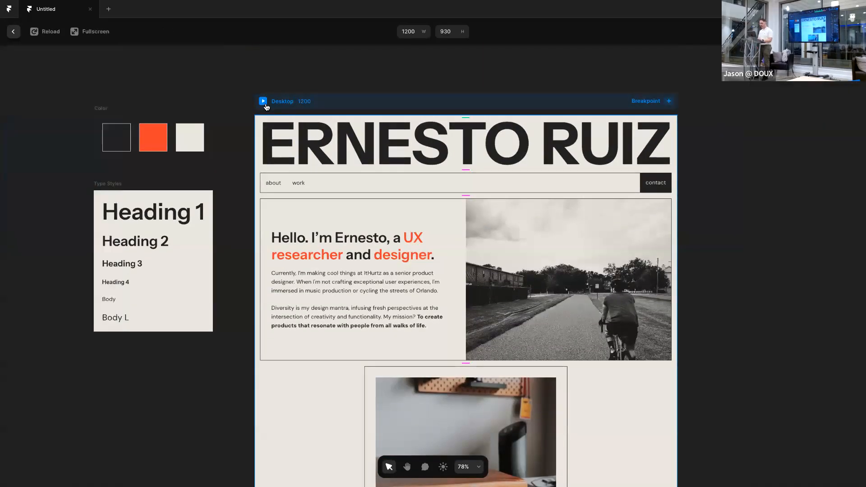
pyautogui.scroll(-2, 446, 210)
pyautogui.scroll(-3, 447, 212)
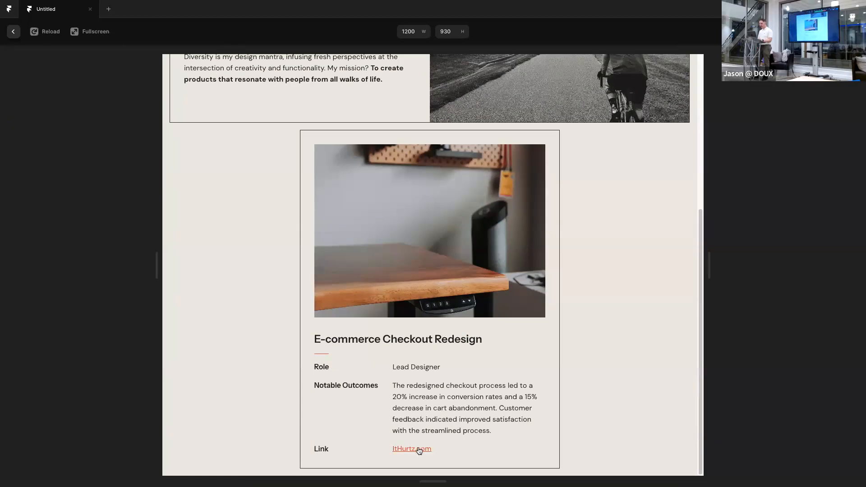
pyautogui.click(13, 35)
# Duplicate the Case Study card in the Desktop container
pyautogui.scroll(3, 374, 288)
pyautogui.click(367, 285)
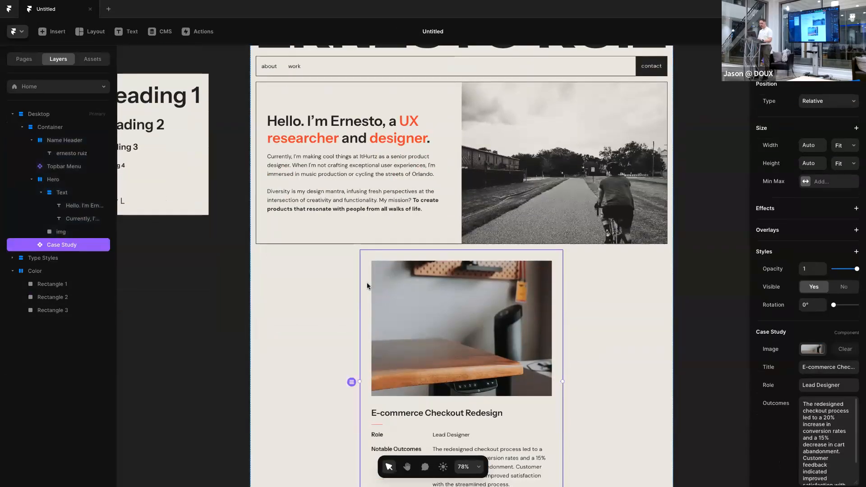
pyautogui.click(58, 232)
pyautogui.click(101, 246)
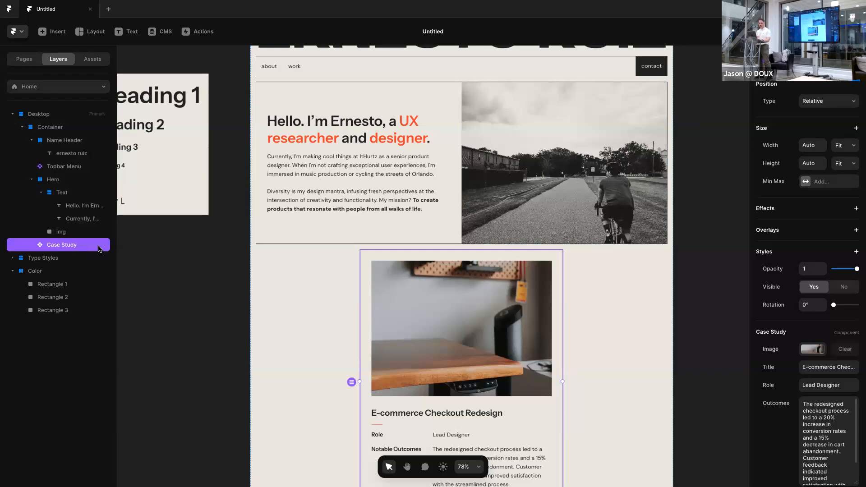
pyautogui.hotkey('ctrl', 'd')
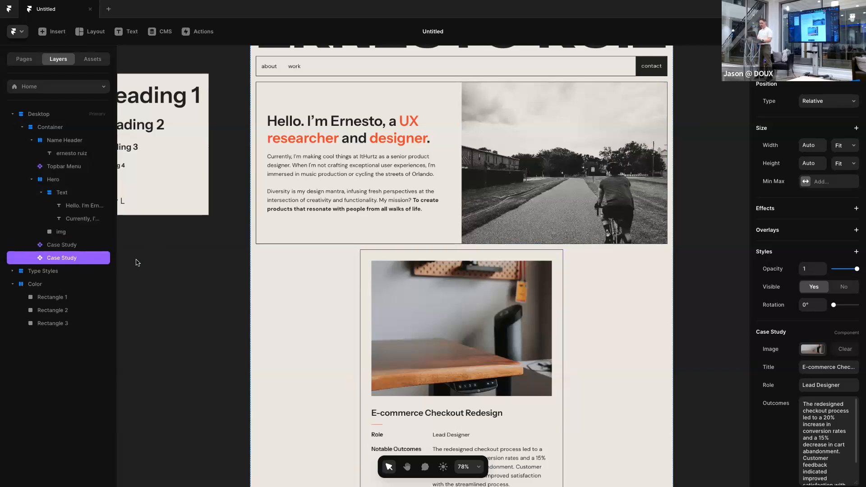
# Wrap the two Case Study cards together in a new stack
pyautogui.scroll(-5, 135, 261)
pyautogui.keyDown('shift'); pyautogui.click(77, 248); pyautogui.keyUp('shift')
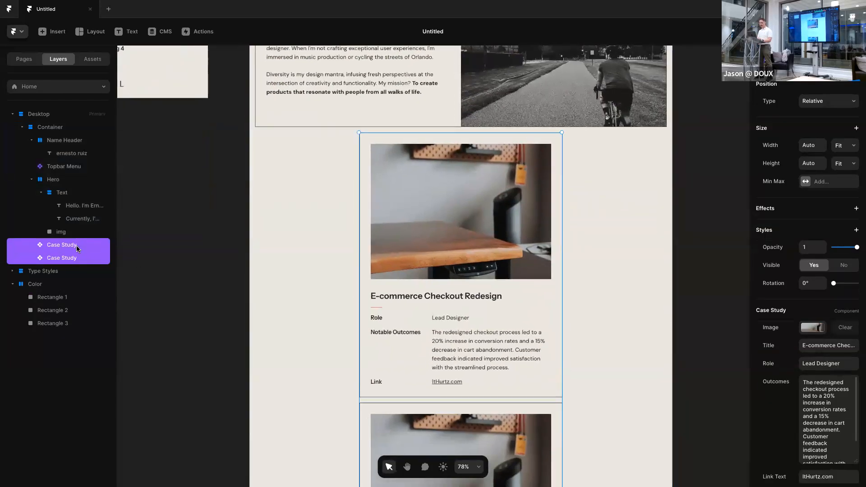
pyautogui.rightClick(77, 249)
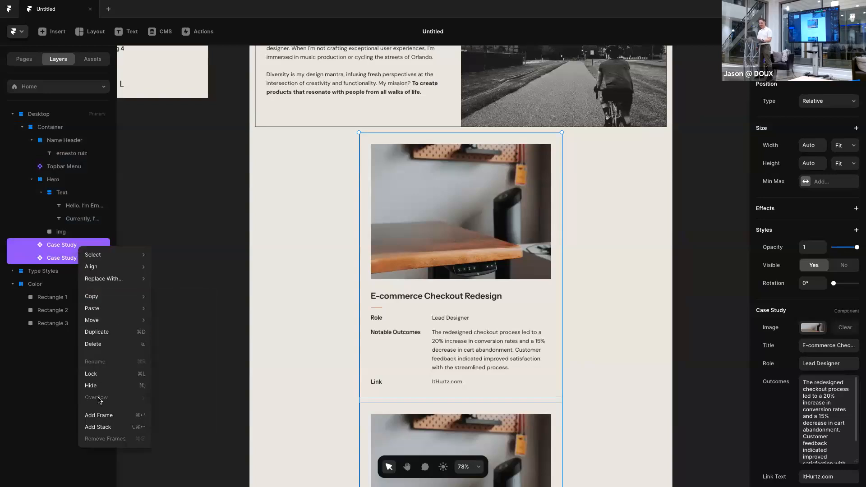
pyautogui.click(104, 427)
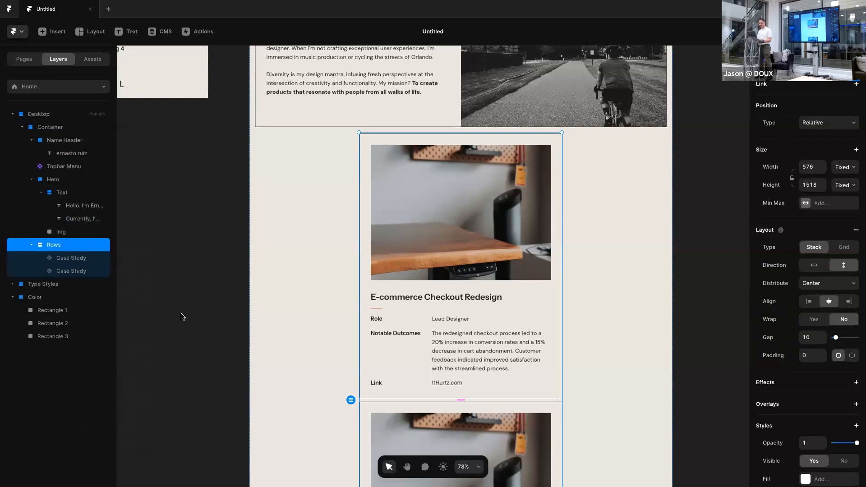
pyautogui.click(98, 253)
pyautogui.click(83, 246)
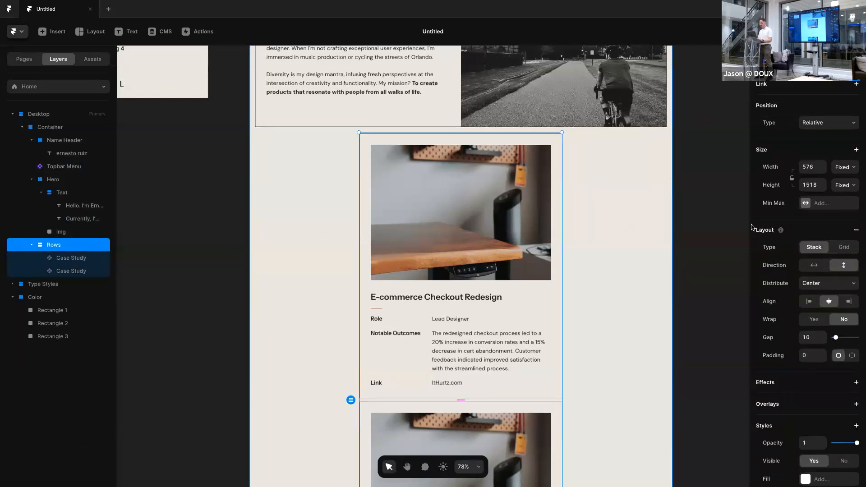
# Make the stack around the Case Study cards horizontal, with Fill width and Fit Content height
pyautogui.click(814, 267)
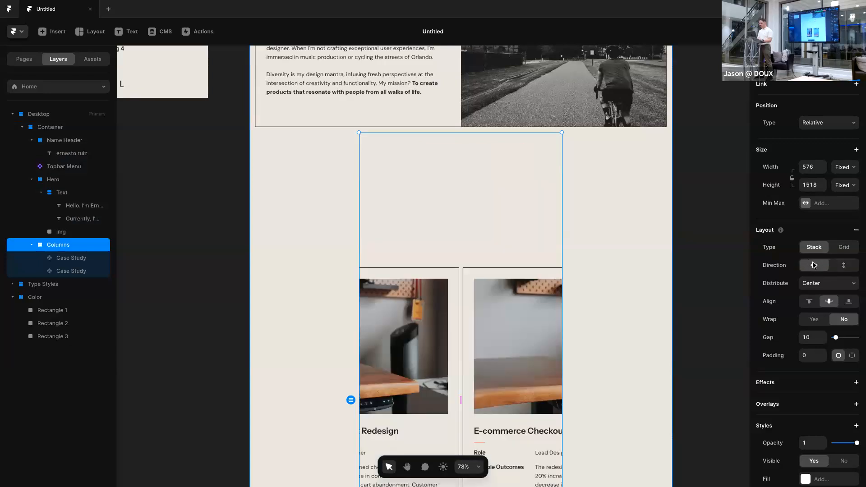
pyautogui.click(851, 169)
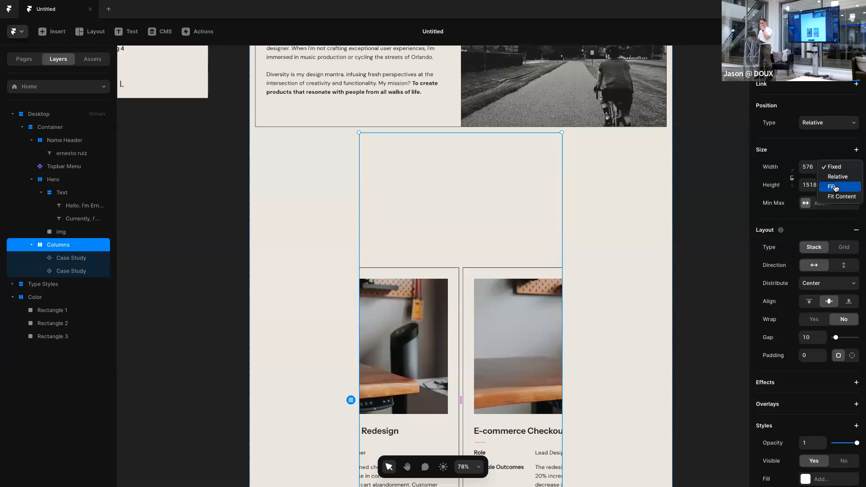
pyautogui.click(836, 187)
pyautogui.click(846, 185)
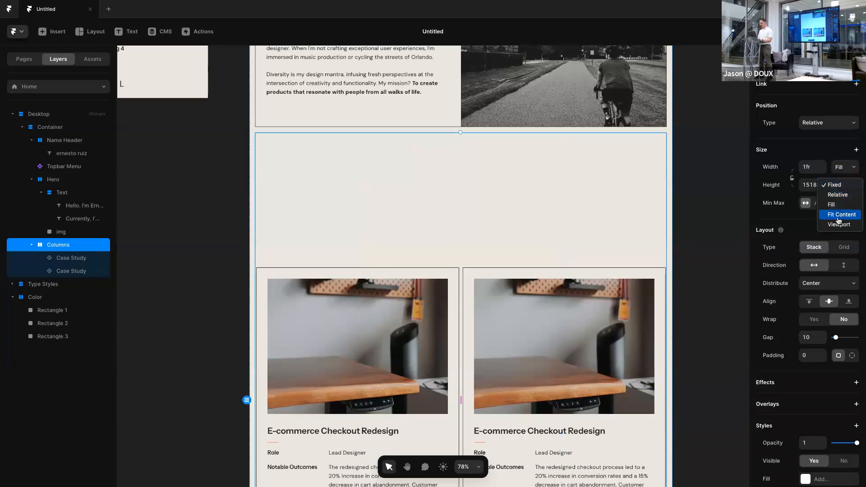
pyautogui.click(839, 219)
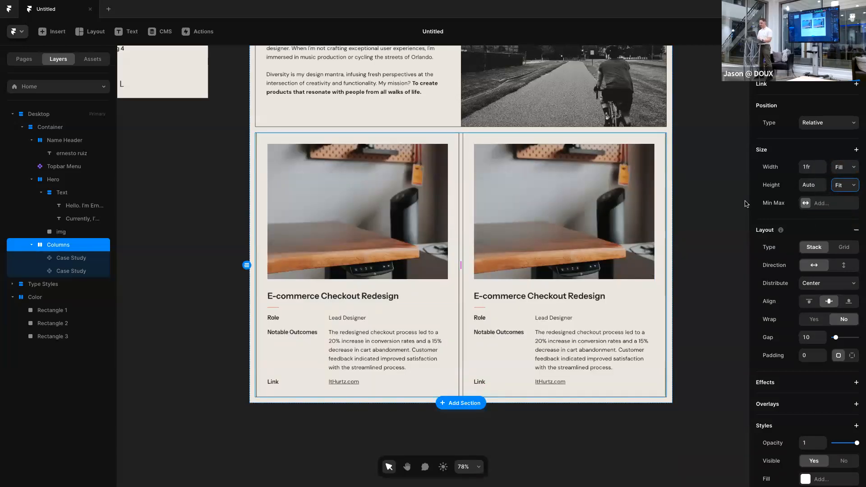
# Set the gap between the two Case Study cards in the Columns stack to 16
pyautogui.click(816, 338)
pyautogui.write('1')
pyautogui.press('Return')
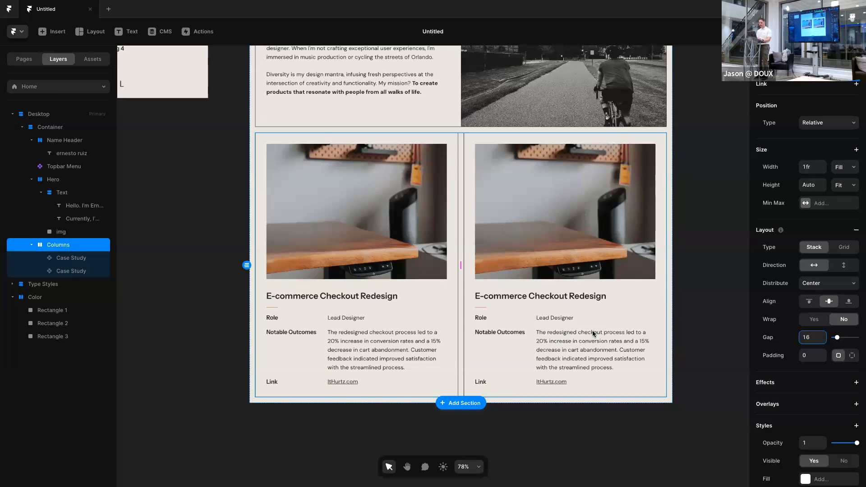
# Set the width of both Case Study cards to Fill
pyautogui.click(73, 257)
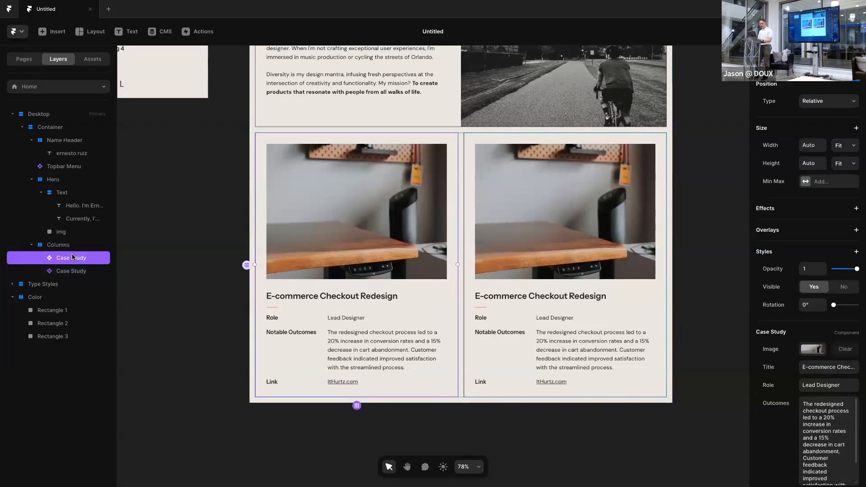
pyautogui.keyDown('shift'); pyautogui.click(75, 270); pyautogui.keyUp('shift')
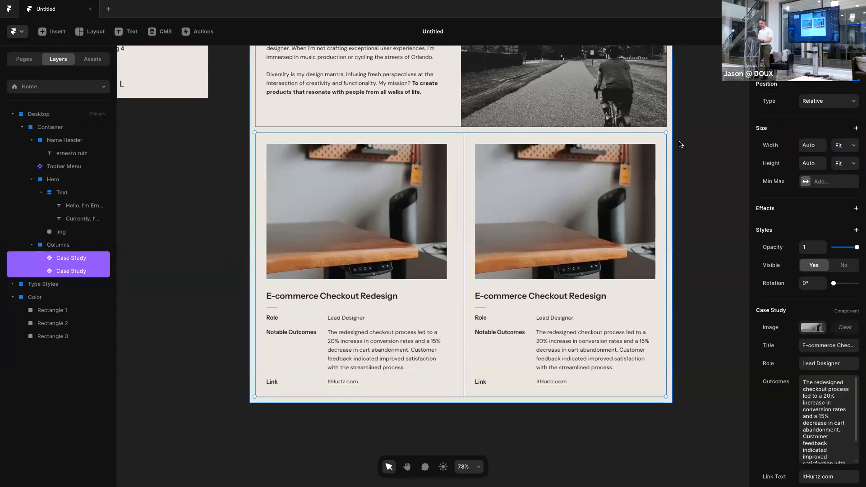
pyautogui.click(837, 150)
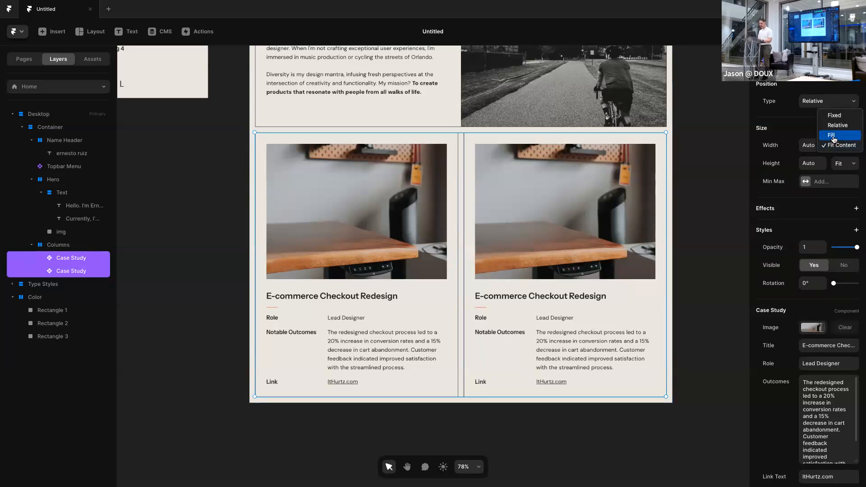
pyautogui.click(834, 136)
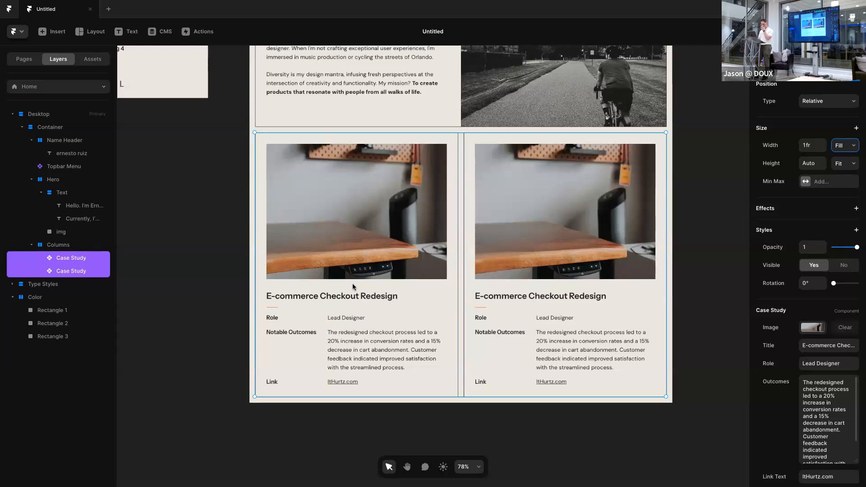
pyautogui.click(202, 266)
# Replace the image of the second Case Study card with img-1.jpg
pyautogui.click(342, 290)
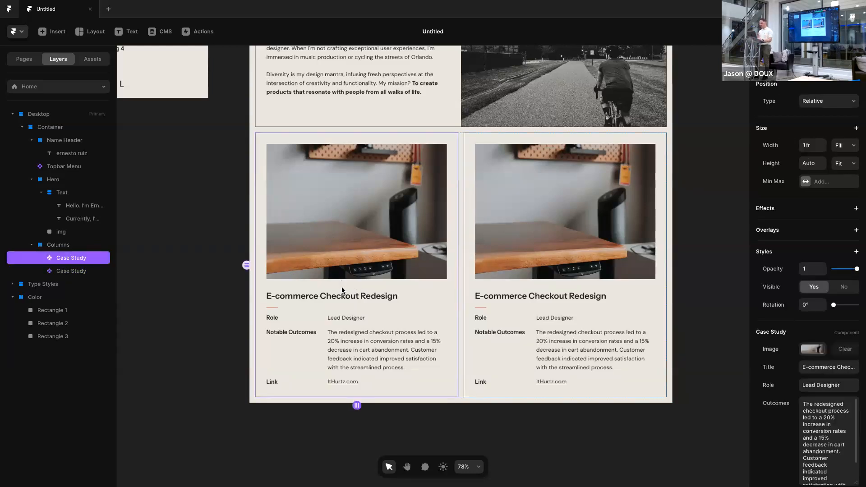
pyautogui.click(500, 323)
pyautogui.scroll(-3, 782, 335)
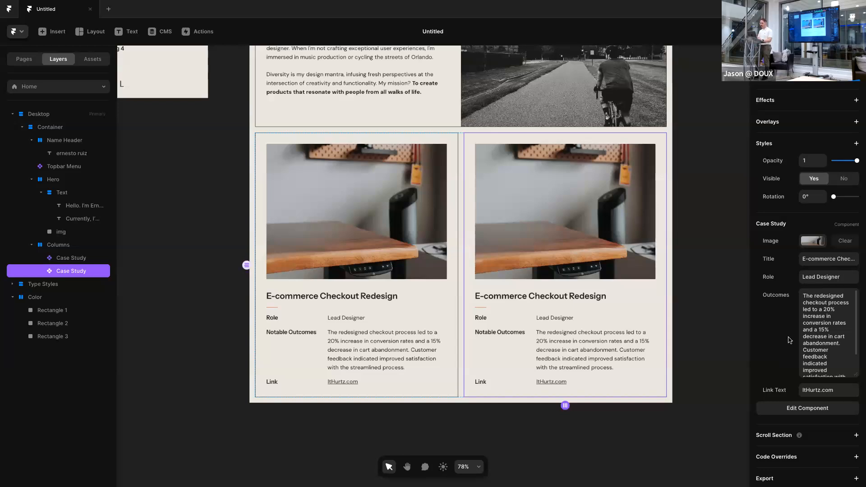
pyautogui.click(809, 243)
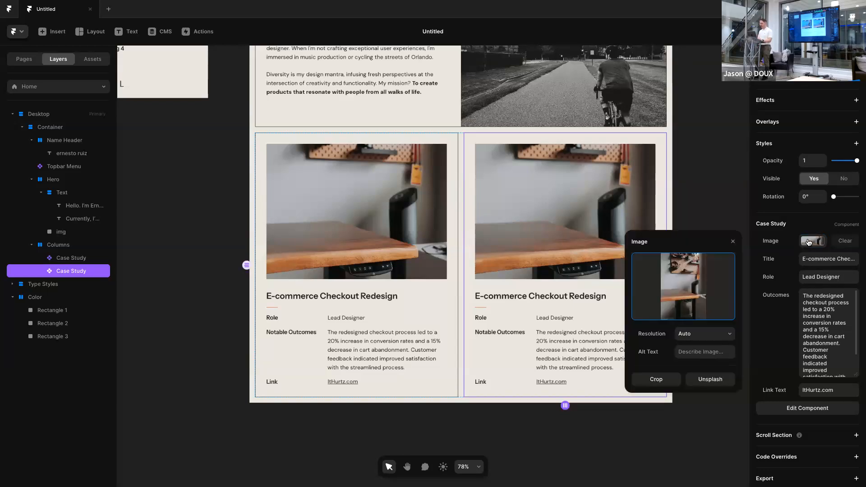
pyautogui.click(686, 291)
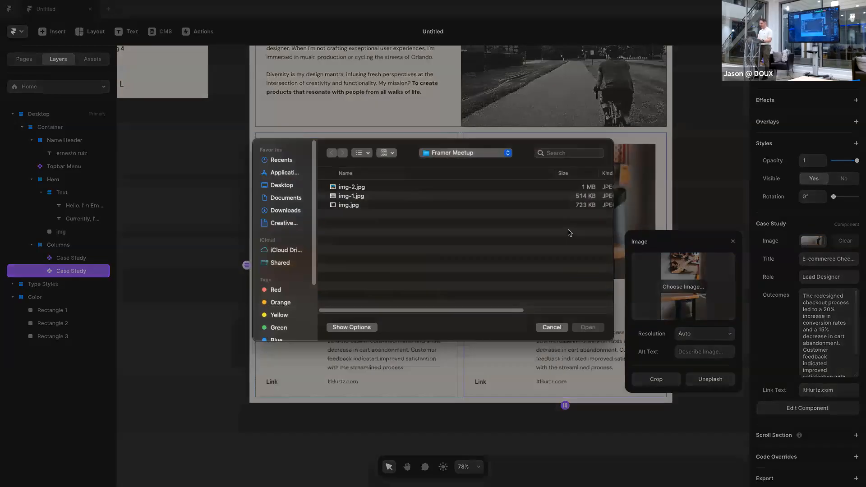
pyautogui.doubleClick(401, 200)
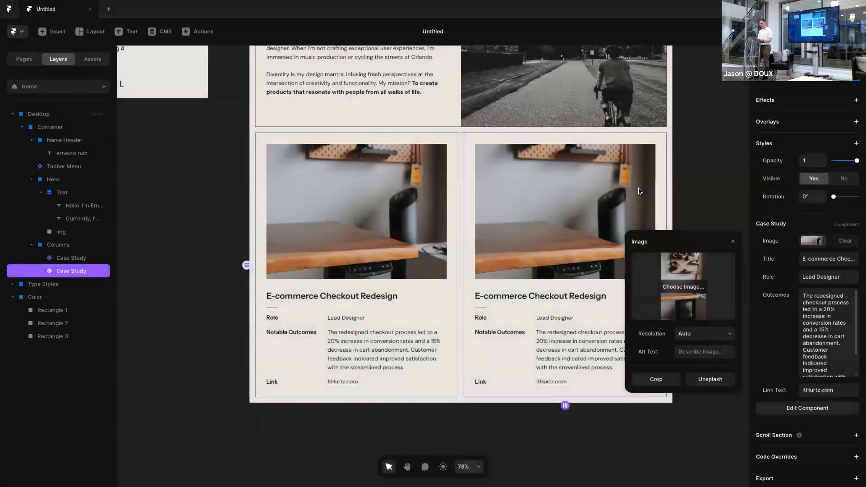
pyautogui.click(722, 209)
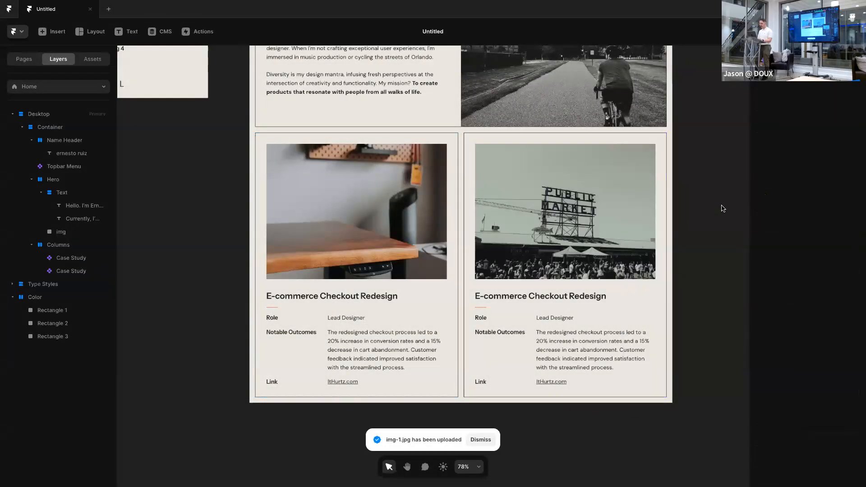
pyautogui.click(599, 291)
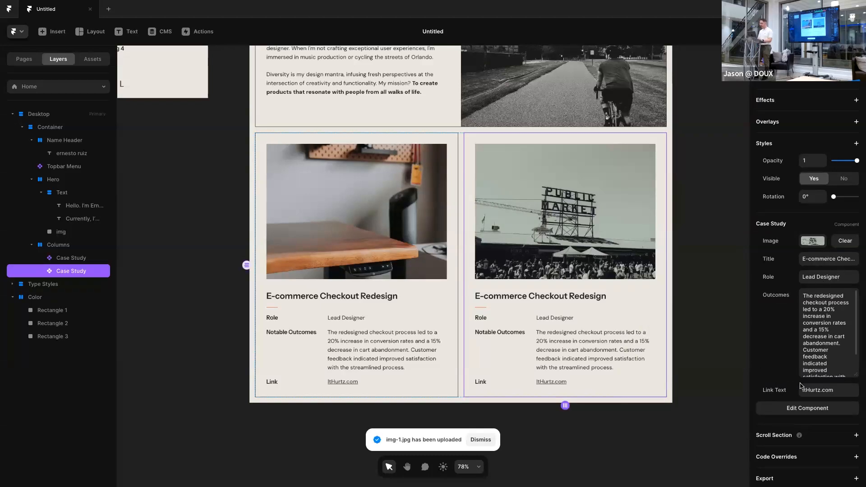
pyautogui.scroll(-1, 789, 363)
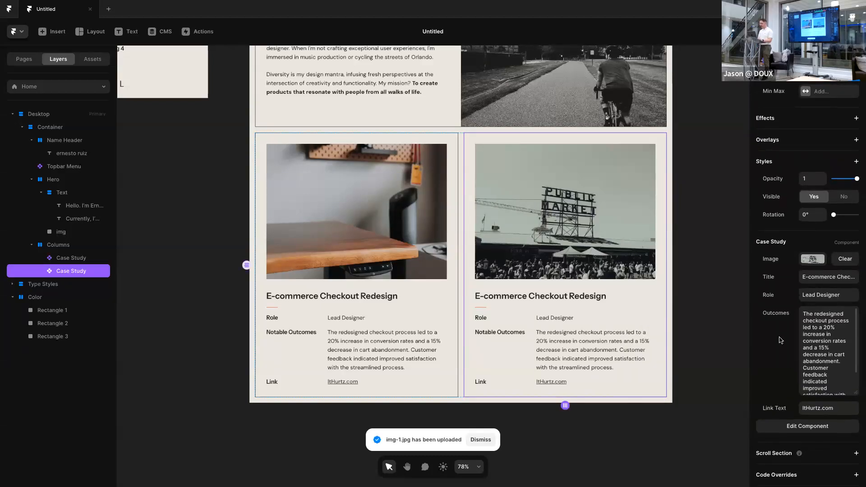
pyautogui.scroll(3, 781, 340)
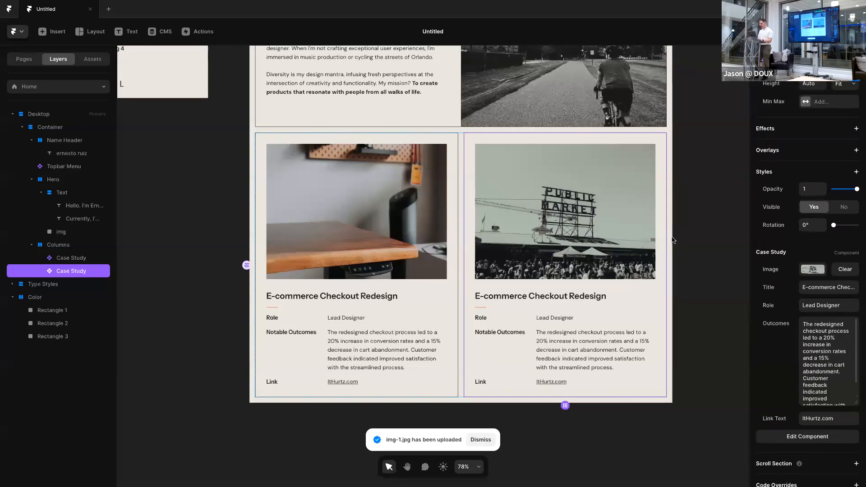
pyautogui.click(694, 242)
# Create a variable for the Link To address of the Case Study component's ItHurtz.com text and return to the Home page
pyautogui.doubleClick(405, 207)
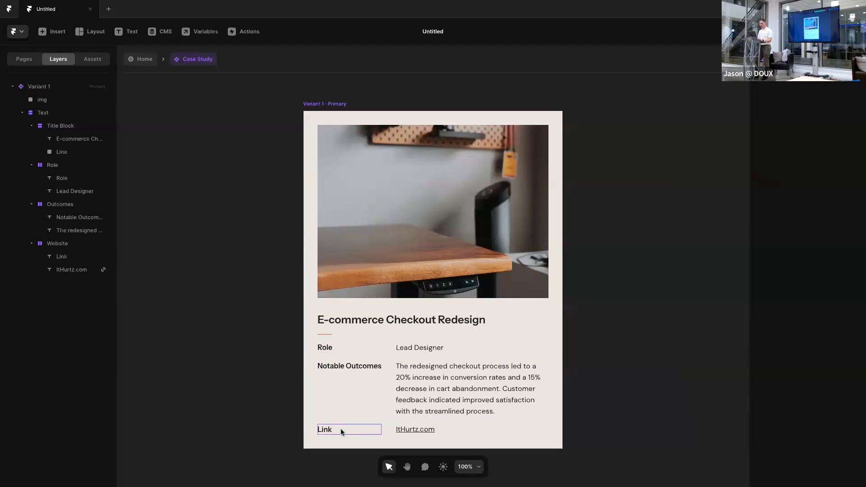
pyautogui.click(435, 430)
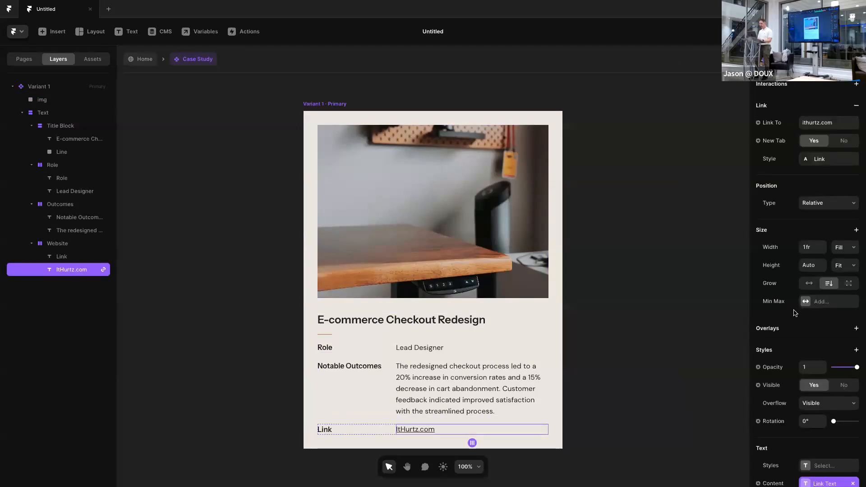
pyautogui.click(772, 125)
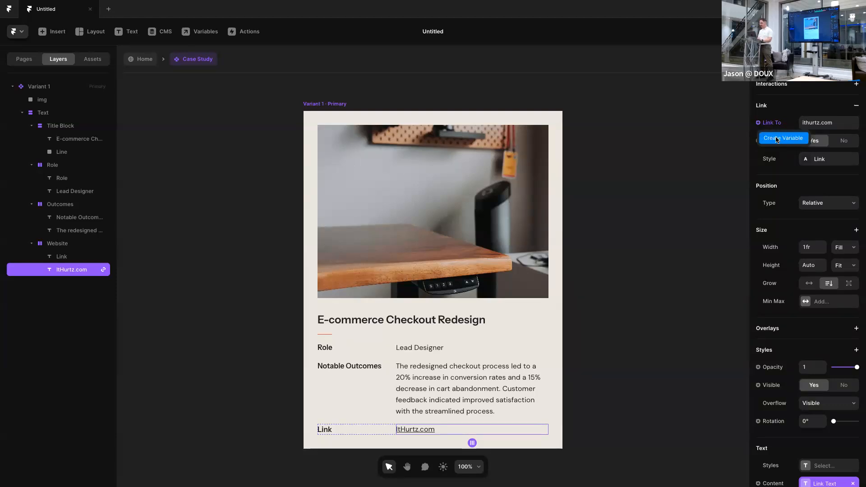
pyautogui.click(777, 139)
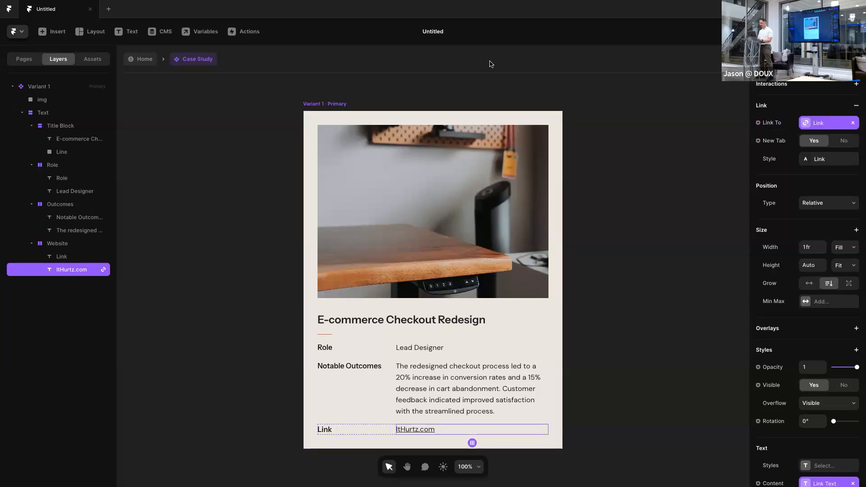
pyautogui.click(145, 60)
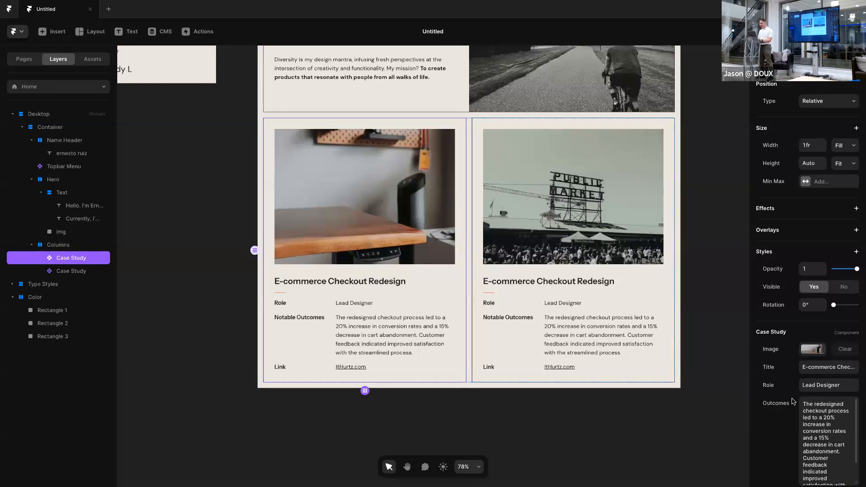
pyautogui.scroll(-3, 793, 401)
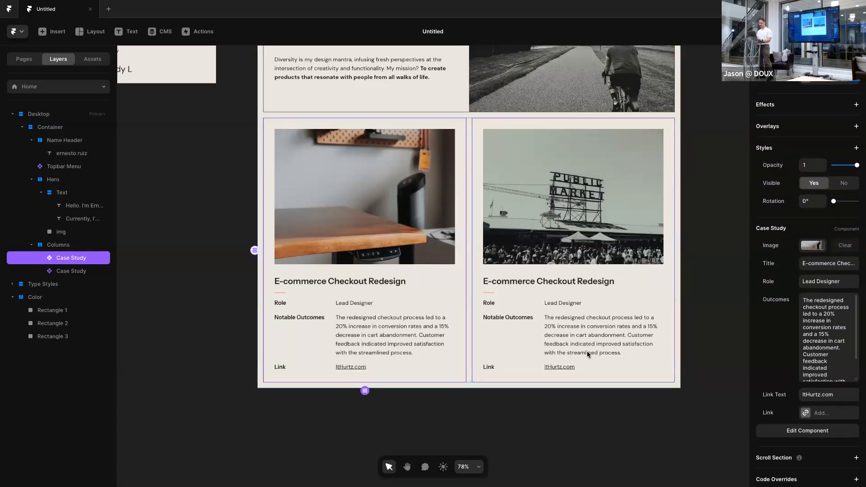
pyautogui.click(698, 314)
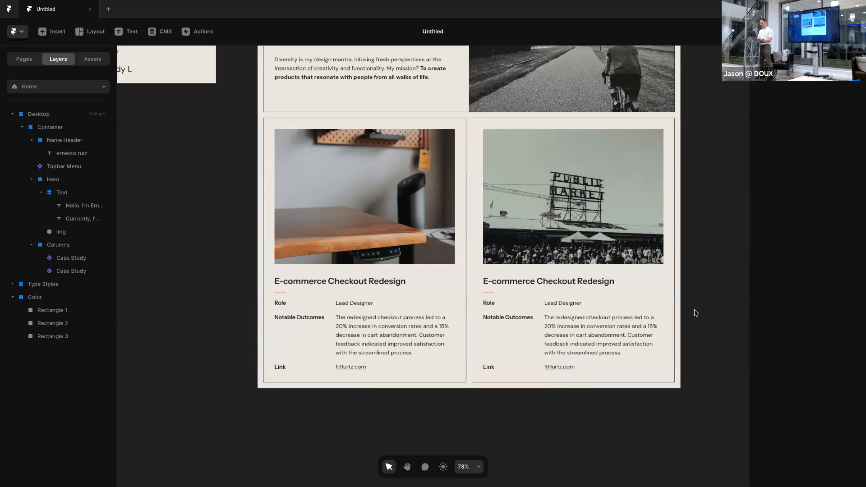
pyautogui.scroll(-3, 697, 313)
pyautogui.press('super+Tab')
pyautogui.press('super+Tab')
pyautogui.press('super+Tab')
pyautogui.press('super+Tab')
pyautogui.press('super+Tab')
pyautogui.press('super+Tab')
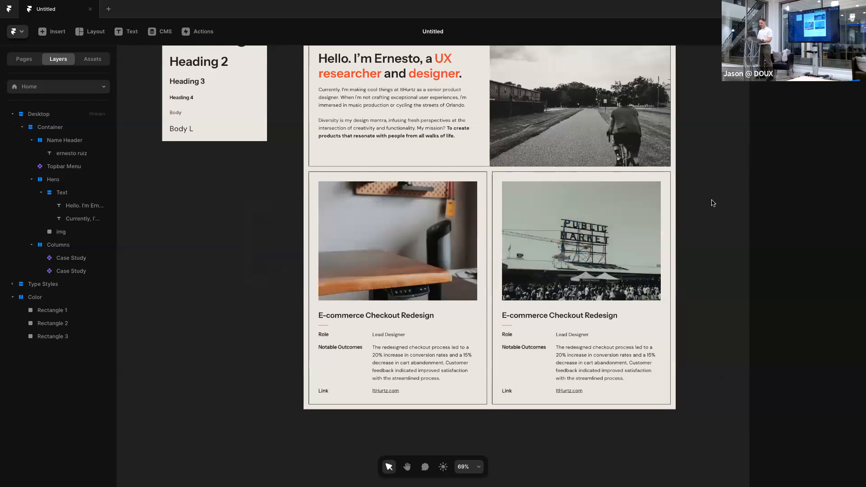
pyautogui.scroll(2, 712, 200)
# Preview the page at viewport widths of 1274 and 1334 to check how the Case Study cards adapt
pyautogui.press('super+p')
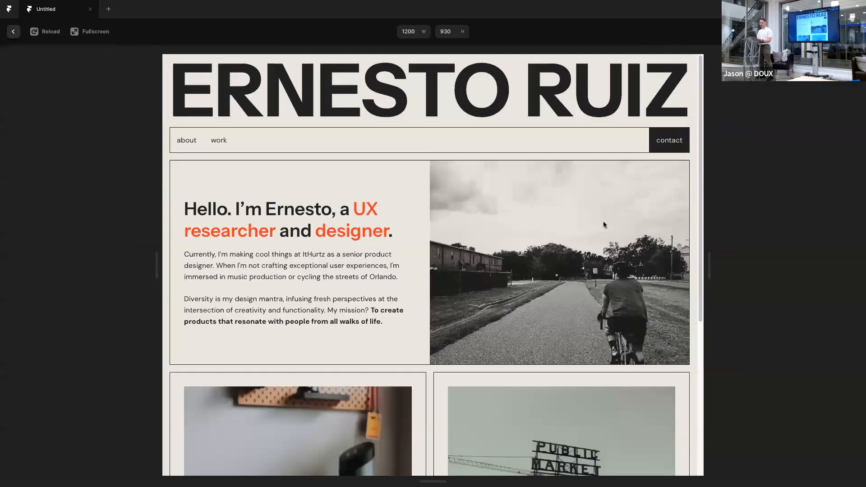
pyautogui.moveTo(710, 259); pyautogui.dragTo(743, 259)
pyautogui.scroll(-3, 642, 285)
pyautogui.scroll(-5, 640, 284)
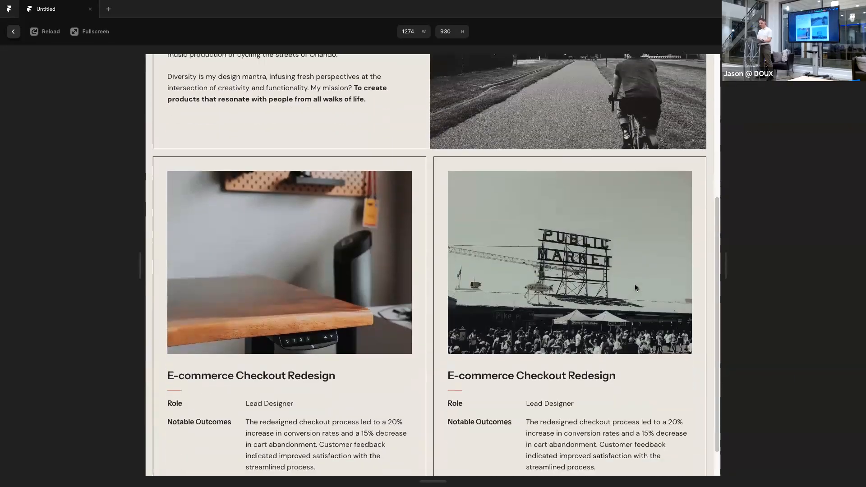
pyautogui.moveTo(724, 301); pyautogui.dragTo(734, 280)
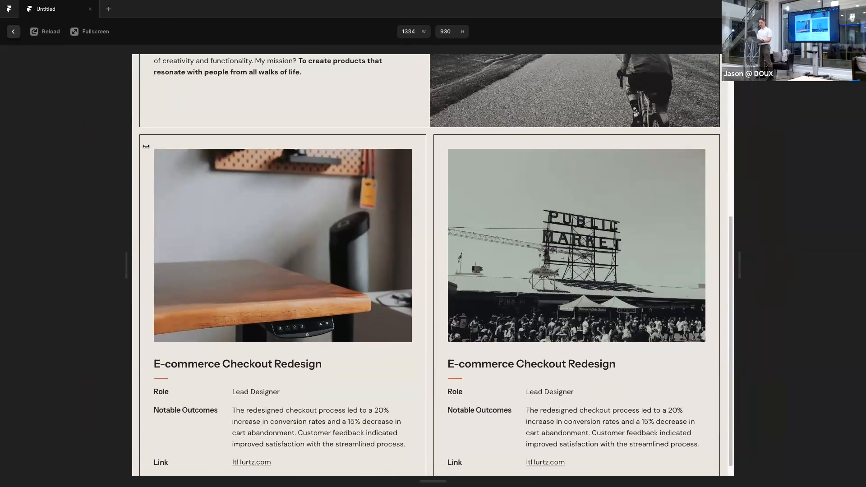
pyautogui.click(13, 31)
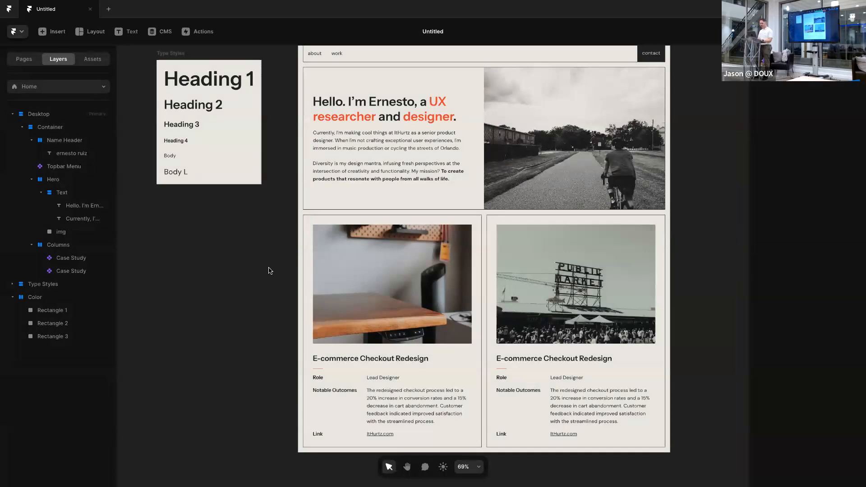
# Switch to Figma and copy the Footer frame with the Figma to HTML with Framer plugin
pyautogui.scroll(-4, 270, 271)
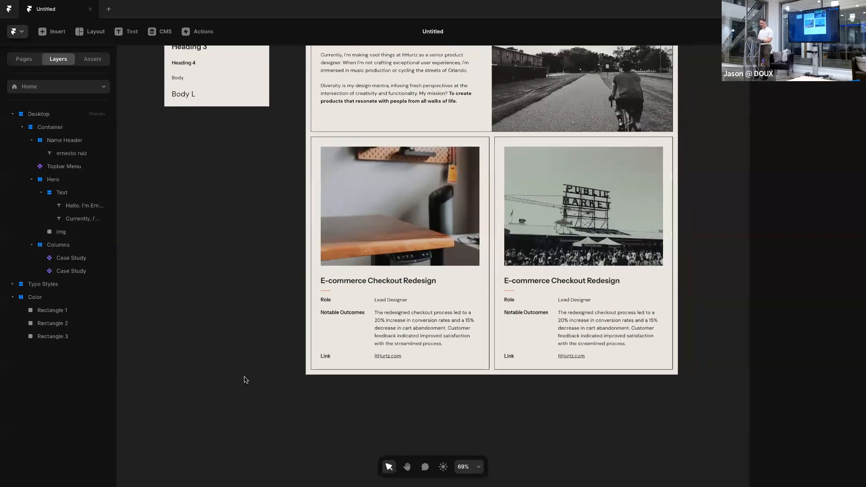
pyautogui.press('super+Tab')
pyautogui.scroll(-5, 493, 279)
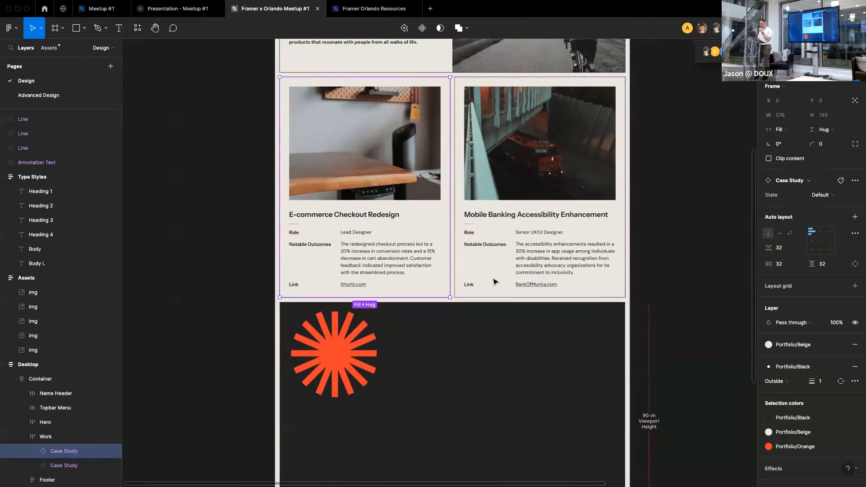
pyautogui.click(415, 270)
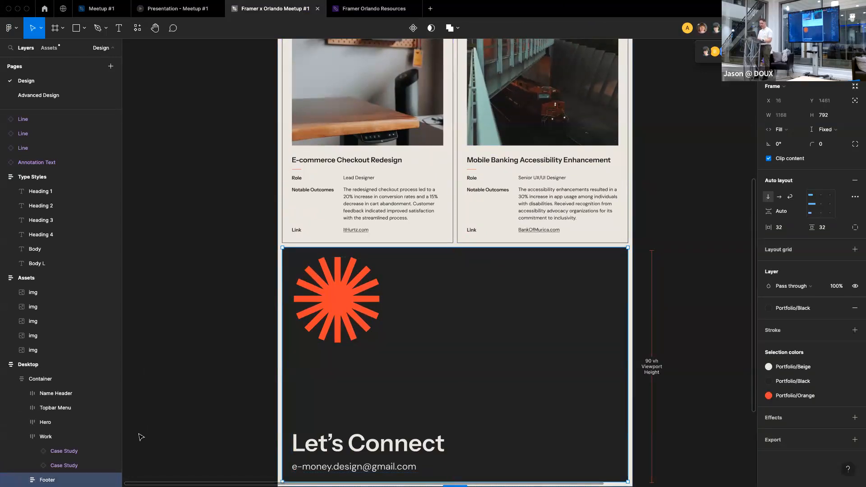
pyautogui.rightClick(51, 480)
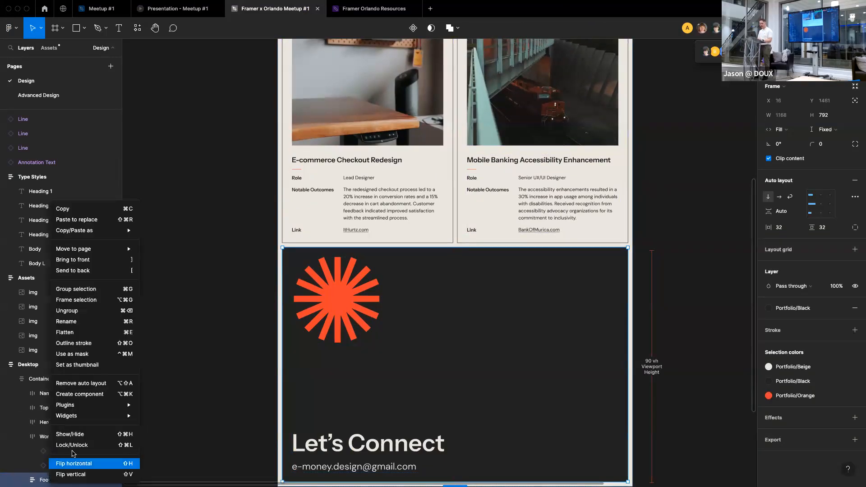
pyautogui.moveTo(92, 409)
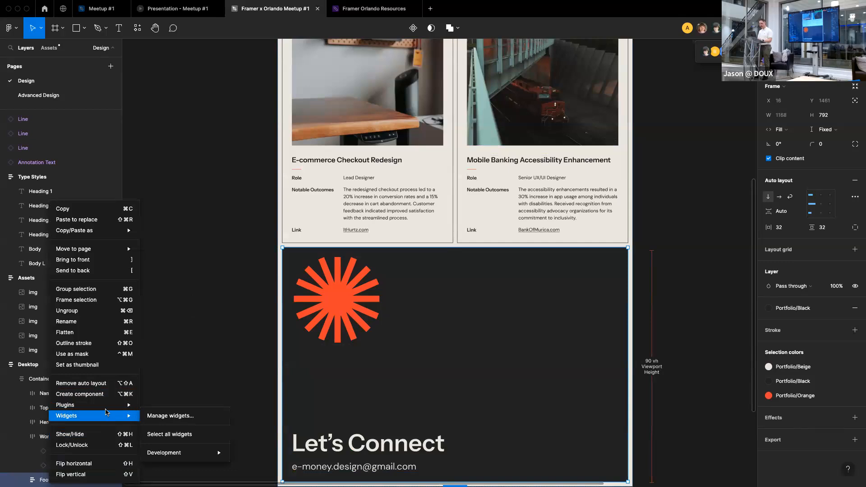
pyautogui.click(192, 279)
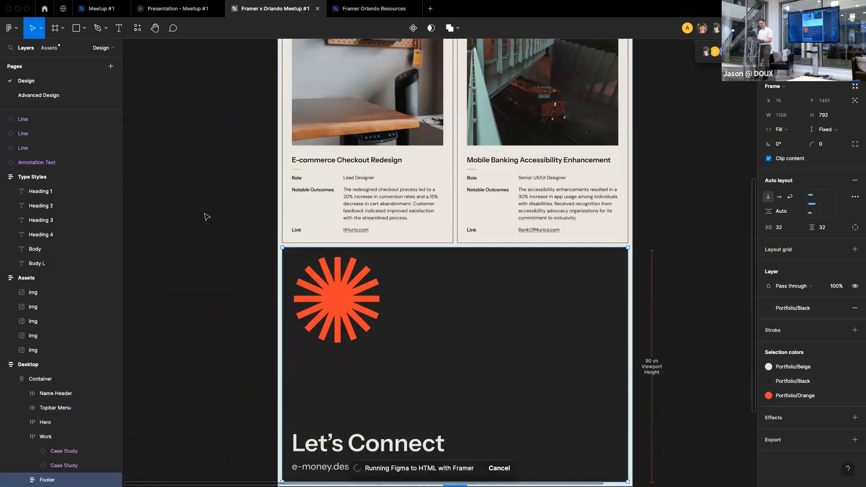
pyautogui.click(217, 229)
pyautogui.scroll(-1, 225, 239)
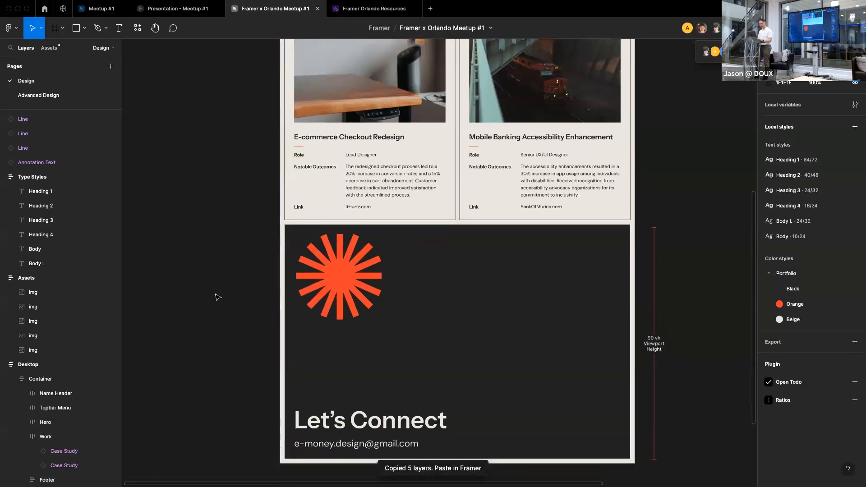
# Switch back to Framer and paste the copied Footer into the Container stack
pyautogui.press('super+Tab')
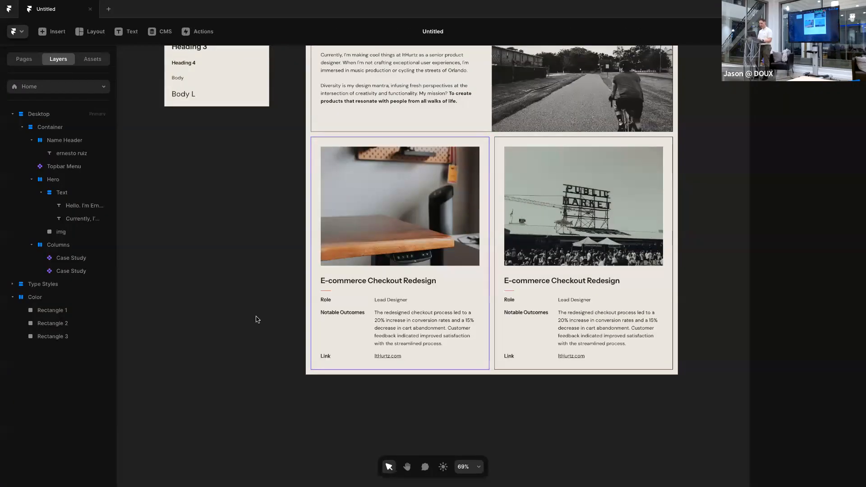
pyautogui.scroll(5, 280, 292)
pyautogui.scroll(1, 281, 292)
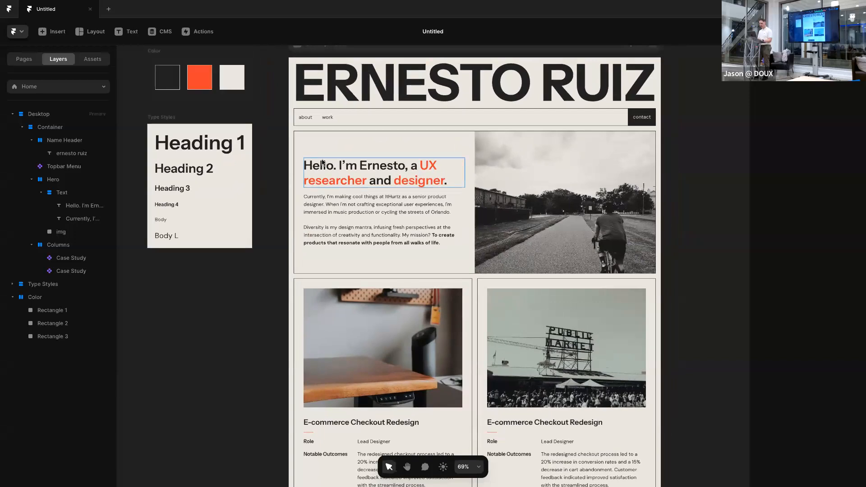
pyautogui.click(308, 140)
pyautogui.click(65, 128)
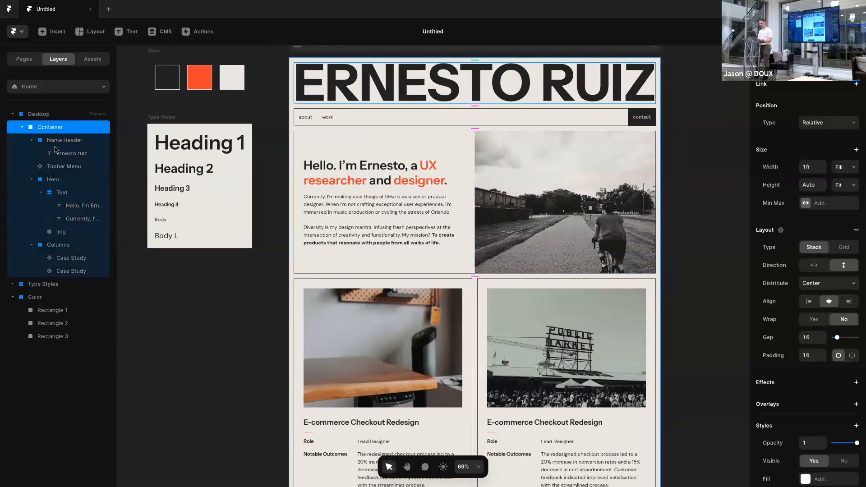
pyautogui.hotkey('ctrl', 'v')
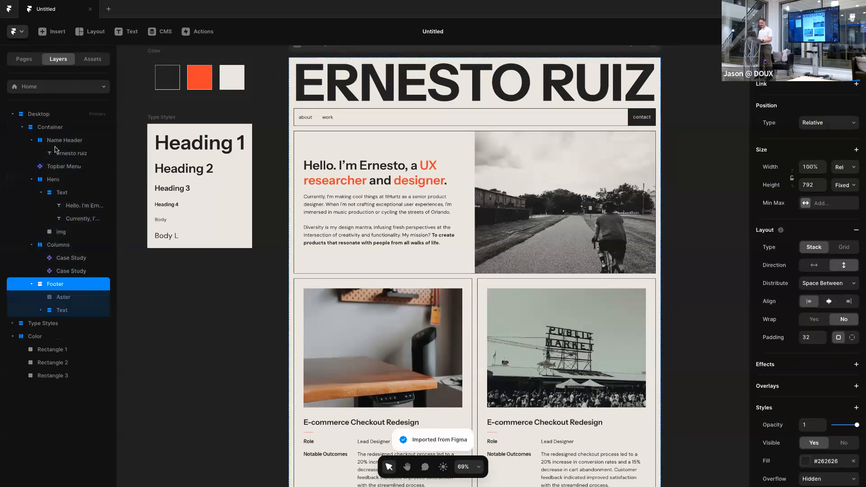
# Set the Footer's width to Fill and its height to the Viewport type at 90vh
pyautogui.scroll(-5, 400, 240)
pyautogui.scroll(-3, 400, 241)
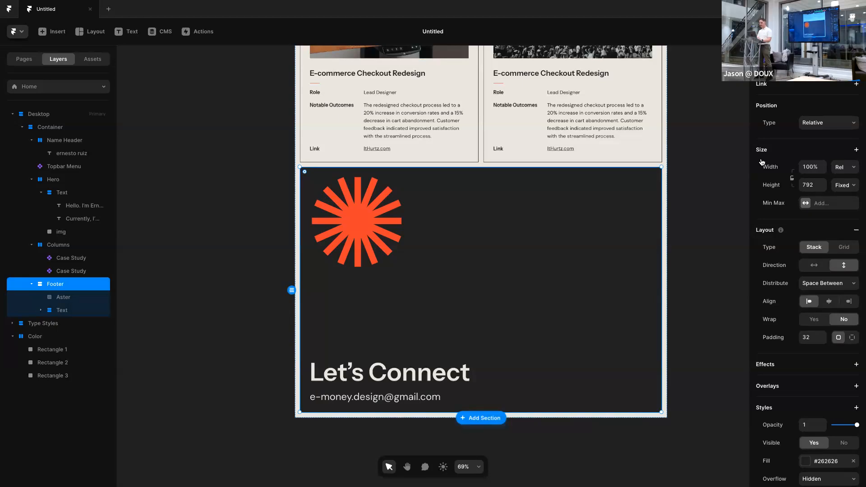
pyautogui.click(845, 167)
pyautogui.click(843, 177)
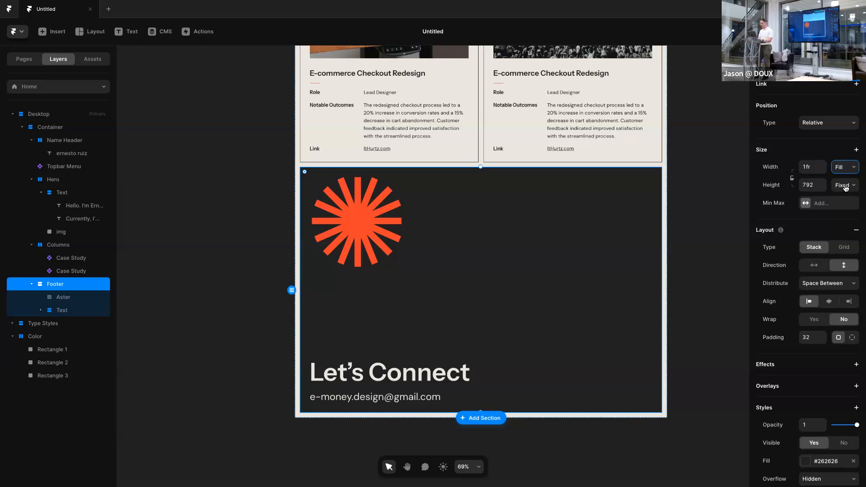
pyautogui.click(846, 187)
pyautogui.click(841, 224)
pyautogui.click(811, 186)
pyautogui.write('90vh')
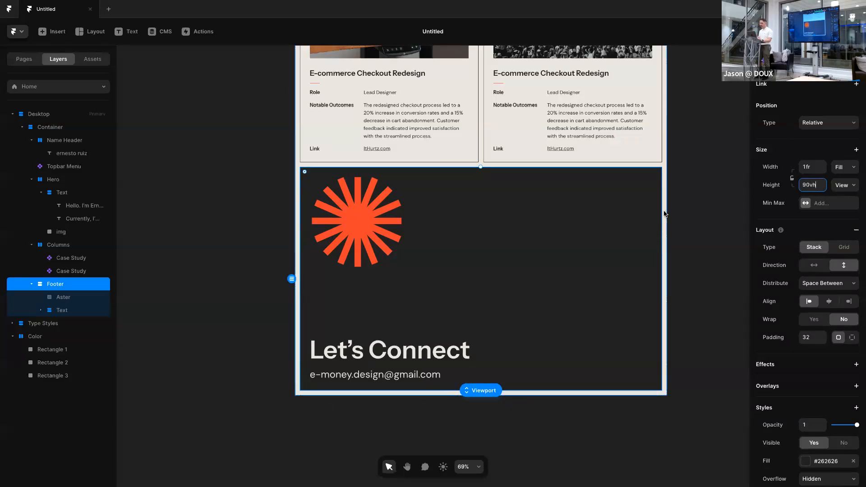
pyautogui.click(705, 215)
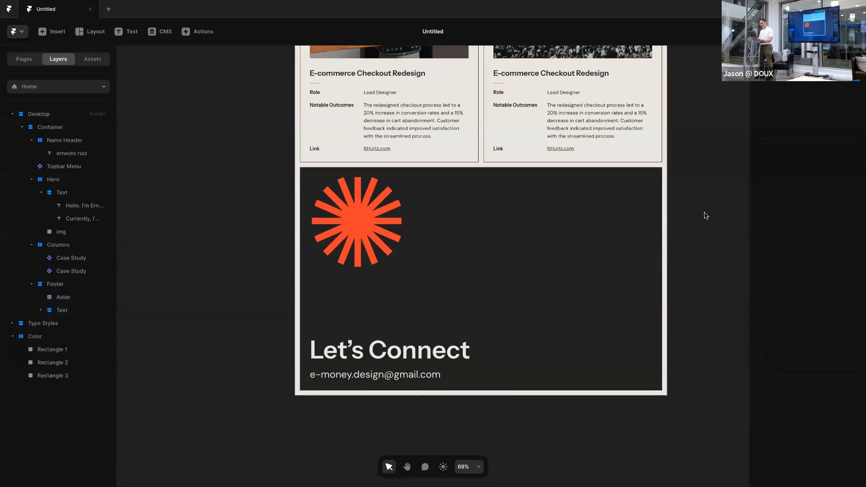
# Preview the page down to the Footer to check its viewport-based height
pyautogui.scroll(10, 706, 216)
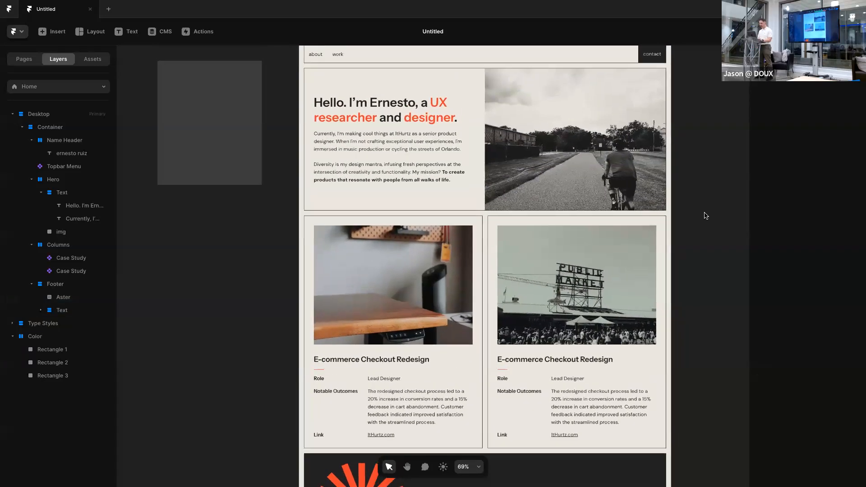
pyautogui.click(792, 32)
pyautogui.scroll(-12, 564, 152)
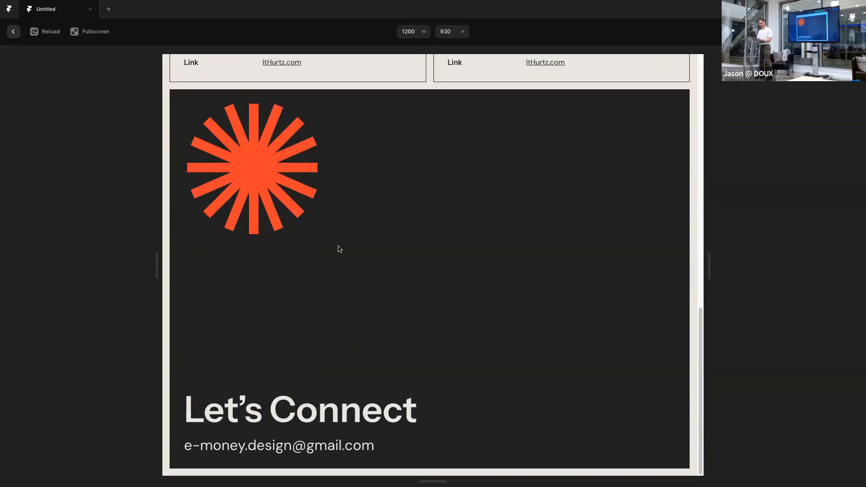
pyautogui.click(14, 34)
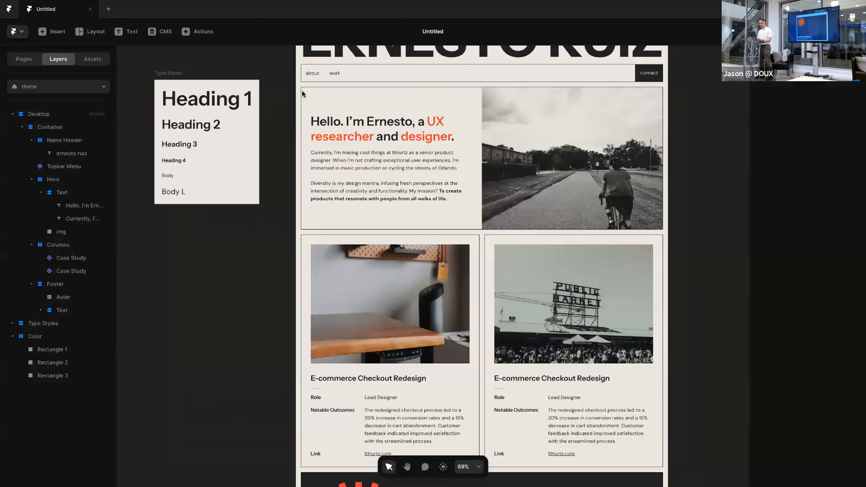
# Wrap the orange Aster graphic in the Footer in a new frame
pyautogui.scroll(-8, 406, 226)
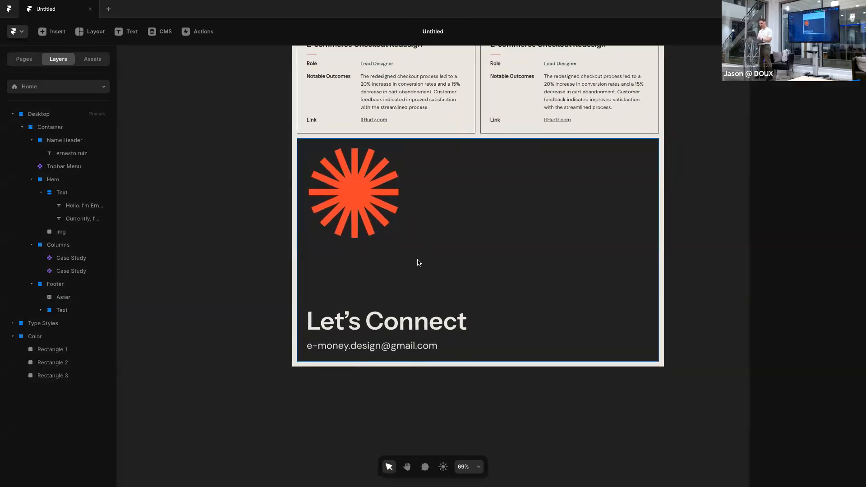
pyautogui.click(419, 262)
pyautogui.click(386, 213)
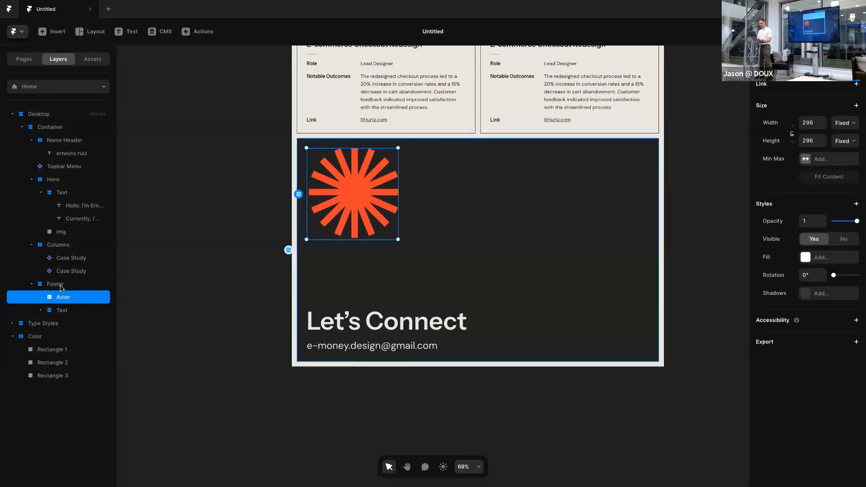
pyautogui.click(61, 309)
pyautogui.click(62, 295)
pyautogui.click(62, 288)
pyautogui.click(63, 298)
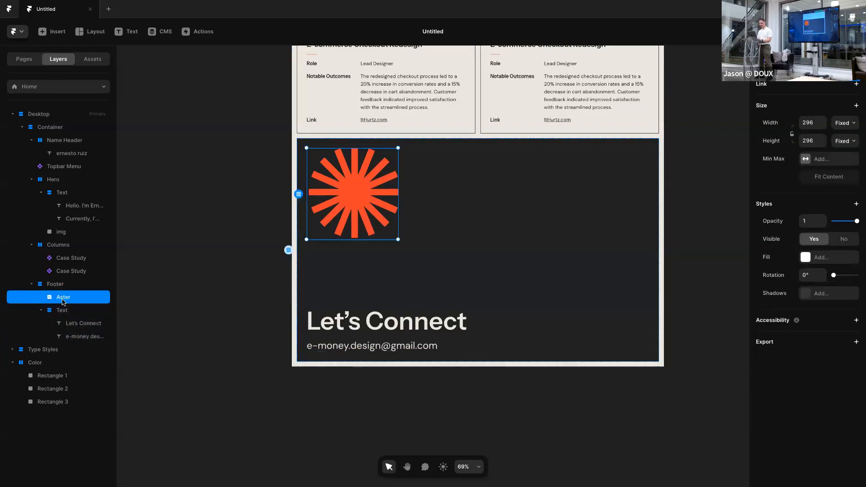
pyautogui.rightClick(62, 302)
pyautogui.moveTo(108, 324)
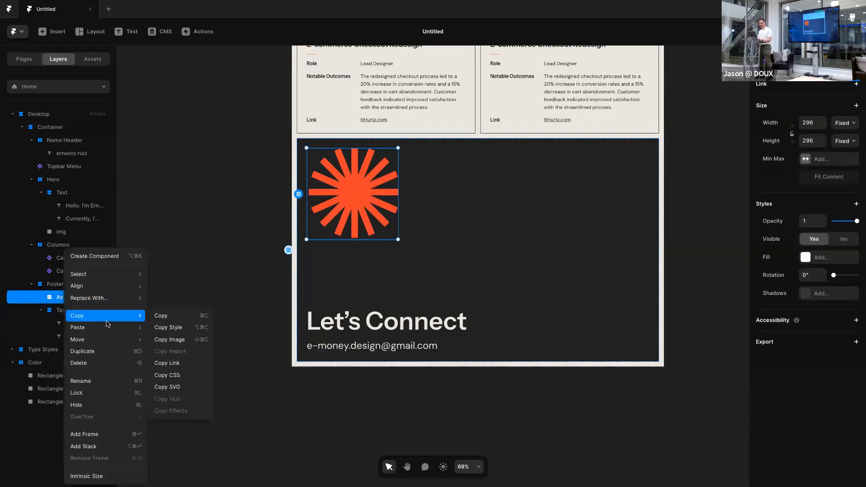
pyautogui.click(101, 438)
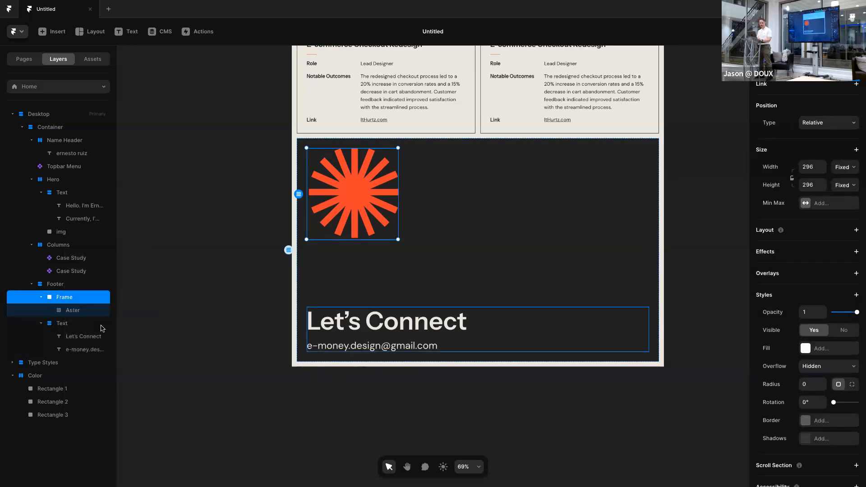
# Rename the frame around the Aster graphic as Shape
pyautogui.click(76, 311)
pyautogui.click(69, 298)
pyautogui.doubleClick(68, 299)
pyautogui.write('Shape')
pyautogui.press('Return')
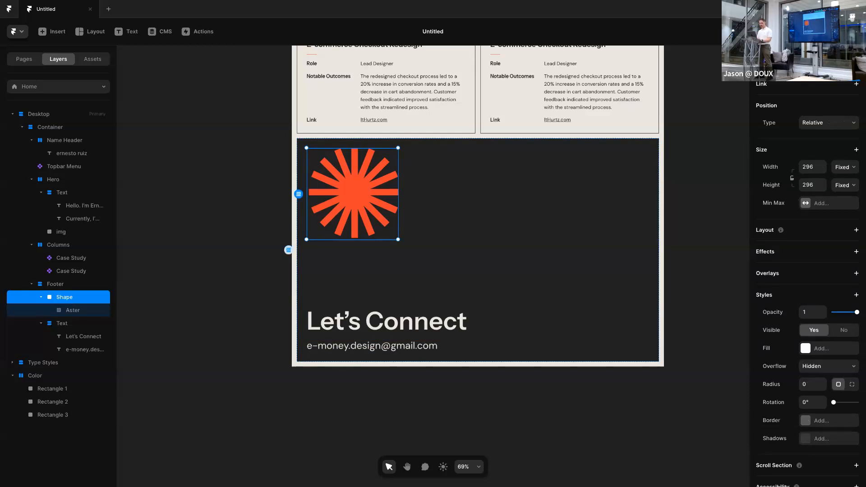
pyautogui.click(69, 311)
pyautogui.rightClick(69, 312)
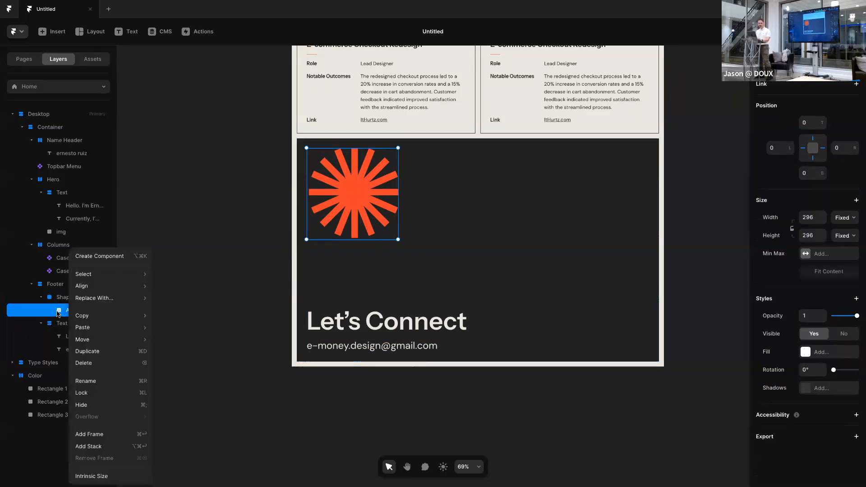
pyautogui.click(75, 314)
pyautogui.rightClick(74, 314)
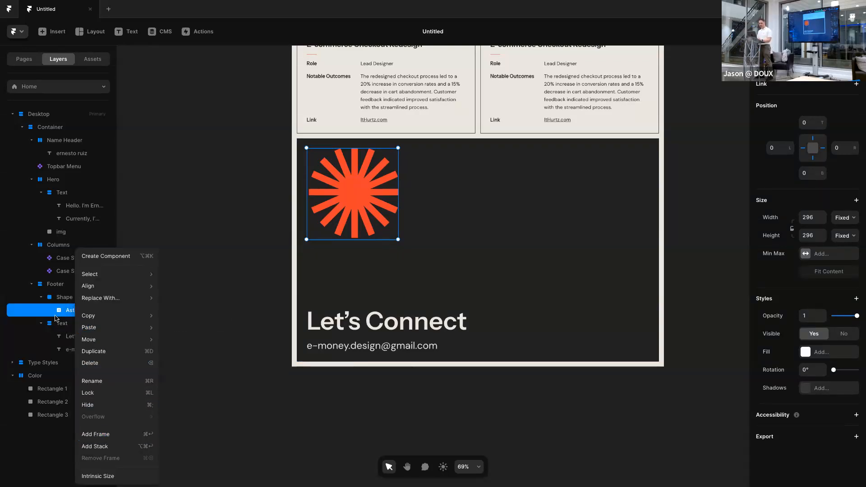
pyautogui.click(55, 319)
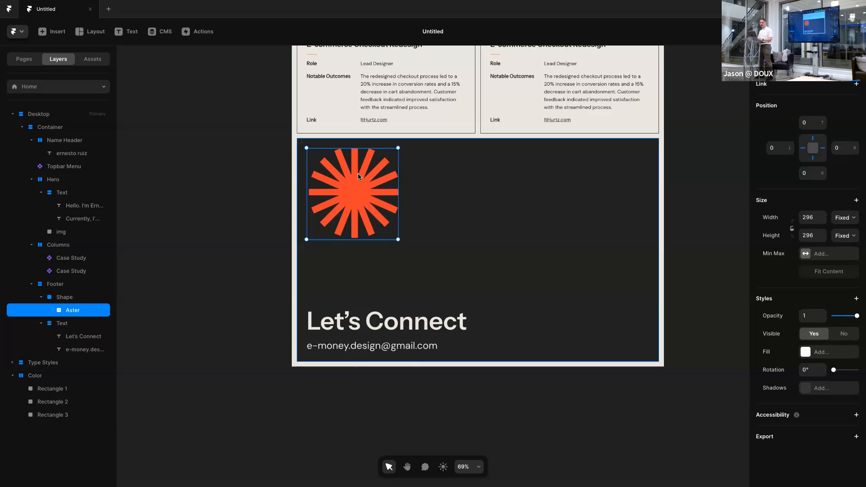
pyautogui.click(75, 297)
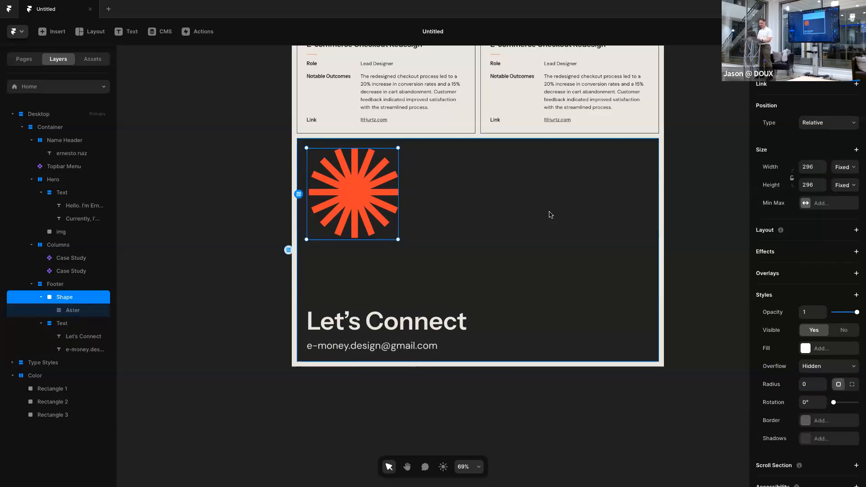
# Lock the aspect ratio of the Shape frame in the Footer
pyautogui.click(793, 179)
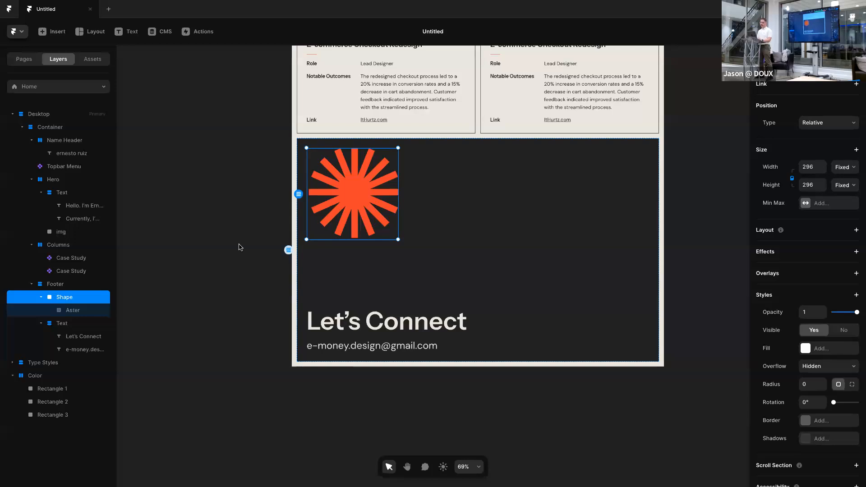
pyautogui.click(408, 264)
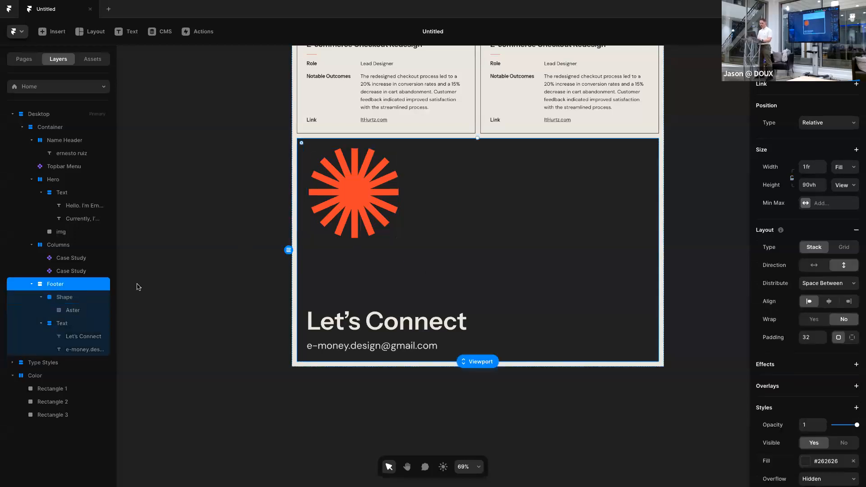
# Set the width of the Footer's Text stack and both text layers inside it to Fill
pyautogui.click(60, 296)
pyautogui.click(60, 320)
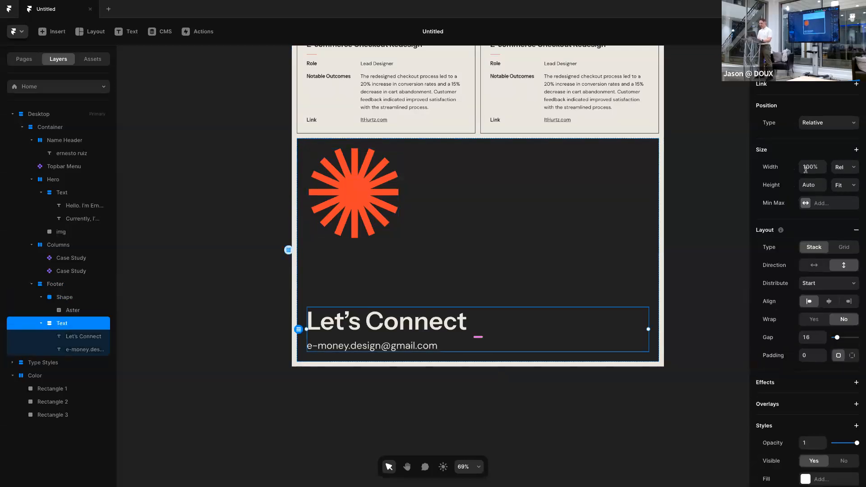
pyautogui.click(844, 167)
pyautogui.click(838, 178)
pyautogui.click(75, 336)
pyautogui.keyDown('shift'); pyautogui.click(74, 349); pyautogui.keyUp('shift')
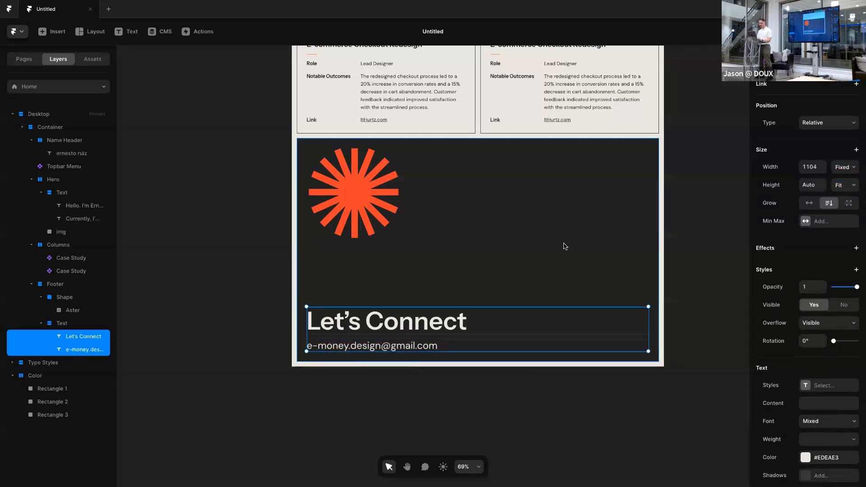
pyautogui.click(845, 167)
pyautogui.click(838, 186)
pyautogui.click(706, 190)
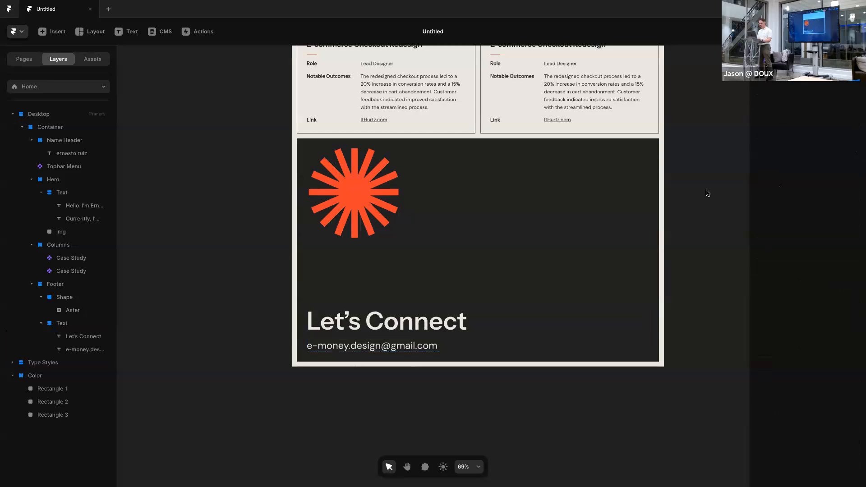
# Preview the page down to the Footer and check its layout while resizing the preview width
pyautogui.scroll(2, 706, 192)
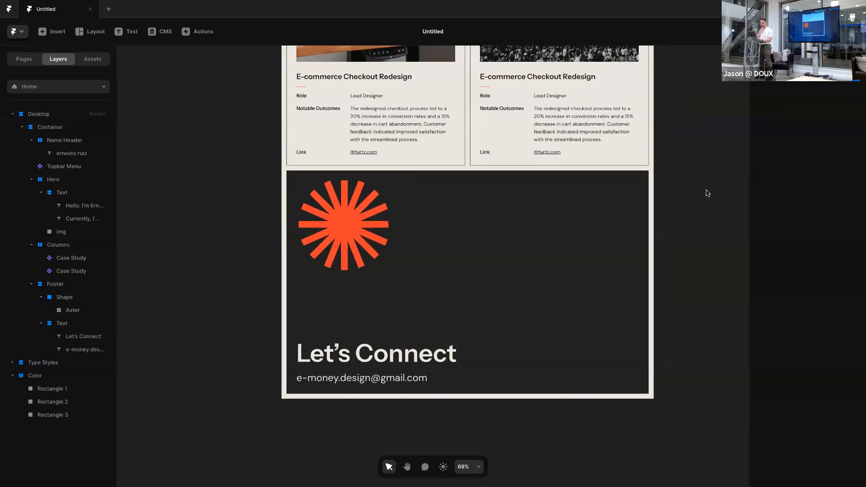
pyautogui.scroll(1, 708, 194)
pyautogui.scroll(2, 708, 193)
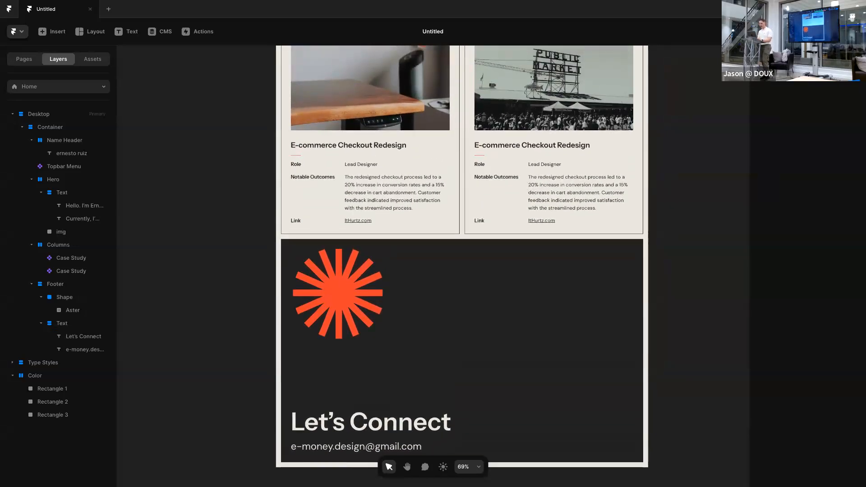
pyautogui.click(790, 31)
pyautogui.scroll(-14, 590, 171)
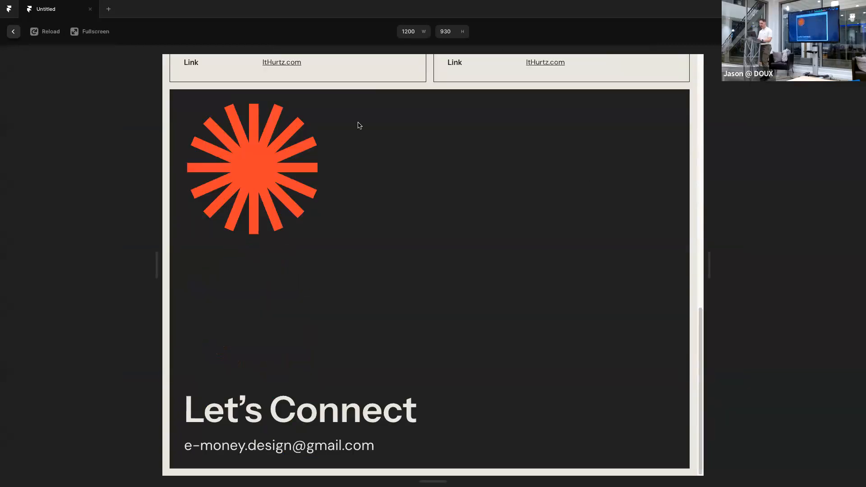
pyautogui.moveTo(713, 205)
pyautogui.mouseDown()
pyautogui.moveTo(795, 209)
pyautogui.moveTo(689, 202)
pyautogui.moveTo(696, 202)
pyautogui.mouseUp()
pyautogui.click(13, 31)
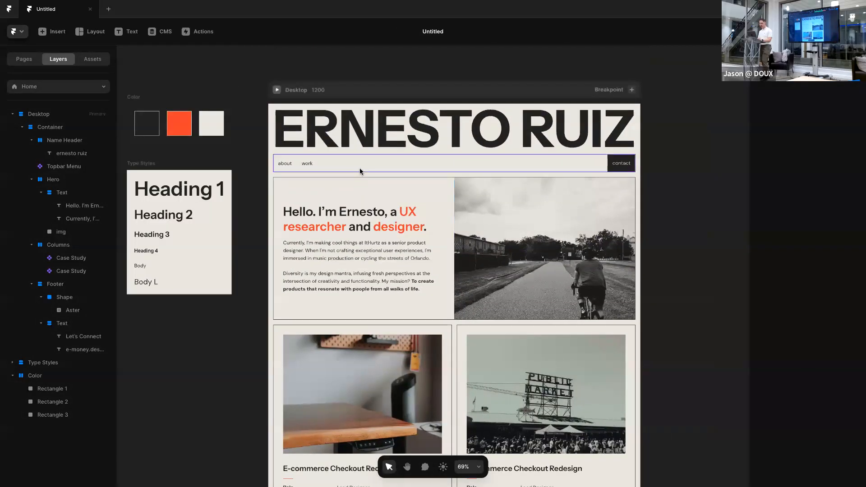
# Set the Topbar Menu's position type to Sticky
pyautogui.click(360, 171)
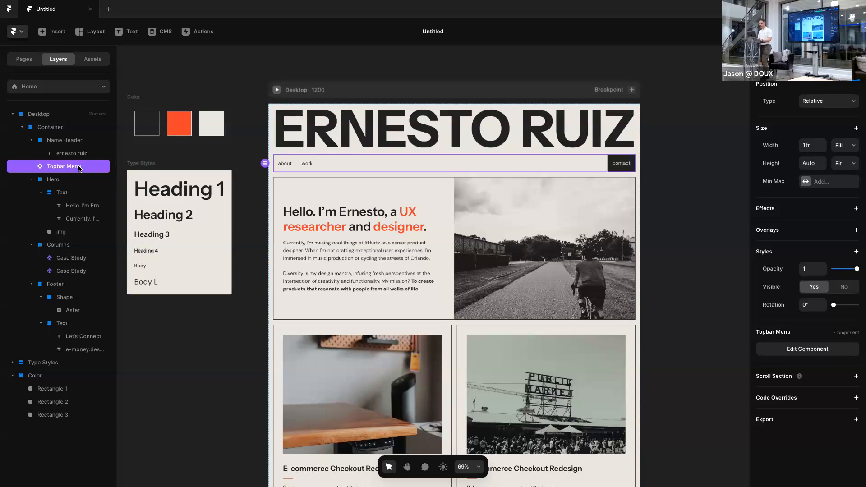
pyautogui.click(811, 102)
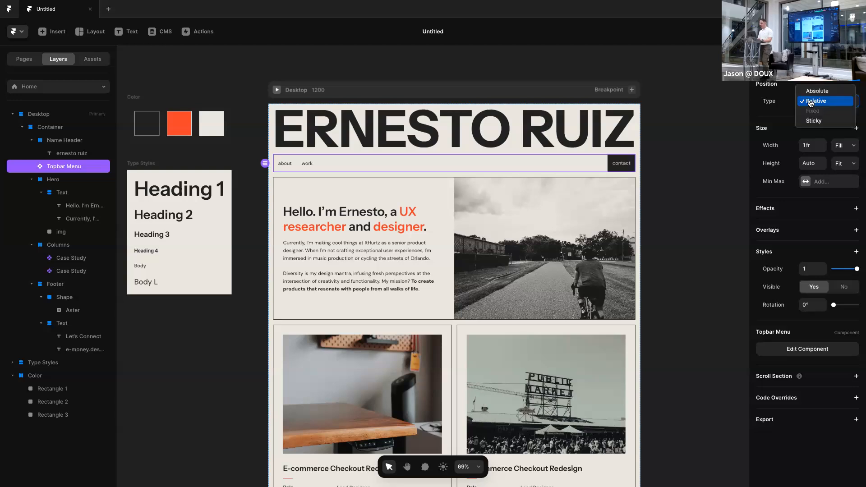
pyautogui.click(815, 120)
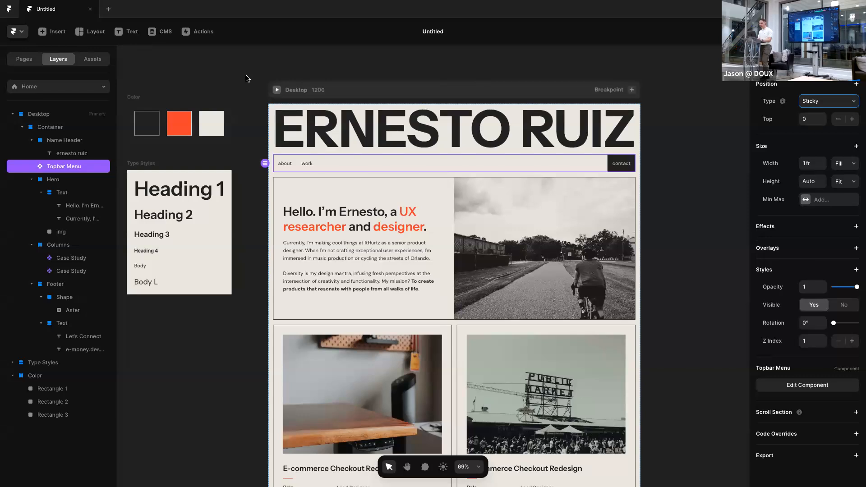
# Preview the Topbar Menu's scrolling behaviour and read the help note on sticky positioning
pyautogui.click(784, 32)
pyautogui.scroll(-3, 579, 129)
pyautogui.scroll(3, 578, 129)
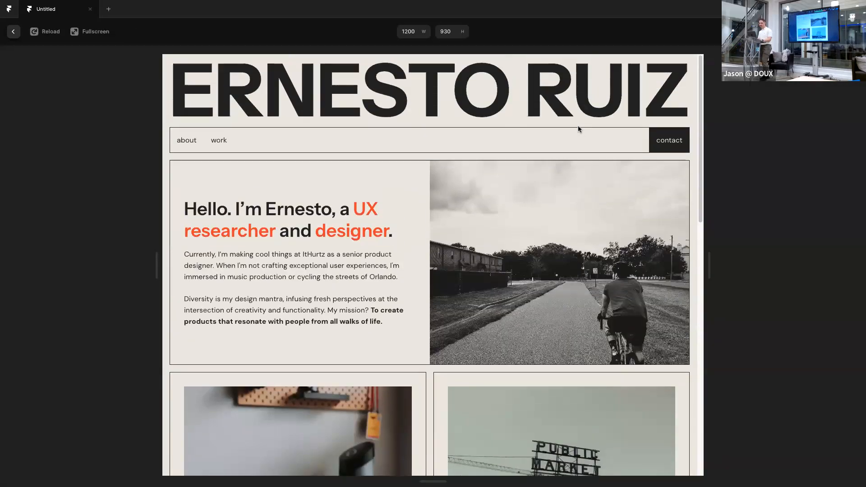
pyautogui.click(9, 37)
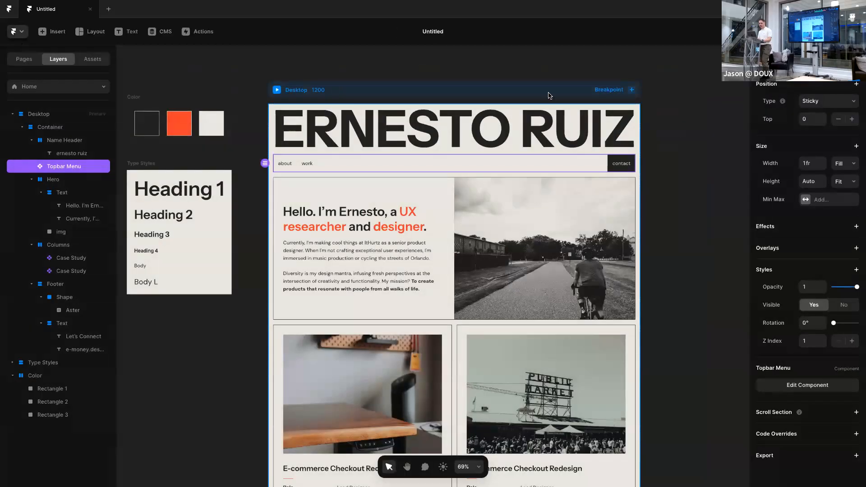
pyautogui.moveTo(783, 102)
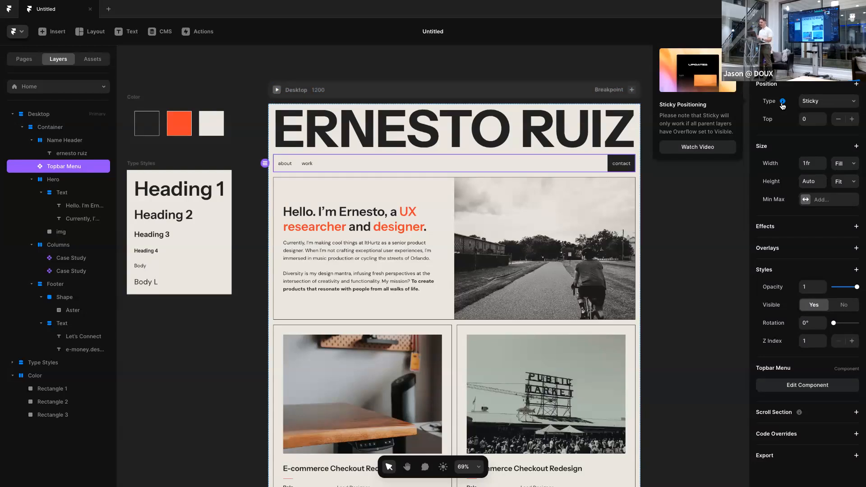
pyautogui.click(268, 71)
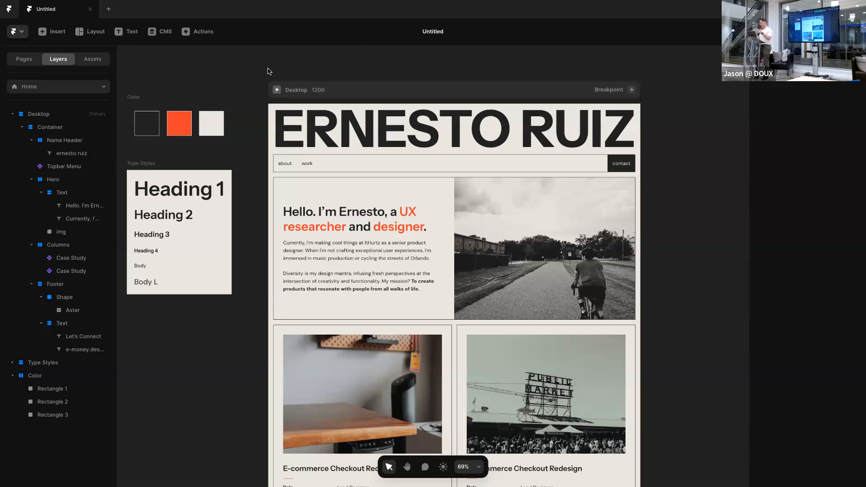
# Set Overflow to Visible on both the Container and the Desktop frame that enclose the Topbar Menu
pyautogui.click(318, 164)
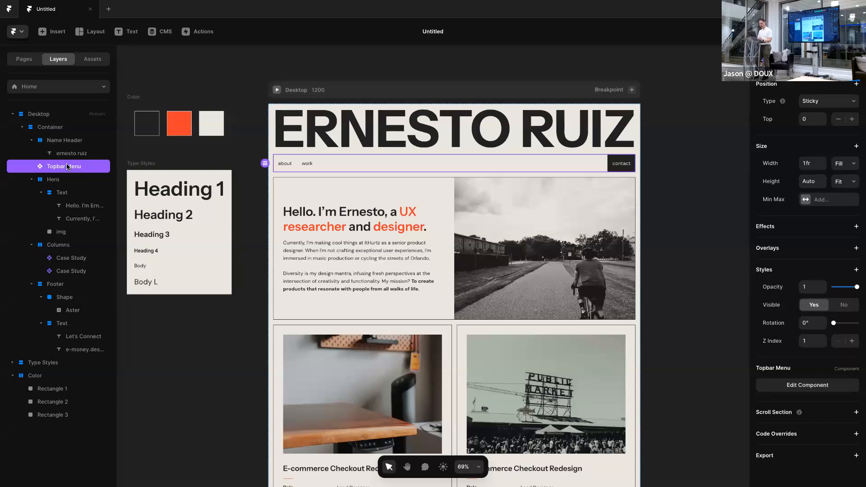
pyautogui.press('Escape')
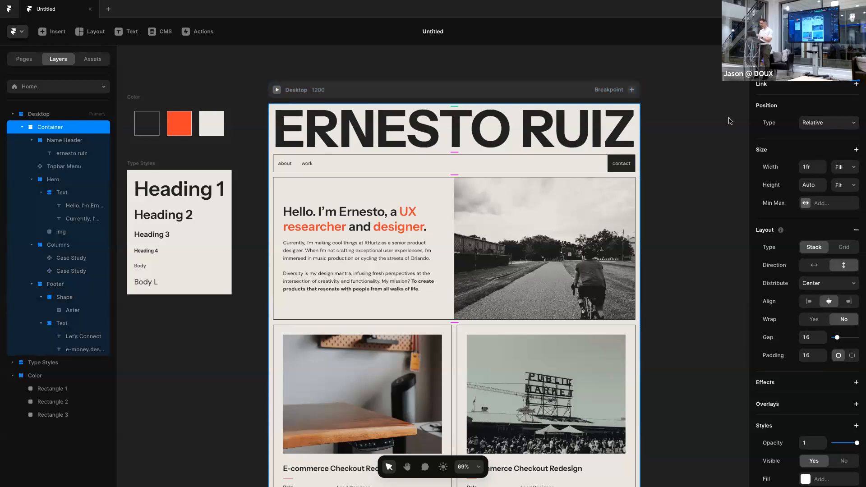
pyautogui.scroll(-5, 779, 185)
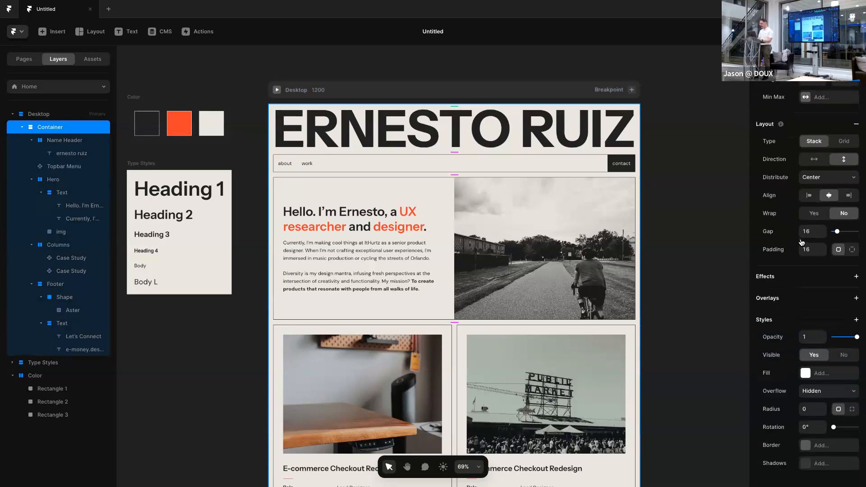
pyautogui.click(829, 307)
pyautogui.click(822, 318)
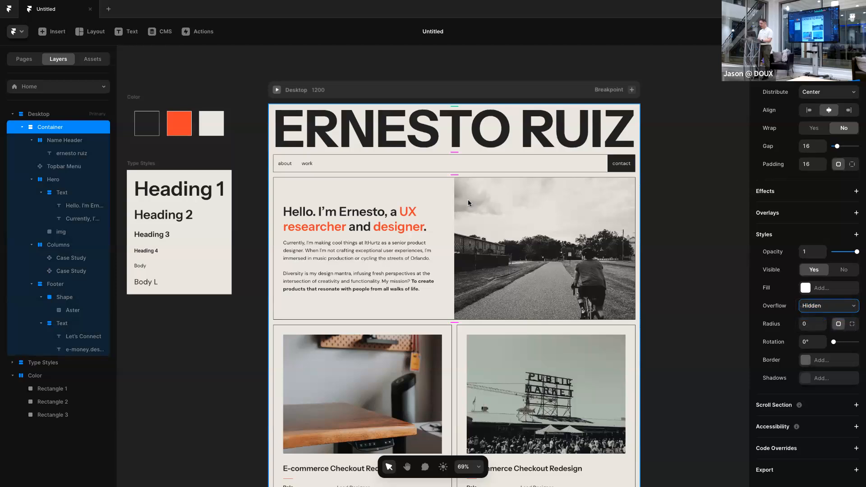
pyautogui.click(48, 117)
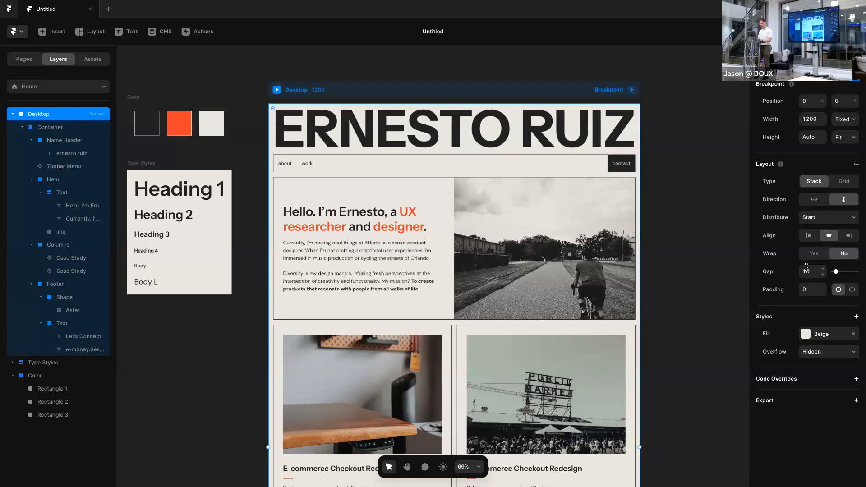
pyautogui.click(829, 351)
pyautogui.click(812, 360)
pyautogui.click(667, 156)
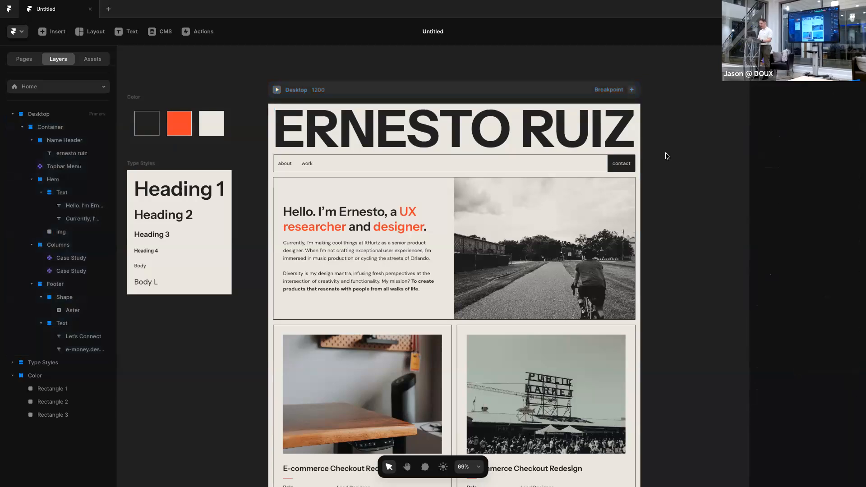
# Preview the page and scroll through it to test the sticky Topbar Menu
pyautogui.click(277, 90)
pyautogui.scroll(-10, 567, 212)
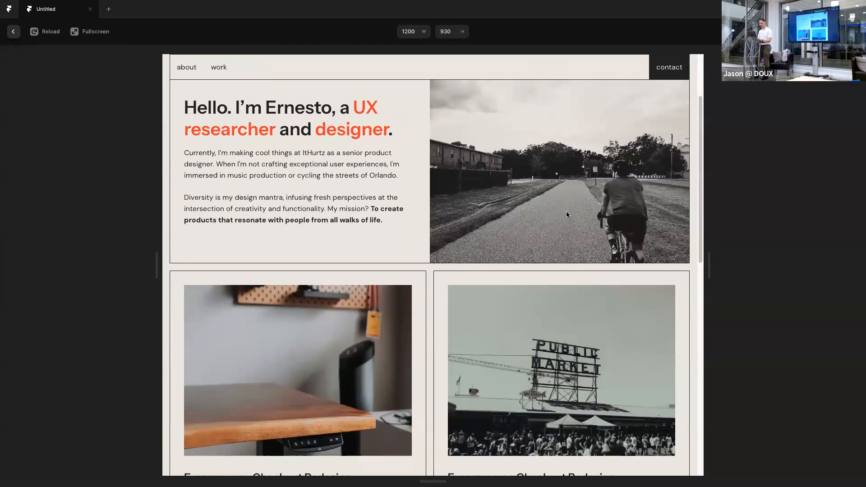
pyautogui.scroll(15, 568, 214)
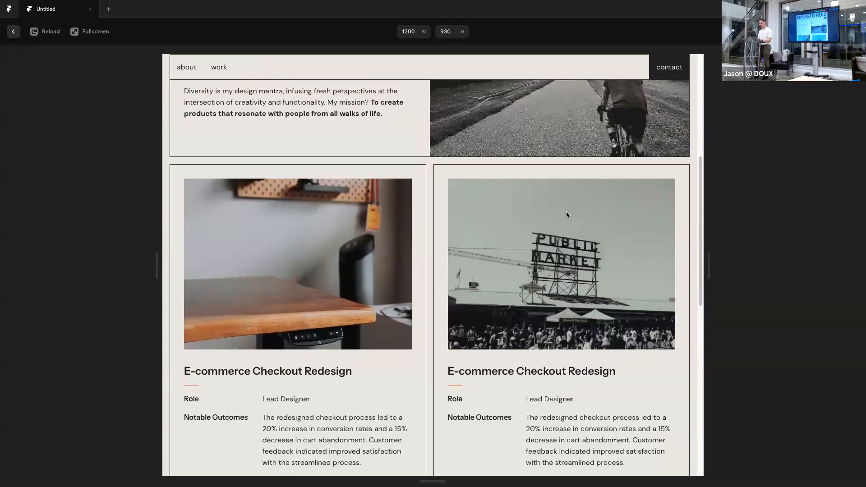
pyautogui.scroll(-10, 567, 214)
pyautogui.scroll(15, 567, 212)
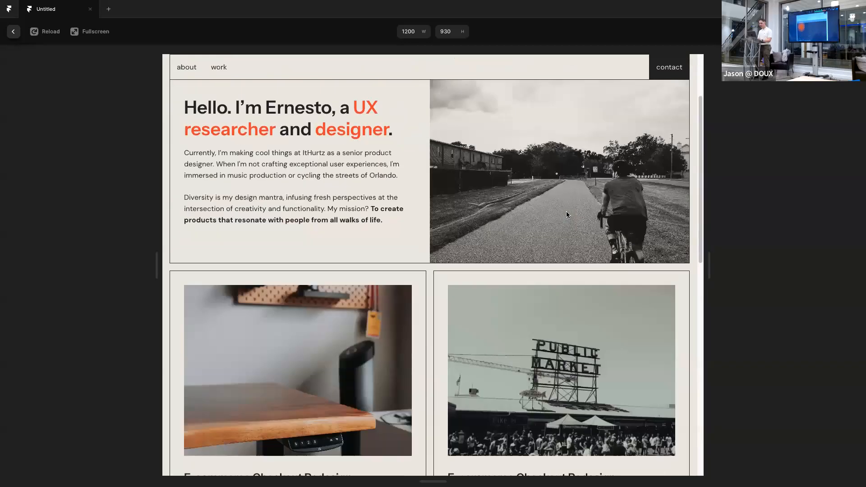
pyautogui.click(13, 31)
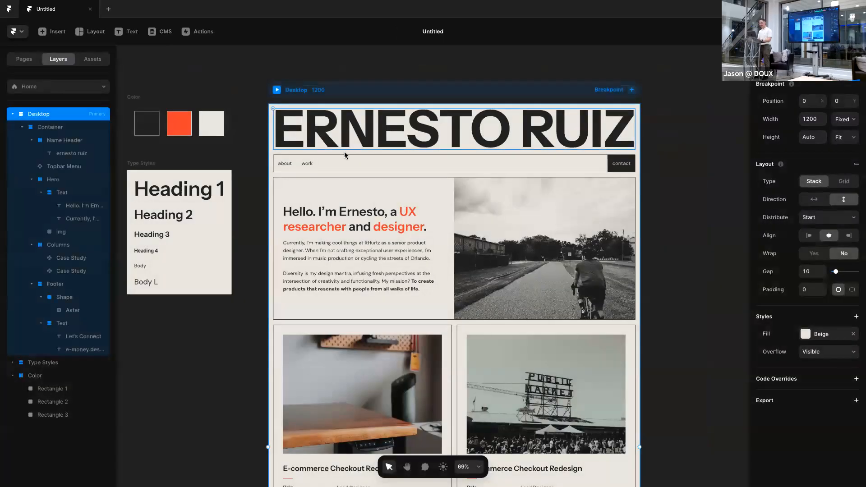
# Add a scroll section named about to the Hero stack
pyautogui.click(445, 189)
pyautogui.click(54, 179)
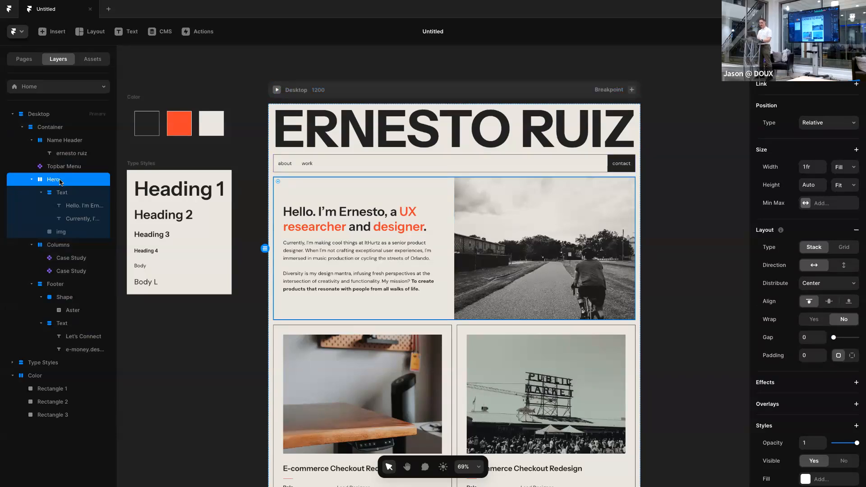
pyautogui.scroll(-5, 803, 314)
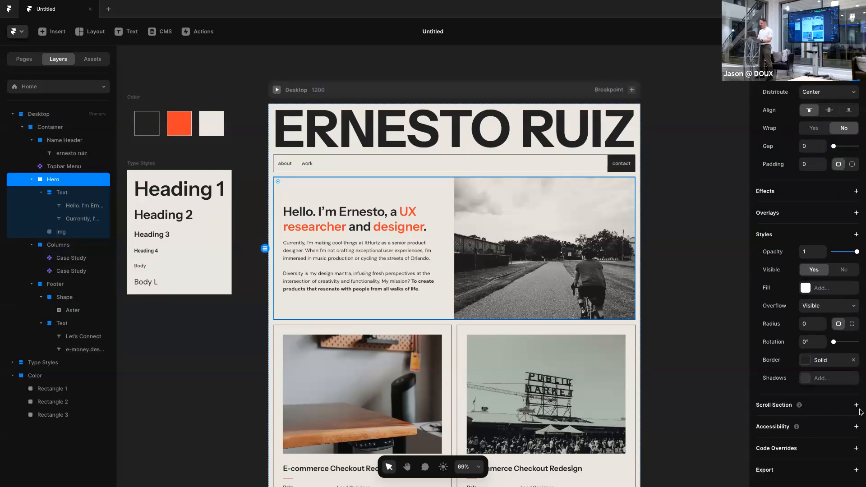
pyautogui.click(856, 405)
pyautogui.click(825, 424)
pyautogui.write('hero')
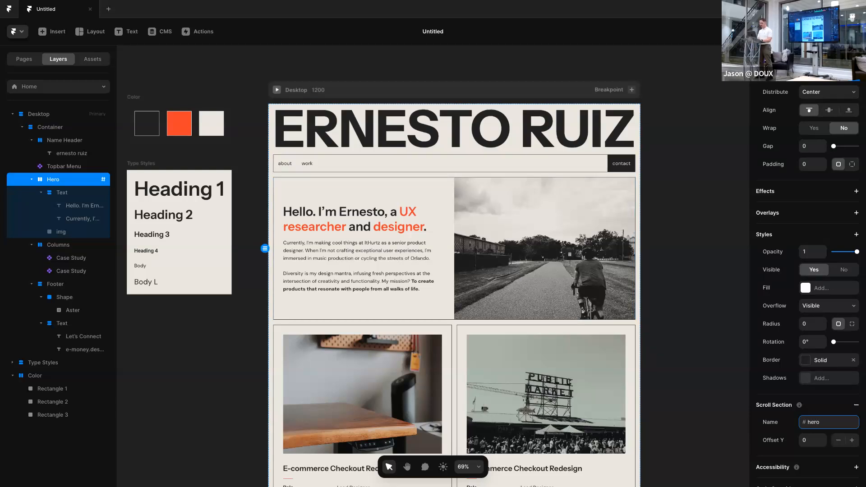
pyautogui.press('BackSpace')
pyautogui.press('BackSpace')
pyautogui.press('BackSpace')
pyautogui.press('BackSpace')
pyautogui.click(775, 429)
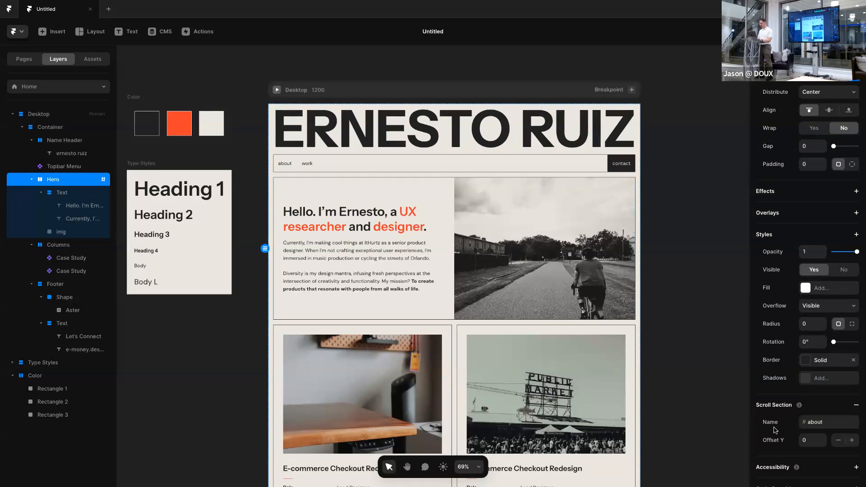
# Set the Offset Y of the Hero's scroll section to 64
pyautogui.click(813, 441)
pyautogui.write('4')
pyautogui.press('Return')
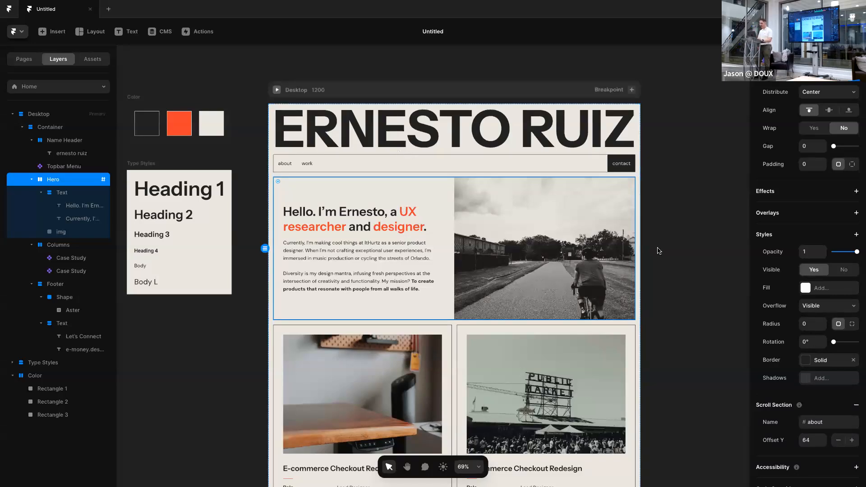
# Rename the Columns stack holding the two Case Study cards as Work
pyautogui.scroll(-3, 321, 264)
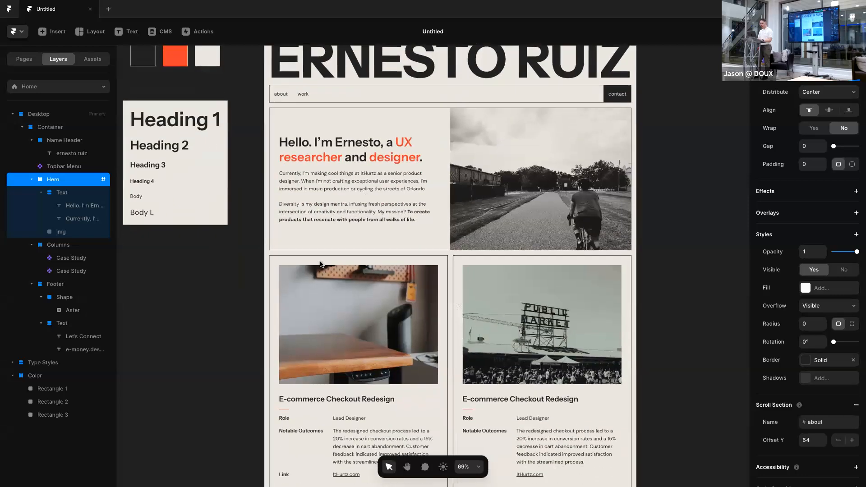
pyautogui.click(448, 265)
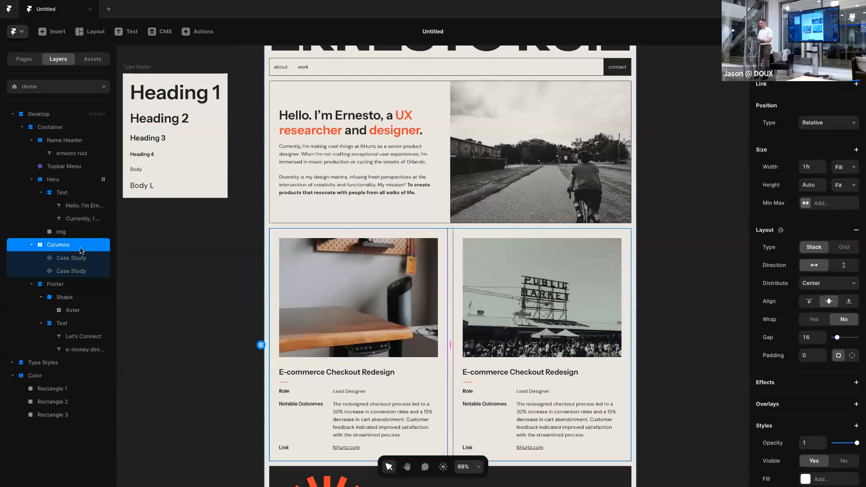
pyautogui.doubleClick(67, 246)
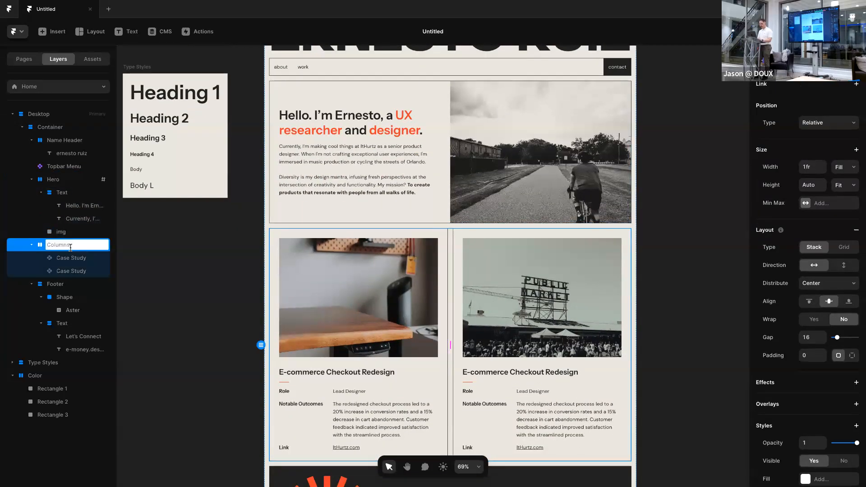
pyautogui.write('Work')
pyautogui.press('Return')
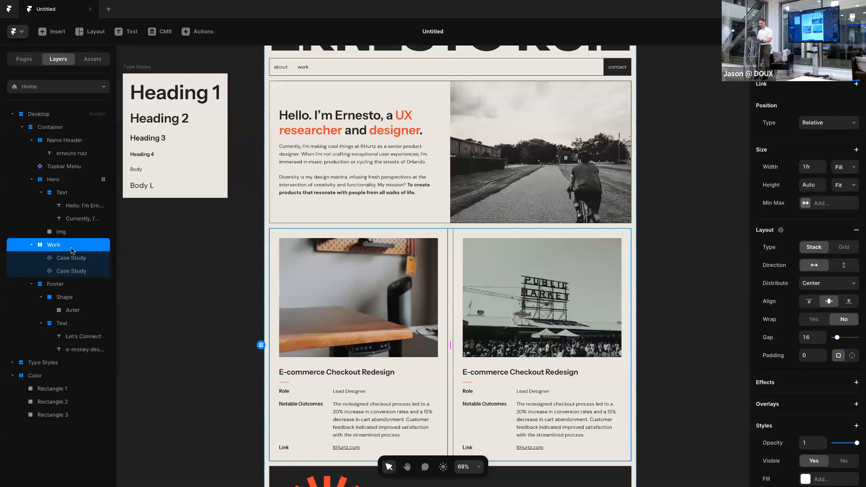
# Add a scroll section named work with an Offset Y of 64 to the Work stack
pyautogui.scroll(-4, 798, 350)
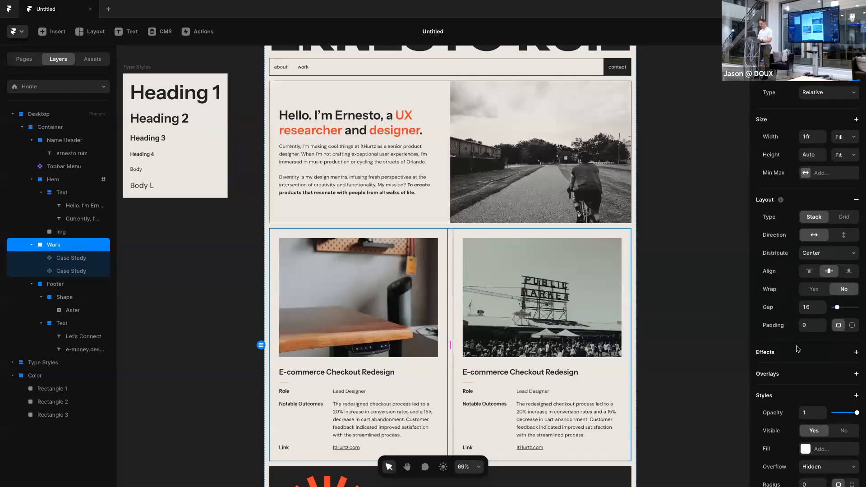
pyautogui.click(857, 407)
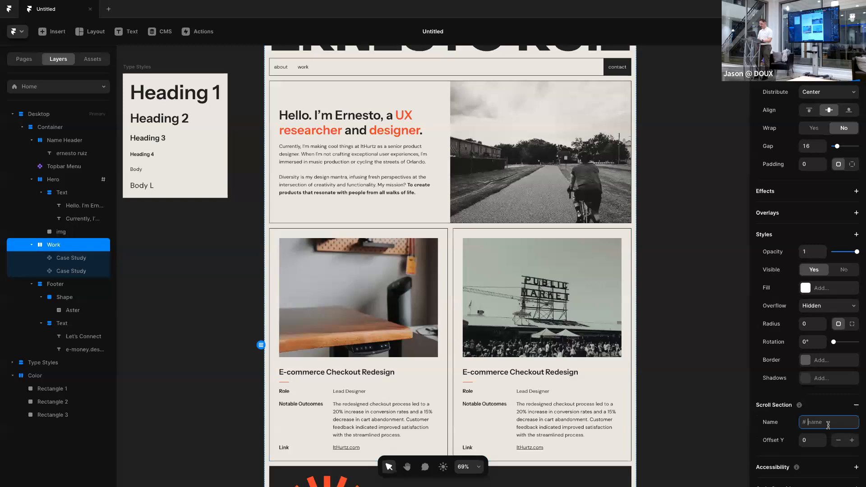
pyautogui.click(814, 439)
pyautogui.press('Return')
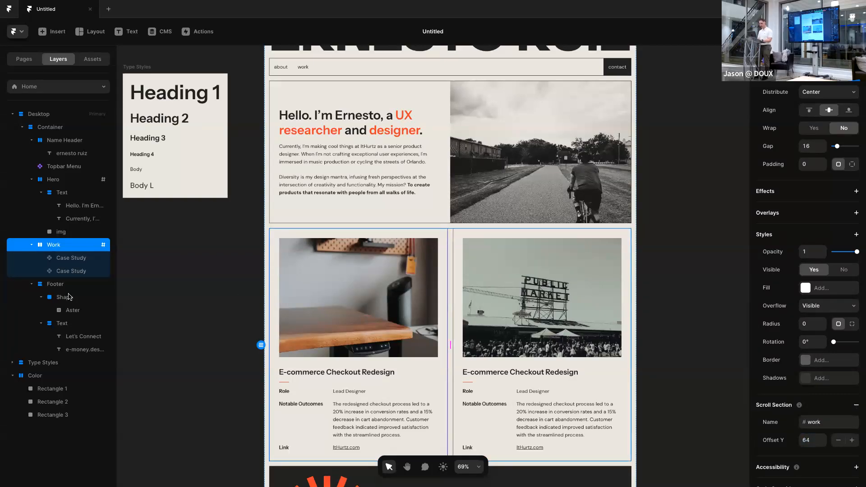
# Add a scroll section named contact with an Offset Y of 64 to the Footer stack
pyautogui.click(61, 284)
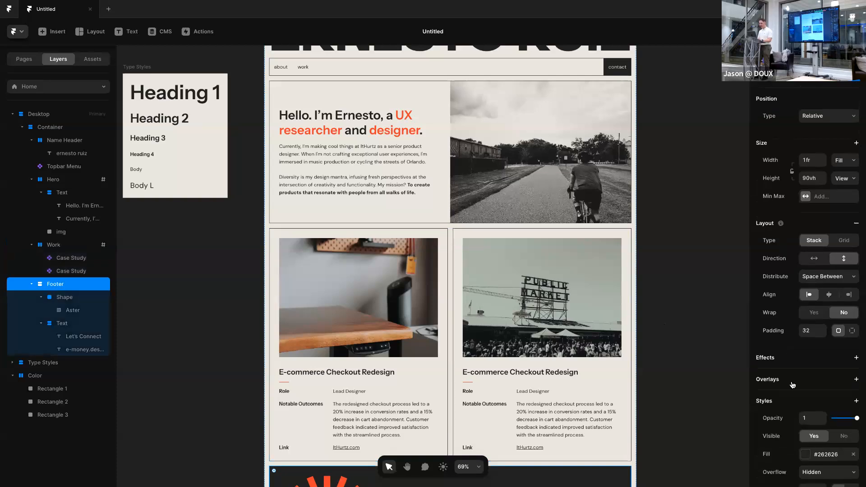
pyautogui.click(856, 405)
pyautogui.click(828, 421)
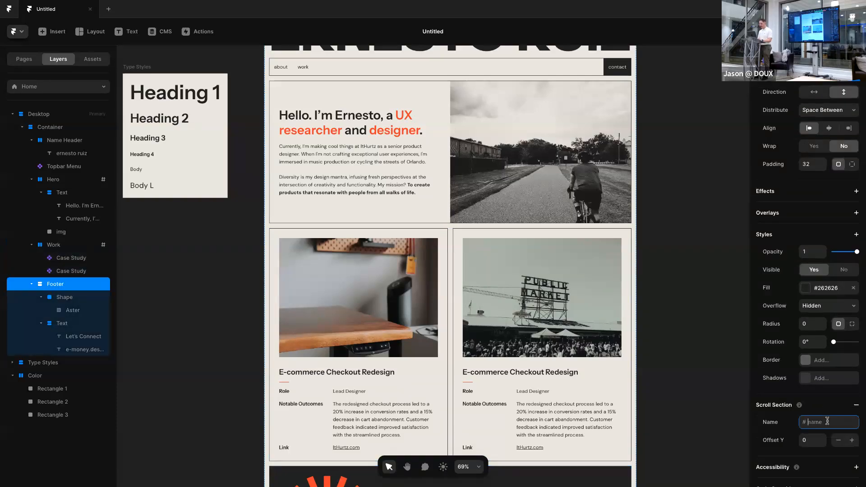
pyautogui.write('con')
pyautogui.press('Tab')
pyautogui.press('Return')
# Open the Topbar Menu component and, inside it, the about Menu Button component for editing
pyautogui.scroll(5, 372, 171)
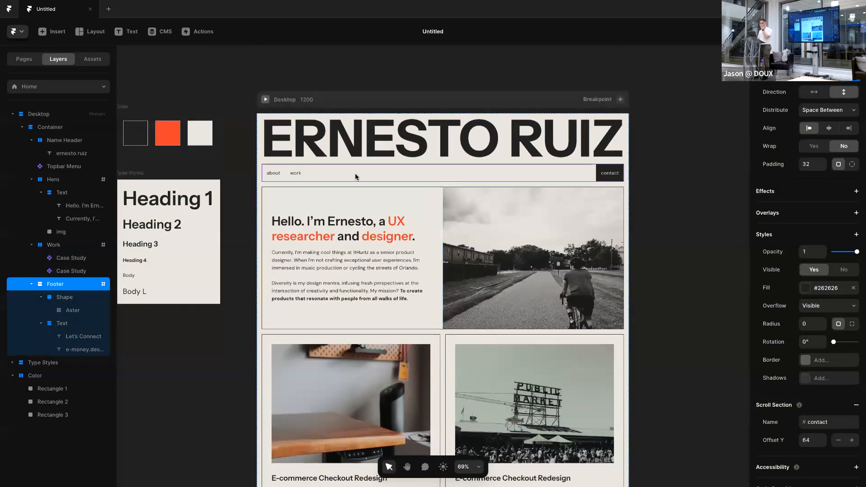
pyautogui.click(356, 176)
pyautogui.doubleClick(355, 176)
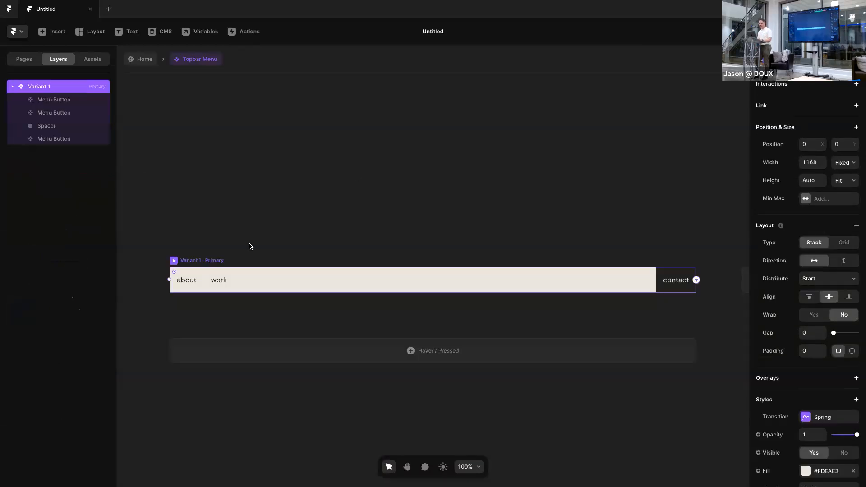
pyautogui.click(197, 279)
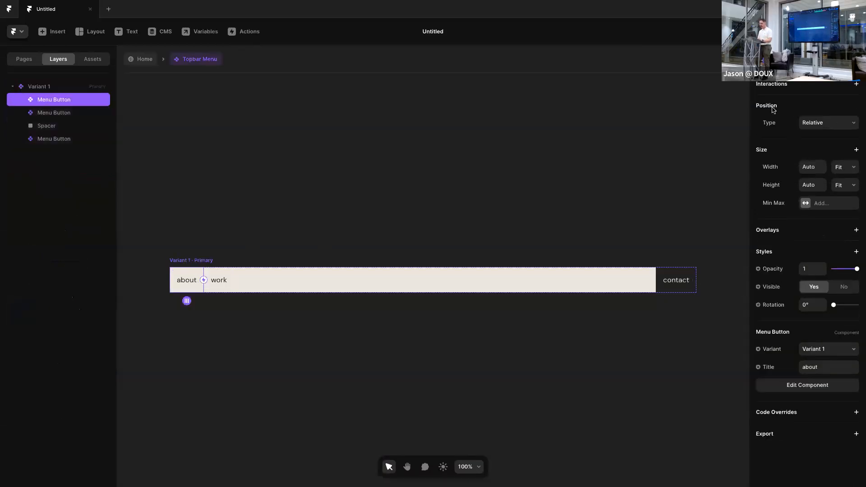
pyautogui.doubleClick(188, 280)
pyautogui.click(415, 238)
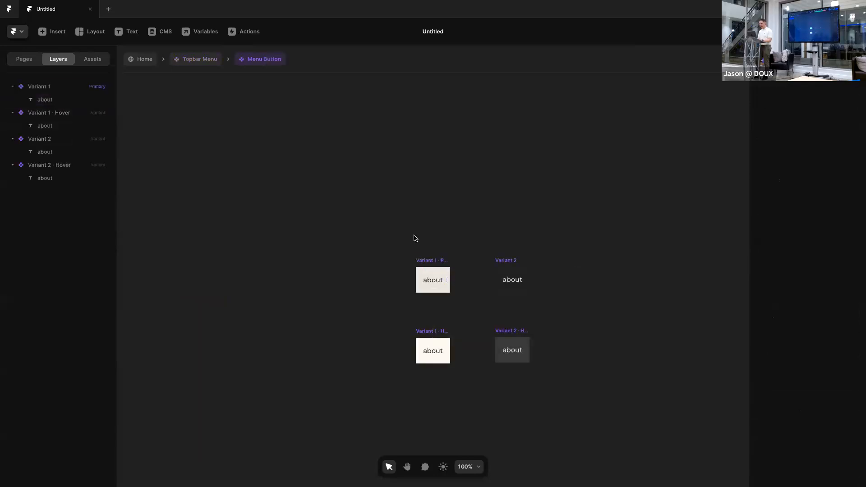
# Add a link to the Menu Button's primary variant, bind its target to a new variable, and set Scroll to Smooth
pyautogui.click(442, 268)
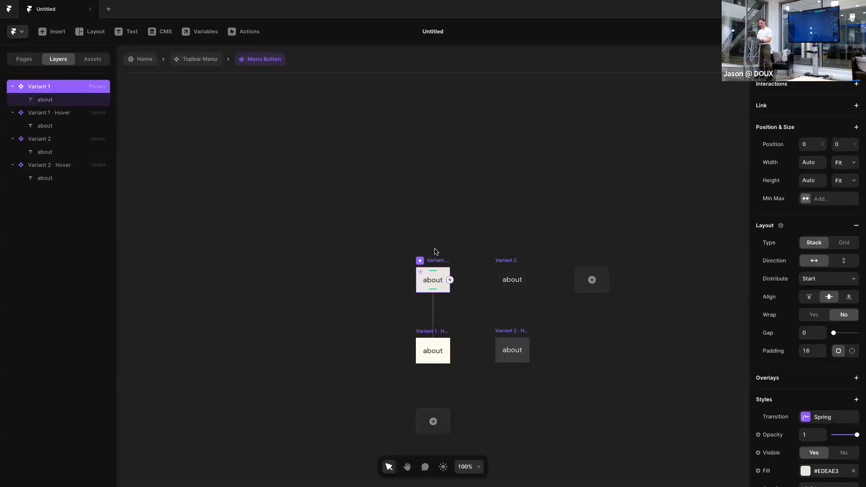
pyautogui.scroll(3, 509, 253)
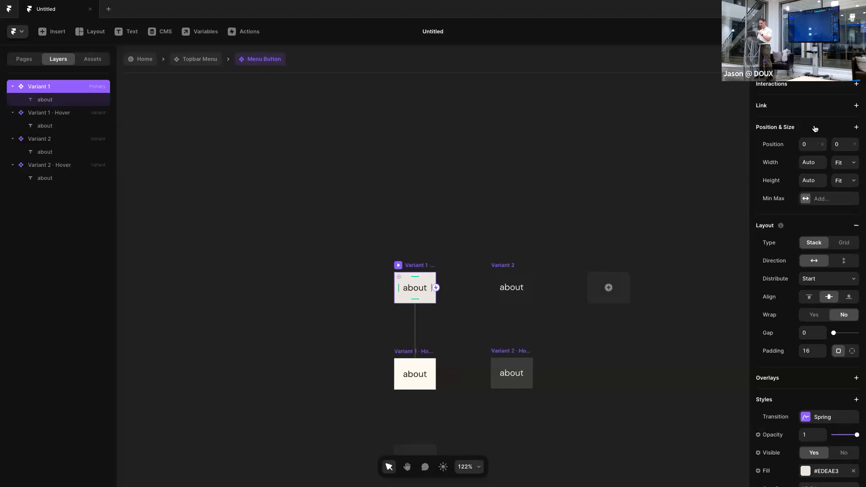
pyautogui.click(857, 106)
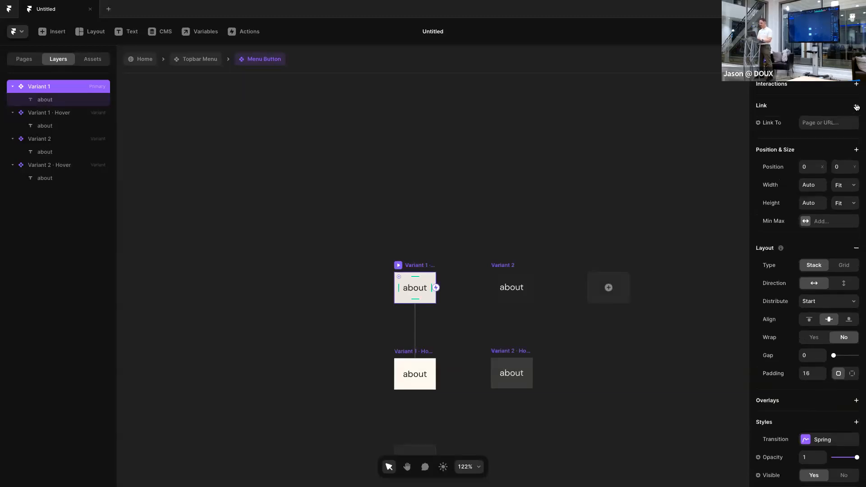
pyautogui.click(774, 125)
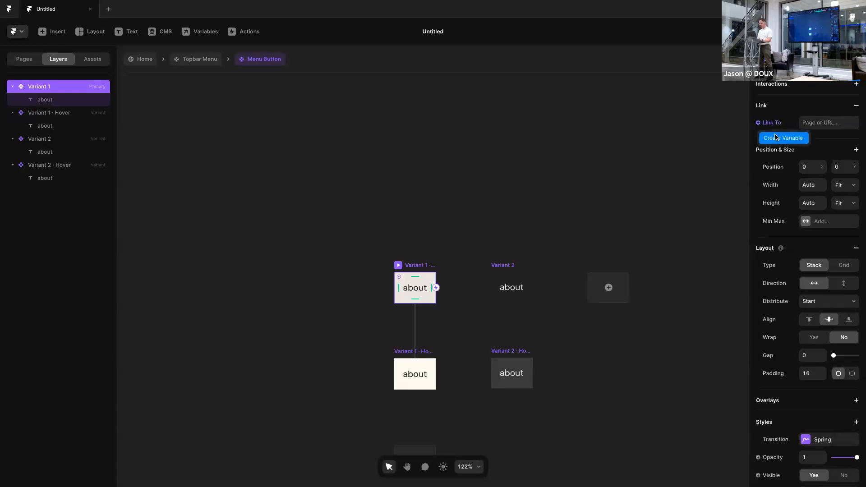
pyautogui.click(771, 138)
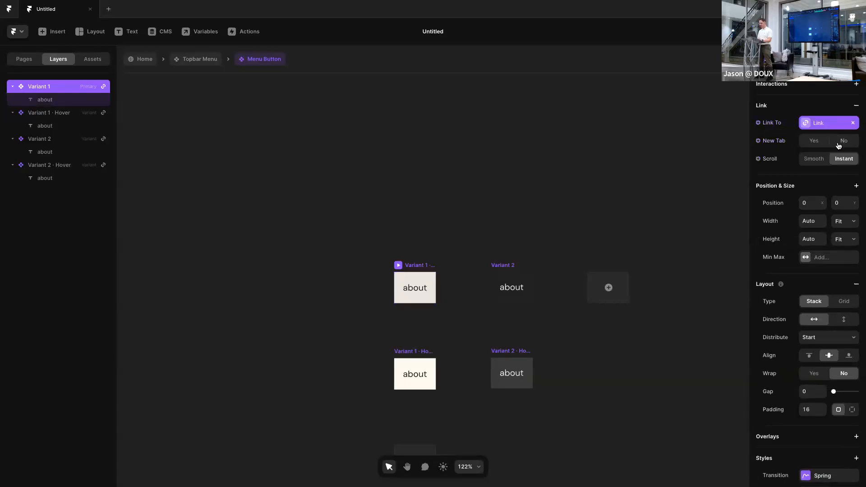
pyautogui.click(815, 160)
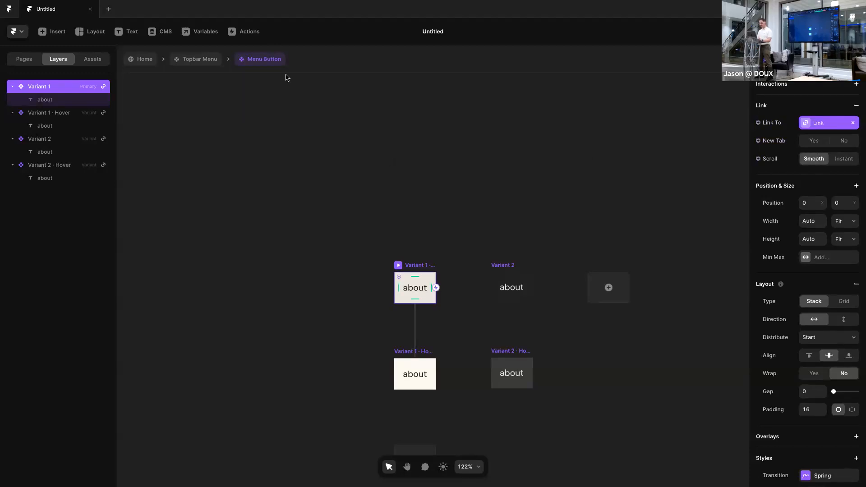
# Return to the Topbar Menu component and link its about button to the #about section of the Home page
pyautogui.click(202, 64)
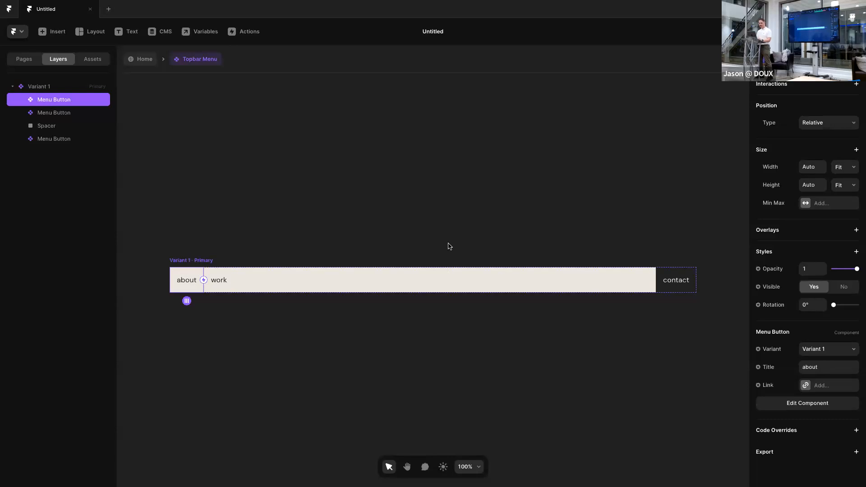
pyautogui.click(814, 386)
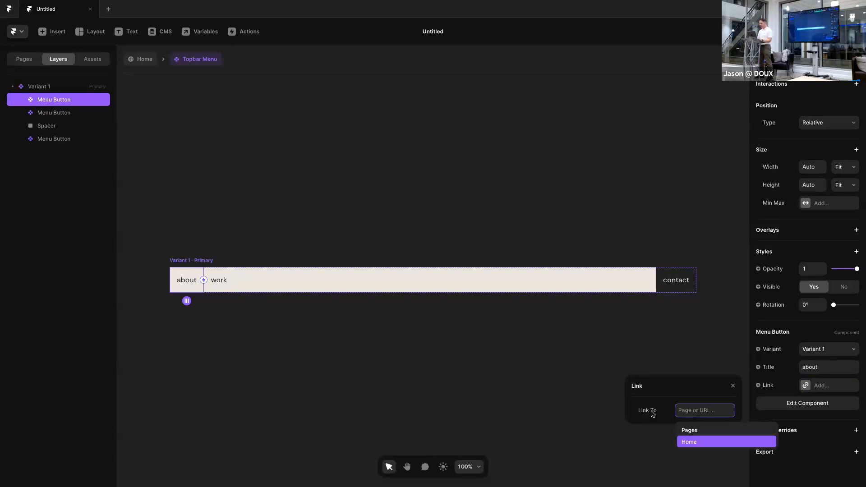
pyautogui.click(696, 441)
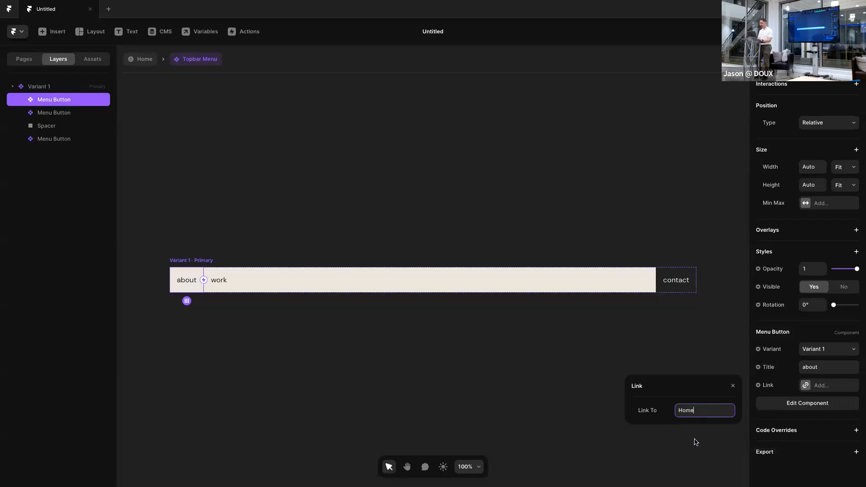
pyautogui.click(689, 430)
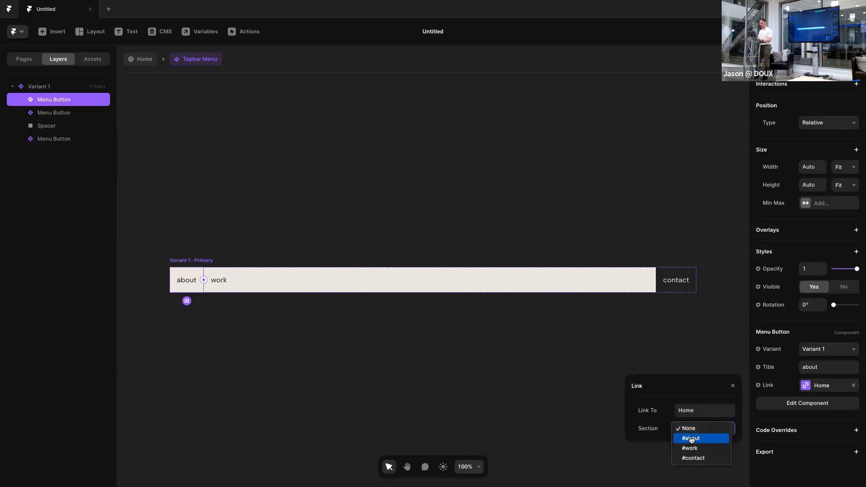
pyautogui.click(692, 439)
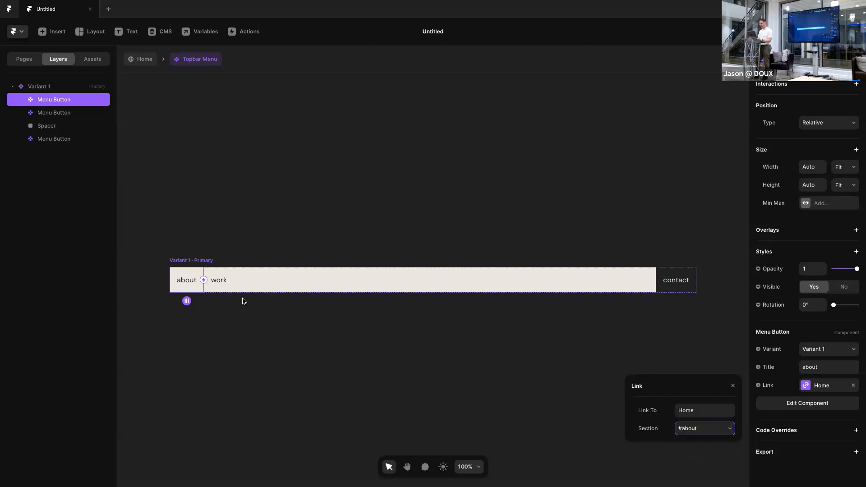
# Link the work button of the Topbar Menu to the #work section of the Home page
pyautogui.click(225, 289)
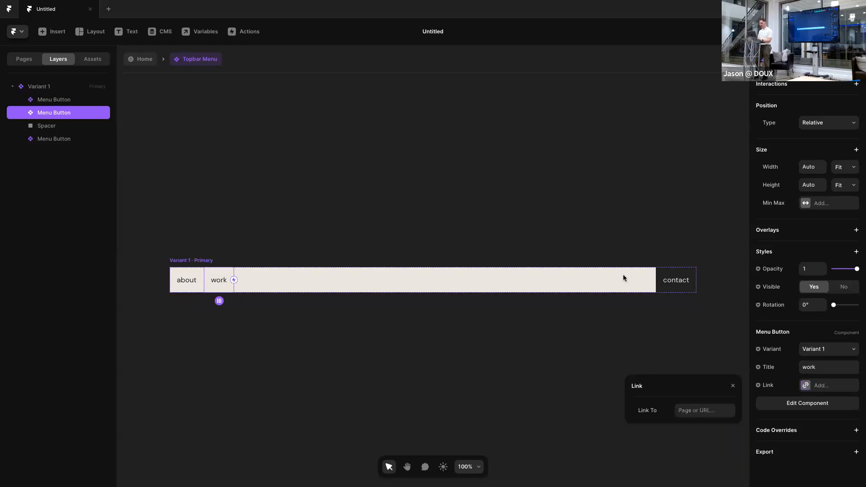
pyautogui.click(704, 410)
pyautogui.click(697, 440)
pyautogui.click(695, 429)
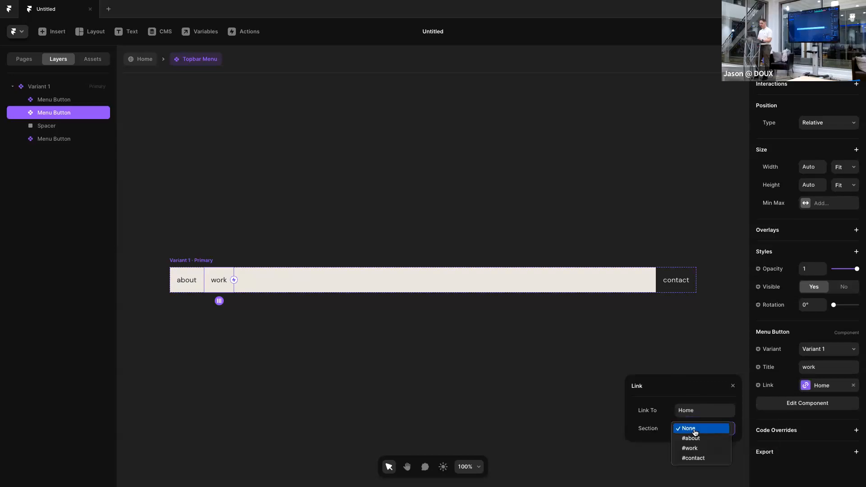
pyautogui.click(690, 448)
pyautogui.click(441, 250)
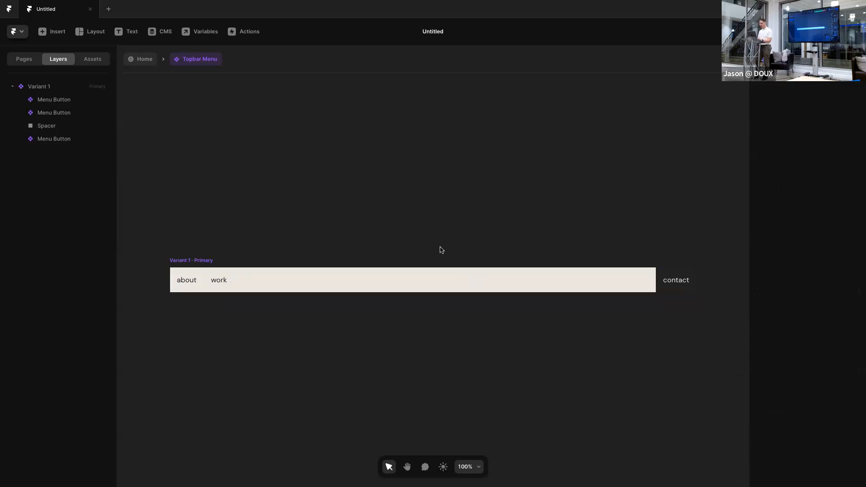
# Return to the Home page and preview it to test the about and work links and the page's scrolling
pyautogui.click(131, 61)
pyautogui.click(236, 179)
pyautogui.click(266, 100)
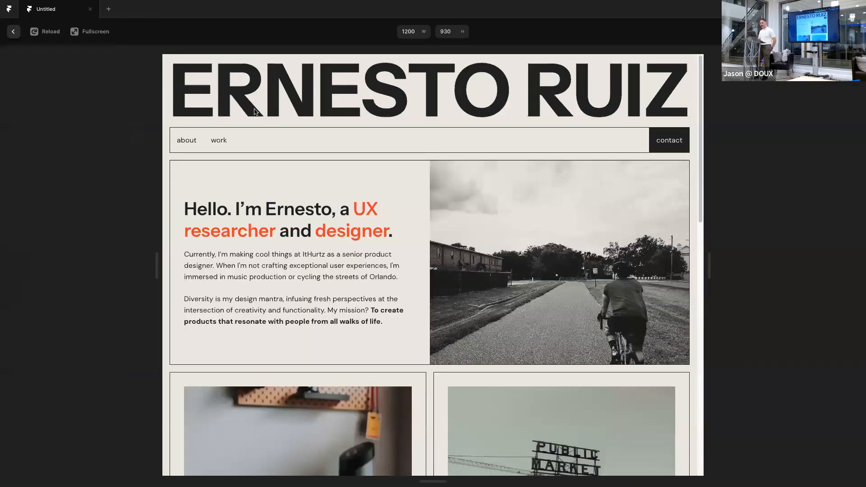
pyautogui.click(186, 140)
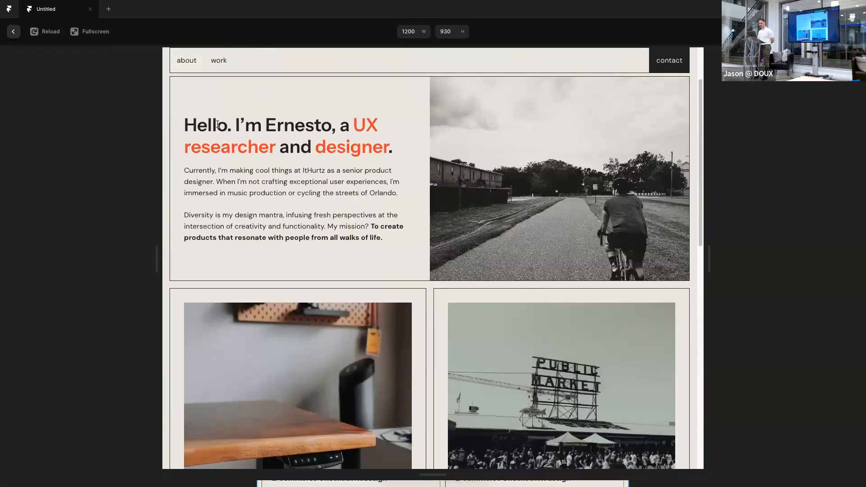
pyautogui.click(219, 64)
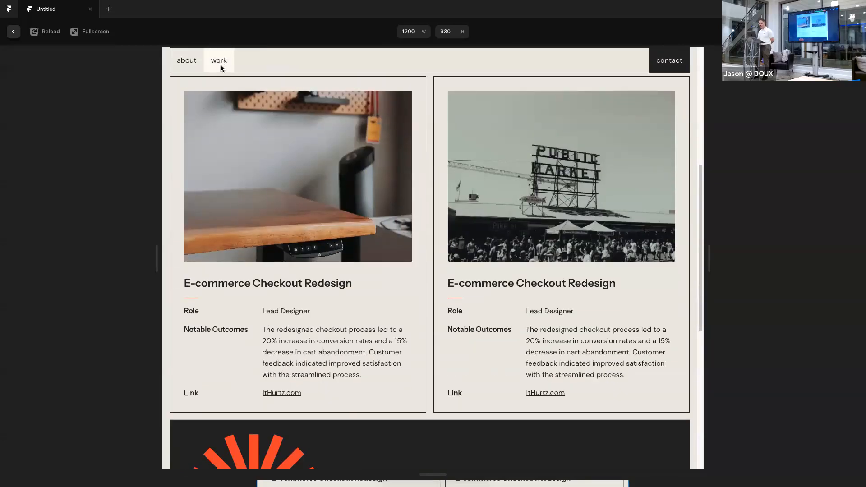
pyautogui.scroll(-5, 510, 160)
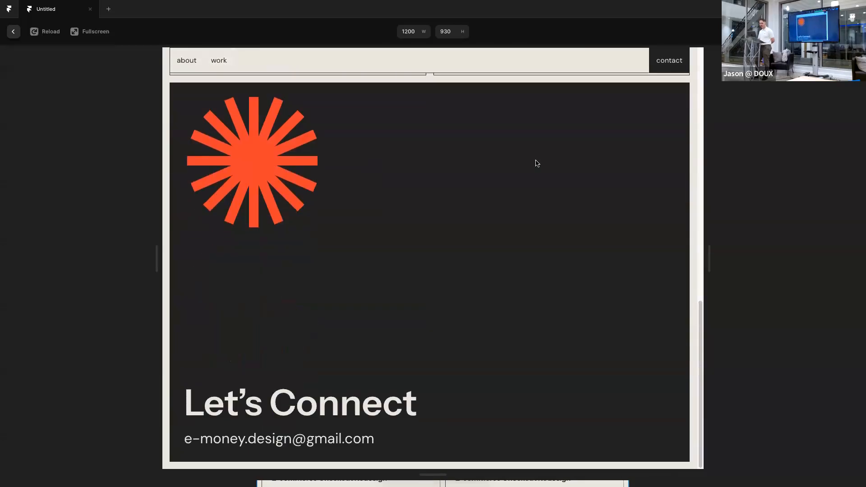
pyautogui.scroll(10, 536, 162)
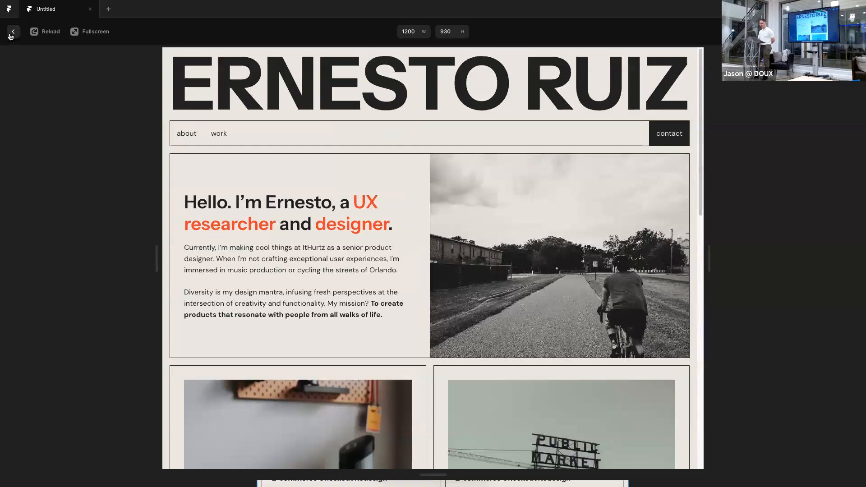
pyautogui.click(13, 31)
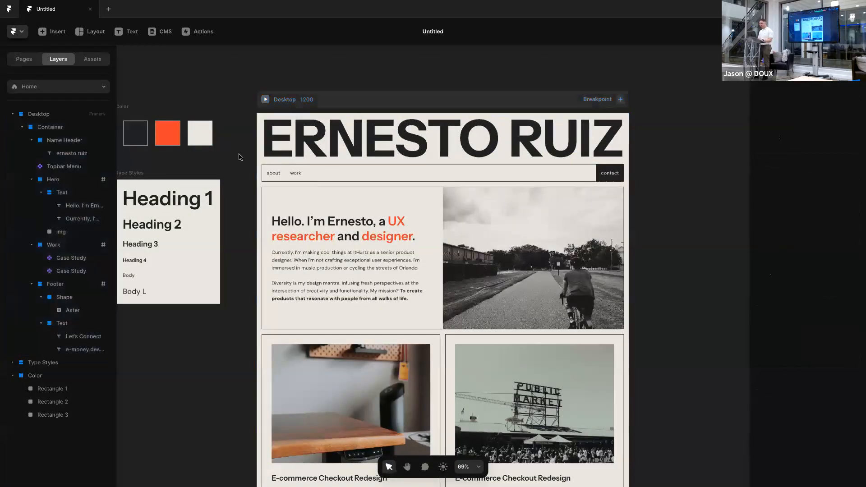
# Switch to Notes, tick off Styles, Name Header, Topbar Menu, Hero, Case Studies, Footer and Menu Functionality in the Site Build Checklist, and return to Framer
pyautogui.press('super+Tab')
pyautogui.press('super+Tab')
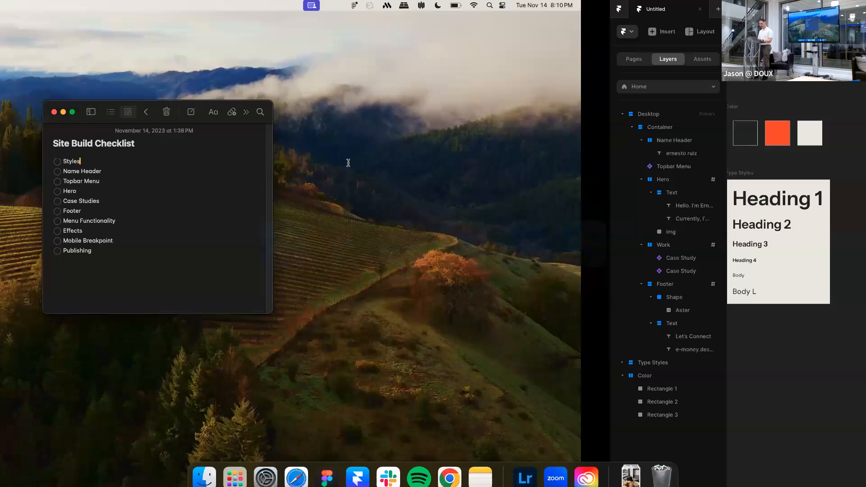
pyautogui.click(343, 162)
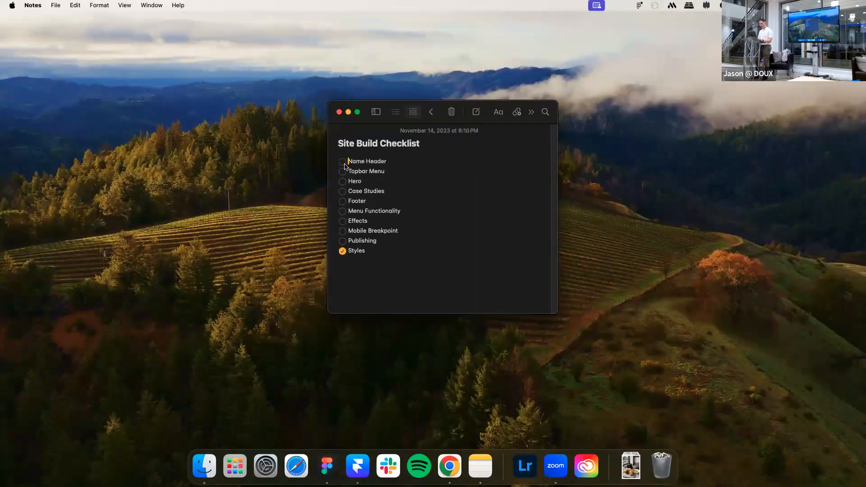
pyautogui.click(343, 161)
pyautogui.click(343, 161)
pyautogui.click(343, 162)
pyautogui.click(343, 162)
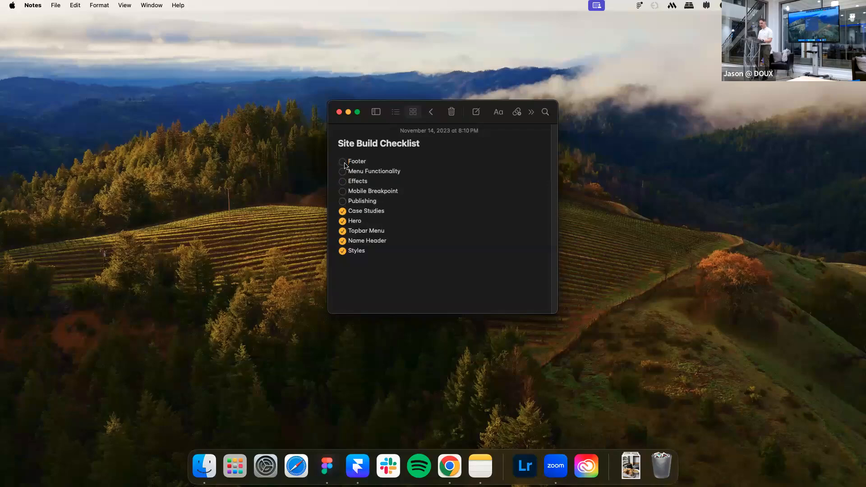
pyautogui.click(343, 162)
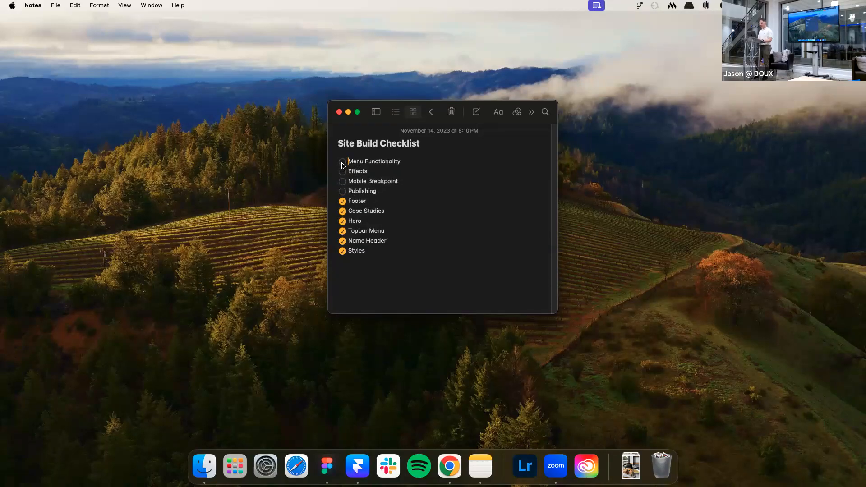
pyautogui.click(343, 161)
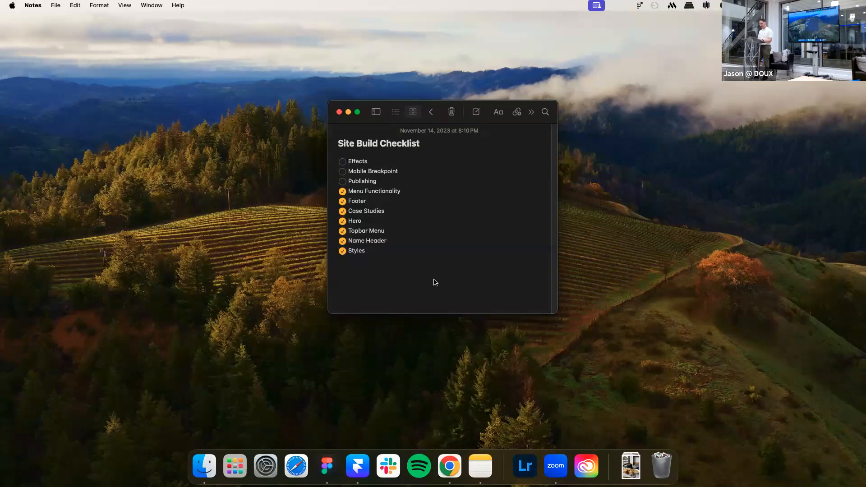
pyautogui.hotkey('ctrl', 'Right')
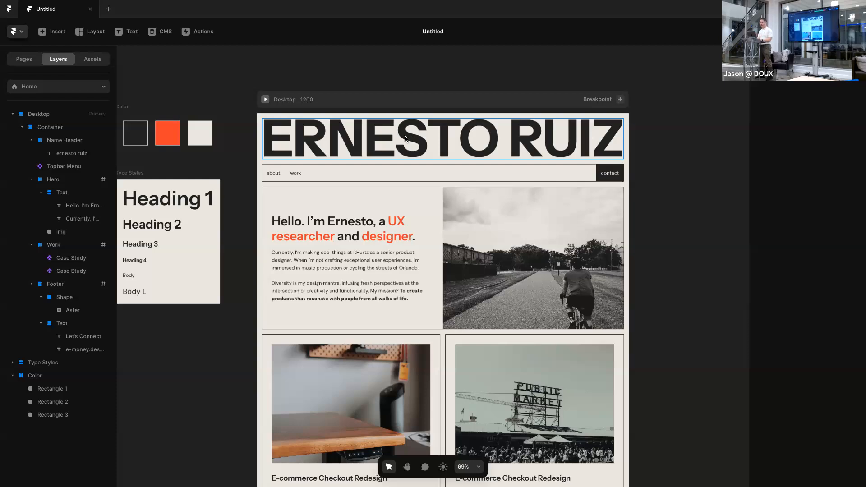
# Add an Appear effect to the large name text inside the Name Header
pyautogui.click(343, 140)
pyautogui.click(66, 140)
pyautogui.click(69, 153)
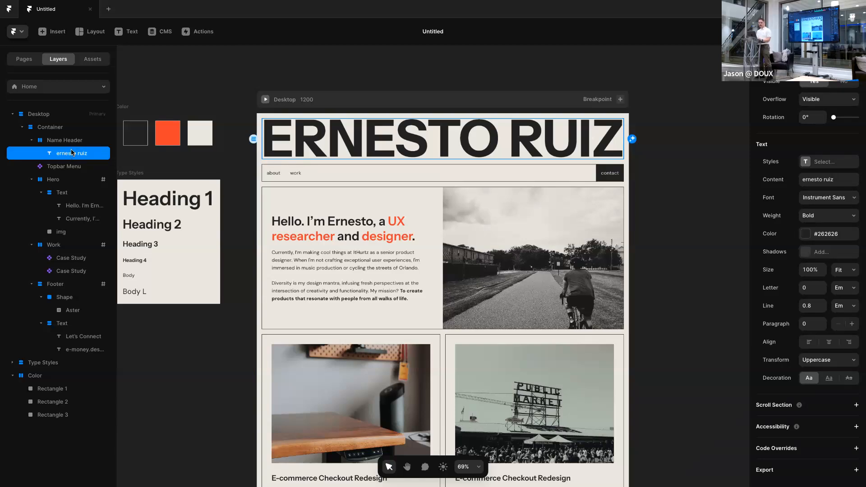
pyautogui.scroll(1, 643, 120)
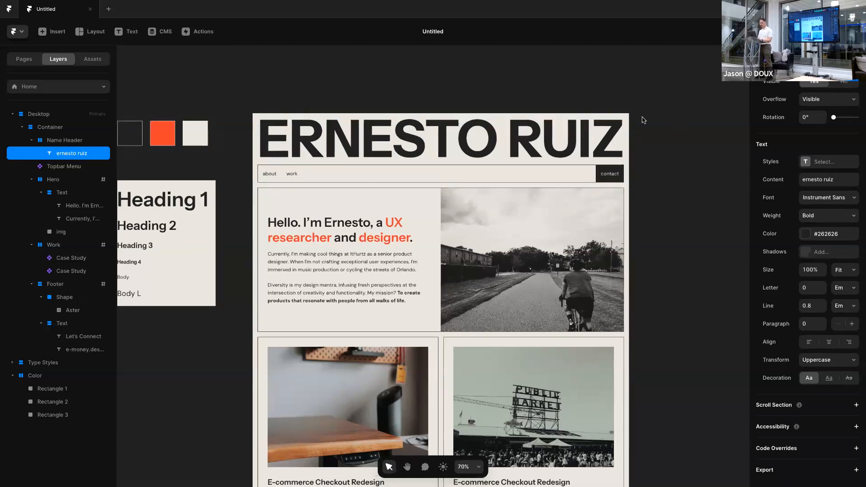
pyautogui.scroll(5, 821, 272)
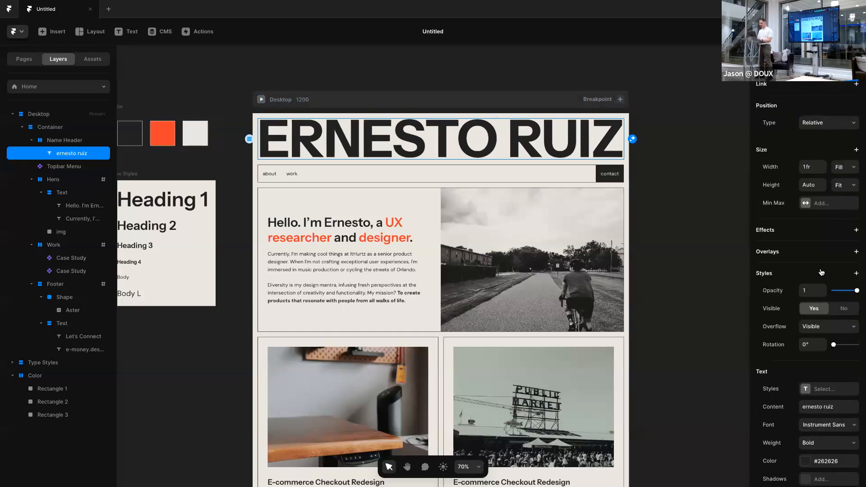
pyautogui.click(856, 231)
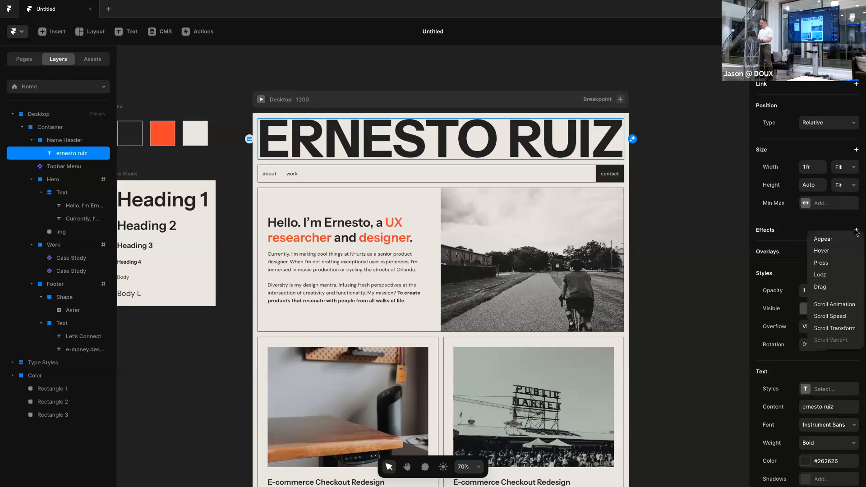
pyautogui.click(837, 243)
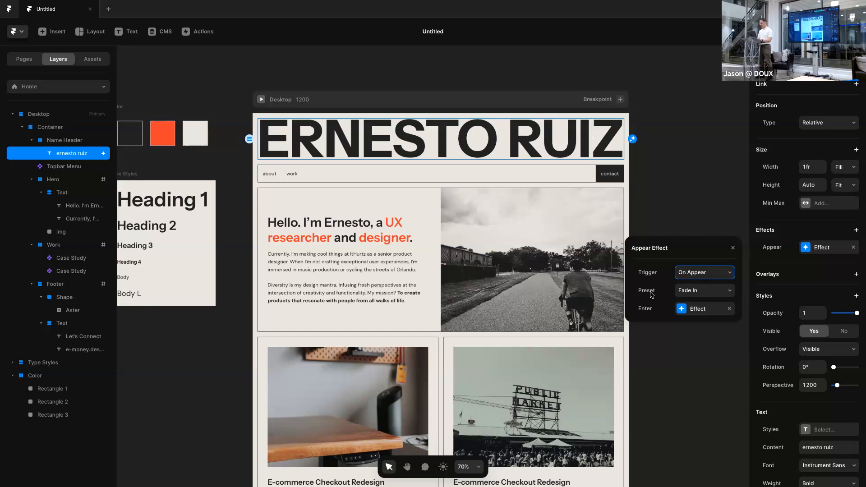
# Set the name text's enter effect to opacity 1 with a vertical offset of 150
pyautogui.click(693, 309)
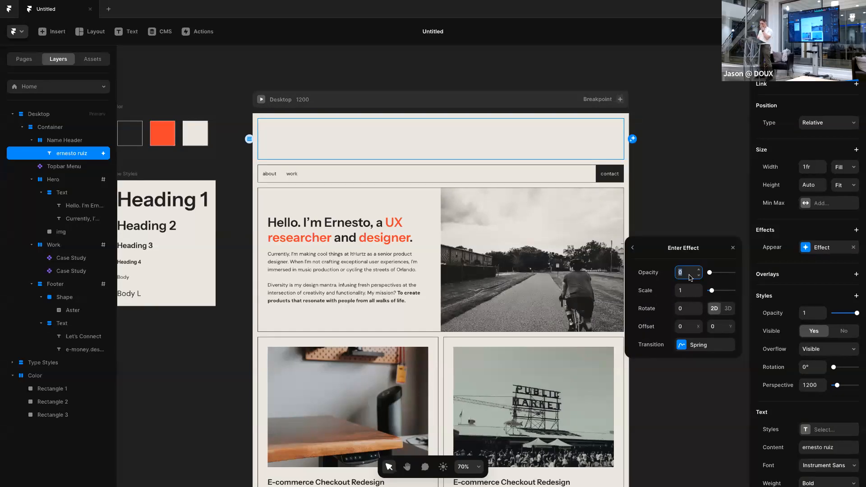
pyautogui.moveTo(711, 274); pyautogui.dragTo(733, 272)
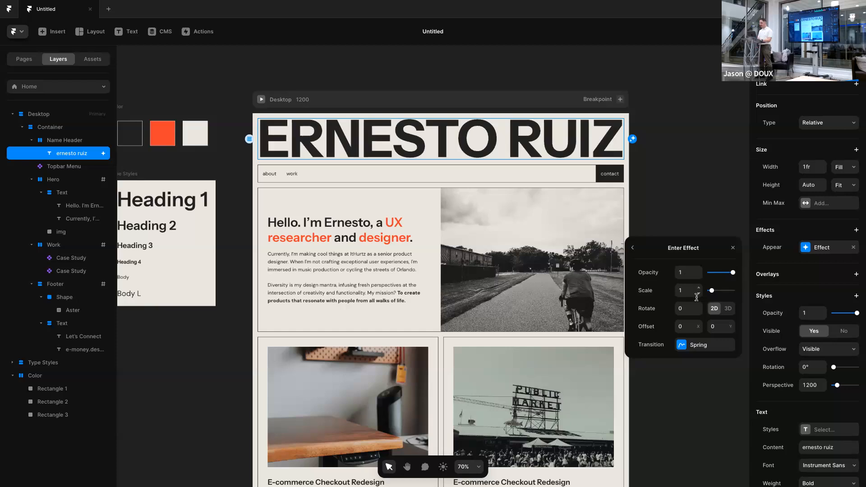
pyautogui.click(717, 327)
pyautogui.write('15')
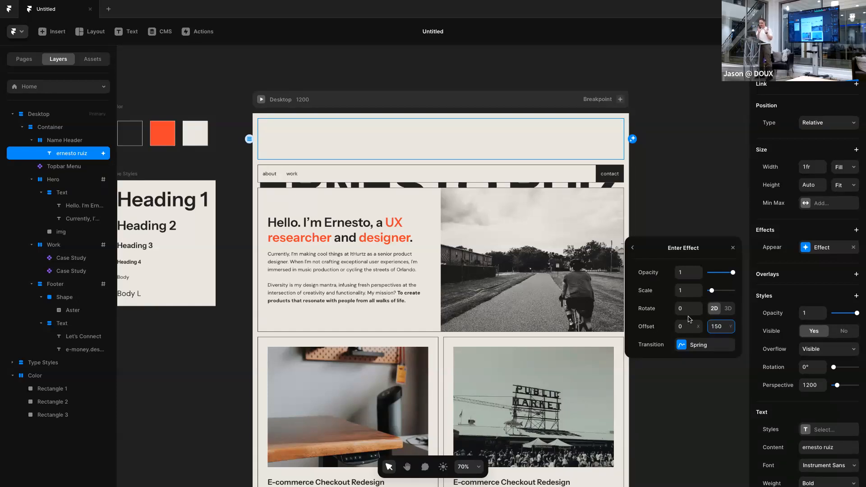
pyautogui.click(676, 198)
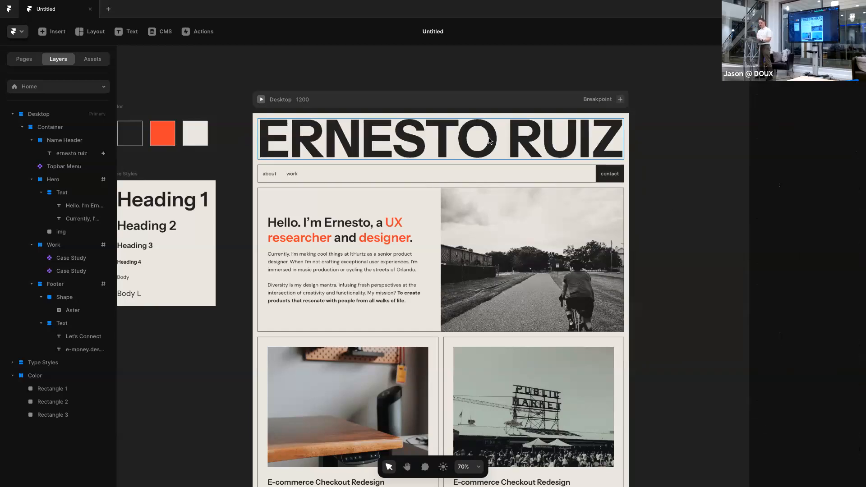
# Preview the Desktop page, reload it to replay the name text's appear animation, and return to the canvas
pyautogui.click(533, 141)
pyautogui.click(818, 252)
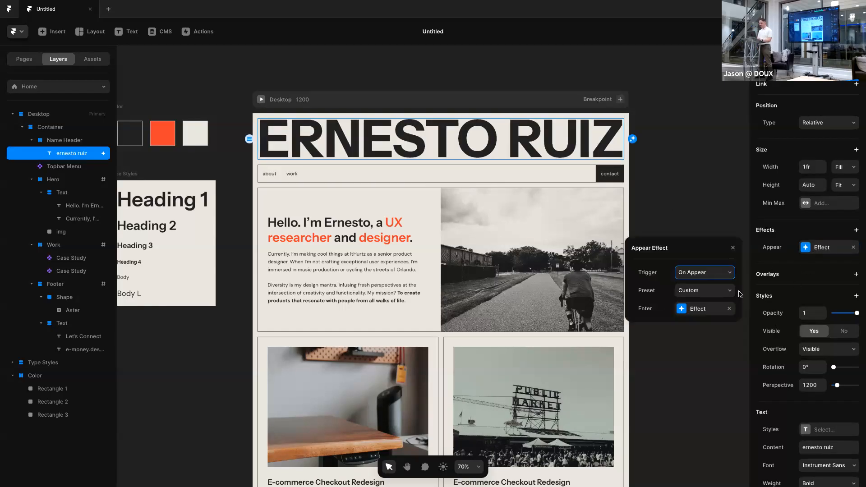
pyautogui.click(702, 309)
pyautogui.click(643, 132)
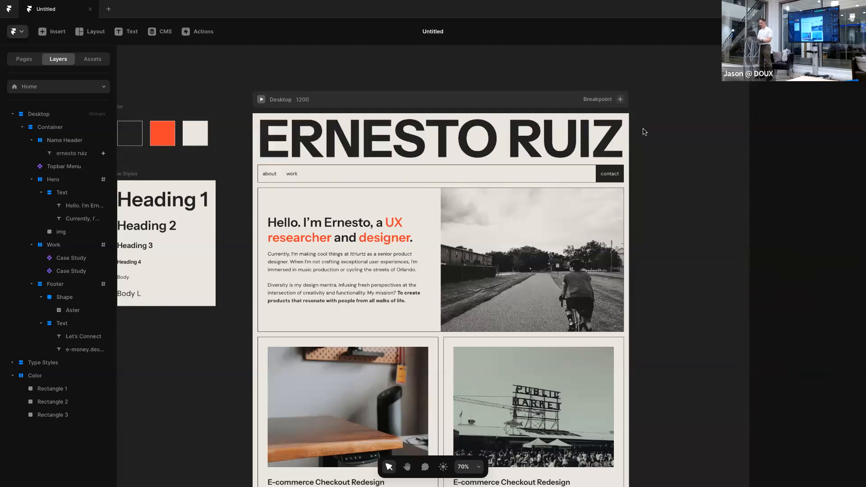
pyautogui.click(261, 100)
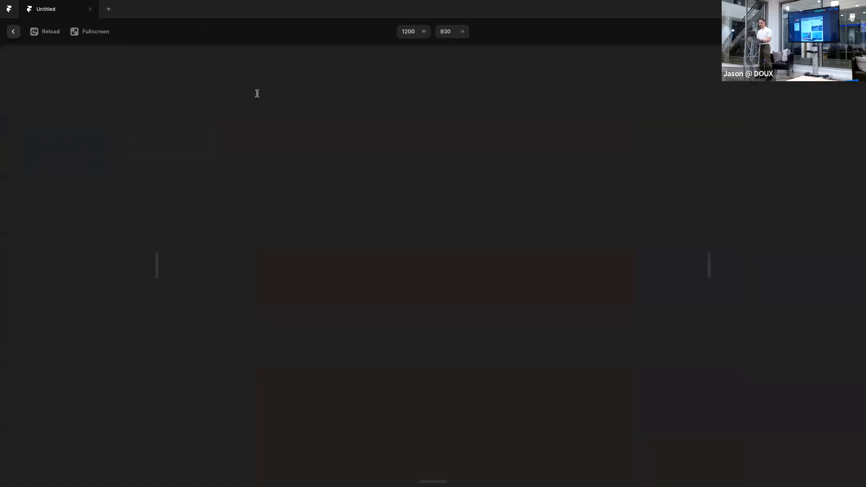
pyautogui.click(48, 33)
pyautogui.click(47, 32)
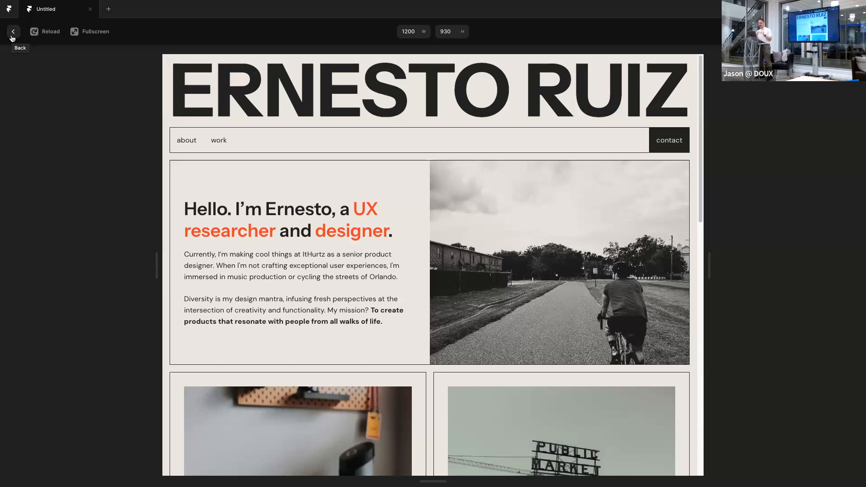
pyautogui.click(23, 37)
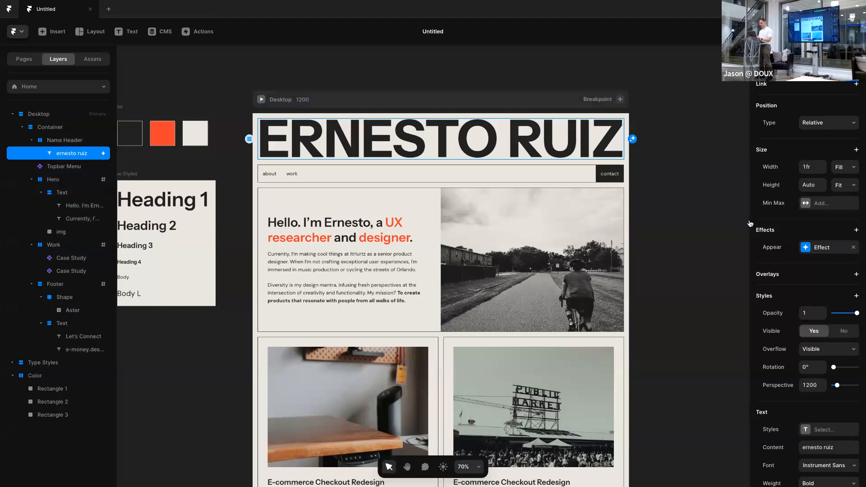
# Set the Spring transition of the name text's enter effect to stiffness 200 and damping 90
pyautogui.click(809, 245)
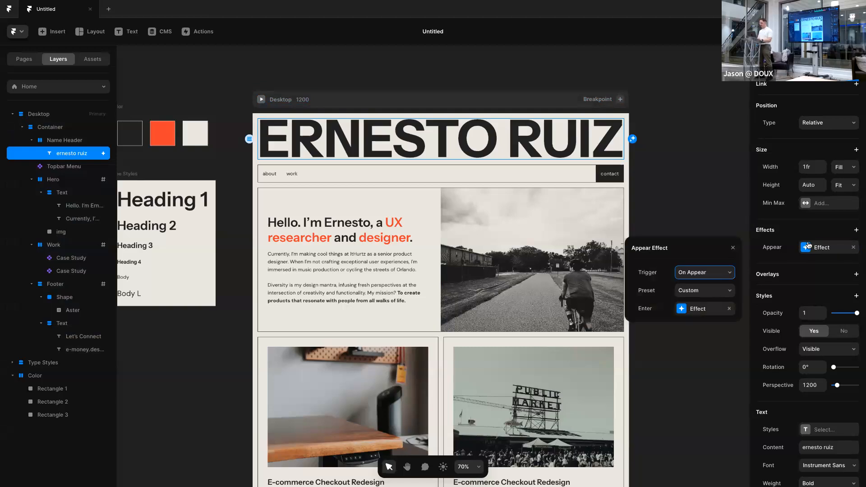
pyautogui.click(692, 308)
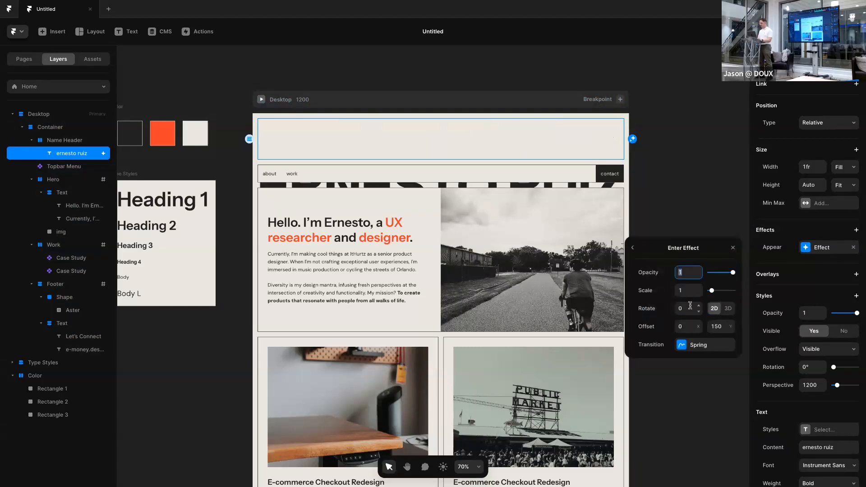
pyautogui.click(695, 348)
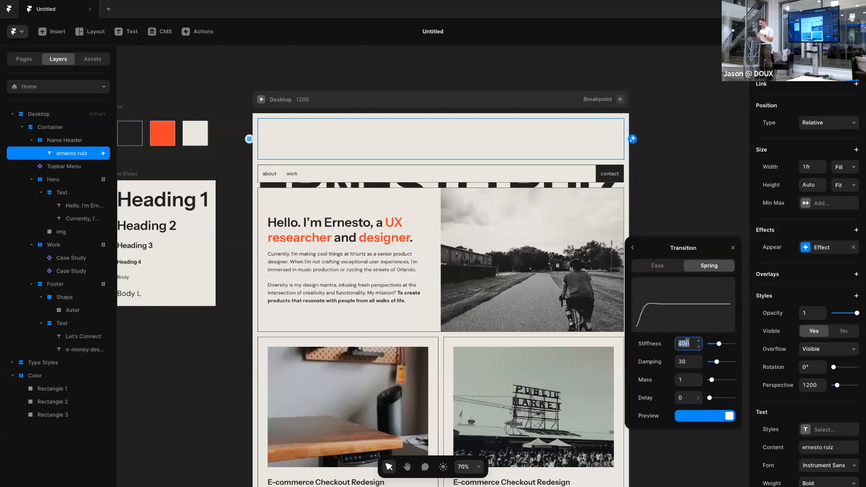
pyautogui.write('2')
pyautogui.press('Tab')
pyautogui.press('Return')
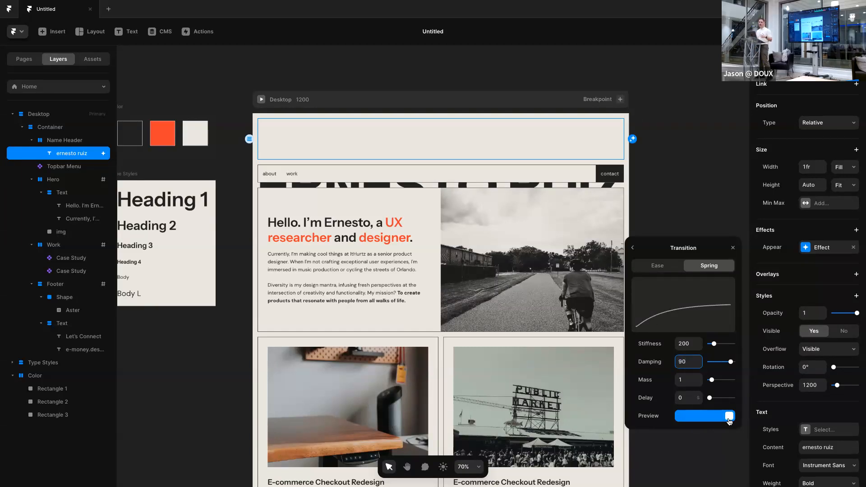
pyautogui.click(681, 184)
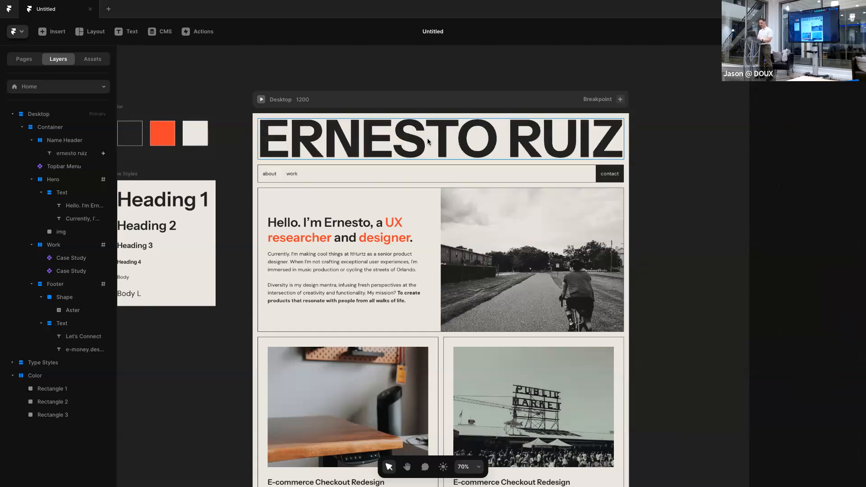
# Change the Overflow of the Name Header stack so content outside its bounds is clipped
pyautogui.click(428, 142)
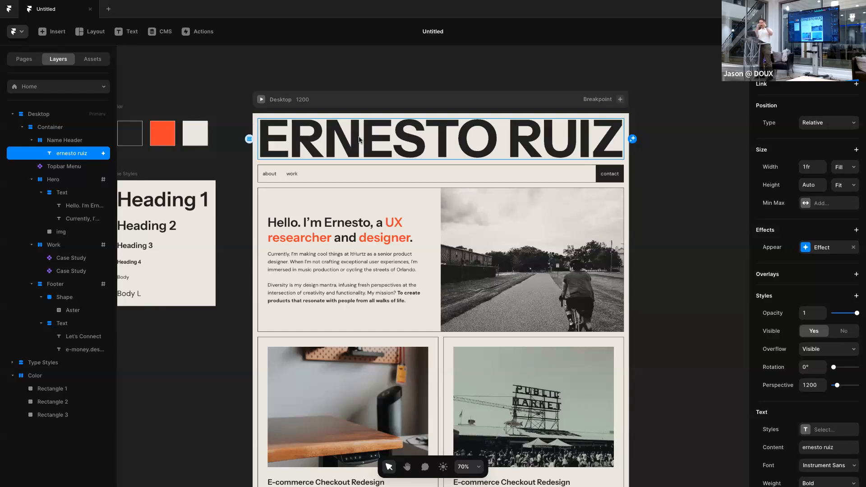
pyautogui.click(97, 141)
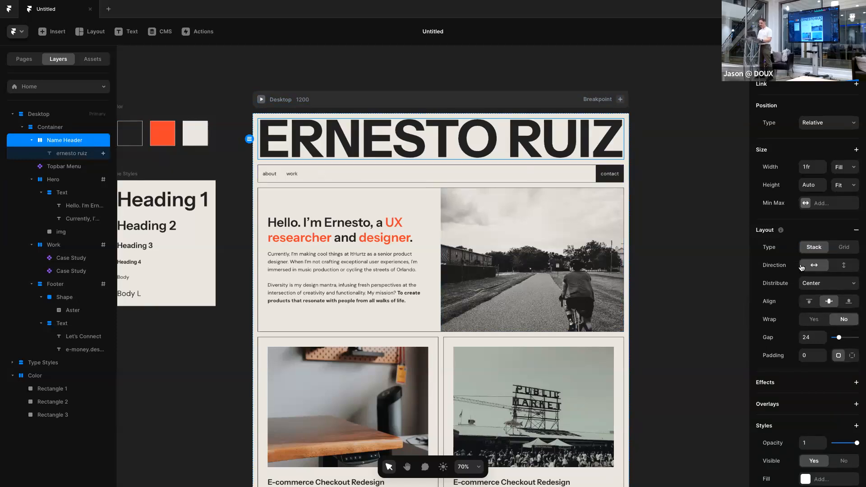
pyautogui.scroll(-5, 801, 268)
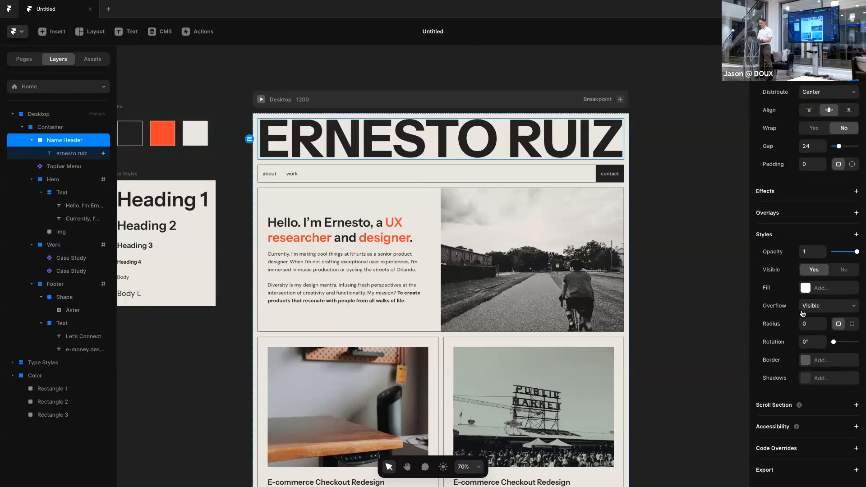
pyautogui.click(805, 311)
pyautogui.click(815, 296)
pyautogui.click(339, 83)
# Preview the page again, replay the clipped name header animation by reloading, and return to the canvas
pyautogui.click(262, 100)
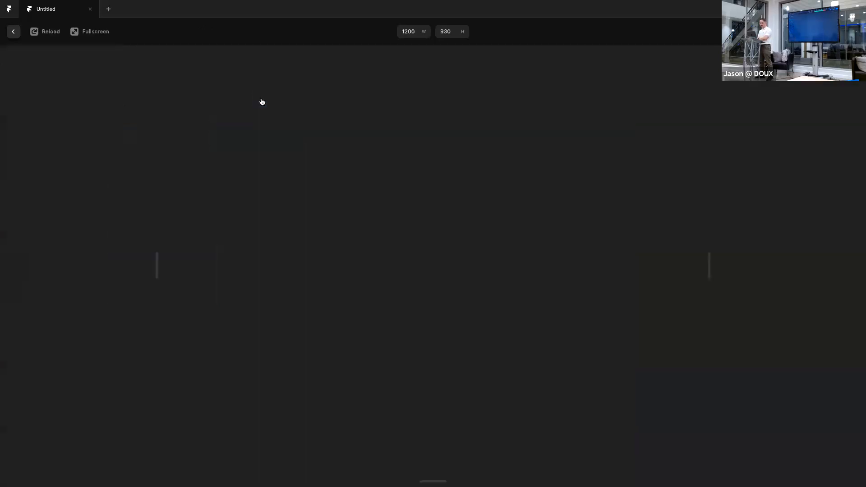
pyautogui.click(50, 32)
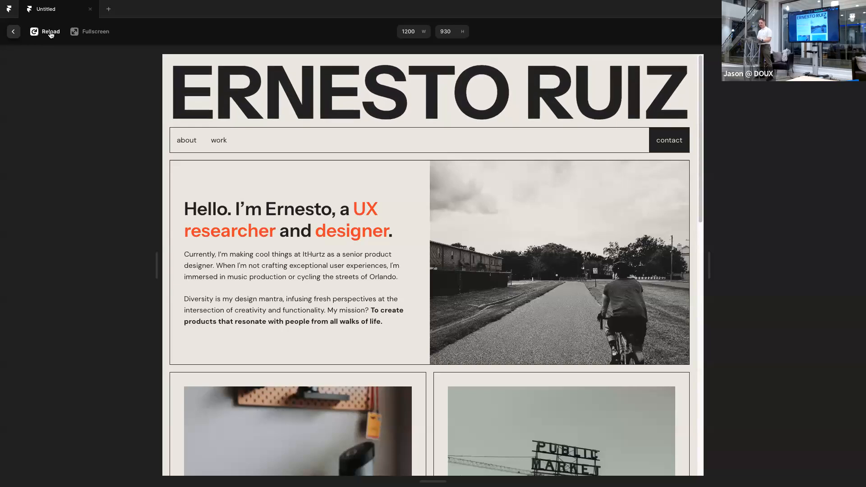
pyautogui.click(50, 32)
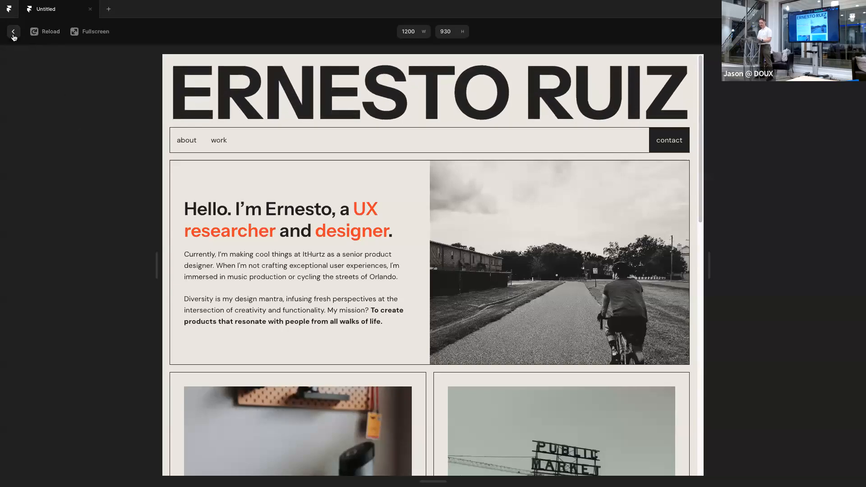
pyautogui.click(13, 31)
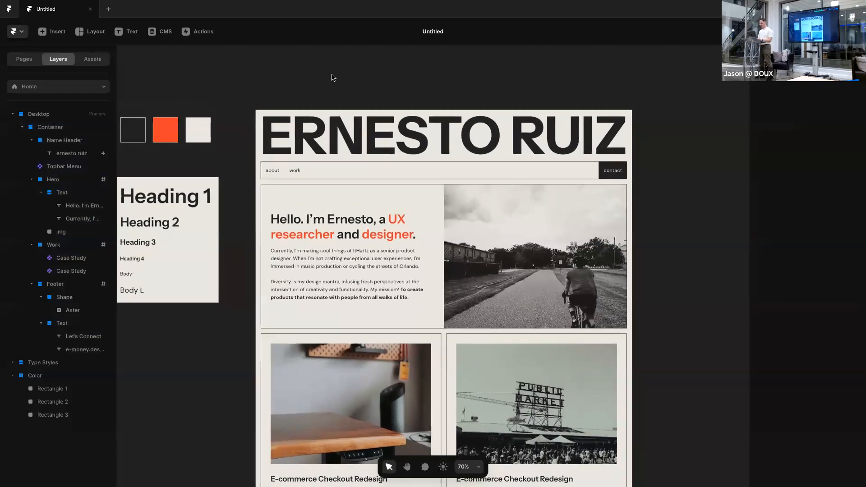
# Switch to Notes, tick off Effects in the Site Build Checklist, and return to Framer
pyautogui.press('super+Tab')
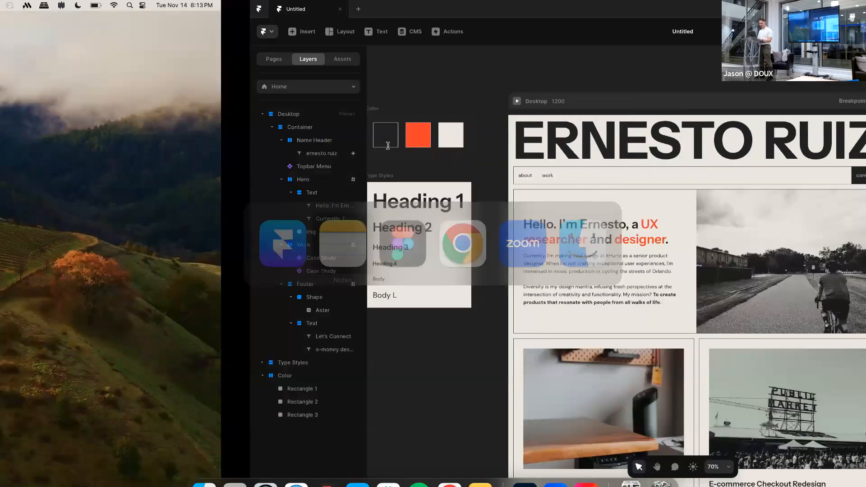
pyautogui.click(343, 162)
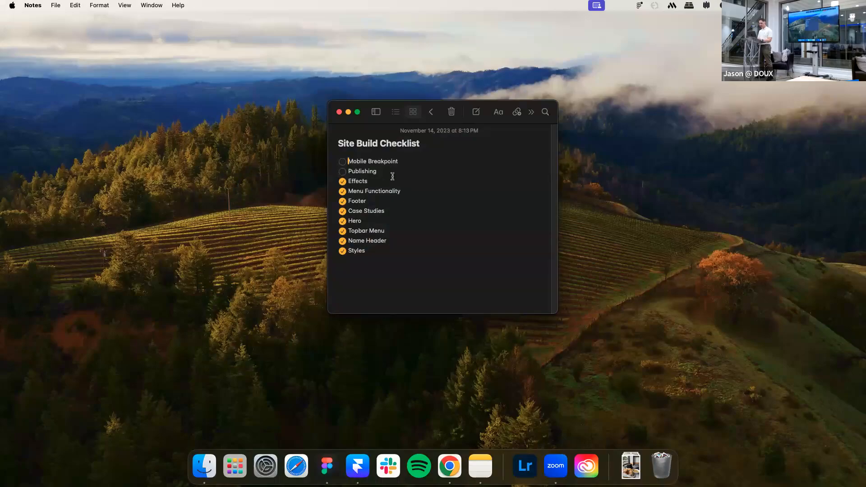
pyautogui.press('super+Tab')
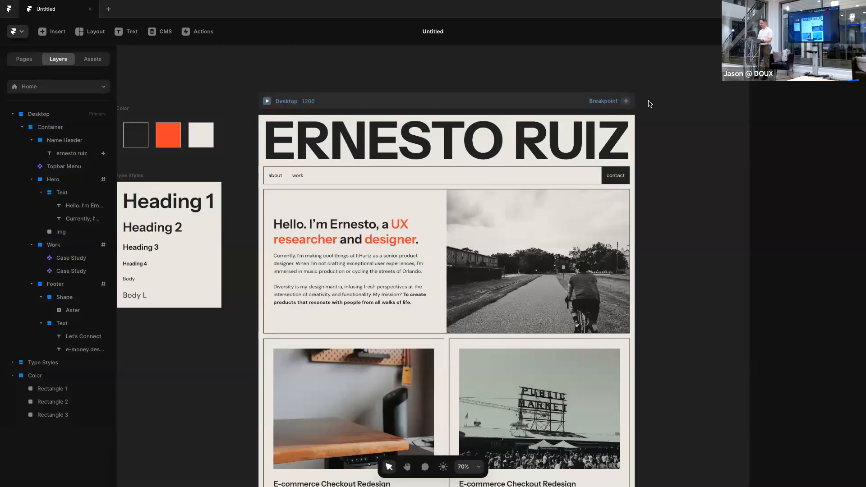
pyautogui.hscroll(1, 641, 72)
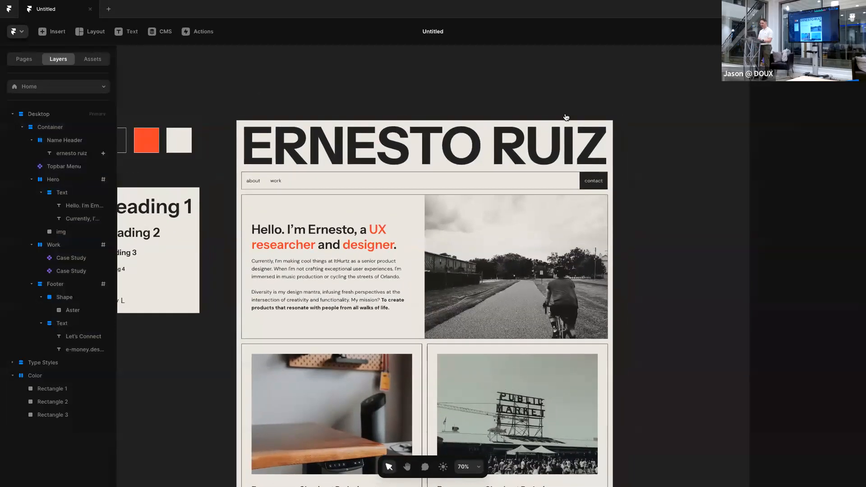
pyautogui.click(583, 107)
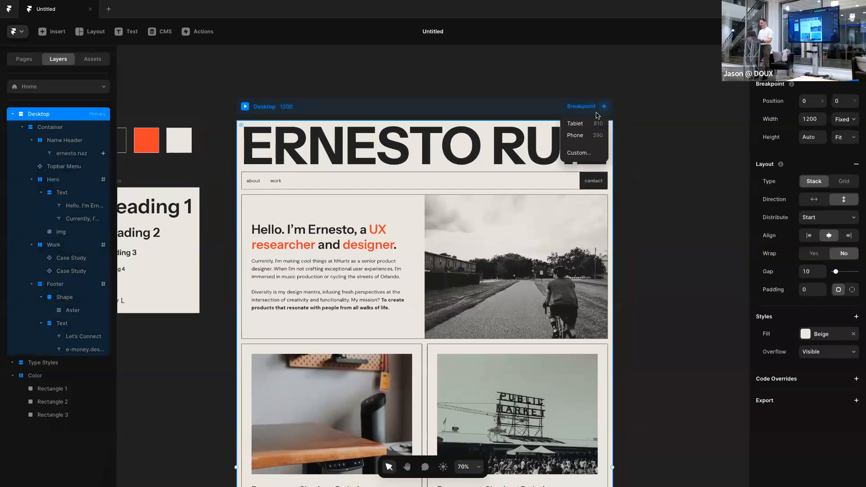
pyautogui.click(660, 122)
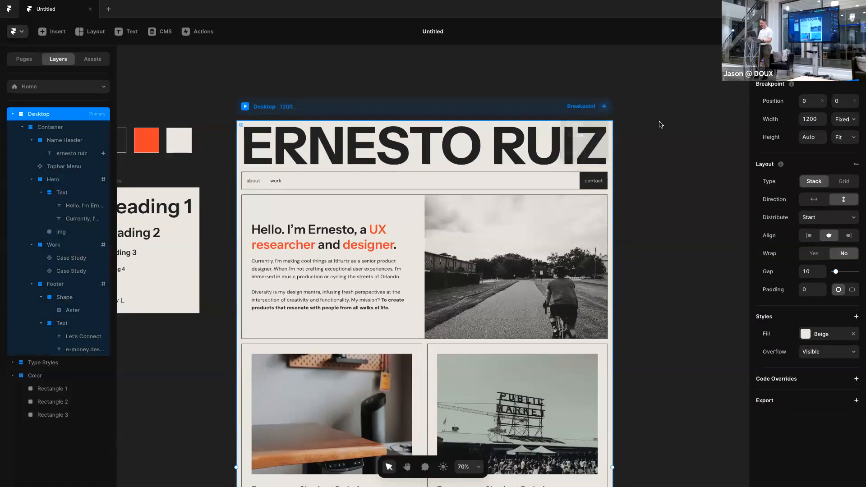
pyautogui.click(450, 77)
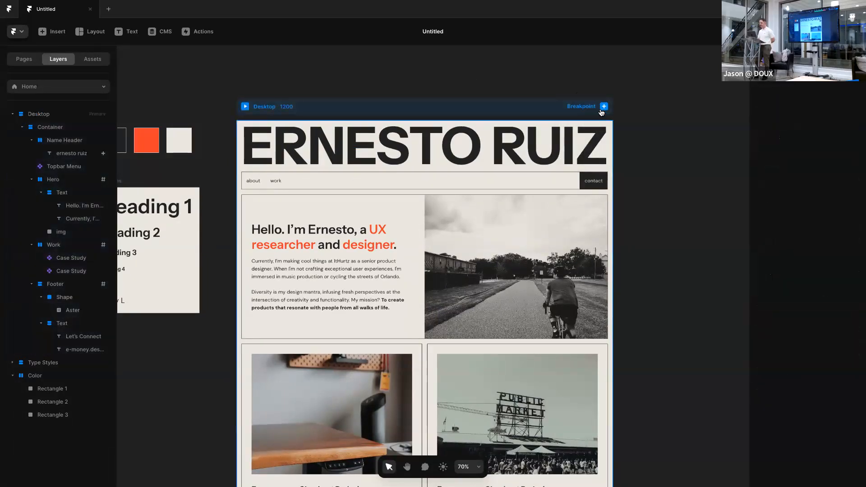
pyautogui.click(587, 106)
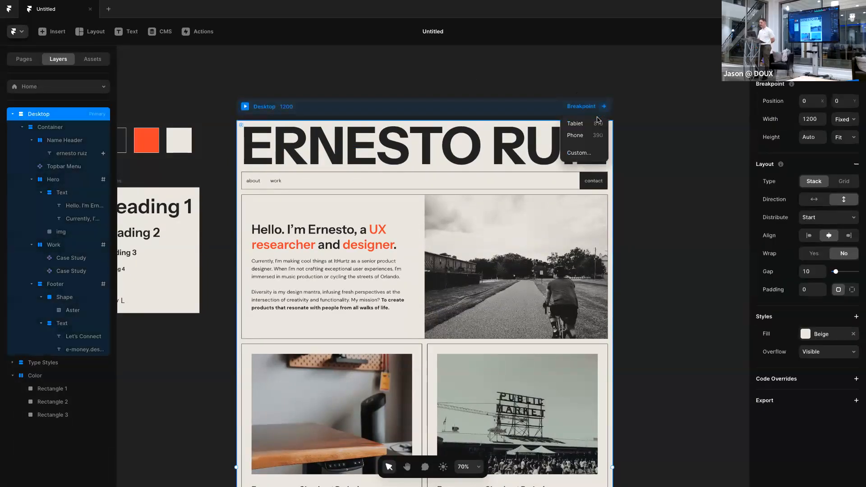
pyautogui.click(511, 72)
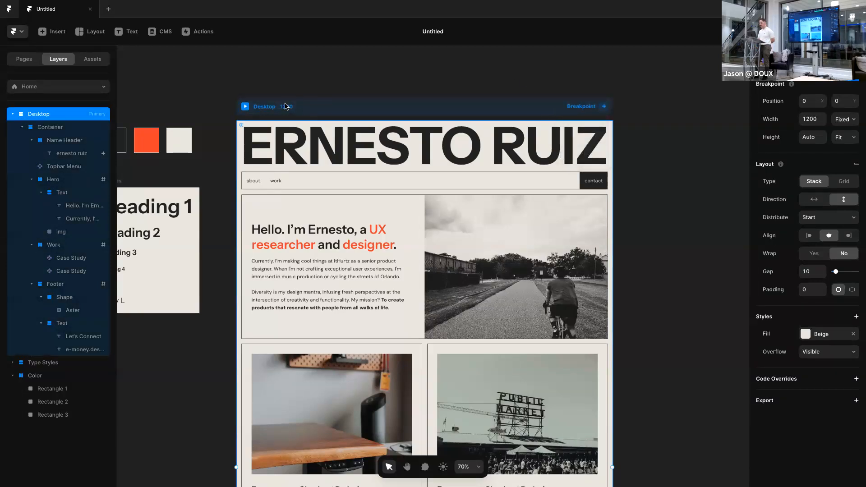
# Add a Phone breakpoint to the Home page beside the Desktop breakpoint
pyautogui.click(604, 107)
pyautogui.click(585, 136)
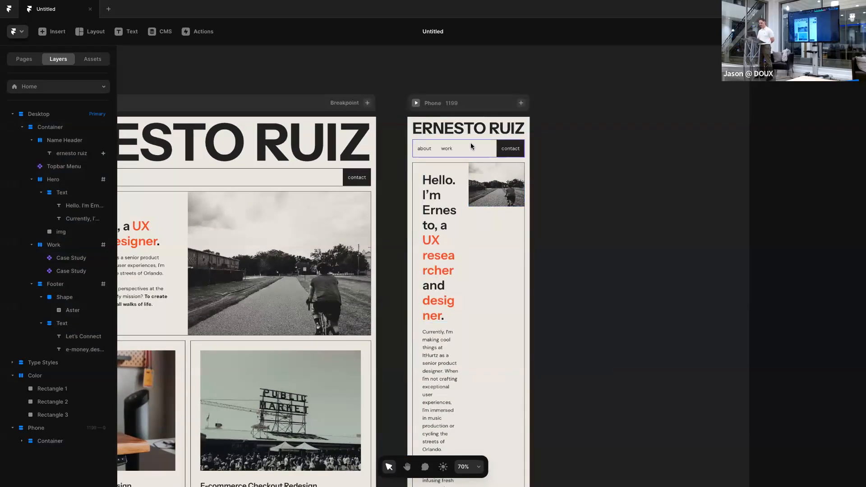
pyautogui.scroll(3, 465, 130)
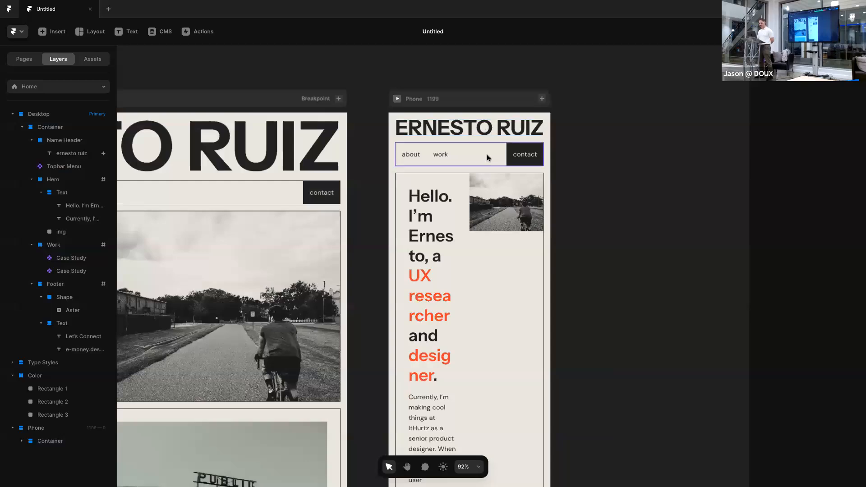
# Change the Phone breakpoint's Hero stack to a vertical direction
pyautogui.click(462, 184)
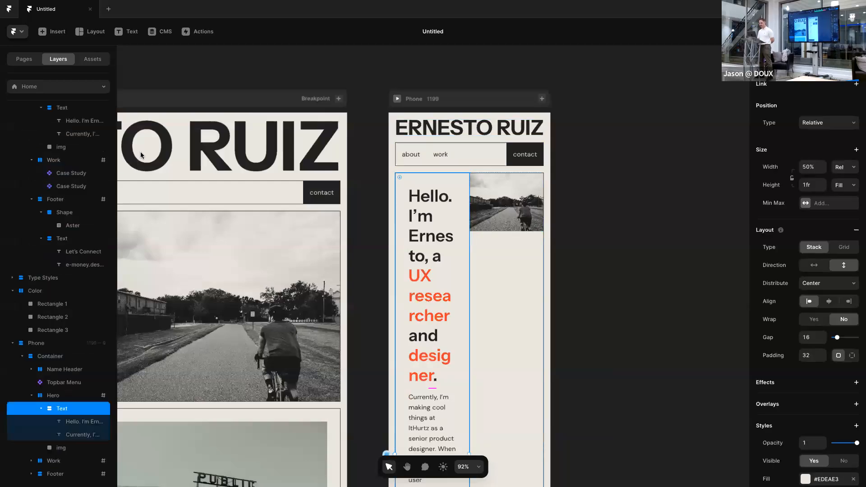
pyautogui.click(59, 396)
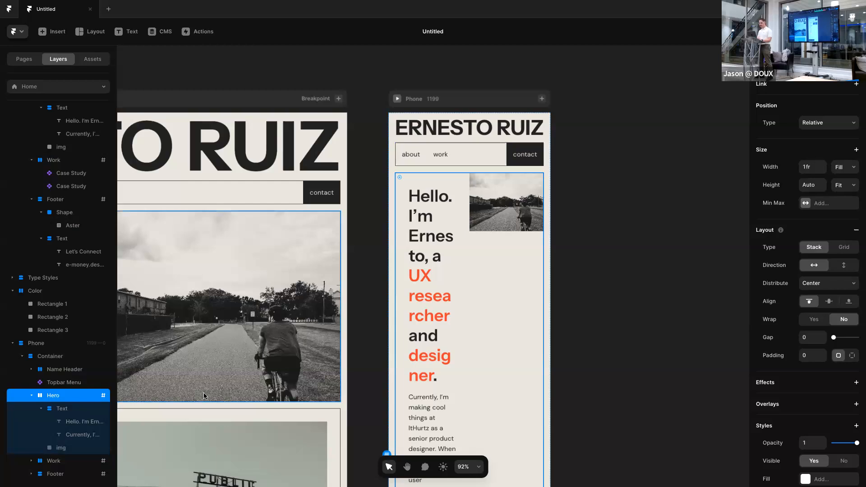
pyautogui.scroll(-1, 205, 395)
pyautogui.hscroll(-6, 205, 395)
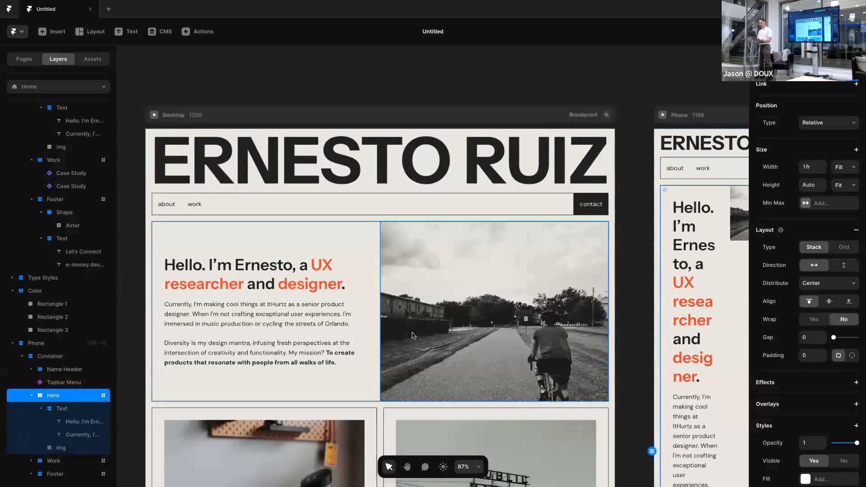
pyautogui.hscroll(5, 412, 335)
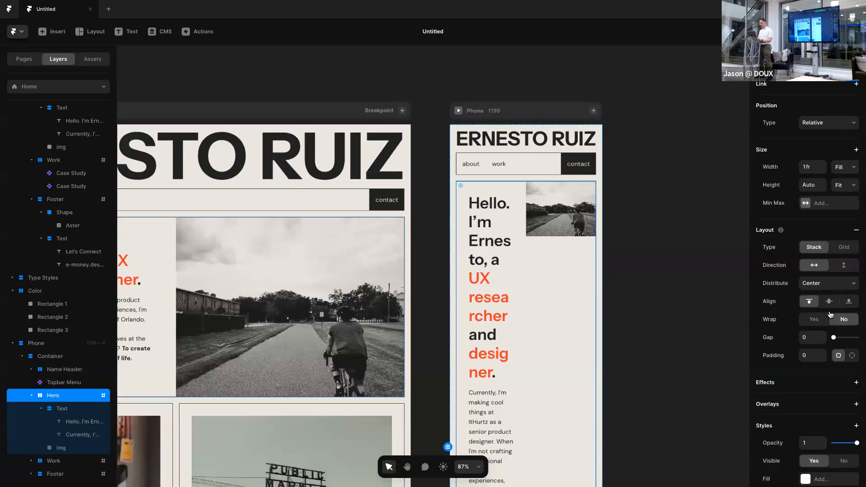
pyautogui.click(845, 266)
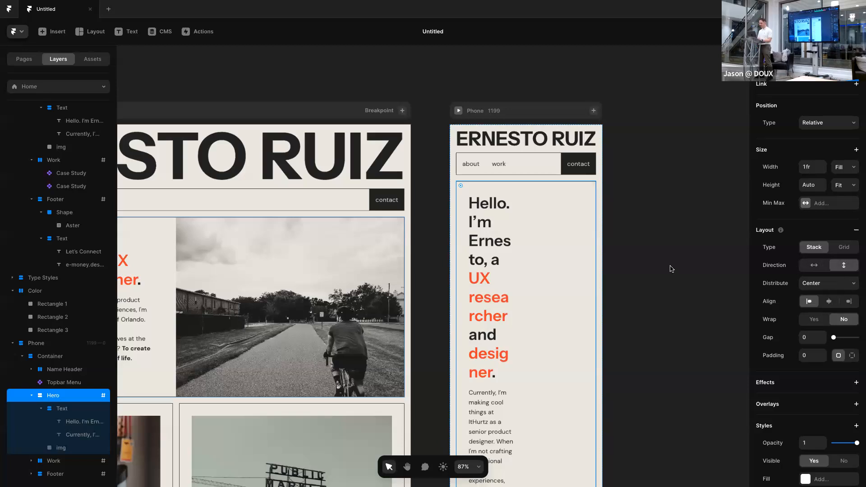
pyautogui.scroll(-2, 301, 357)
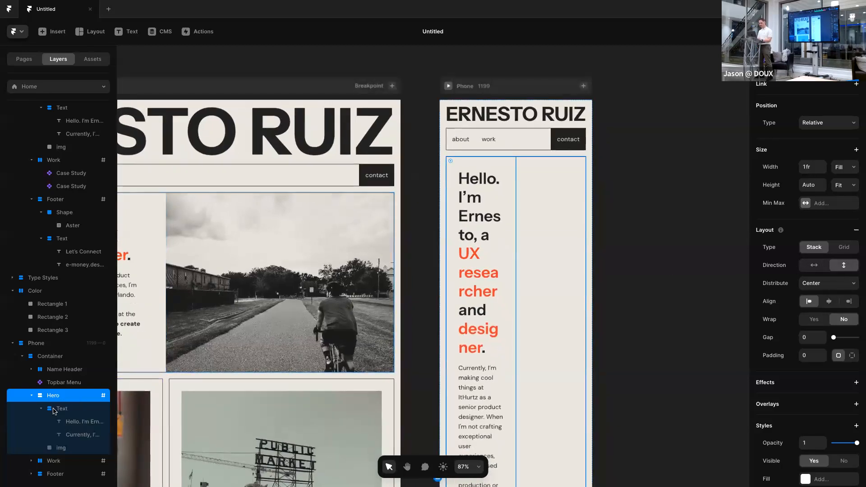
# Set the Phone Hero's Text stack to Fill width and Fit Content height
pyautogui.press('Return')
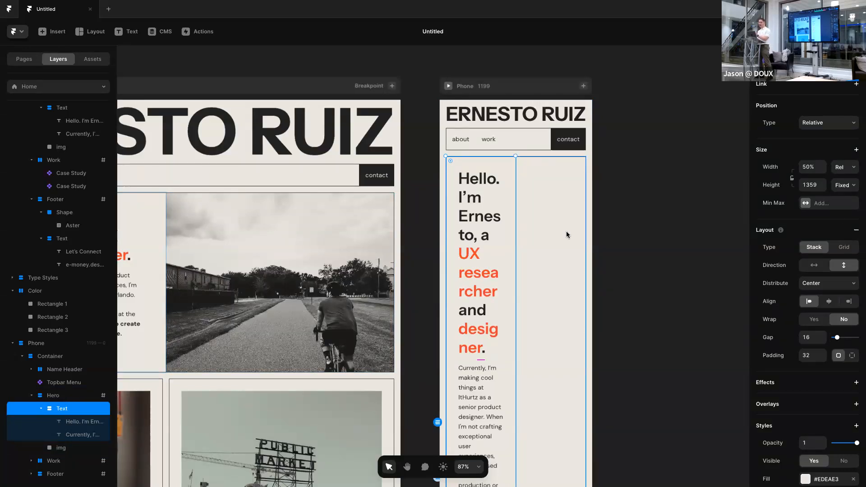
pyautogui.hscroll(-3, 347, 172)
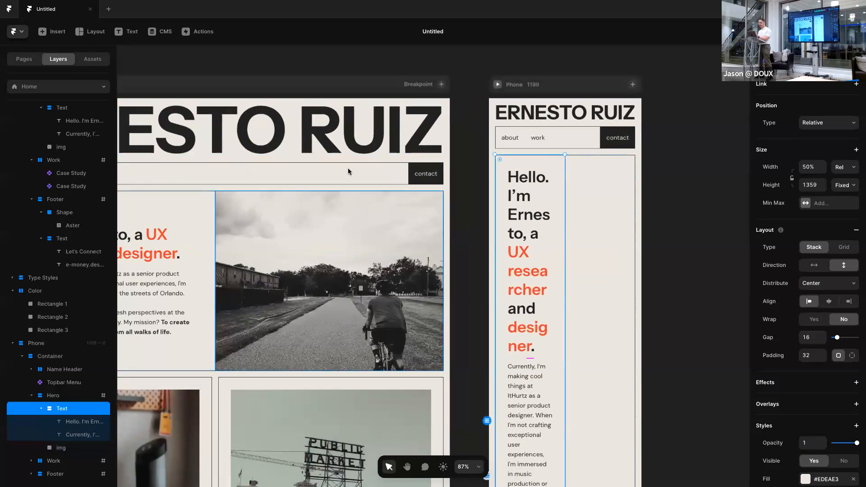
pyautogui.hscroll(2, 621, 219)
pyautogui.click(852, 167)
pyautogui.click(842, 179)
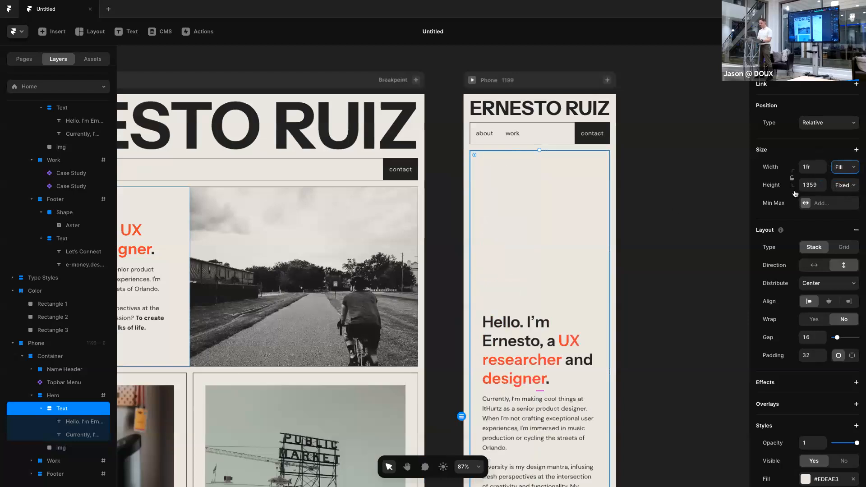
pyautogui.click(843, 185)
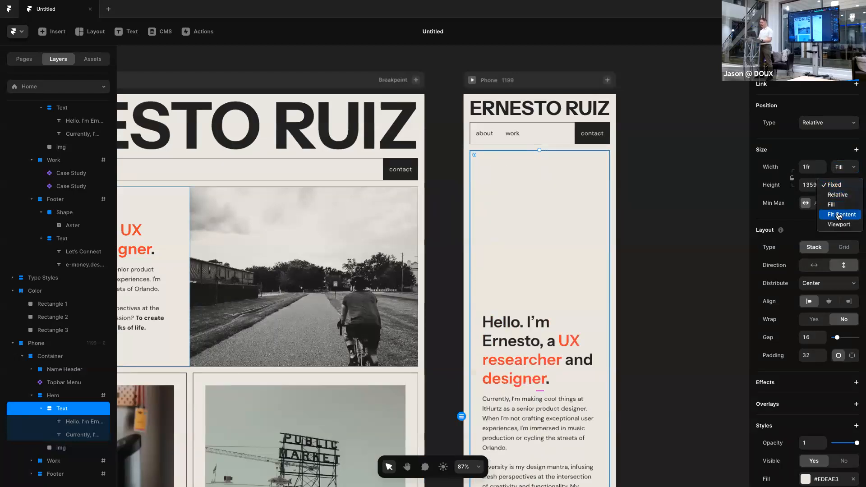
pyautogui.click(839, 215)
pyautogui.scroll(-2, 654, 192)
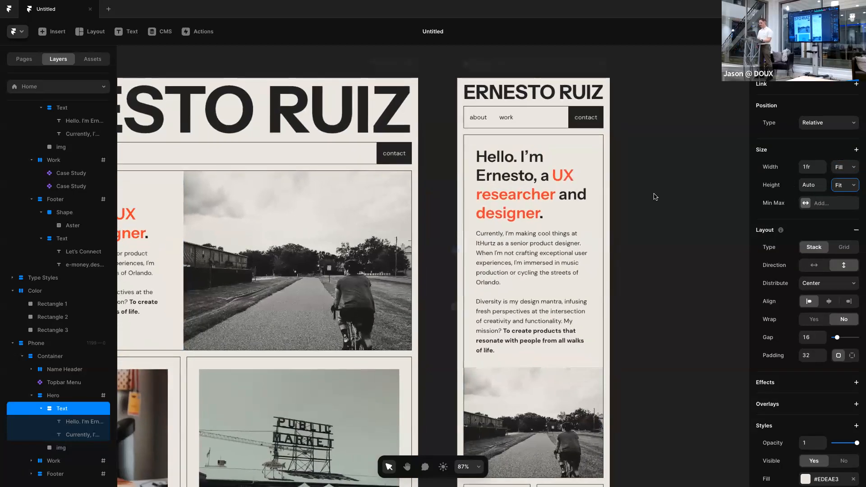
# Set the padding of the Phone Hero's Text stack to 24
pyautogui.scroll(-2, 803, 294)
pyautogui.click(808, 318)
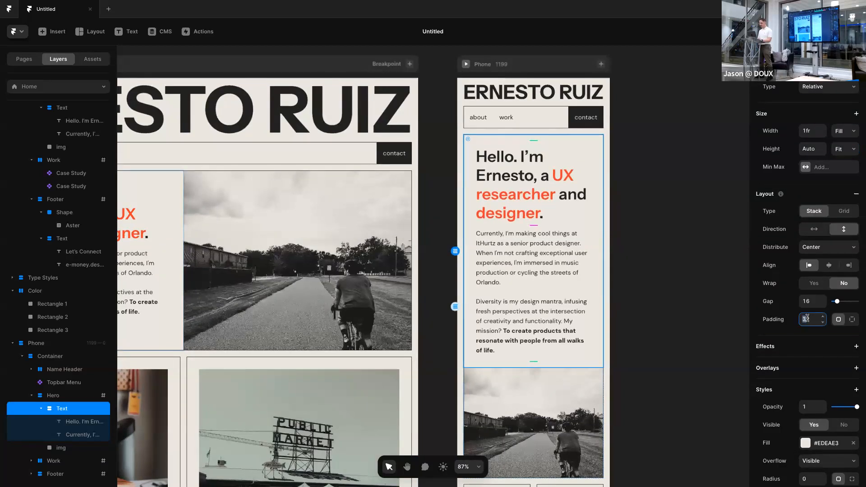
pyautogui.doubleClick(808, 319)
pyautogui.write('24')
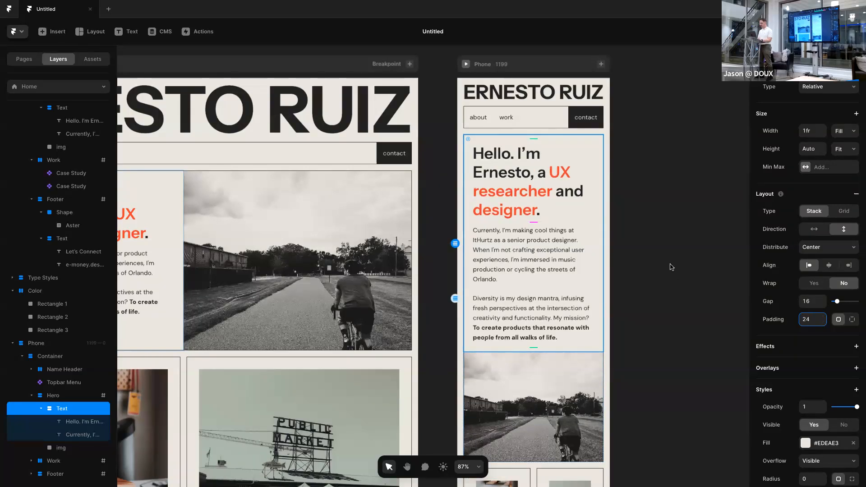
pyautogui.click(668, 261)
# Set the Phone hero heading's font size to 24 pixels and its line height to 32 pixels
pyautogui.click(545, 182)
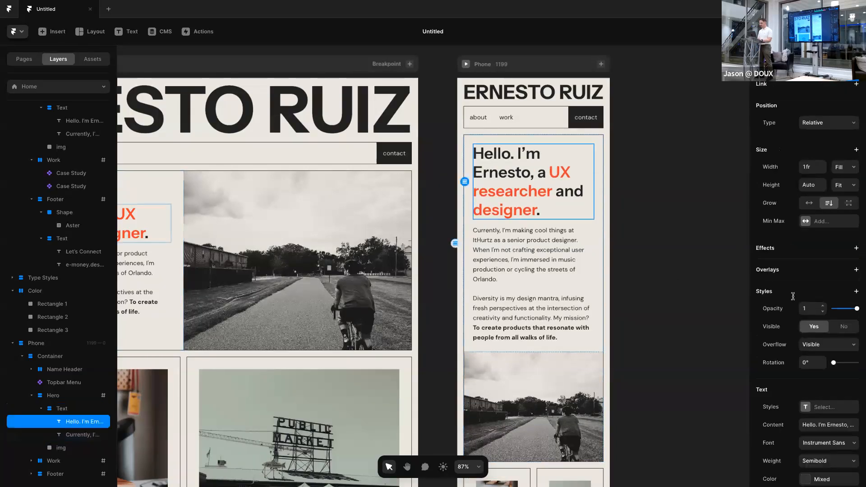
pyautogui.scroll(-4, 793, 297)
pyautogui.doubleClick(814, 368)
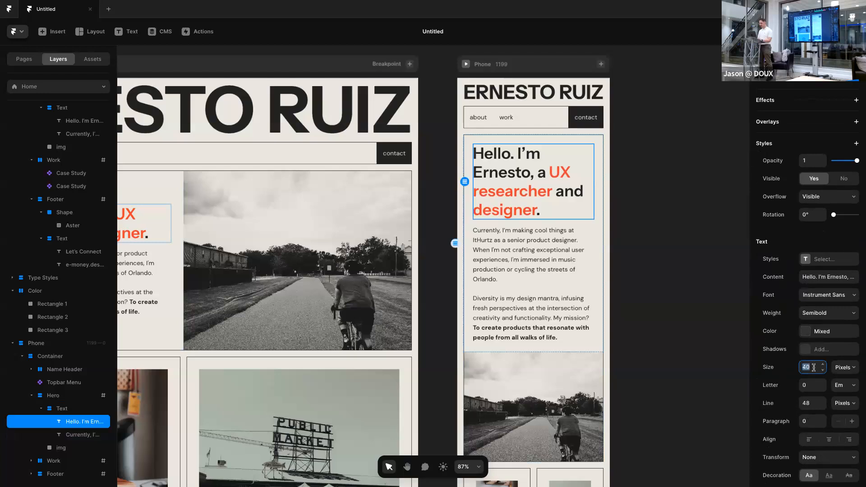
pyautogui.write('32')
pyautogui.press('BackSpace')
pyautogui.press('BackSpace')
pyautogui.write('24')
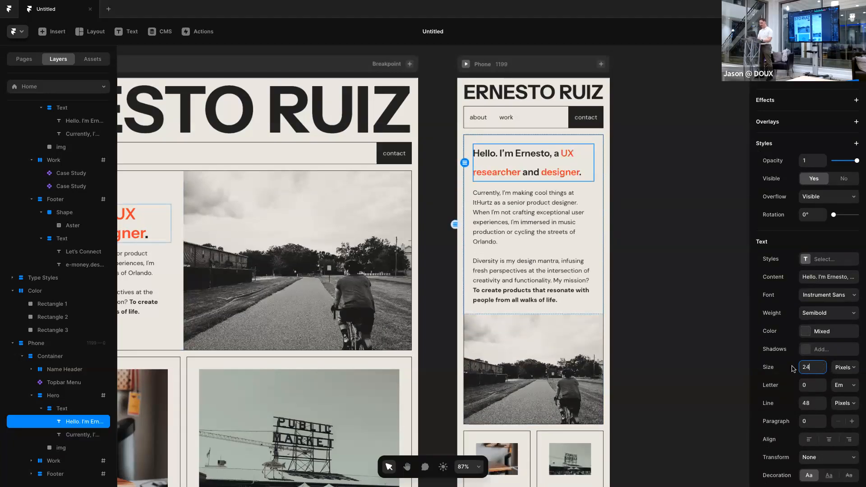
pyautogui.click(811, 398)
pyautogui.write('32')
pyautogui.press('Return')
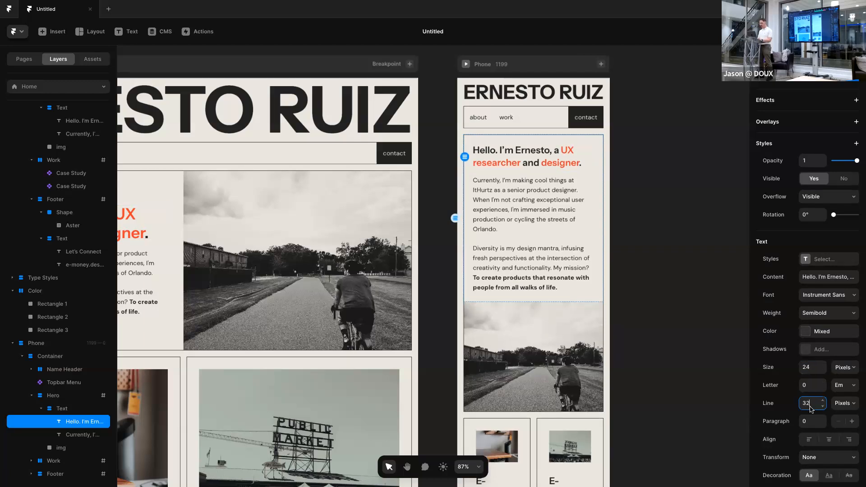
# Reorder the Phone Hero's layers so the img sits above the Text stack
pyautogui.click(620, 197)
pyautogui.click(562, 318)
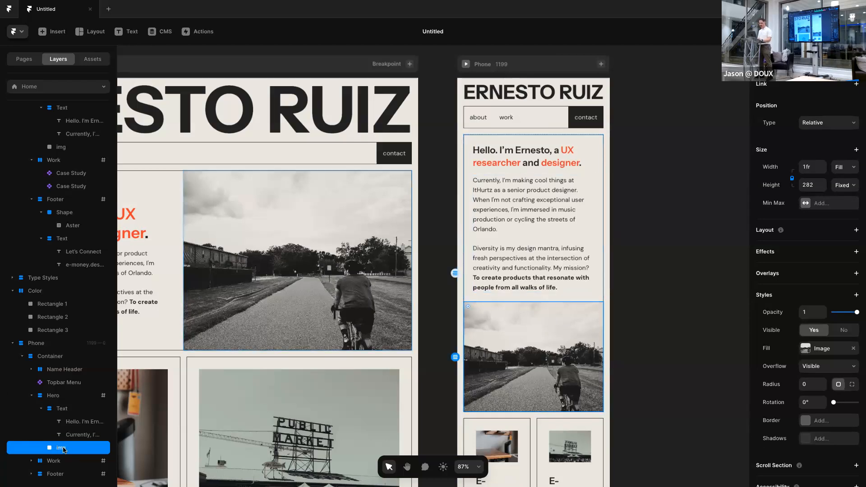
pyautogui.moveTo(63, 450); pyautogui.dragTo(64, 406)
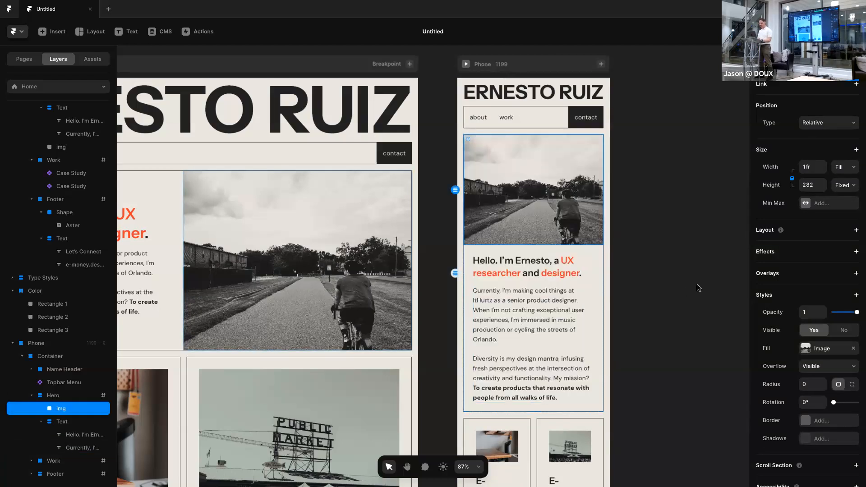
pyautogui.click(671, 277)
pyautogui.scroll(-3, 640, 226)
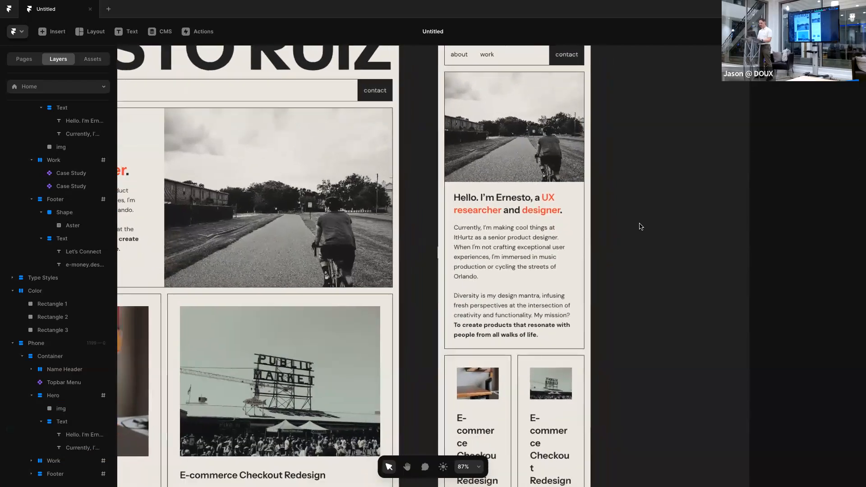
# Change the Phone breakpoint's Work stack to a vertical direction so the case studies stack
pyautogui.scroll(-5, 640, 227)
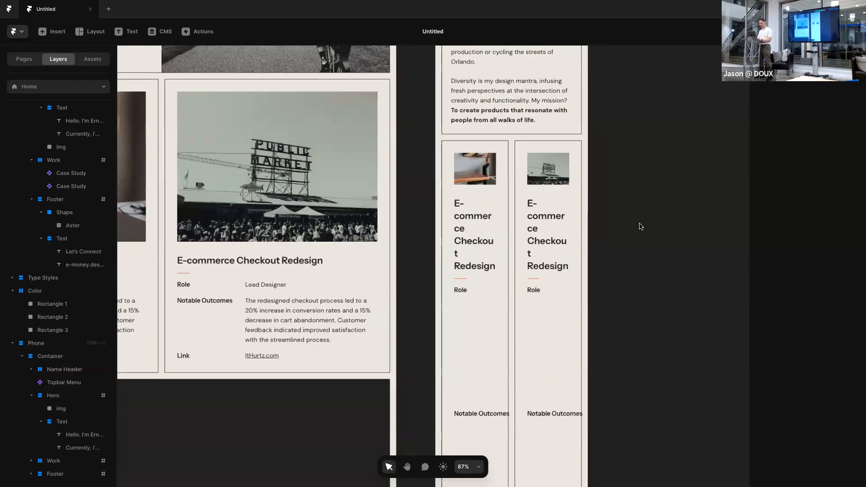
pyautogui.click(511, 183)
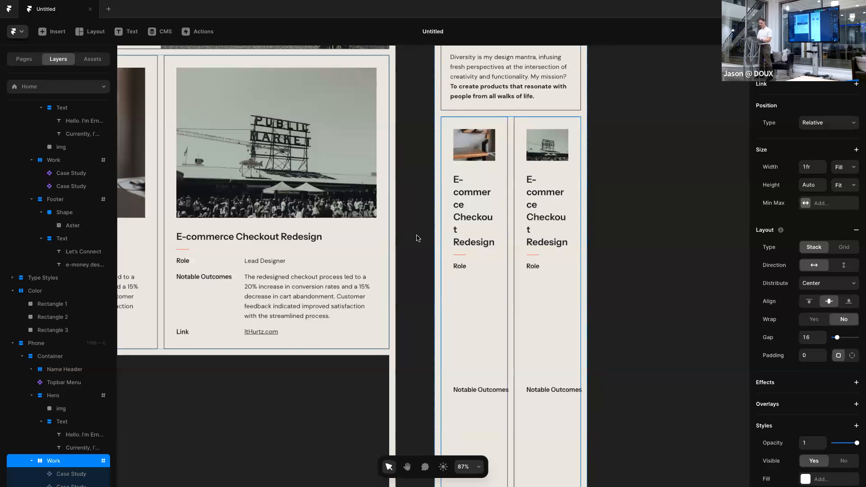
pyautogui.scroll(-1, 71, 460)
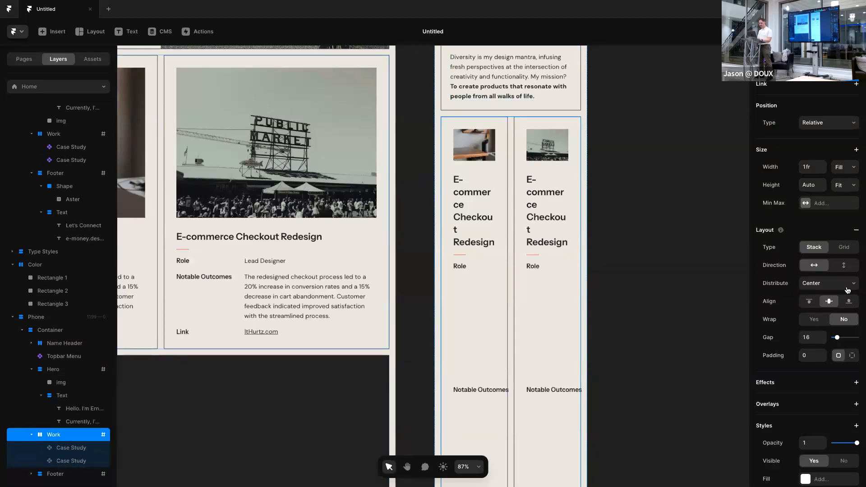
pyautogui.click(843, 266)
pyautogui.scroll(-1, 644, 254)
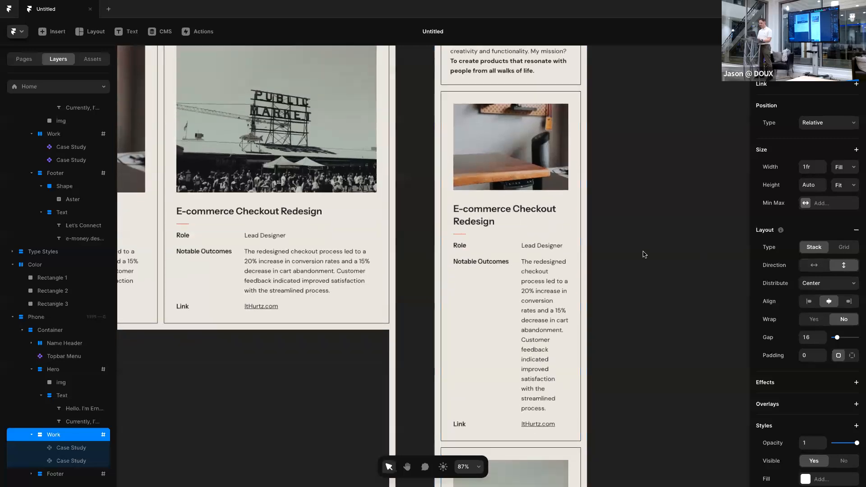
pyautogui.click(644, 254)
pyautogui.scroll(1, 625, 189)
# Open the Case Study component for editing, add a second variant, and fit both variants in view
pyautogui.click(559, 124)
pyautogui.click(621, 135)
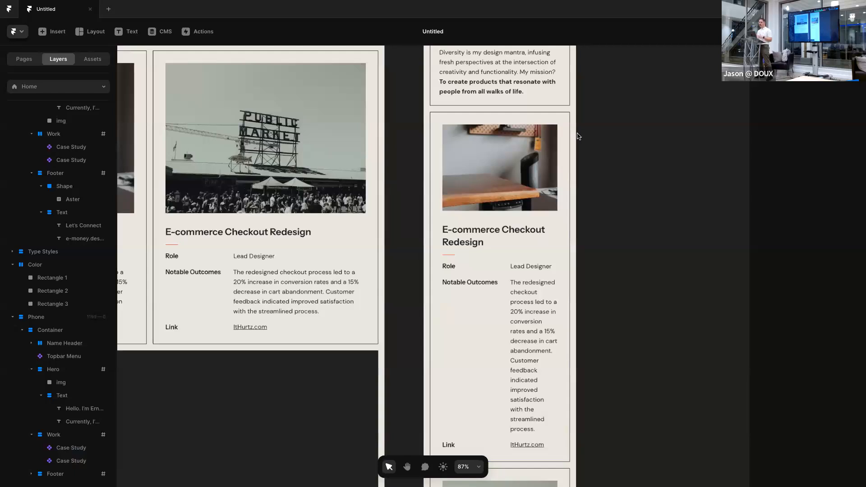
pyautogui.click(558, 120)
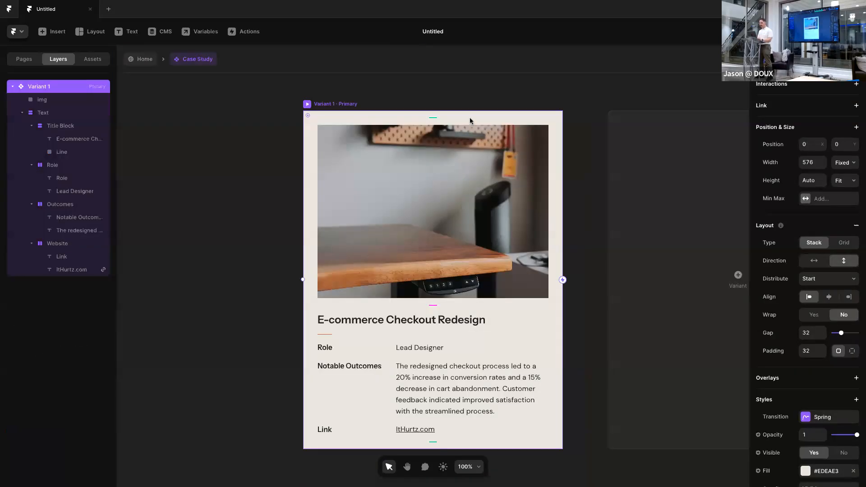
pyautogui.hscroll(5, 383, 86)
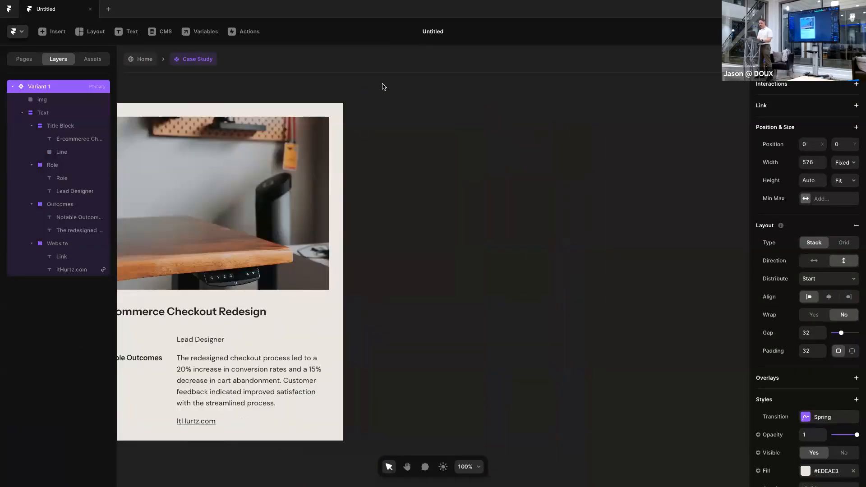
pyautogui.click(498, 249)
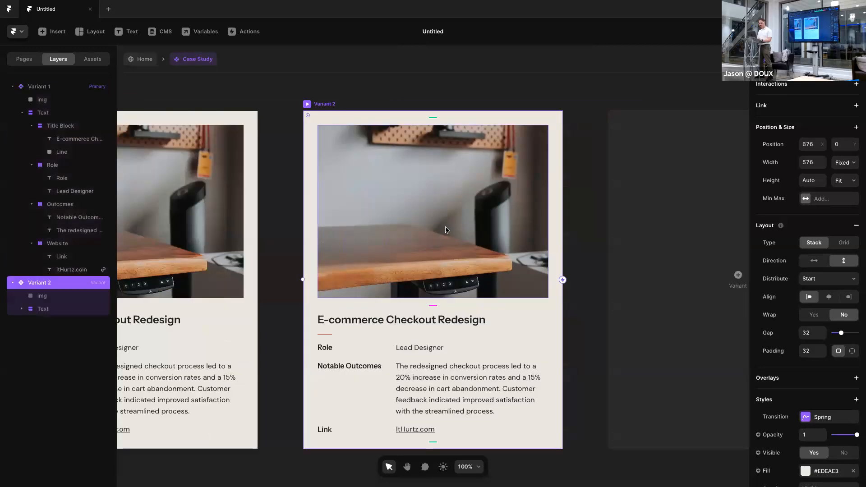
pyautogui.click(316, 88)
pyautogui.hotkey('shift', '1')
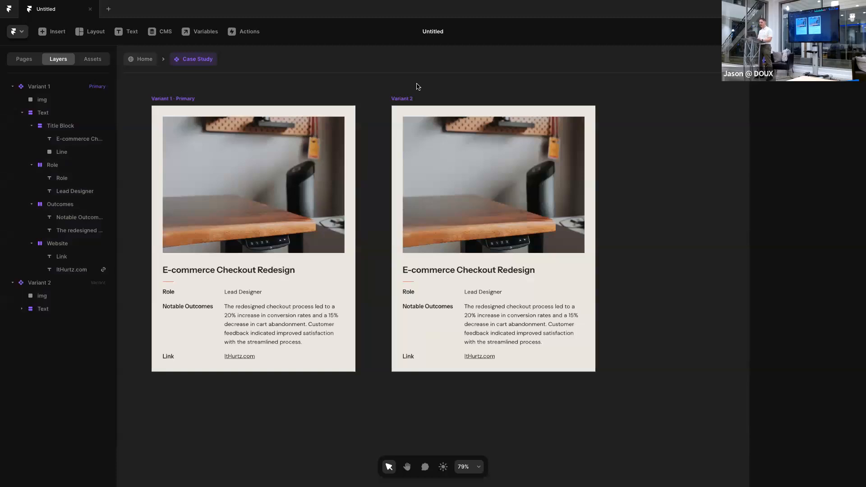
# Select Variant 2, check the Phone case study on the Home page, and reopen the Case Study component
pyautogui.click(408, 99)
pyautogui.click(350, 88)
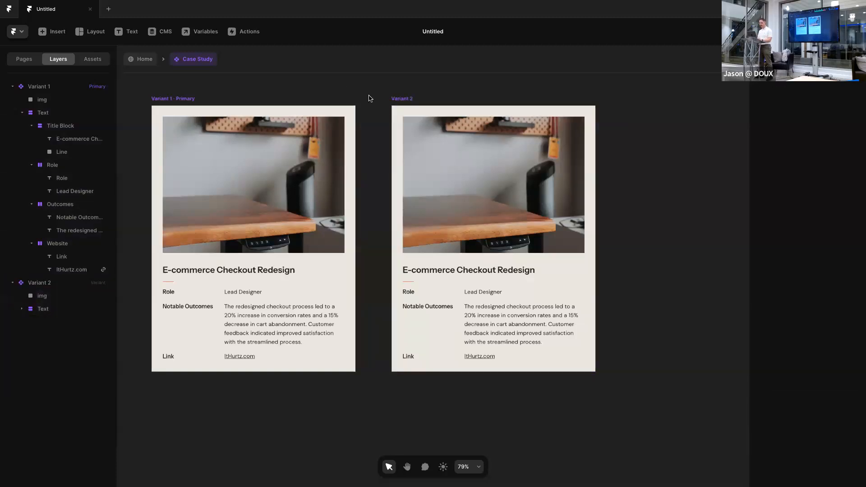
pyautogui.click(402, 103)
pyautogui.hscroll(-1, 319, 107)
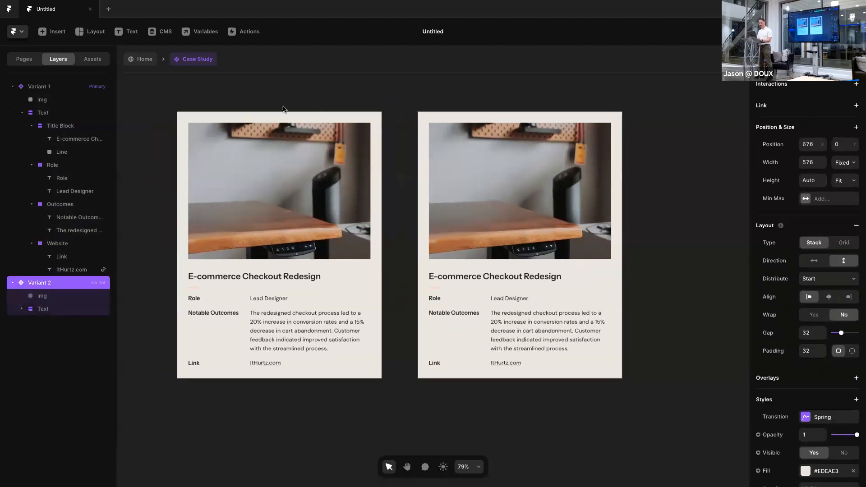
pyautogui.click(147, 64)
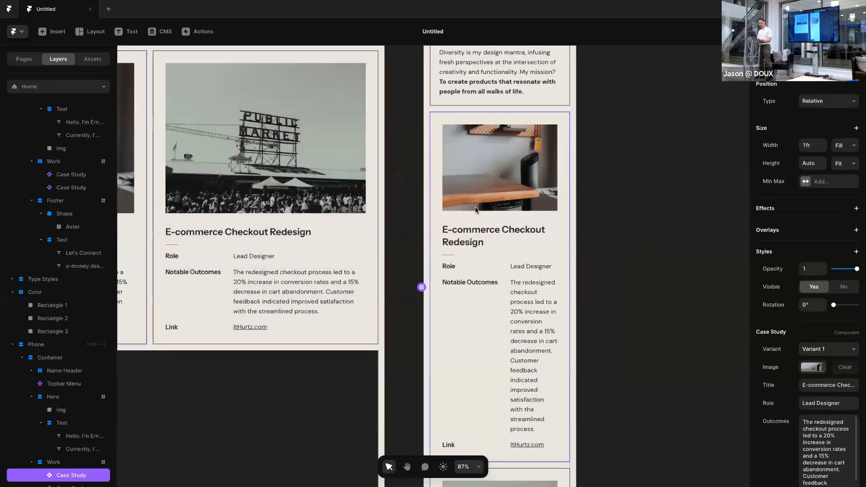
pyautogui.doubleClick(475, 206)
pyautogui.hscroll(5, 475, 128)
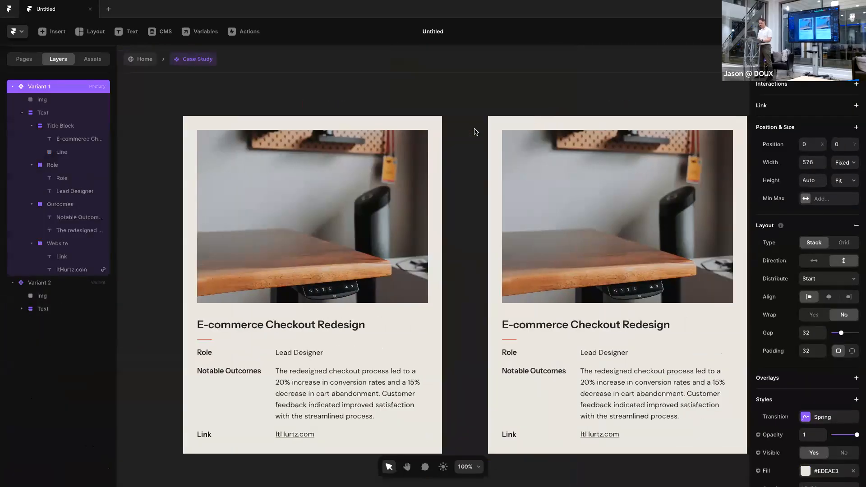
# Set the width of the Case Study component's Variant 2 to a fixed 400
pyautogui.click(454, 101)
pyautogui.hscroll(3, 561, 91)
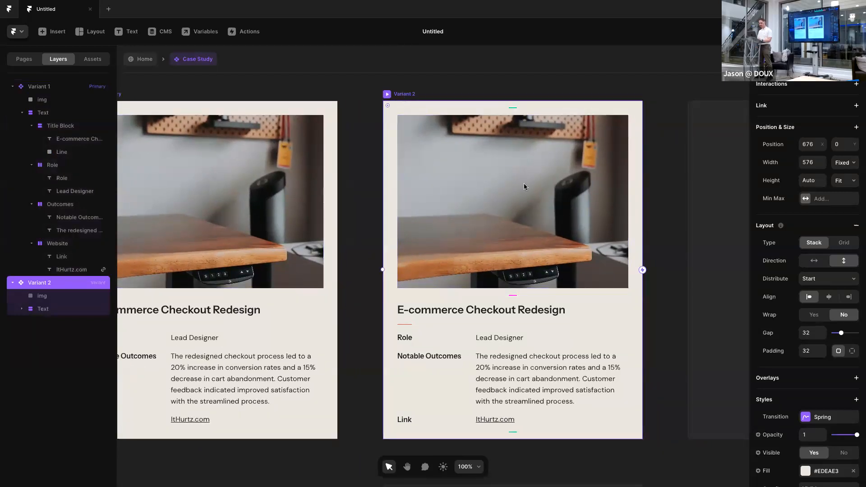
pyautogui.hscroll(2, 654, 206)
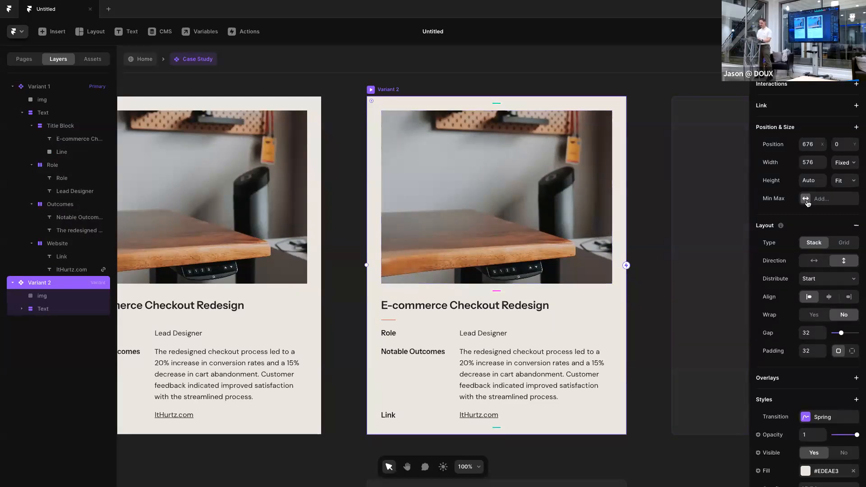
pyautogui.click(823, 167)
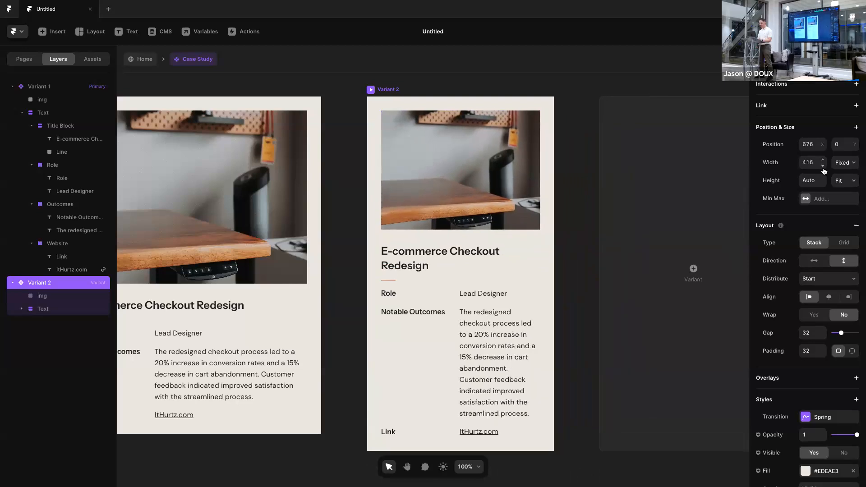
pyautogui.click(823, 167)
pyautogui.click(812, 164)
pyautogui.click(786, 173)
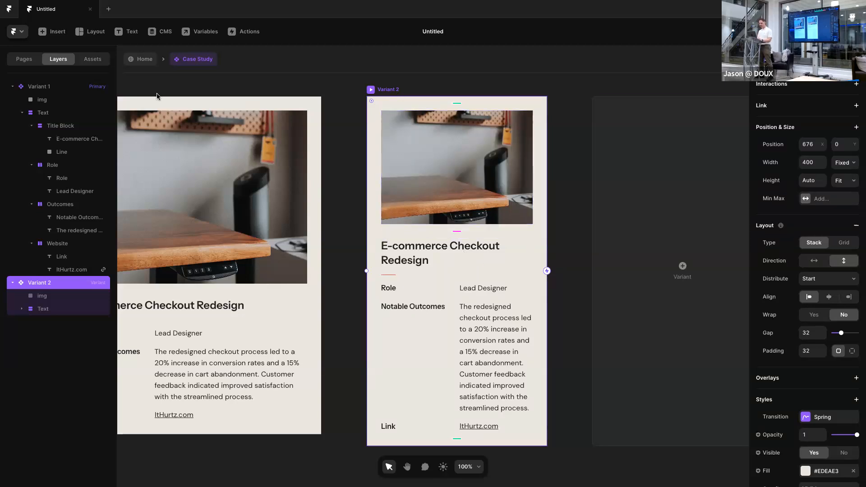
# Rename the primary Case Study variant to Desktop/Tablet and the second variant to Phone
pyautogui.hscroll(-5, 163, 94)
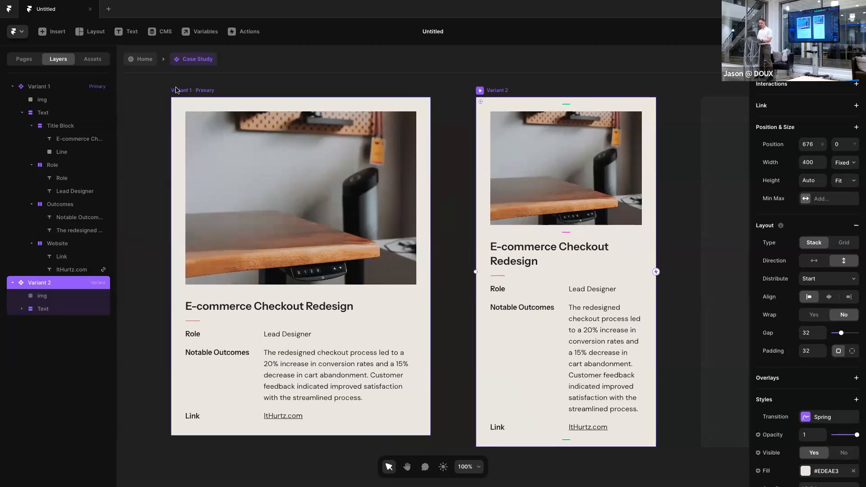
pyautogui.doubleClick(42, 87)
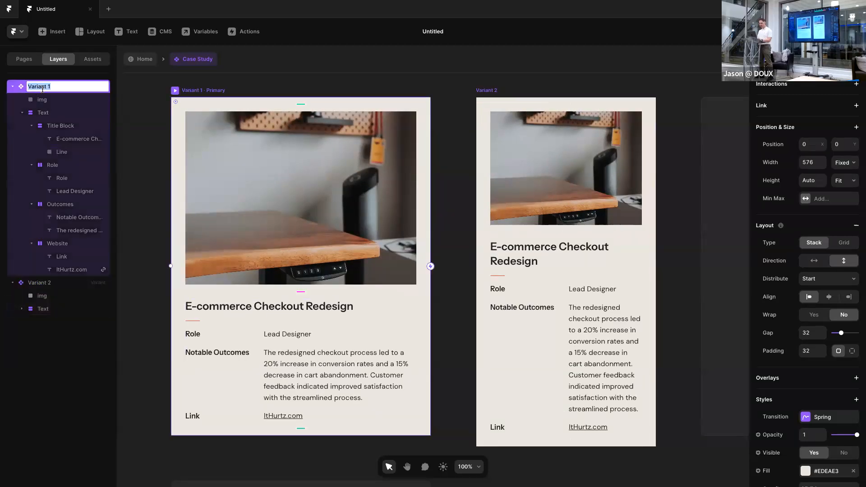
pyautogui.write('Desktop/Tablet')
pyautogui.click(50, 287)
pyautogui.doubleClick(50, 288)
pyautogui.write('Phone')
pyautogui.press('Return')
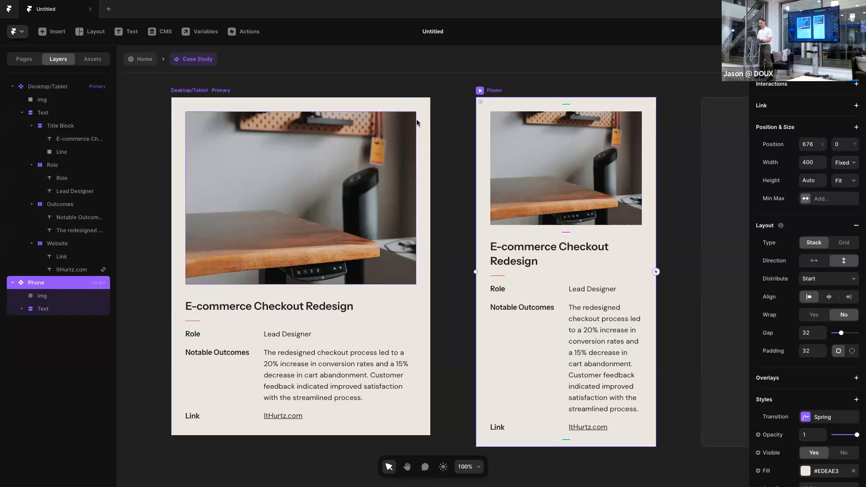
# Change the Role, Outcomes and Website stacks in the Phone variant to a vertical direction
pyautogui.hscroll(3, 489, 104)
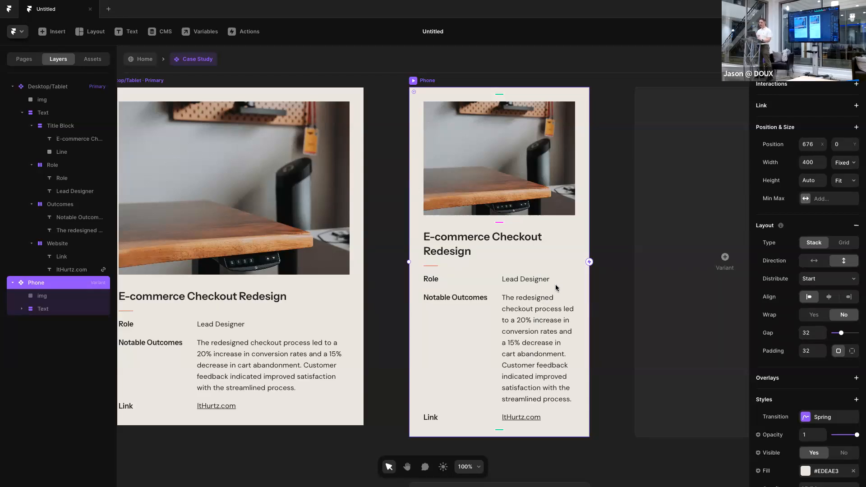
pyautogui.click(603, 240)
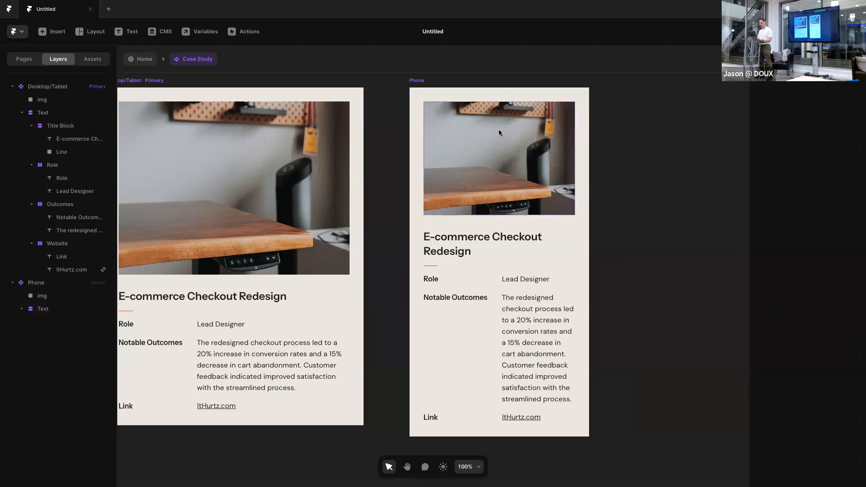
pyautogui.click(492, 278)
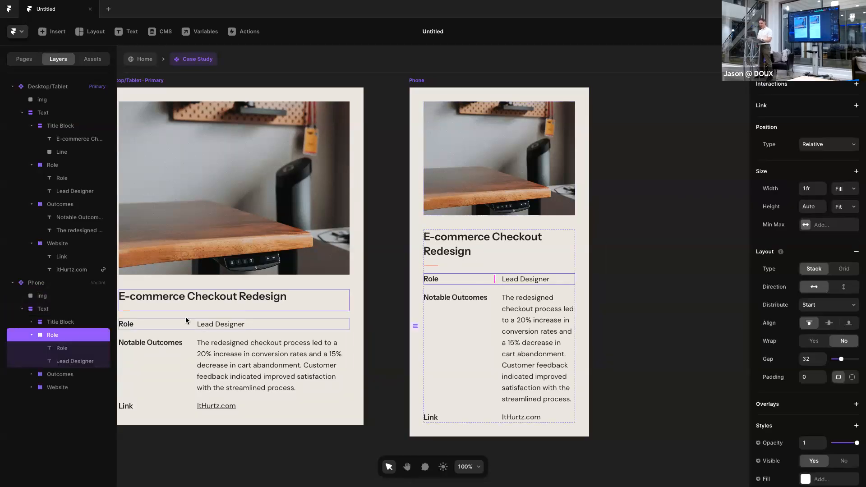
pyautogui.keyDown('shift'); pyautogui.click(61, 375); pyautogui.keyUp('shift')
pyautogui.keyDown('shift'); pyautogui.click(61, 387); pyautogui.keyUp('shift')
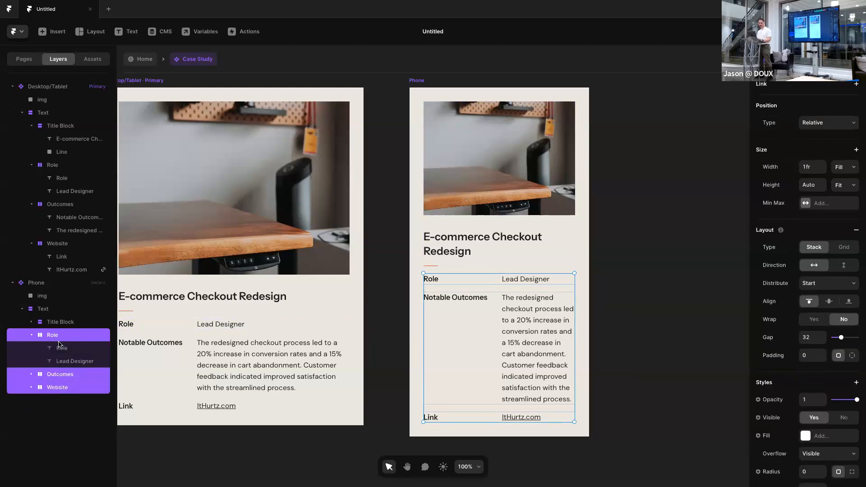
pyautogui.click(55, 326)
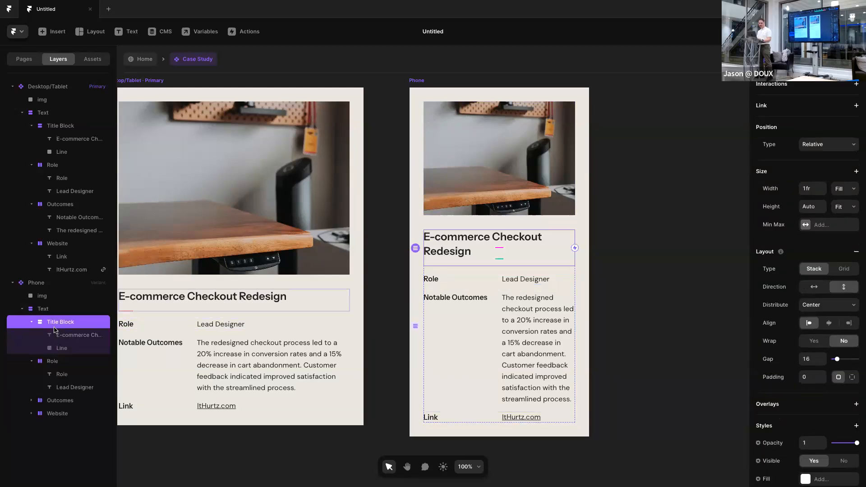
pyautogui.click(57, 362)
pyautogui.keyDown('shift'); pyautogui.click(56, 401); pyautogui.keyUp('shift')
pyautogui.keyDown('shift'); pyautogui.click(56, 414); pyautogui.keyUp('shift')
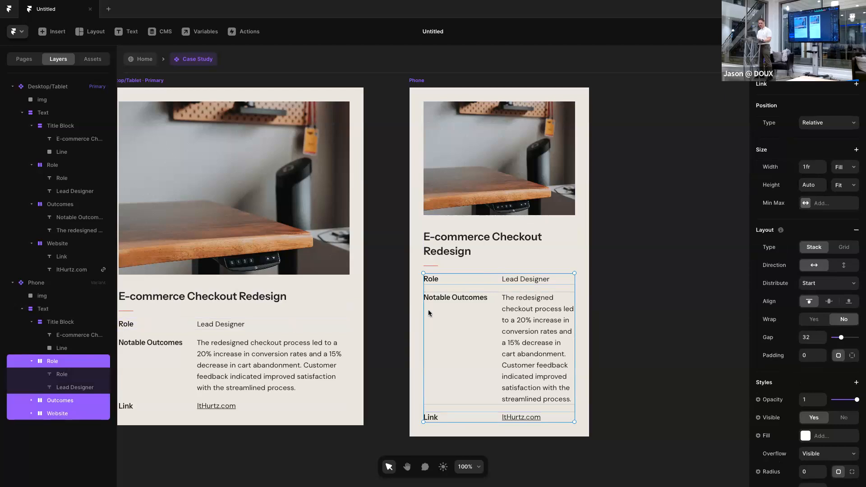
pyautogui.scroll(-5, 835, 289)
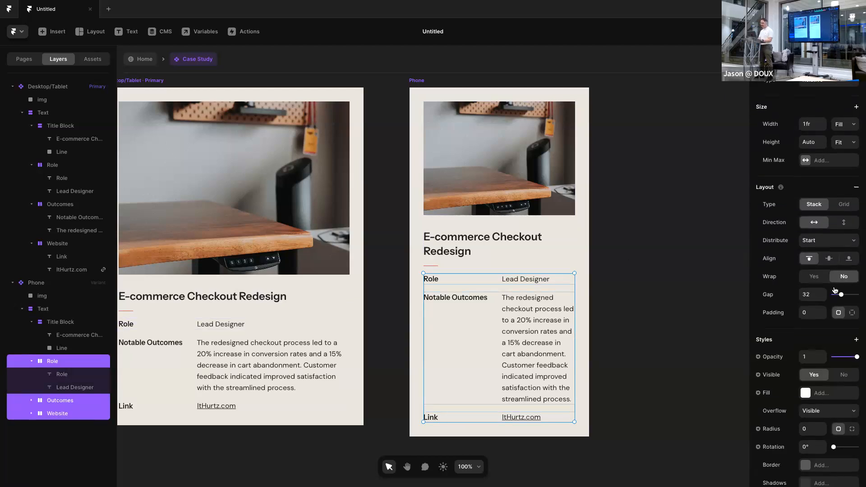
pyautogui.scroll(5, 843, 270)
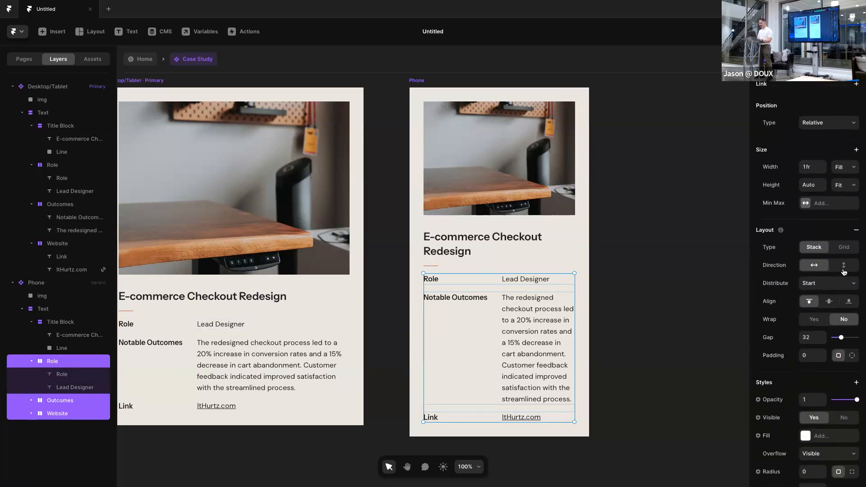
pyautogui.click(843, 266)
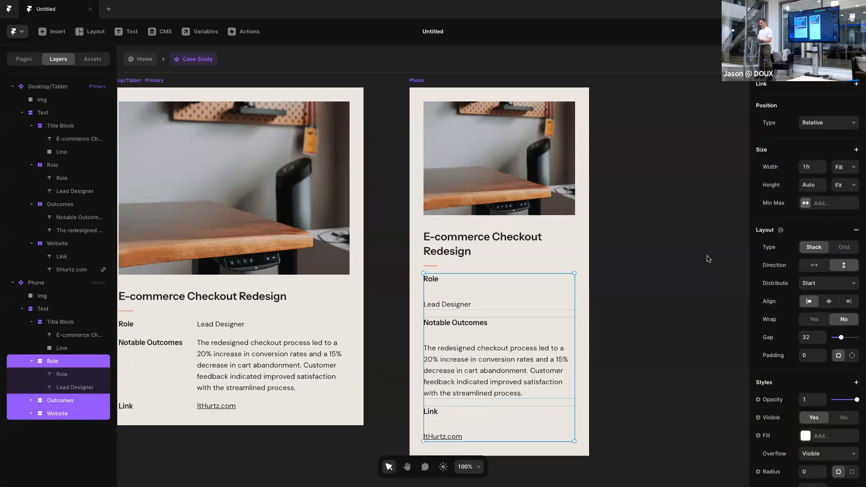
# Set the gap of the Phone variant's Role, Outcomes and Website stacks to 8
pyautogui.click(813, 337)
pyautogui.write('8')
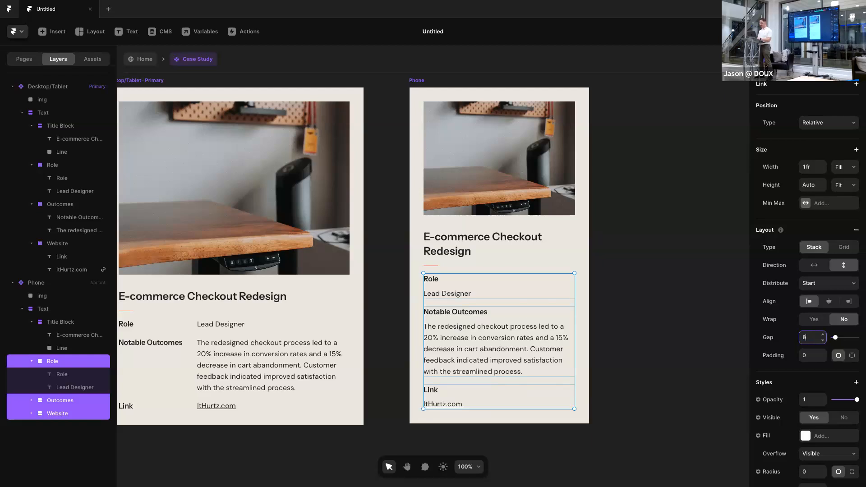
pyautogui.click(678, 234)
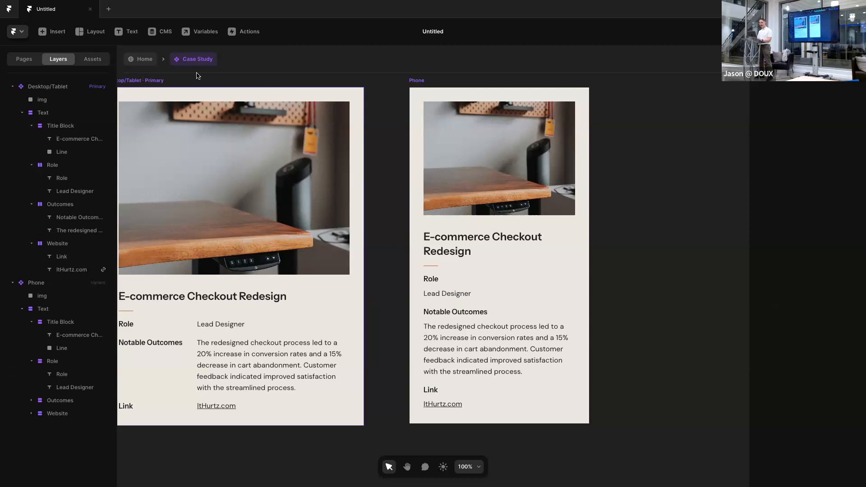
# Return to the Home page and switch both case studies in the Phone breakpoint to the Phone variant
pyautogui.click(136, 59)
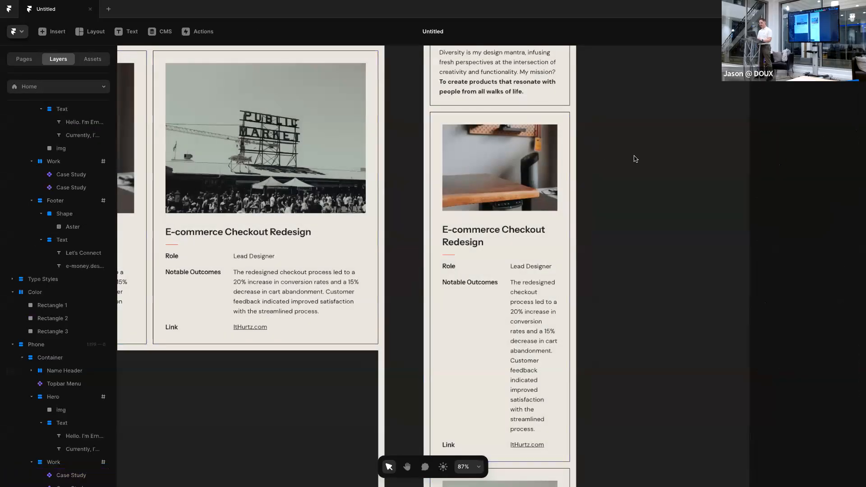
pyautogui.scroll(-1, 634, 148)
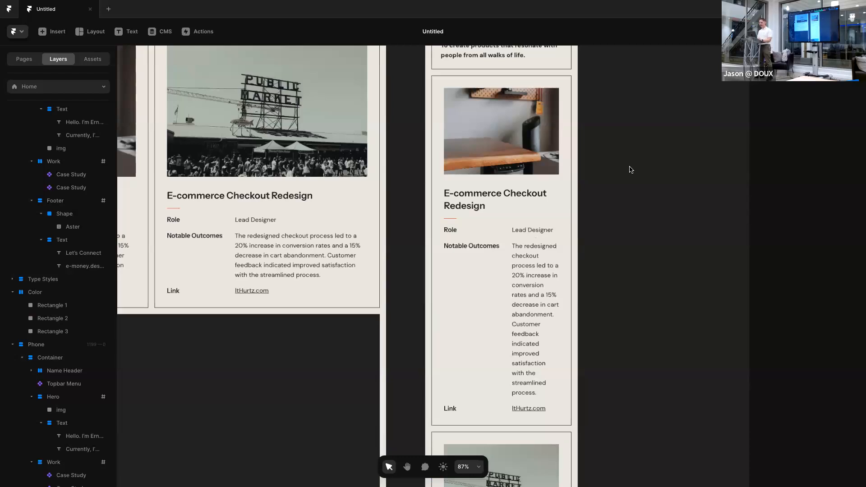
pyautogui.scroll(-1, 629, 168)
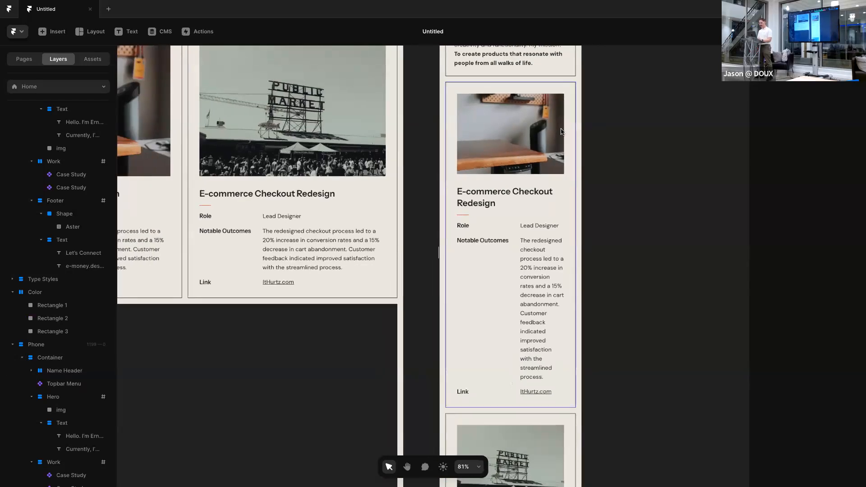
pyautogui.scroll(3, 562, 132)
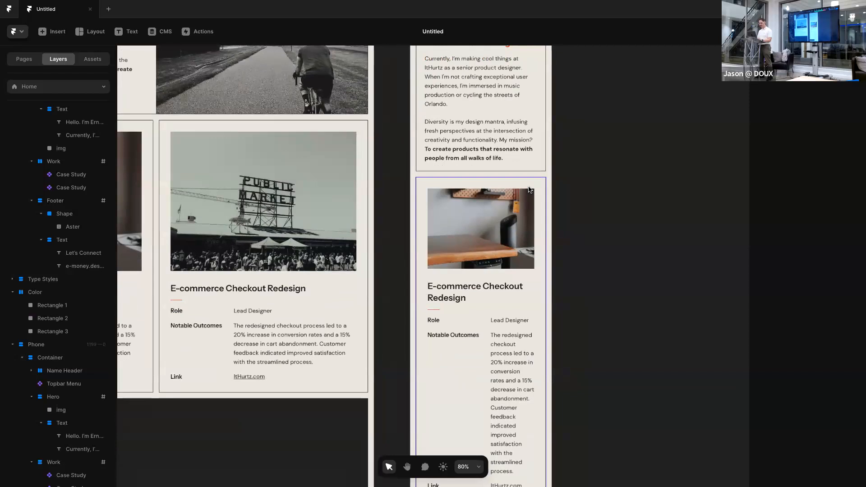
pyautogui.click(530, 190)
pyautogui.scroll(-1, 58, 446)
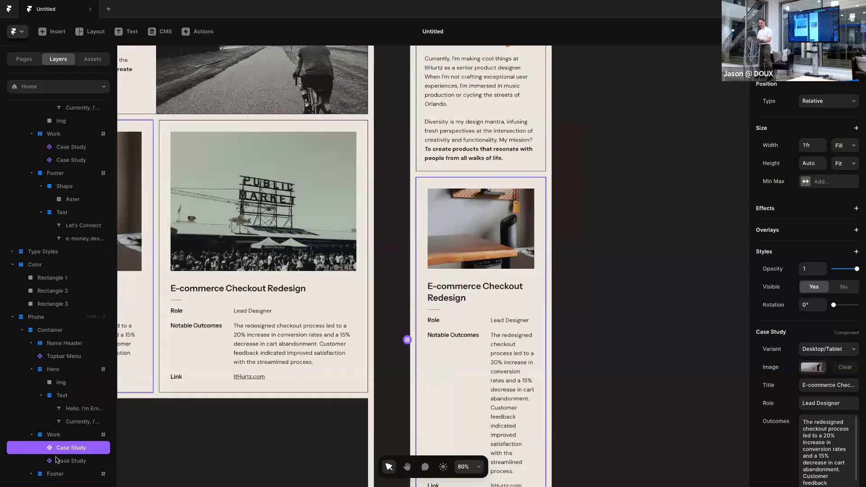
pyautogui.keyDown('shift'); pyautogui.click(58, 461); pyautogui.keyUp('shift')
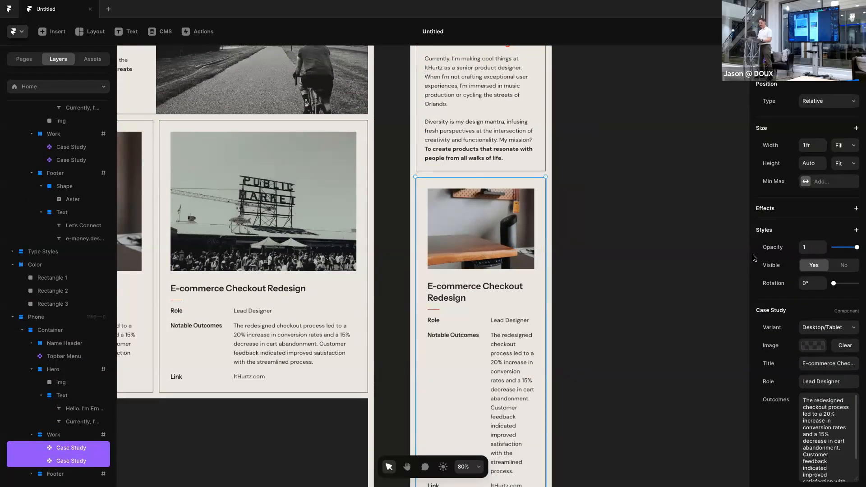
pyautogui.scroll(-3, 828, 256)
pyautogui.click(828, 214)
pyautogui.click(819, 226)
pyautogui.click(639, 256)
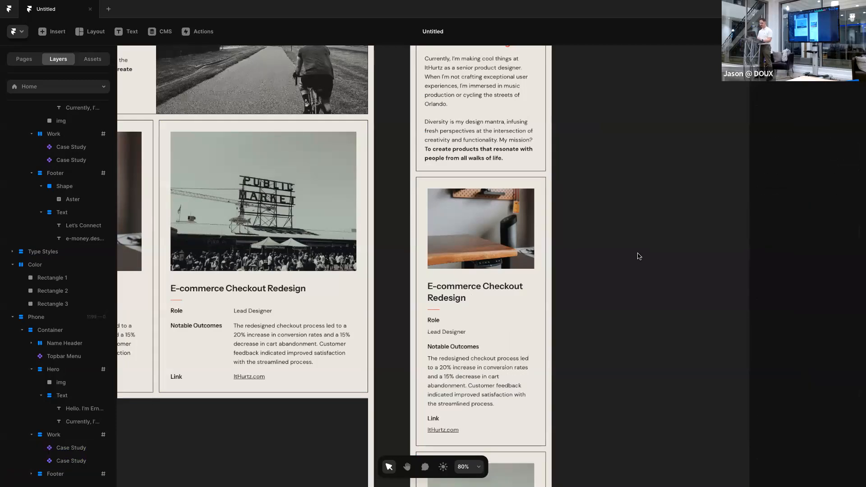
# Resize the Shape frame holding the Aster in the Phone footer to 200 by 200
pyautogui.scroll(-3, 639, 257)
pyautogui.scroll(-15, 584, 251)
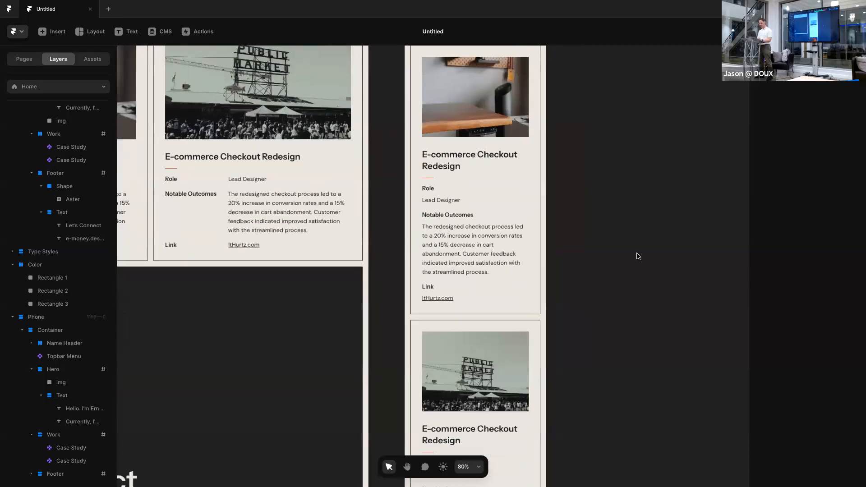
pyautogui.click(482, 177)
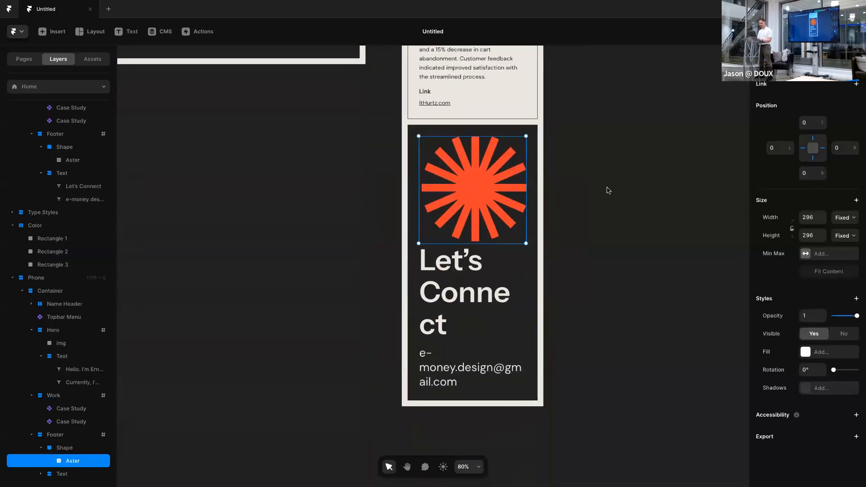
pyautogui.click(63, 449)
pyautogui.click(66, 435)
pyautogui.click(65, 452)
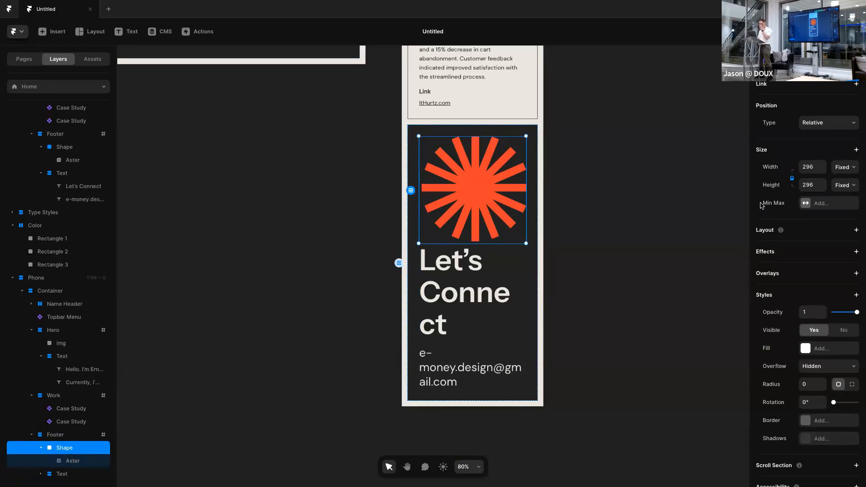
pyautogui.click(52, 472)
pyautogui.click(68, 460)
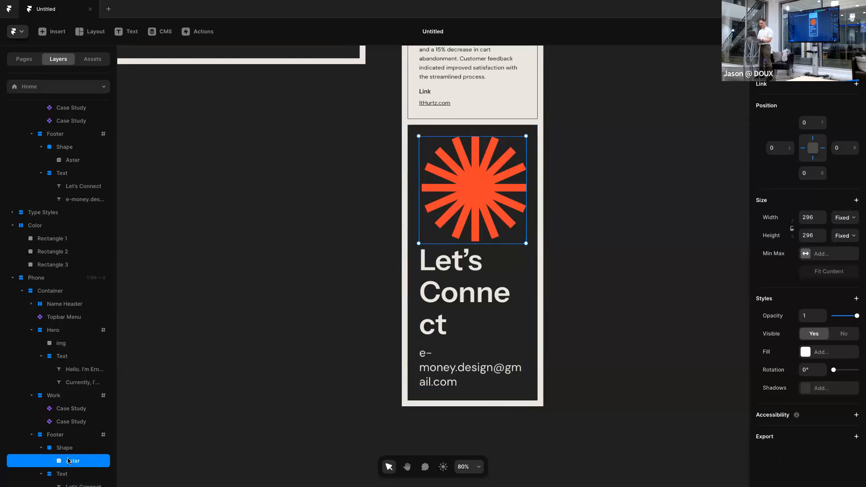
pyautogui.click(68, 450)
pyautogui.moveTo(824, 173); pyautogui.dragTo(824, 172)
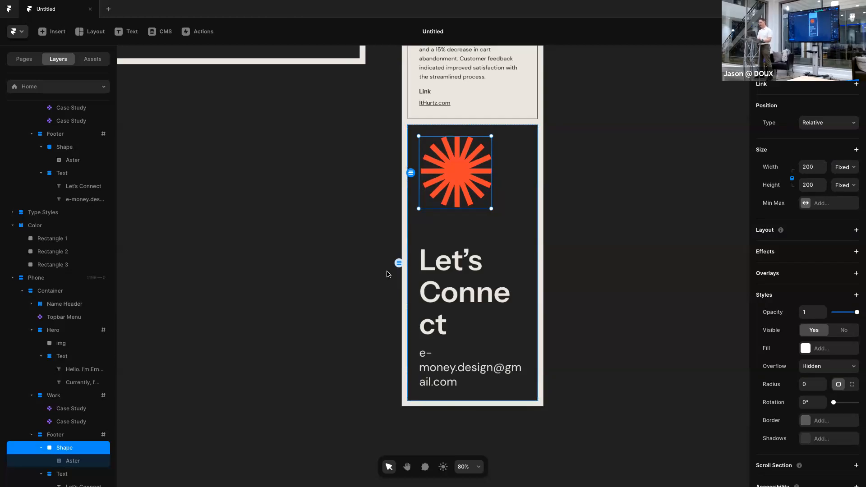
# Set the Phone footer's "Let's Connect" heading to a 40-pixel font size and a 48-pixel line height
pyautogui.click(445, 278)
pyautogui.scroll(-3, 820, 316)
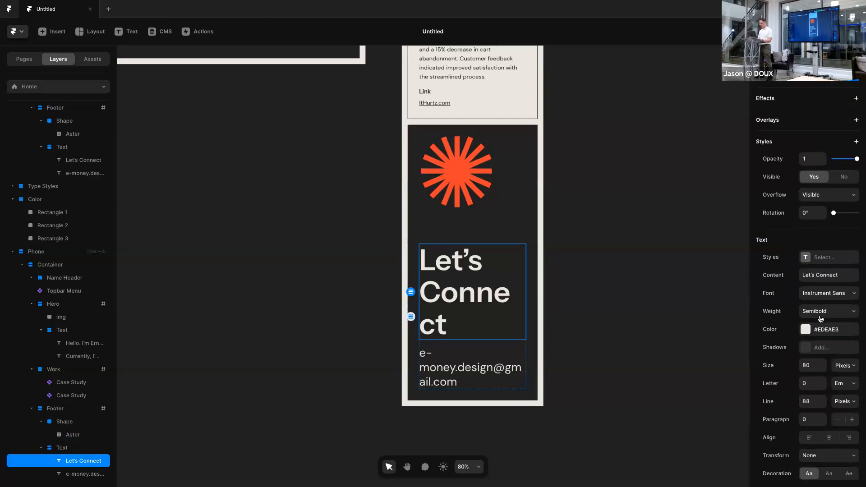
pyautogui.click(812, 362)
pyautogui.hotkey('shift', 'Down')
pyautogui.hotkey('shift', 'Down')
pyautogui.hotkey('shift', 'Down')
pyautogui.hotkey('shift', 'Down')
pyautogui.hotkey('shift', 'Down')
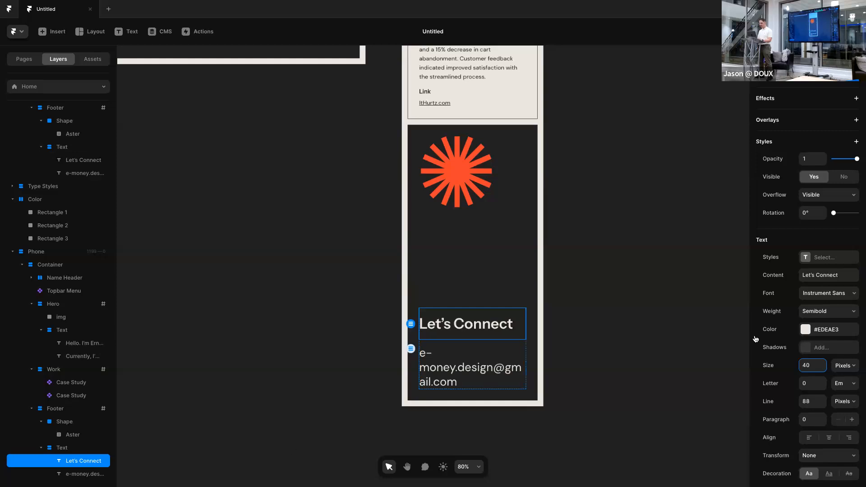
pyautogui.click(807, 402)
pyautogui.write('48')
pyautogui.press('Return')
# Set the font size of the e-mail address text in the Phone footer to 16 pixels
pyautogui.click(431, 379)
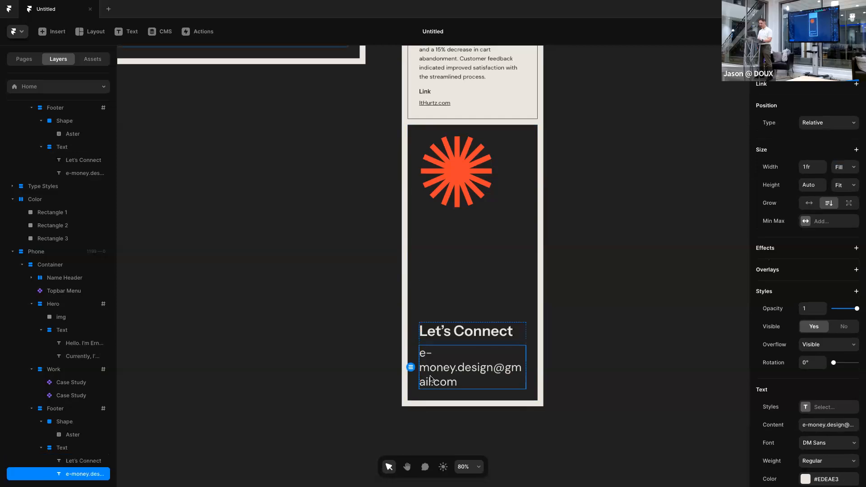
pyautogui.scroll(-3, 827, 374)
pyautogui.click(813, 433)
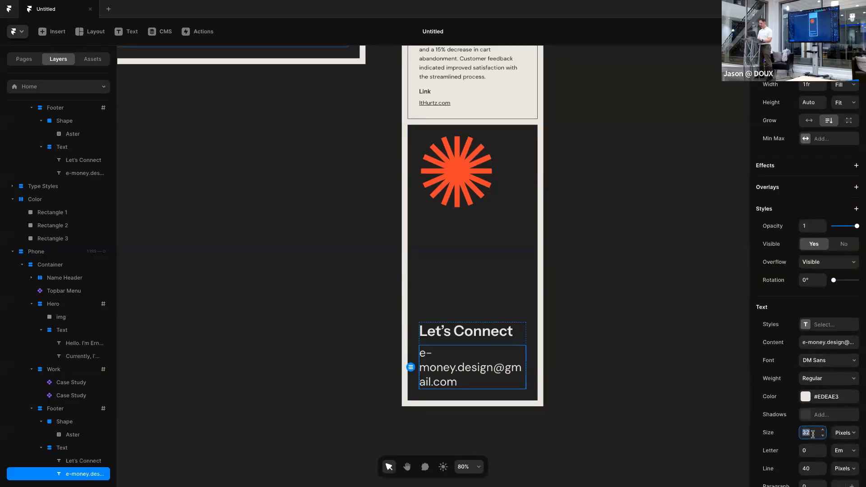
pyautogui.write('18')
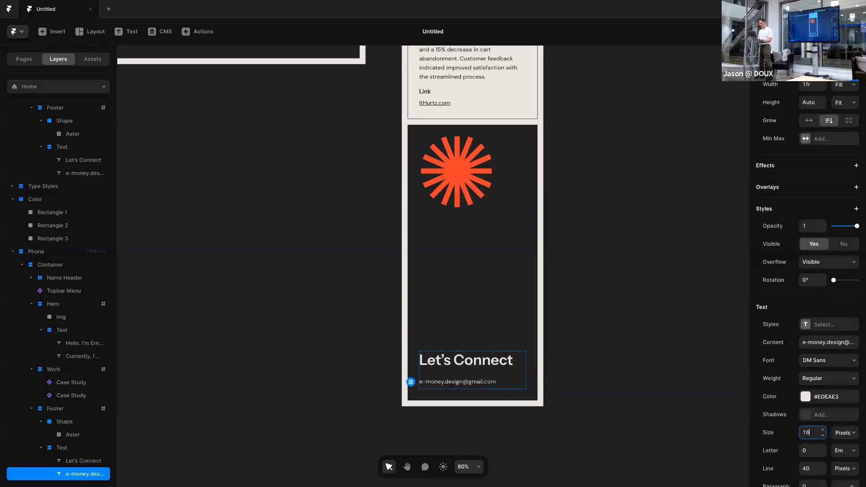
# Set the e-mail address text in the Phone footer to an 18-pixel font size and a 24-pixel line height
pyautogui.press('Return')
pyautogui.scroll(-1, 815, 446)
pyautogui.click(812, 441)
pyautogui.write('24')
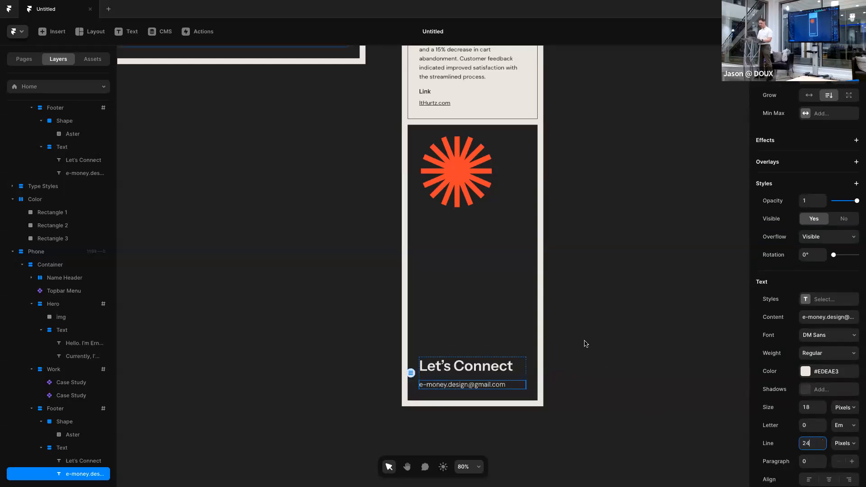
pyautogui.click(586, 344)
pyautogui.scroll(-1, 522, 256)
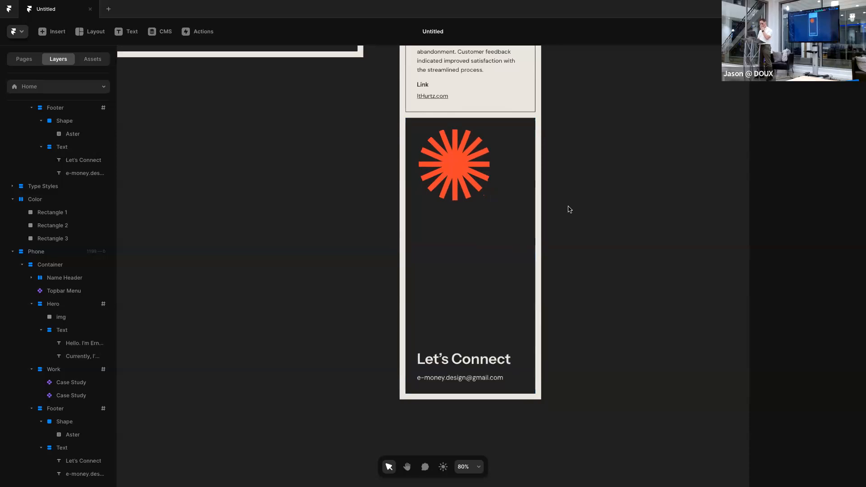
# Preview the Desktop page, widen the preview to about 1368 pixels, and check the layout from header to footer before returning to the canvas
pyautogui.scroll(10, 570, 210)
pyautogui.scroll(10, 570, 209)
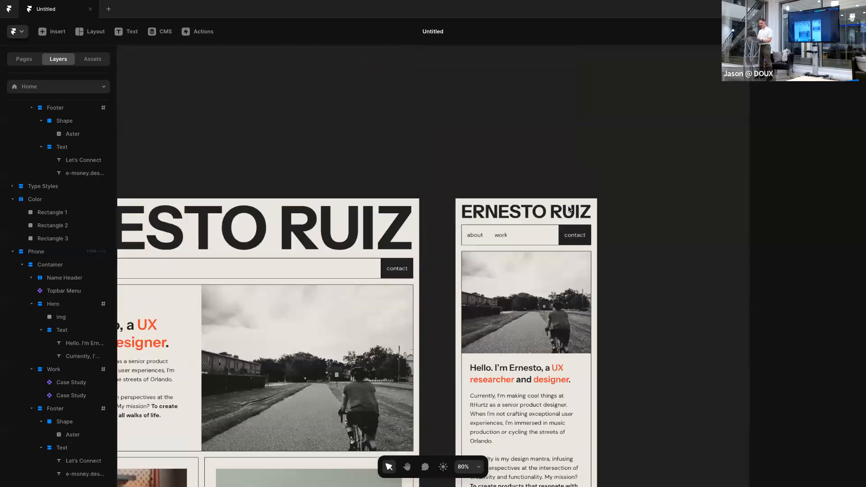
pyautogui.hscroll(-5, 570, 209)
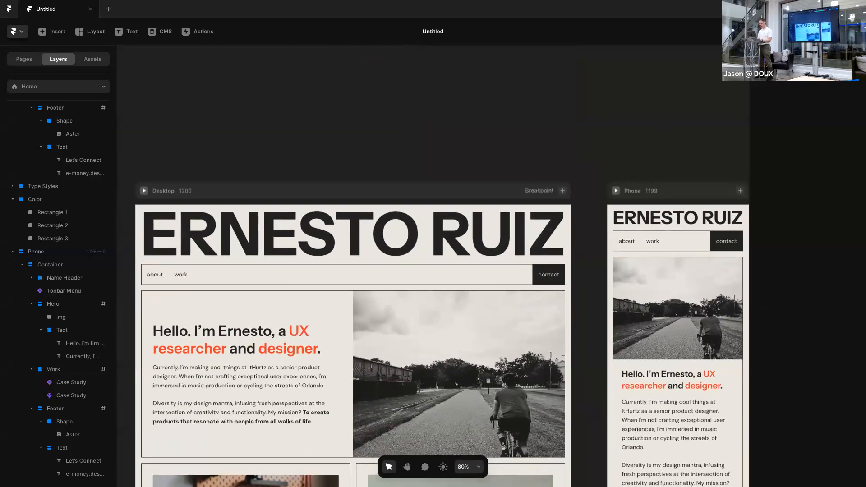
pyautogui.press('super+p')
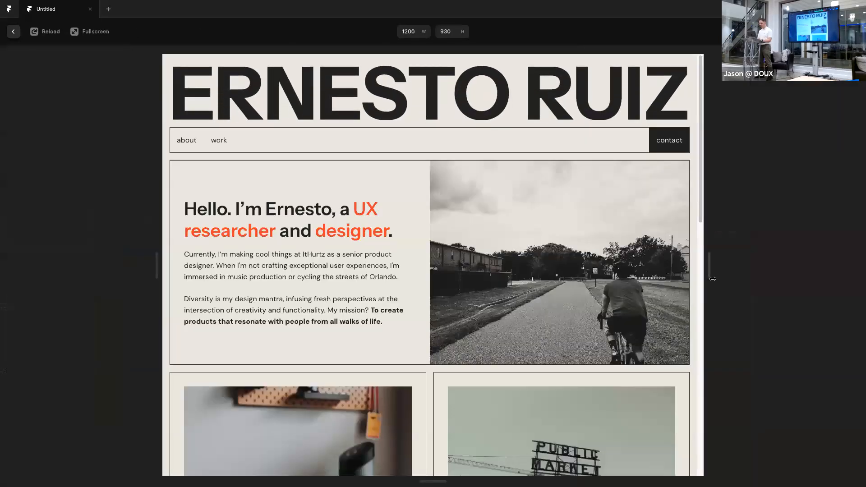
pyautogui.scroll(-5, 654, 276)
pyautogui.scroll(3, 654, 276)
pyautogui.moveTo(713, 280); pyautogui.dragTo(740, 257)
pyautogui.scroll(-5, 569, 255)
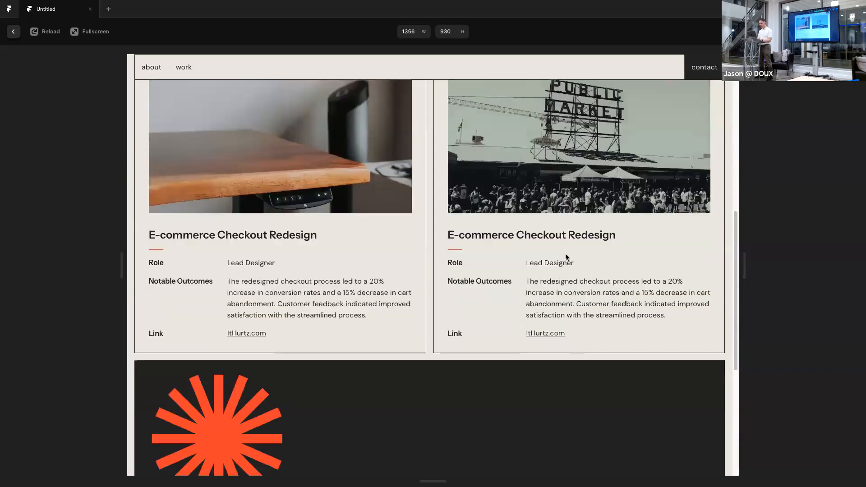
pyautogui.scroll(-5, 566, 257)
pyautogui.moveTo(745, 288); pyautogui.dragTo(747, 316)
pyautogui.scroll(-5, 495, 289)
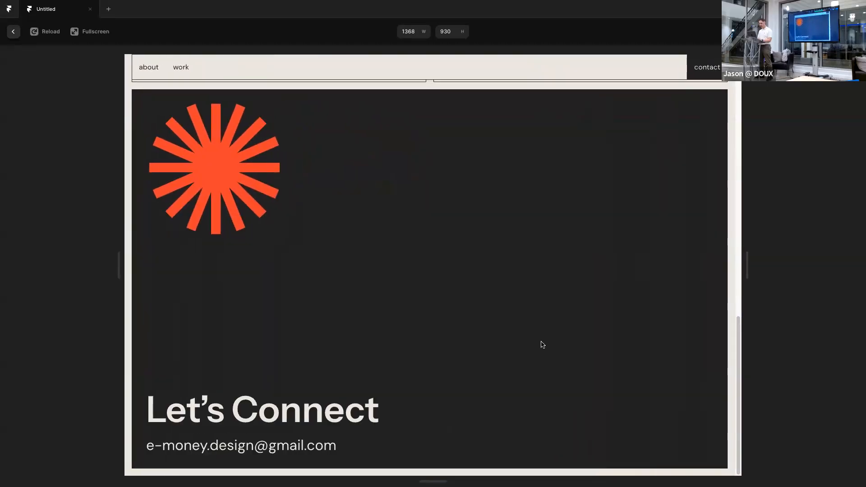
pyautogui.scroll(15, 539, 343)
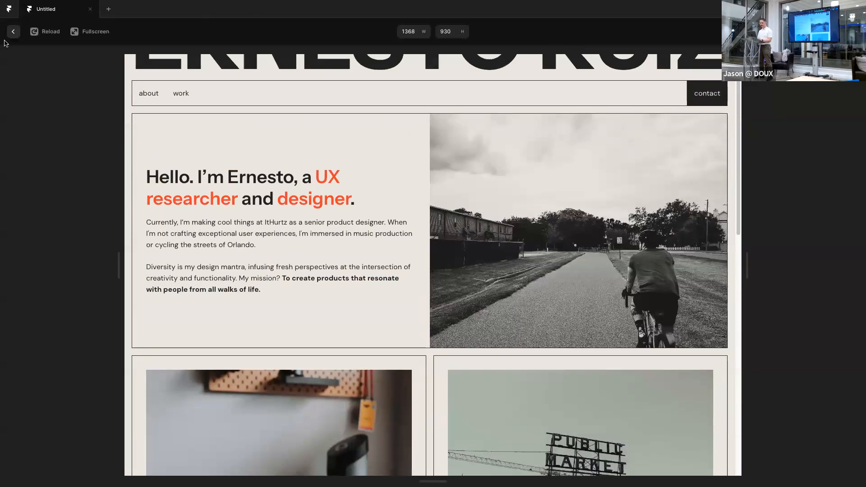
pyautogui.click(13, 31)
# Switch to Notes, mark Mobile Breakpoint as done in the Site Build Checklist, and return to Framer
pyautogui.press('super+Tab')
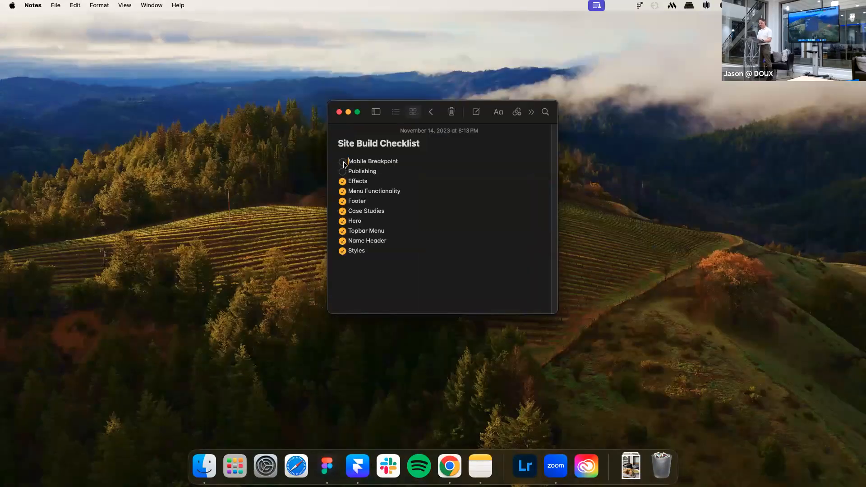
pyautogui.click(343, 162)
pyautogui.press('super+Tab')
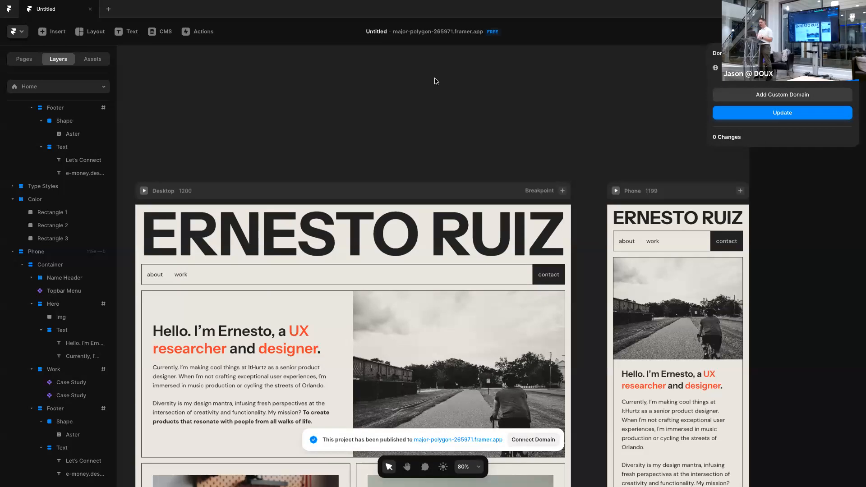
# Open the custom domain settings for the published site and enter ernestorocks as the free .framer.website subdomain
pyautogui.click(785, 94)
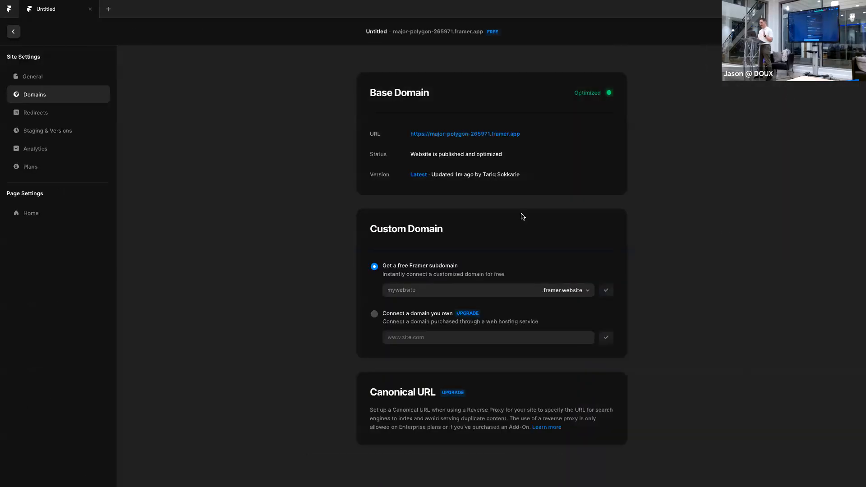
pyautogui.click(560, 289)
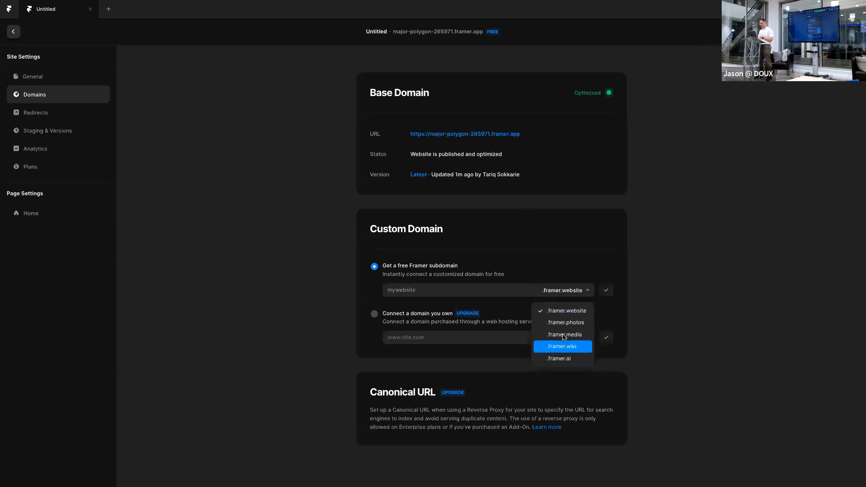
pyautogui.click(492, 290)
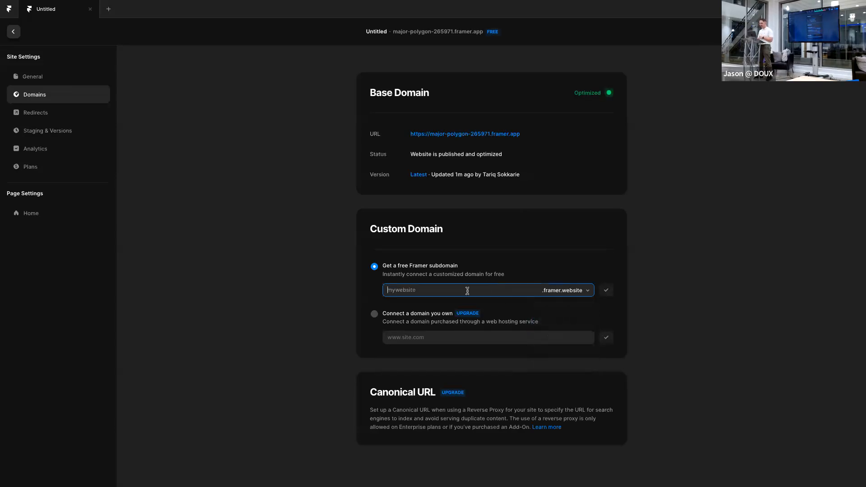
pyautogui.write('ernestorocks')
pyautogui.click(376, 287)
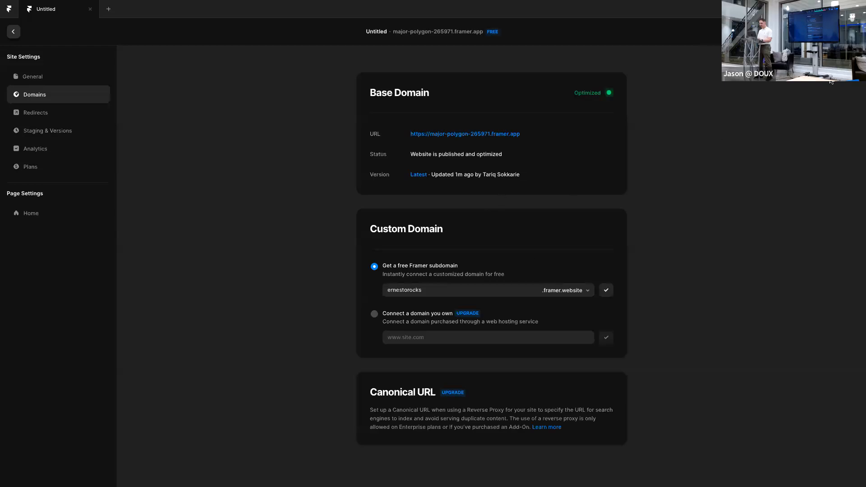
# Publish the site update and connect the ernestorocks.framer.website subdomain
pyautogui.click(843, 32)
pyautogui.click(746, 94)
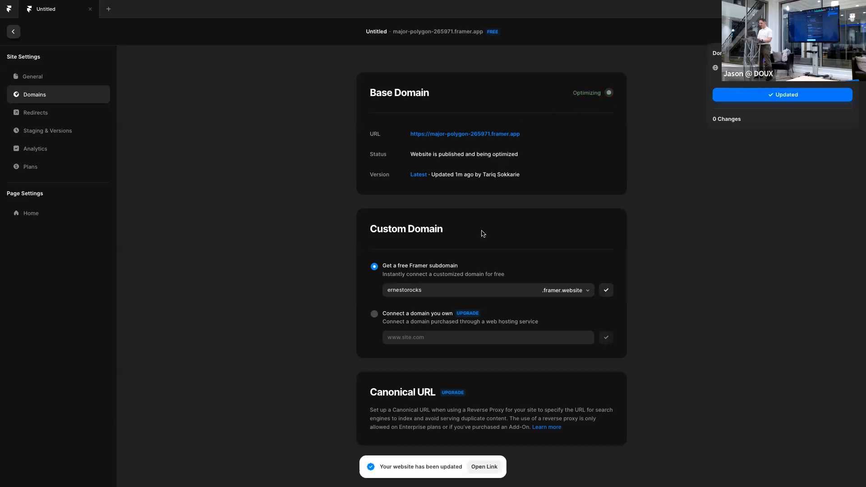
pyautogui.click(606, 291)
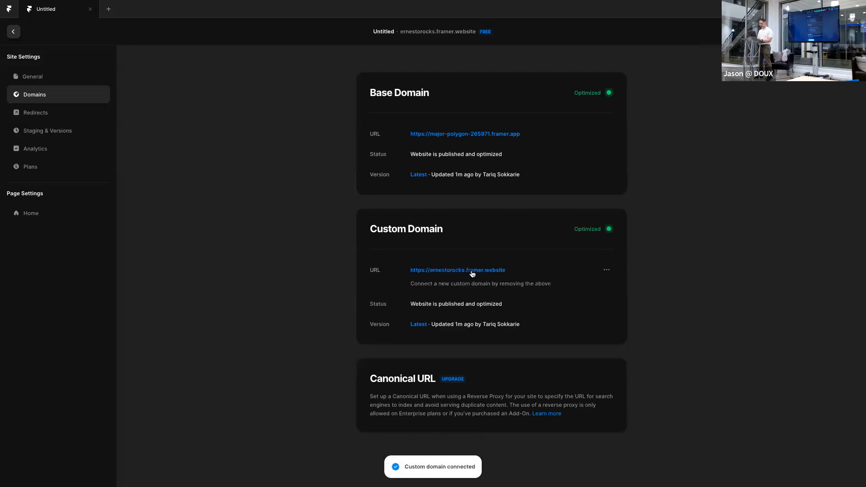
# Open the live site at ernestorocks.framer.website in the browser and look over the page and its header
pyautogui.click(428, 276)
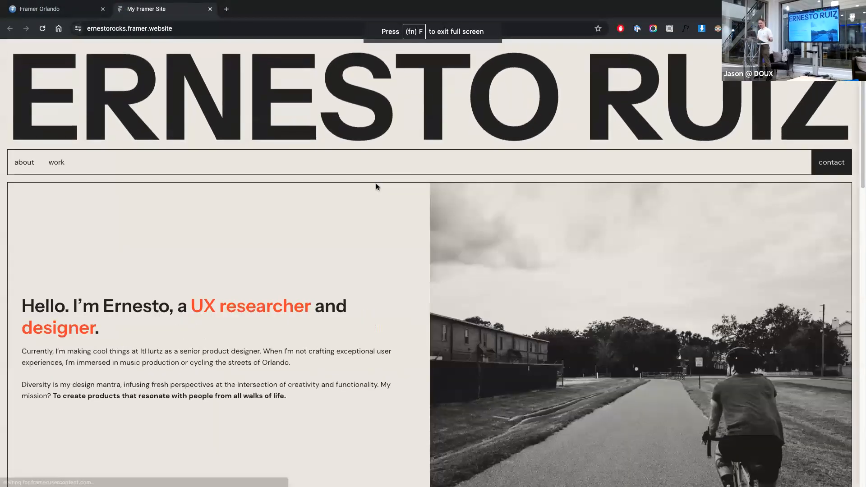
pyautogui.scroll(-15, 377, 187)
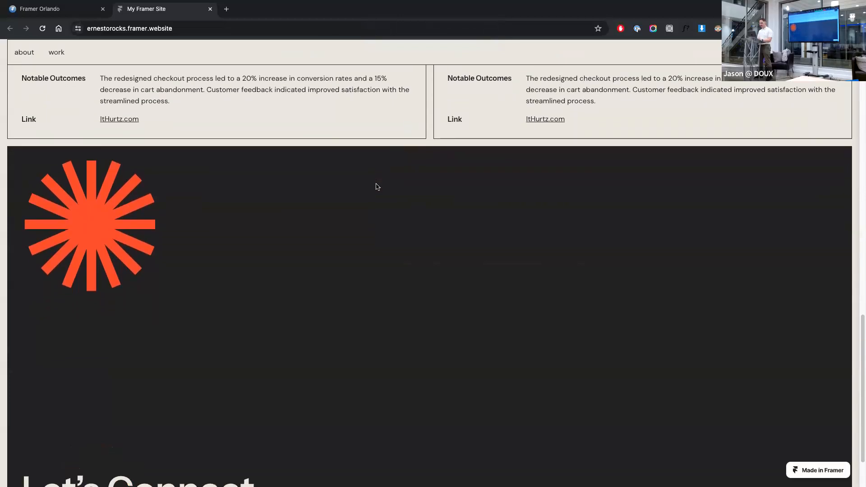
pyautogui.scroll(15, 377, 185)
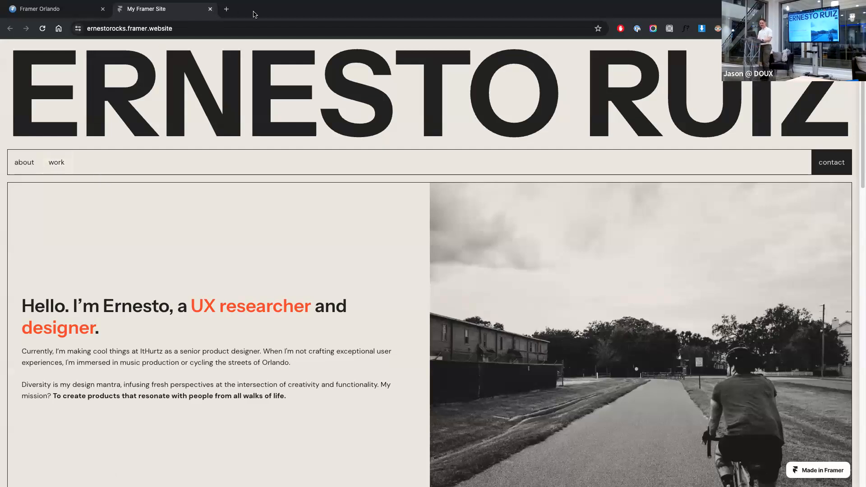
pyautogui.scroll(-2, 172, 105)
pyautogui.scroll(2, 173, 106)
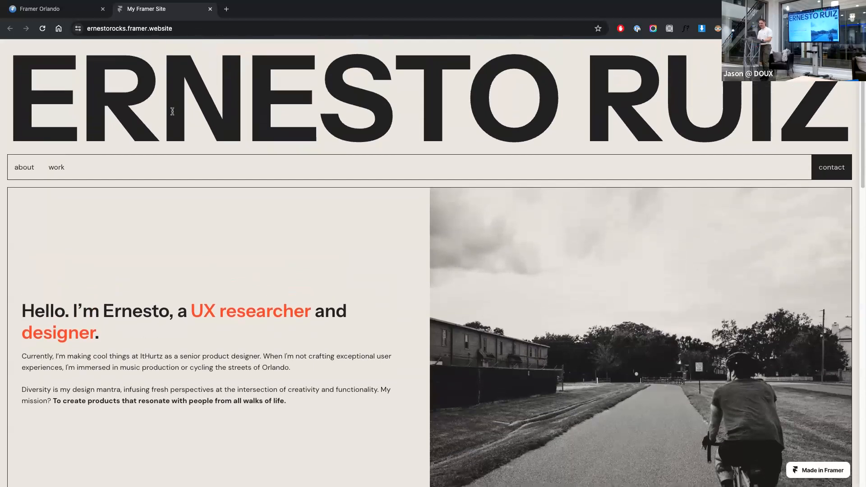
# Test the about and work menu links on the live site, and go back to the project canvas in Framer
pyautogui.click(24, 162)
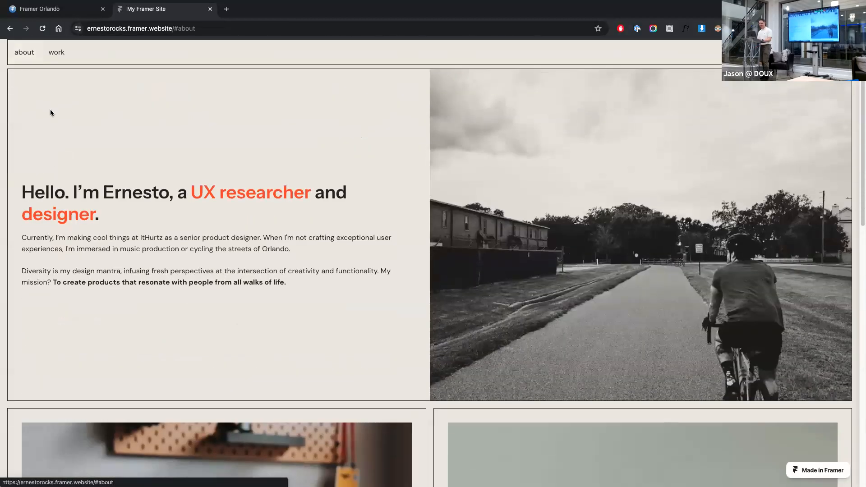
pyautogui.click(55, 52)
pyautogui.scroll(-15, 231, 178)
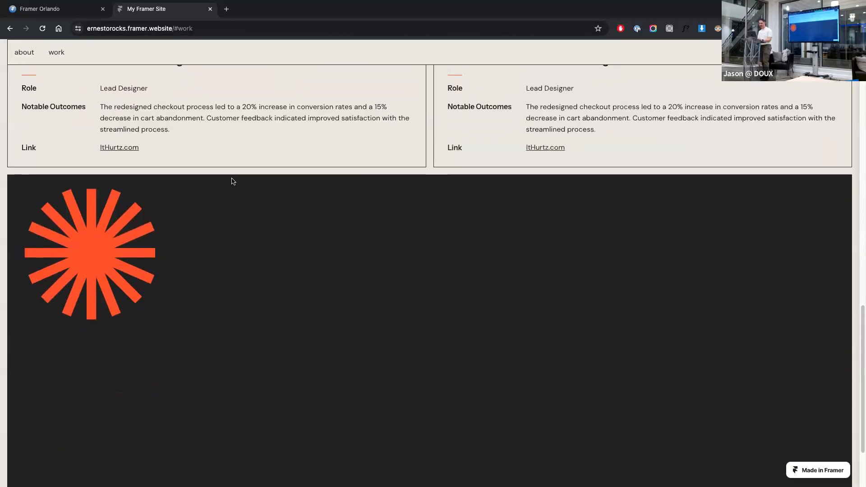
pyautogui.press('super+Tab')
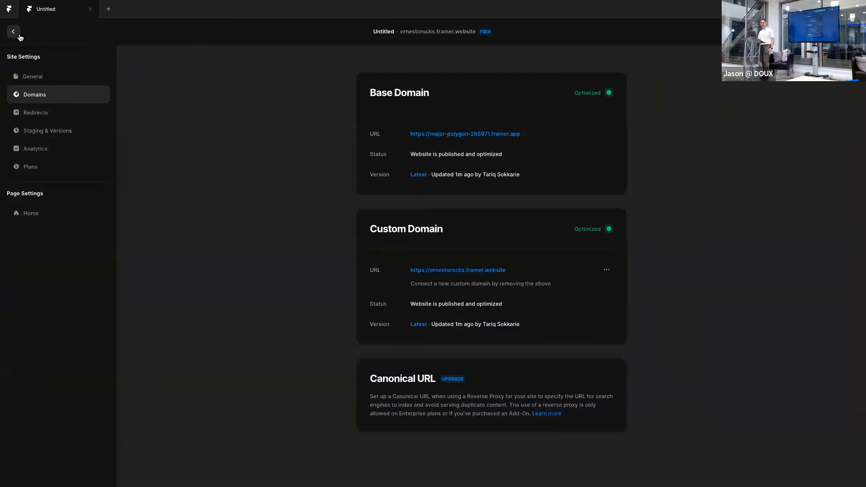
pyautogui.click(14, 32)
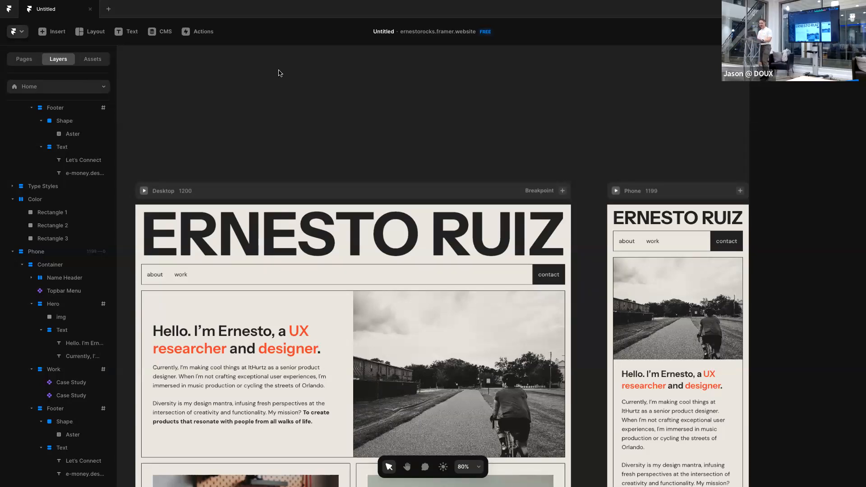
# Switch to Figma, open the Advanced Design page, and examine its Desktop design and annotations from header to footer
pyautogui.press('super+Tab')
pyautogui.press('super+Tab')
pyautogui.press('super+Tab')
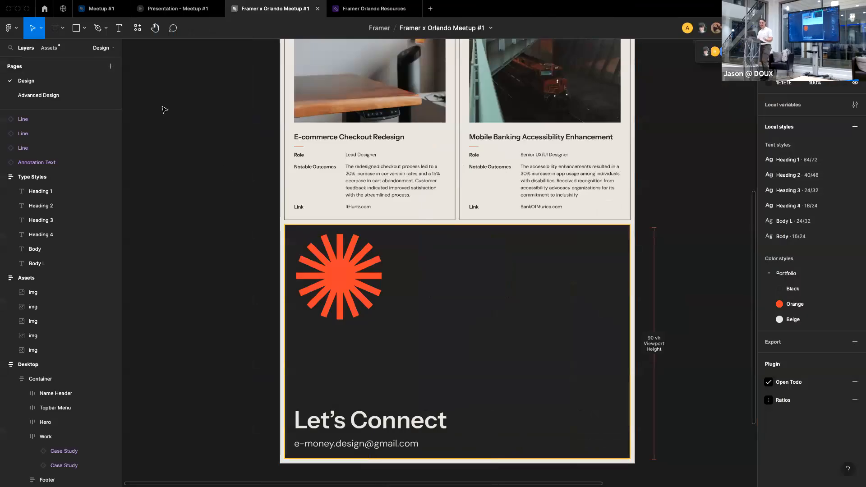
pyautogui.click(68, 95)
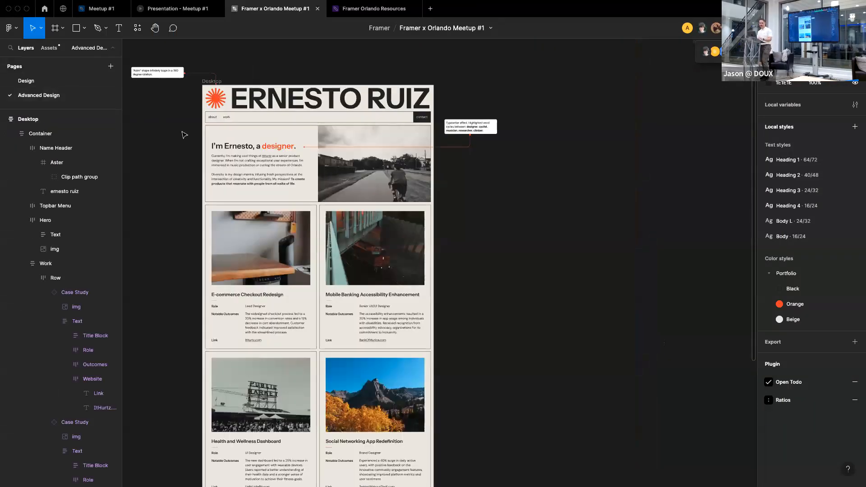
pyautogui.hscroll(-1, 204, 161)
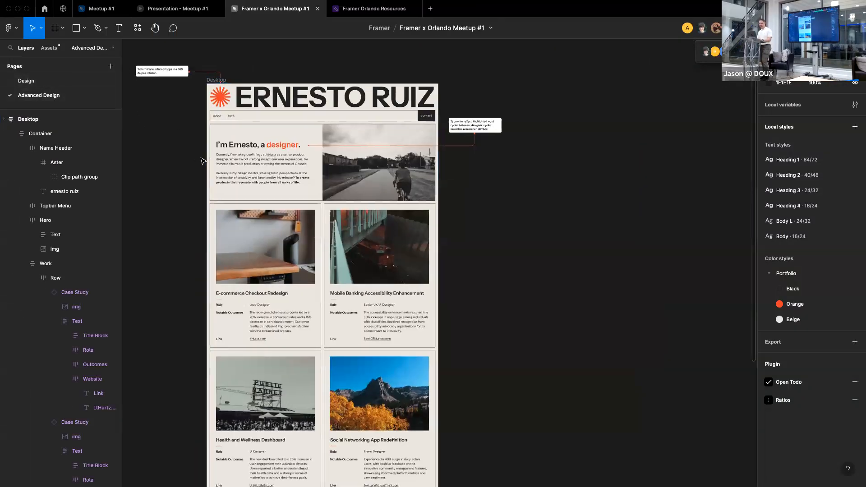
pyautogui.hscroll(-2, 202, 161)
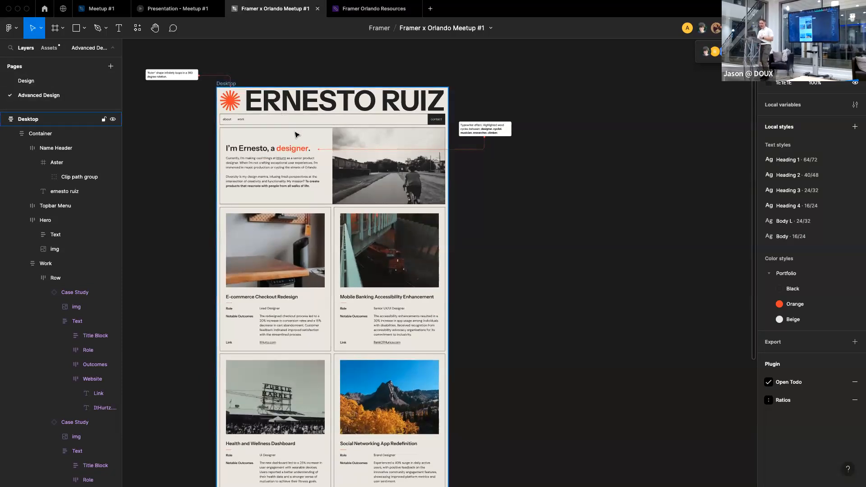
pyautogui.scroll(-5, 295, 134)
pyautogui.scroll(-5, 296, 135)
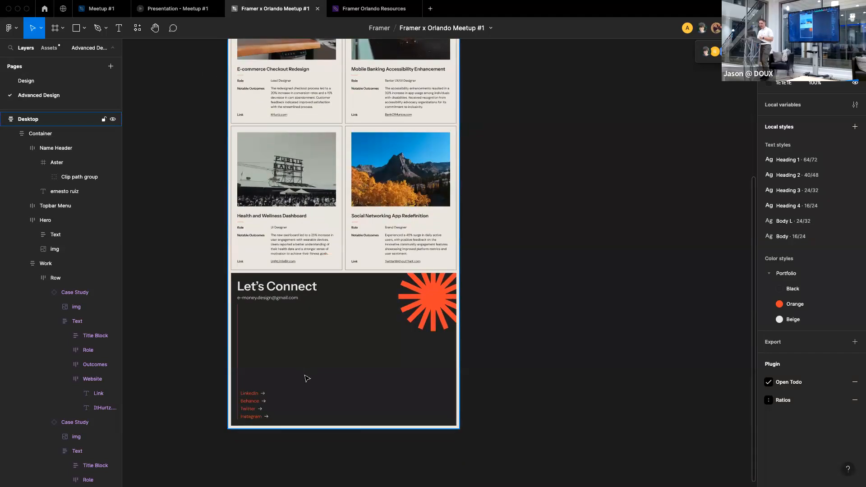
pyautogui.scroll(3, 307, 378)
pyautogui.scroll(9, 307, 379)
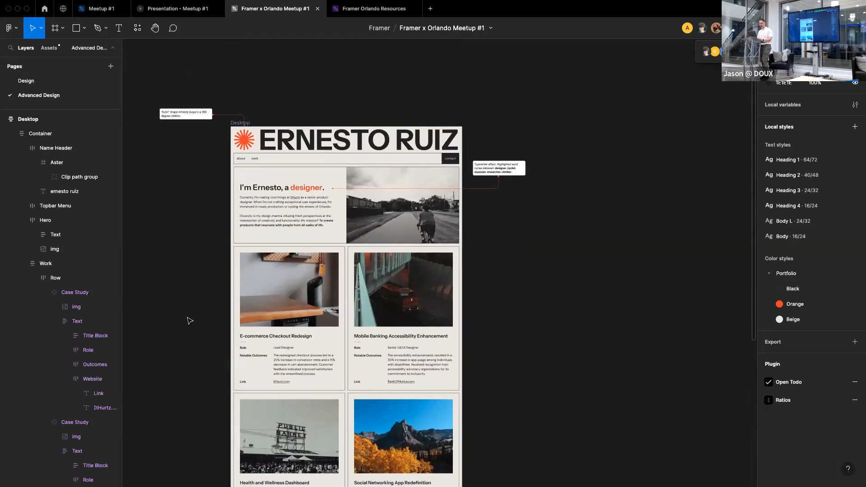
# Return to Framer, open the Mockfolio Finished #2 project, and preview its header, brand logos and case studies
pyautogui.press('super+Tab')
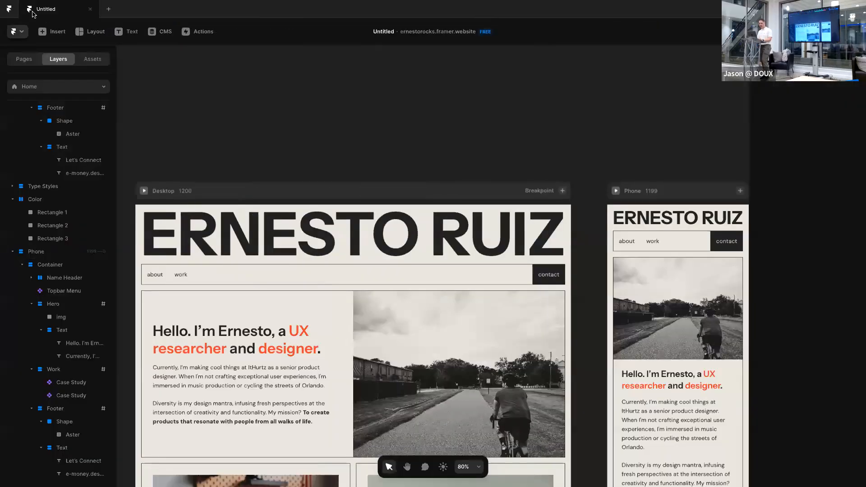
pyautogui.click(9, 9)
pyautogui.scroll(-8, 248, 240)
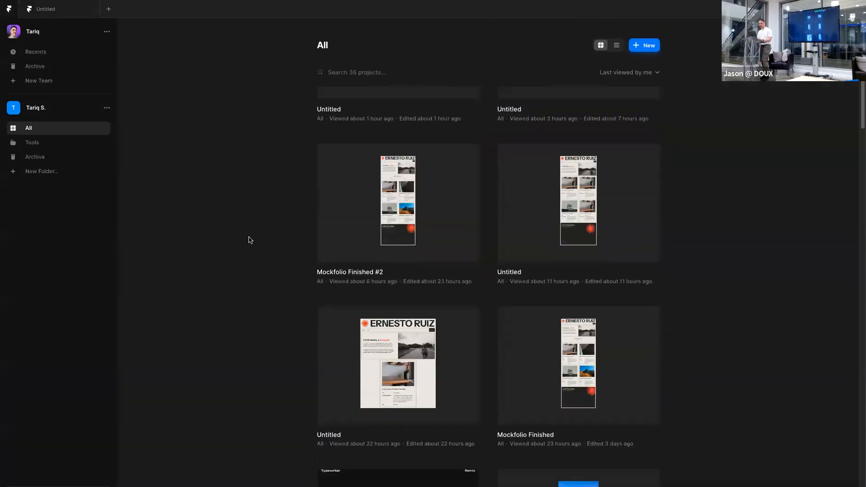
pyautogui.click(328, 225)
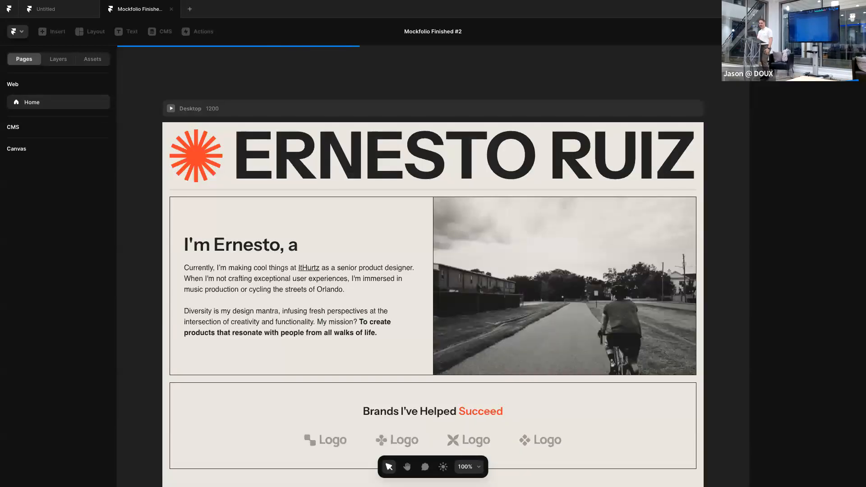
pyautogui.press('super+p')
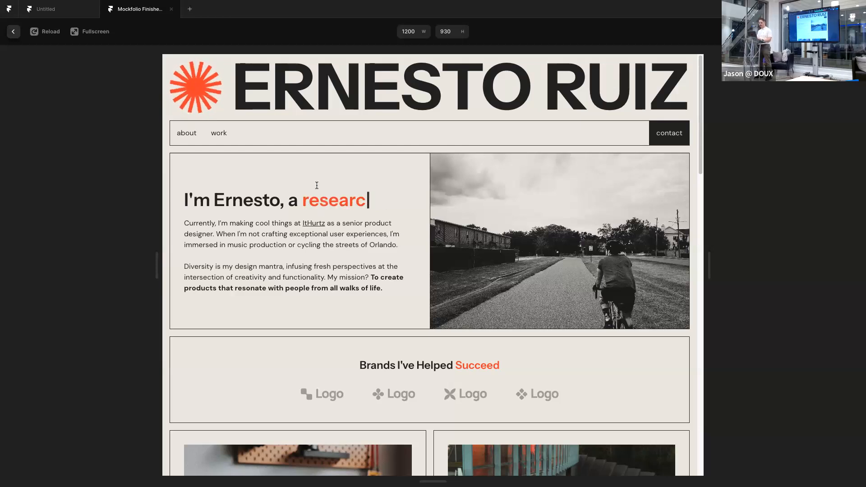
pyautogui.scroll(-10, 356, 206)
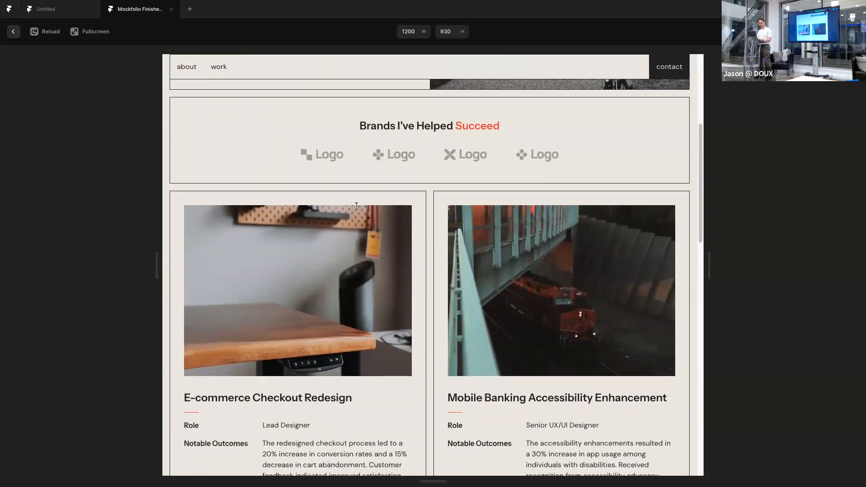
# Preview the finished portfolio down to its Let's Connect footer, test a social link, and exit the preview
pyautogui.scroll(-12, 357, 208)
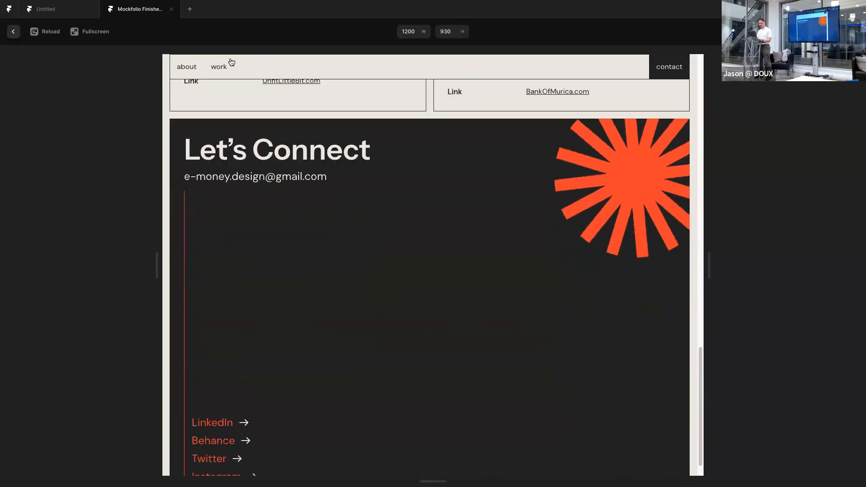
pyautogui.scroll(-1, 201, 338)
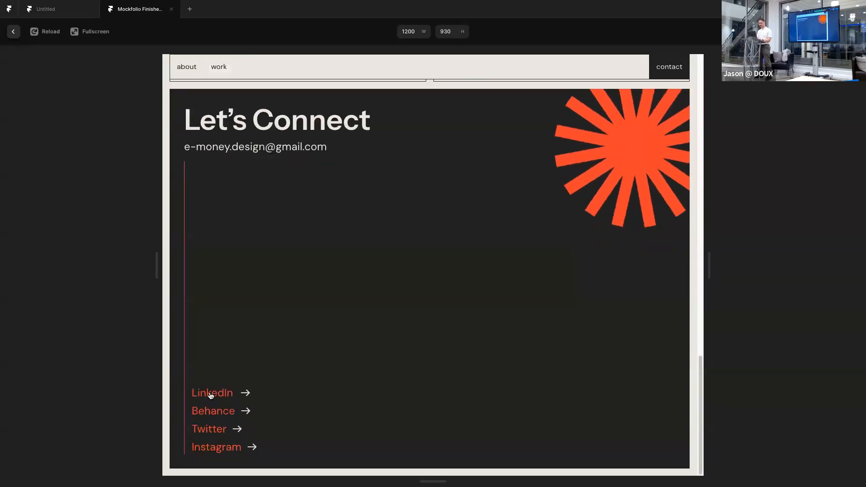
pyautogui.click(212, 407)
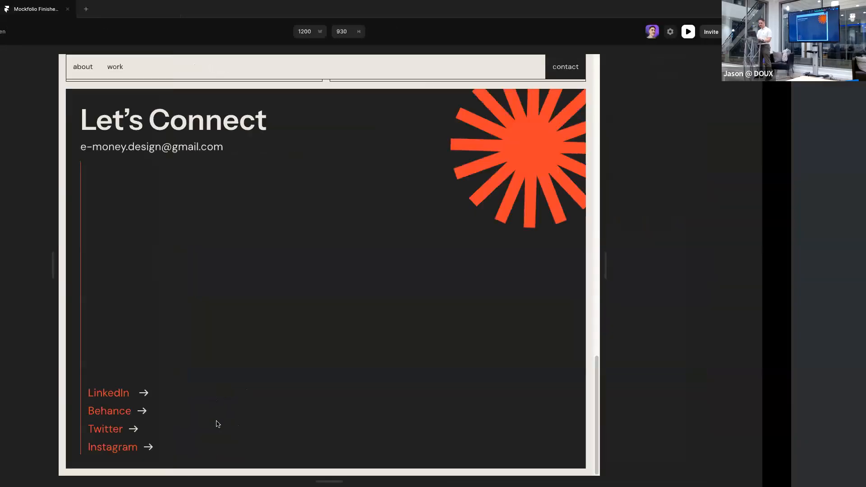
pyautogui.press('super+w')
pyautogui.hotkey('ctrl', 'Left')
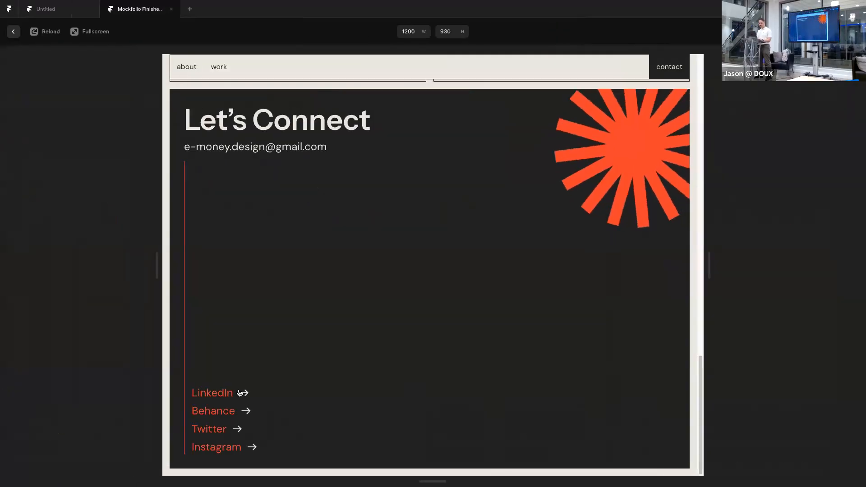
pyautogui.click(13, 31)
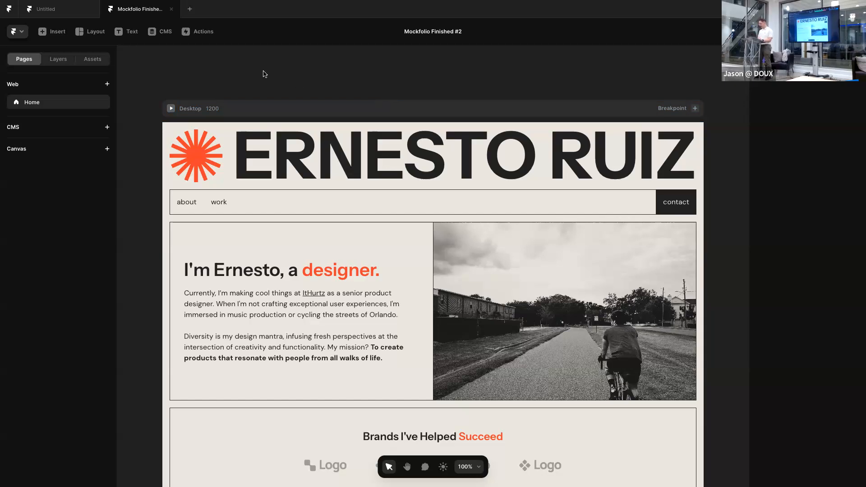
# Switch to the browser's Framer Orlando page, view its Provide Feedback form, and close the form
pyautogui.press('super+Tab')
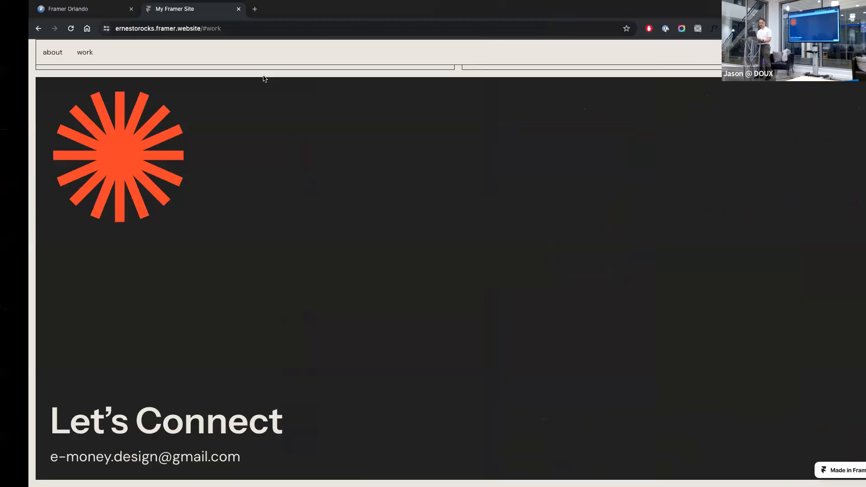
pyautogui.click(81, 10)
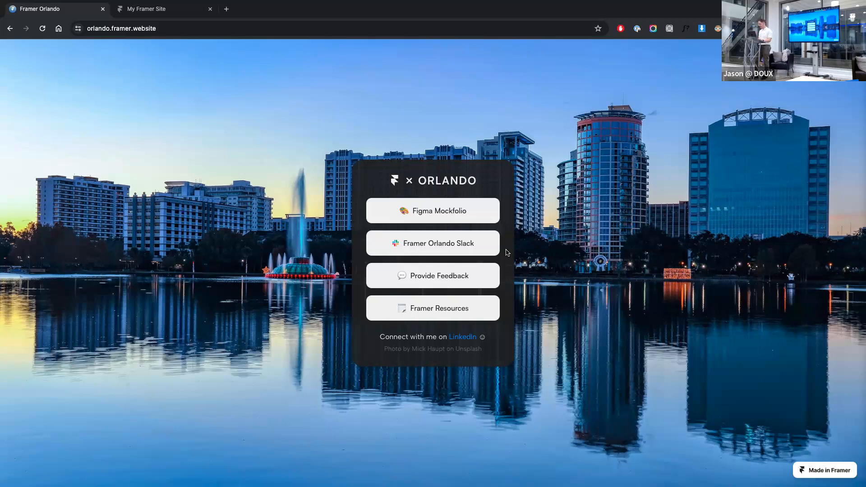
pyautogui.click(454, 278)
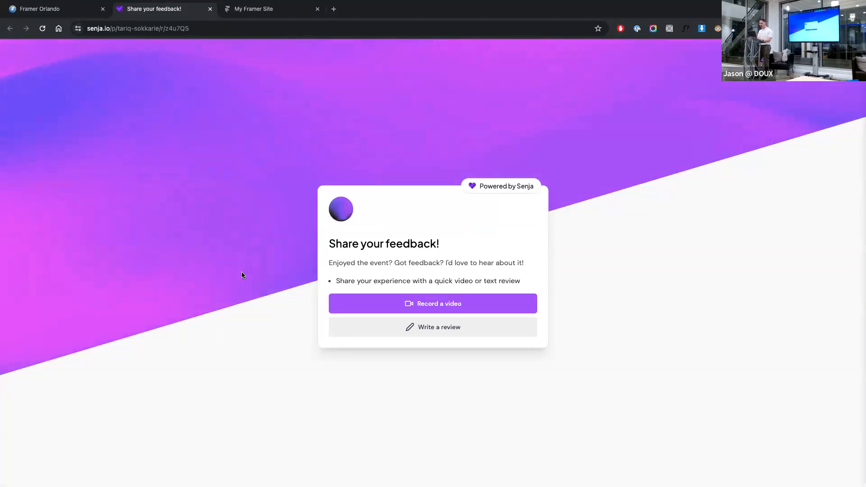
pyautogui.press('super+w')
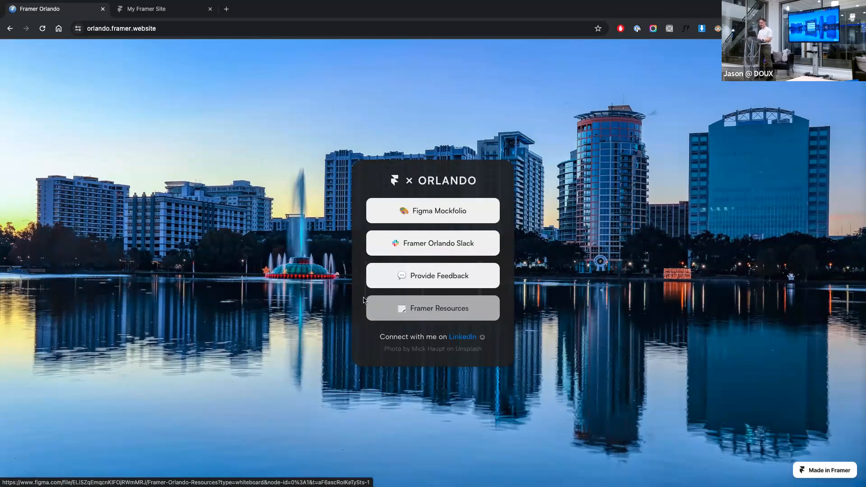
# Switch to Figma, open the Framer Orlando Resources board, and examine its resource cards, including Framer Community
pyautogui.press('super+Tab')
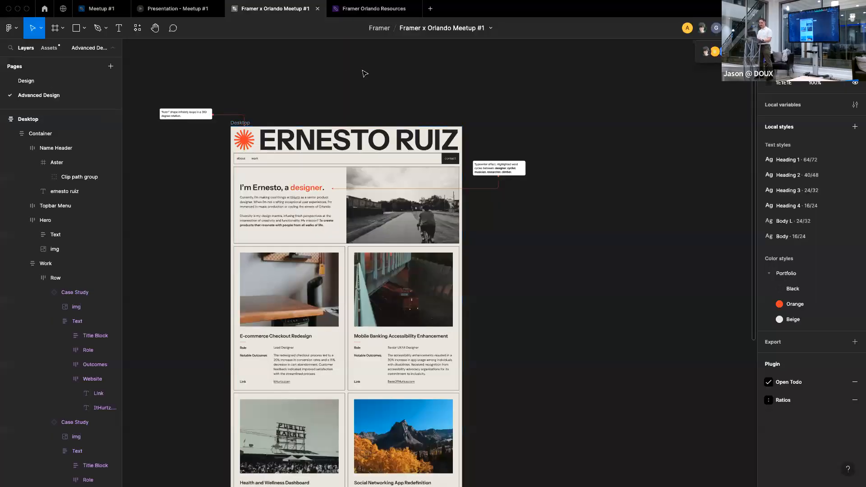
pyautogui.click(338, 12)
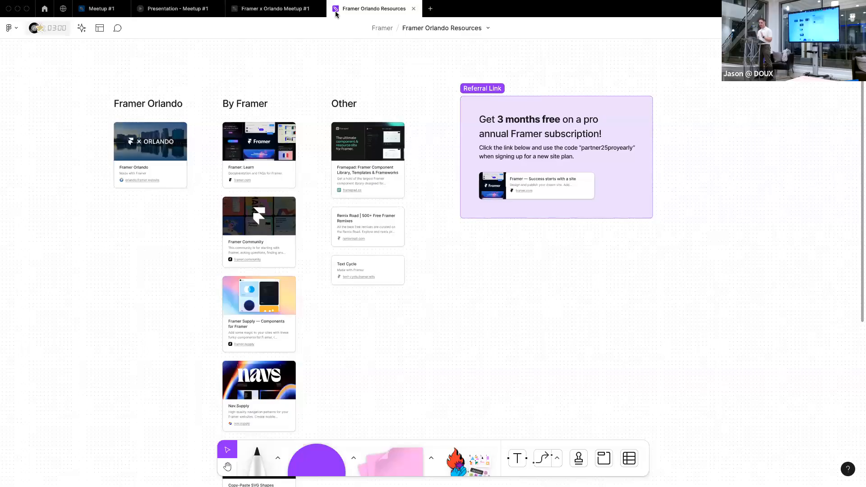
pyautogui.hscroll(-2, 278, 117)
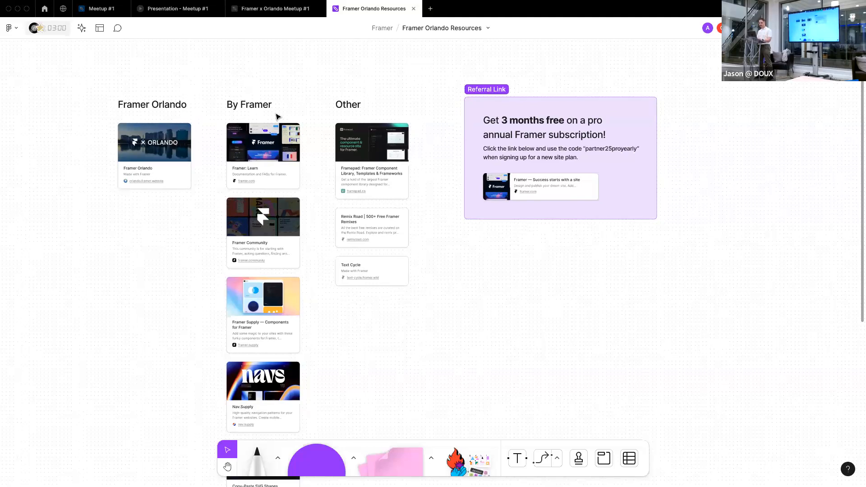
pyautogui.scroll(5, 278, 117)
pyautogui.scroll(-2, 278, 117)
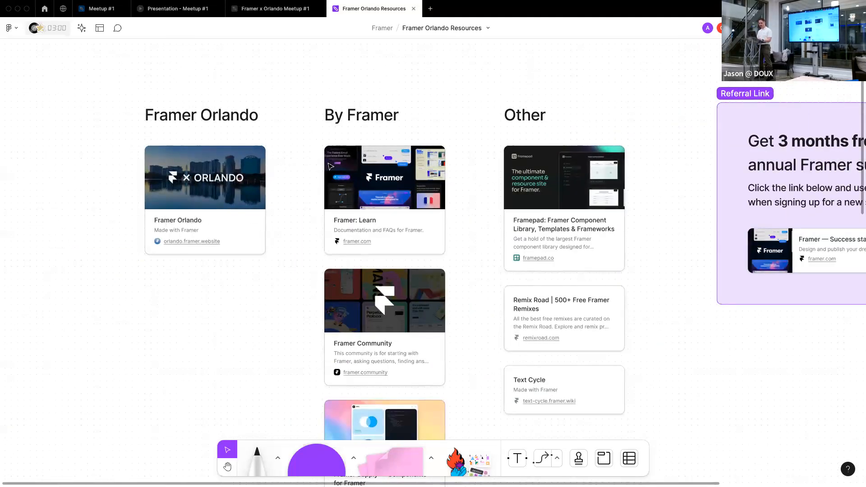
pyautogui.hscroll(1, 353, 168)
pyautogui.scroll(-2, 352, 168)
pyautogui.scroll(-5, 352, 167)
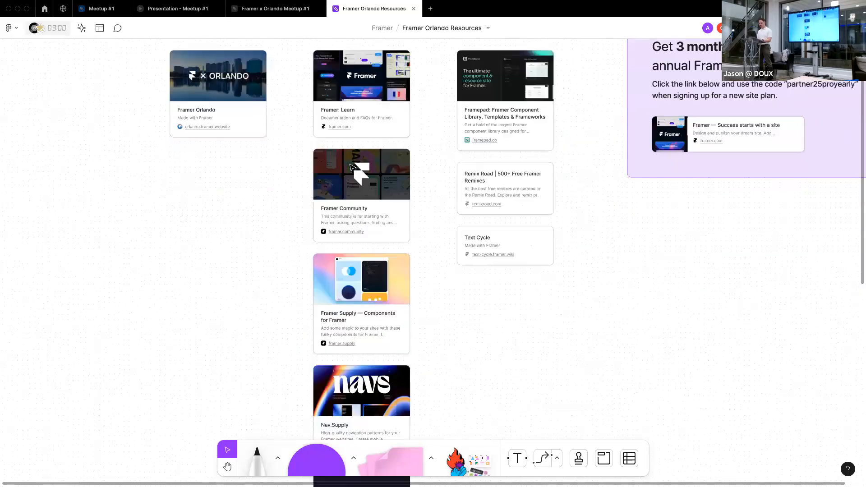
pyautogui.scroll(2, 351, 168)
pyautogui.scroll(4, 352, 167)
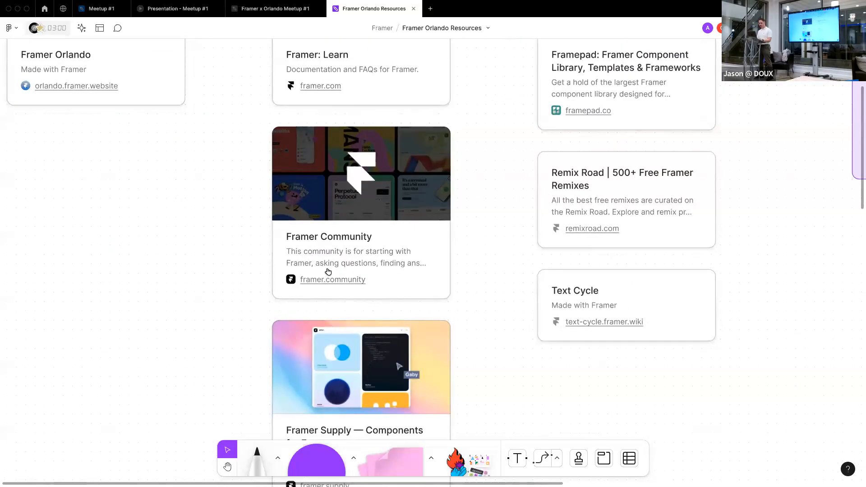
pyautogui.scroll(-5, 383, 199)
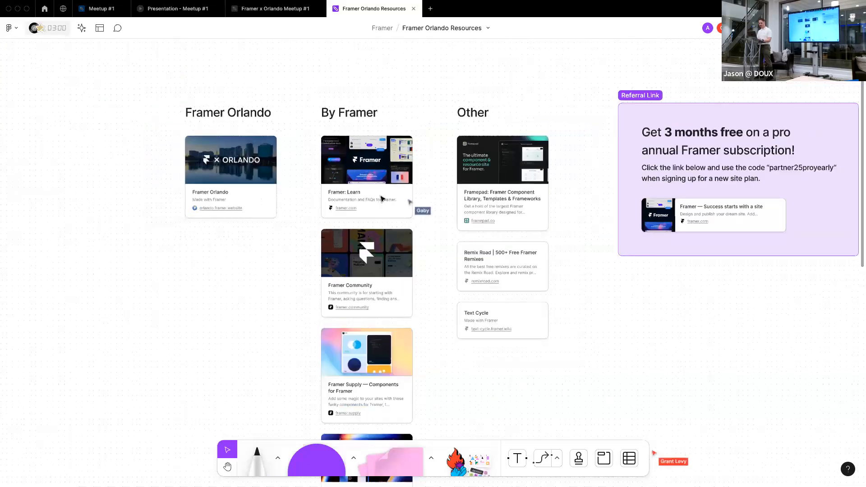
pyautogui.scroll(-1, 383, 199)
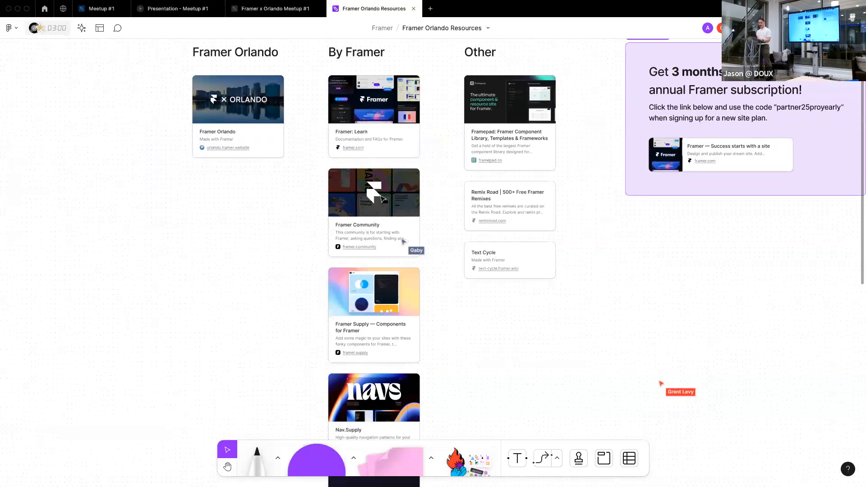
pyautogui.click(363, 247)
pyautogui.click(301, 249)
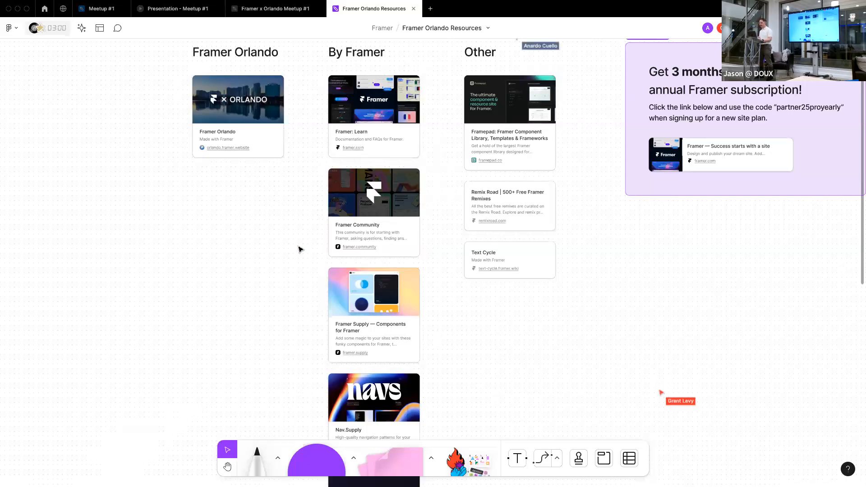
# Open the Framer Supply site from the By Framer resources and look through its components
pyautogui.scroll(-5, 300, 249)
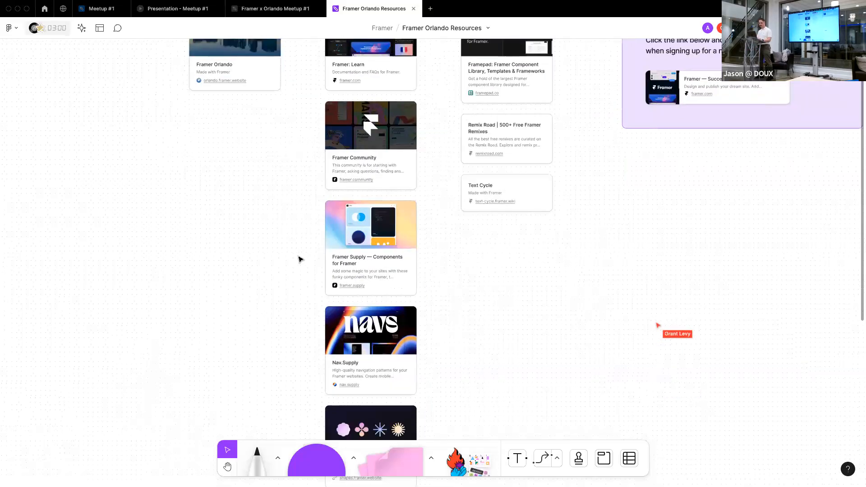
pyautogui.click(351, 246)
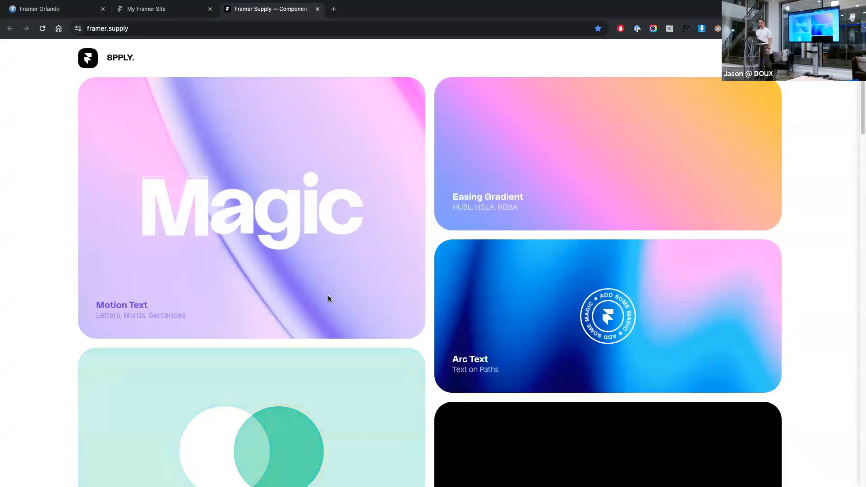
pyautogui.scroll(-15, 328, 295)
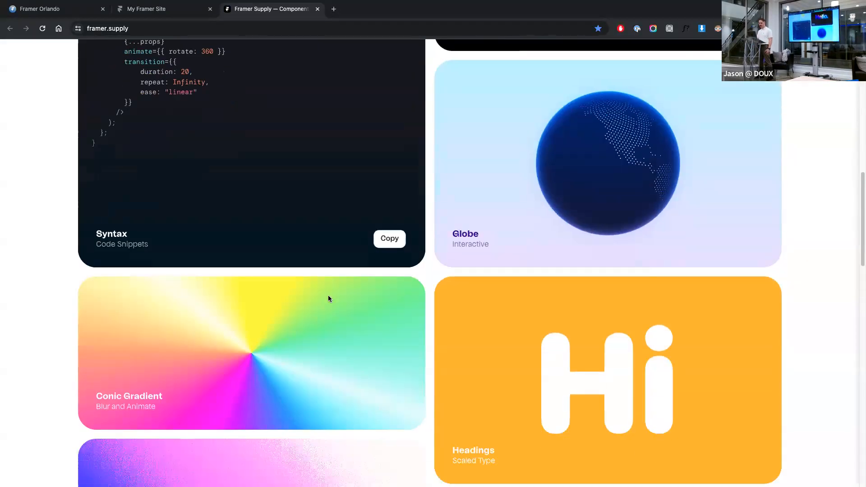
pyautogui.scroll(-8, 329, 295)
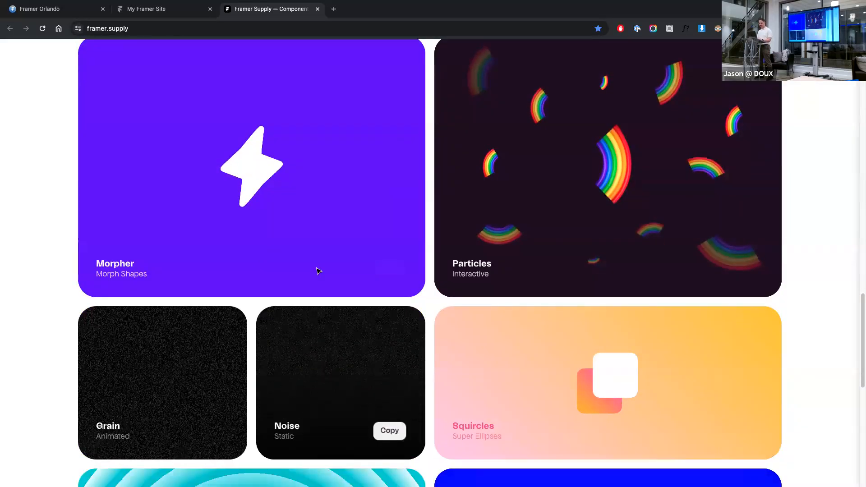
# Return to the Figma resources board, open the Copy-Paste SVG Shapes site, and browse its shape collection
pyautogui.press('super+Tab')
pyautogui.scroll(-10, 362, 300)
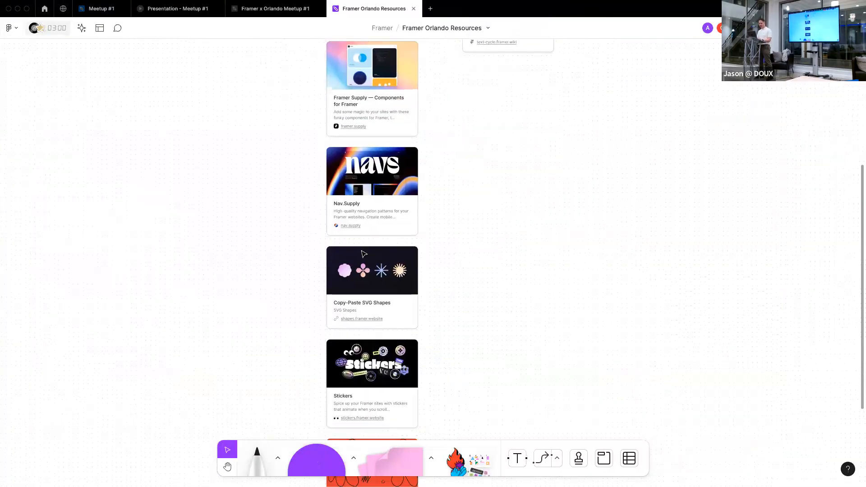
pyautogui.scroll(2, 361, 254)
pyautogui.click(354, 151)
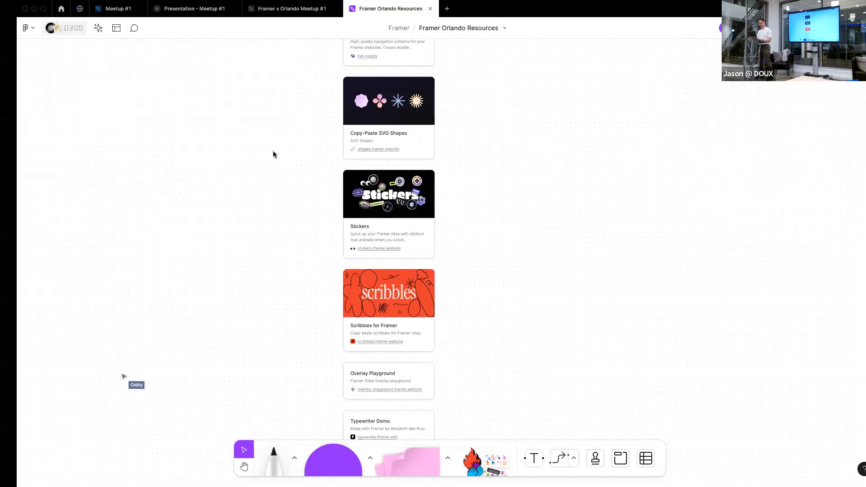
pyautogui.scroll(-20, 272, 302)
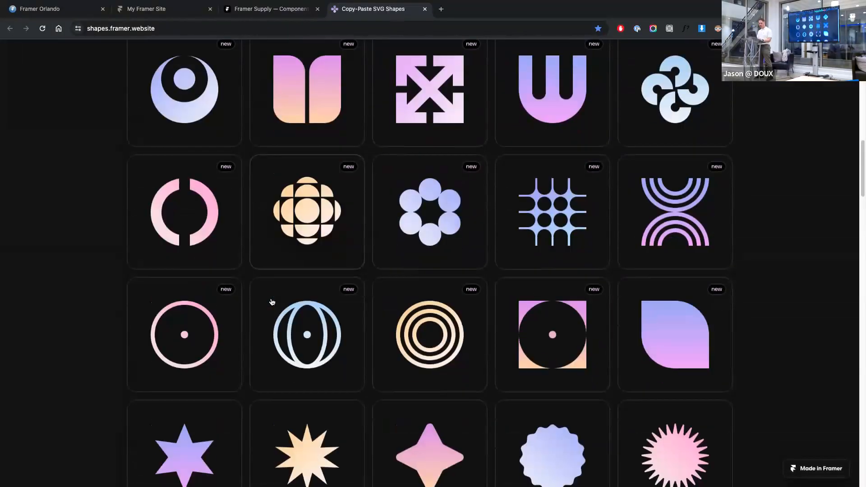
pyautogui.scroll(-15, 272, 302)
pyautogui.scroll(20, 272, 302)
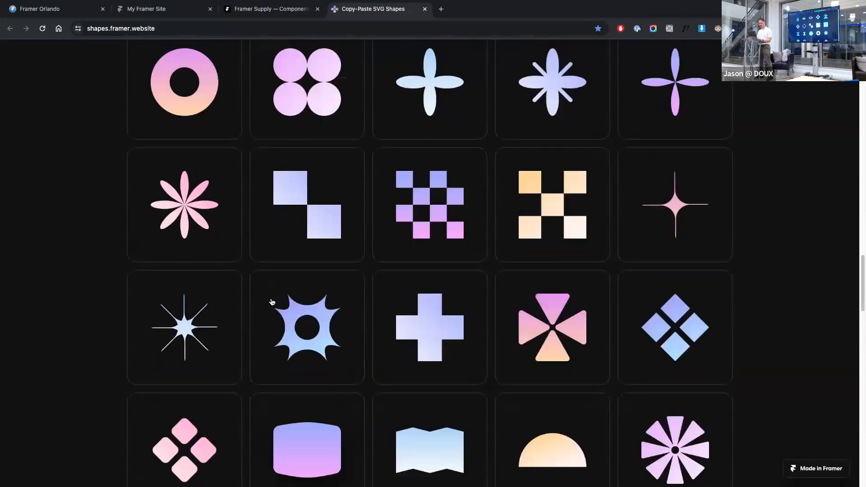
pyautogui.scroll(-1, 307, 343)
pyautogui.click(347, 356)
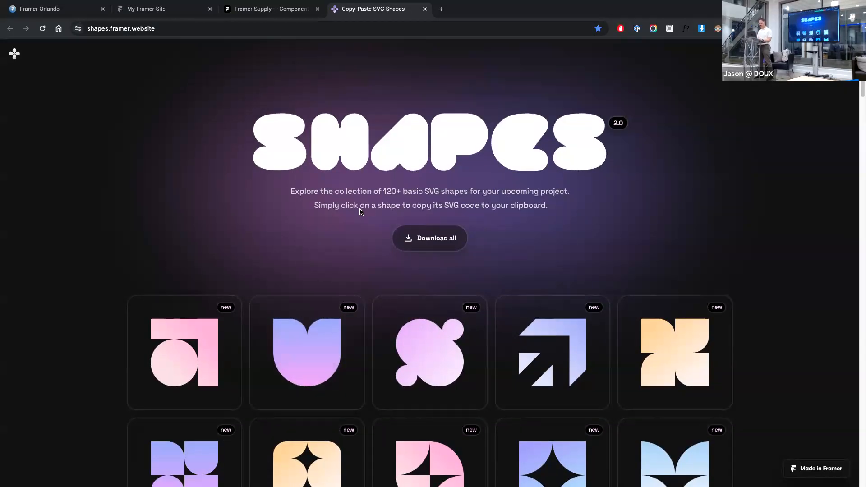
# Close the shapes site, review the Other resources and Referral Link card on the Figma board, and return to the browser
pyautogui.press('super+w')
pyautogui.press('super+Tab')
pyautogui.scroll(10, 511, 85)
pyautogui.hscroll(3, 510, 86)
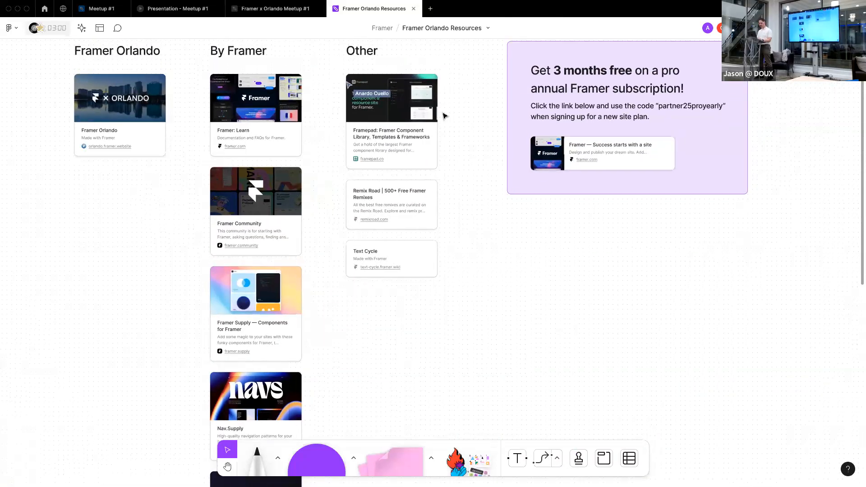
pyautogui.scroll(3, 445, 114)
pyautogui.hscroll(1, 445, 114)
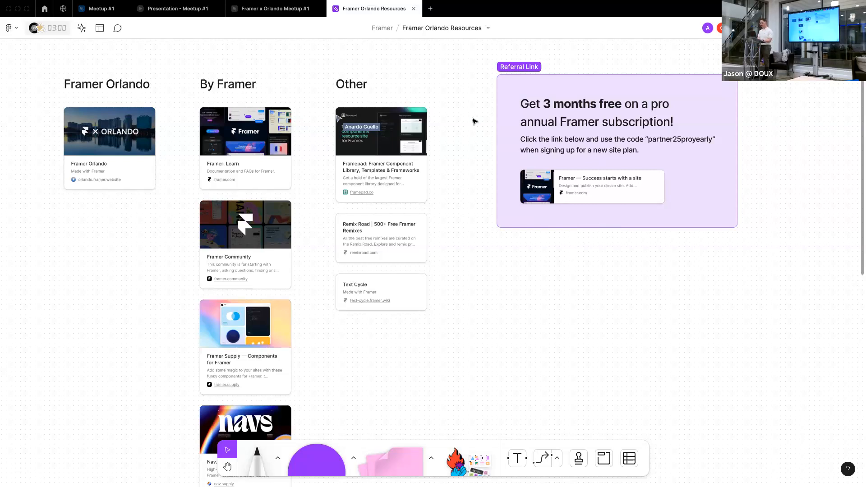
pyautogui.press('super+Tab')
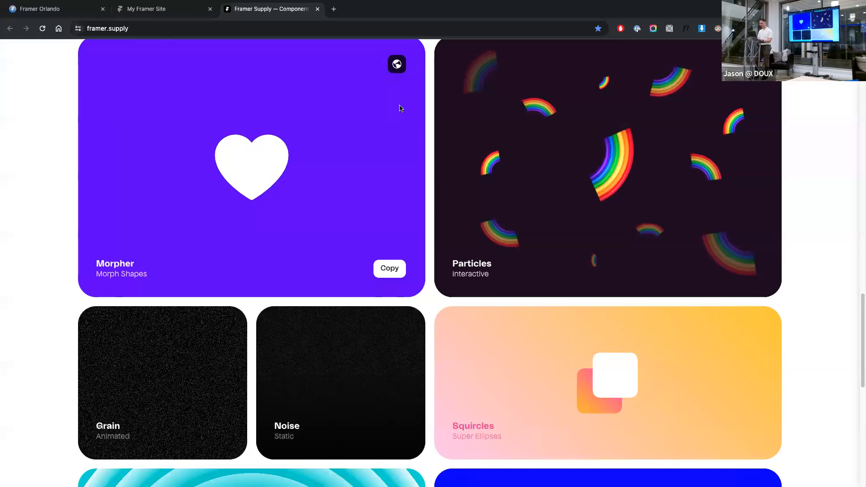